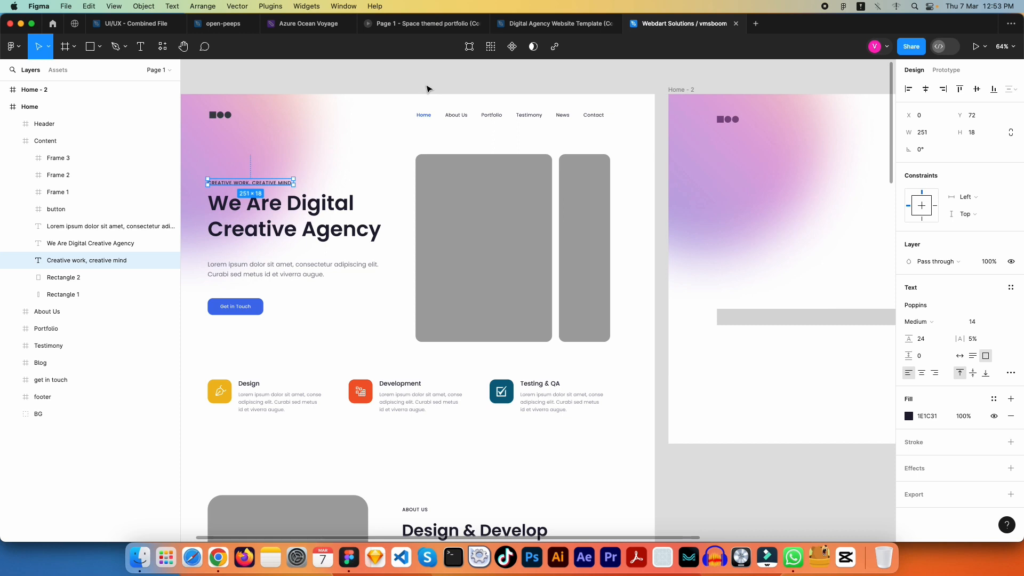
Step: Send the blurred gradient ellipse in the Home - 2 frame to the back, behind the header
click(427, 88)
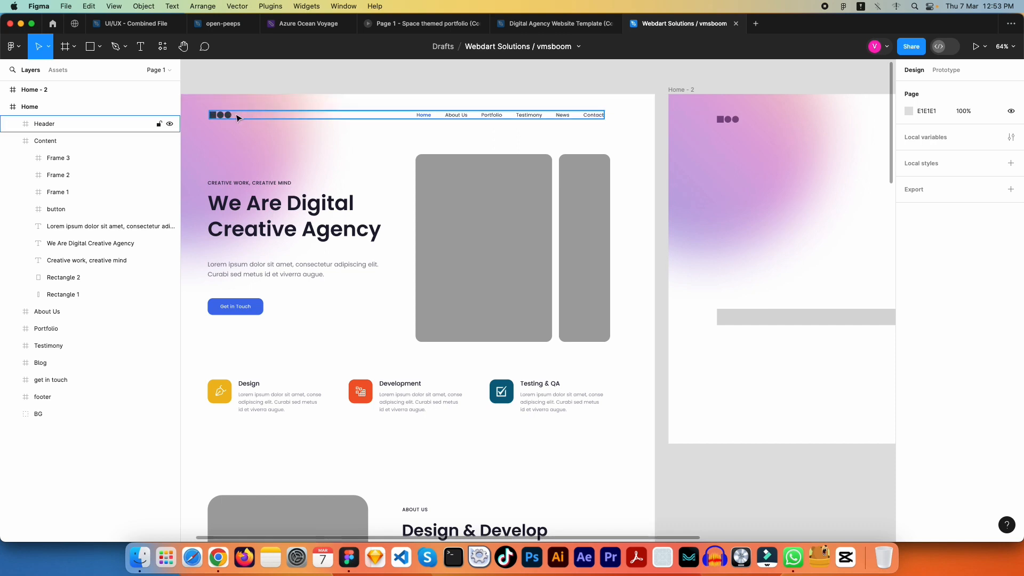
drag(745, 187, 431, 255)
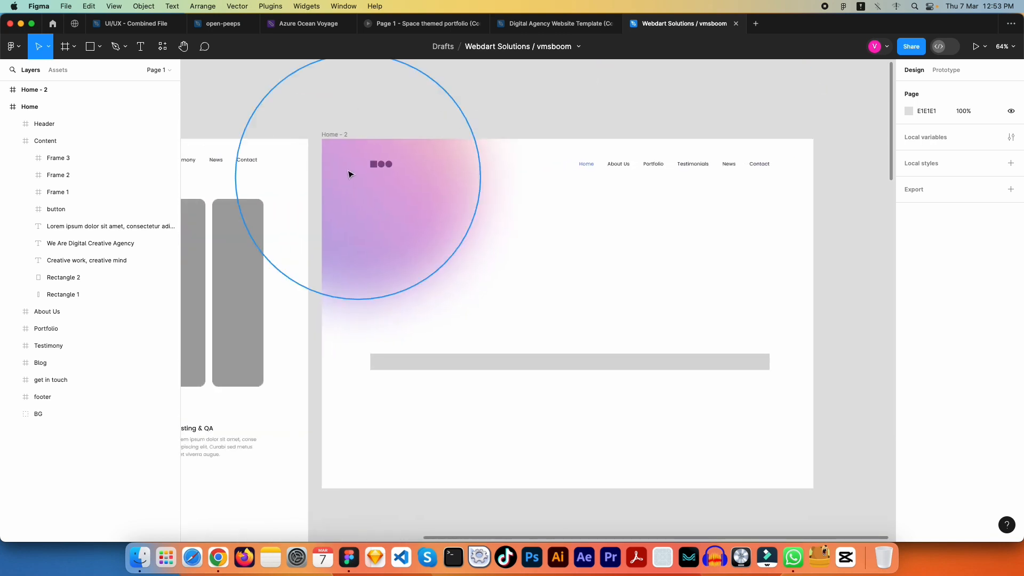
click(405, 189)
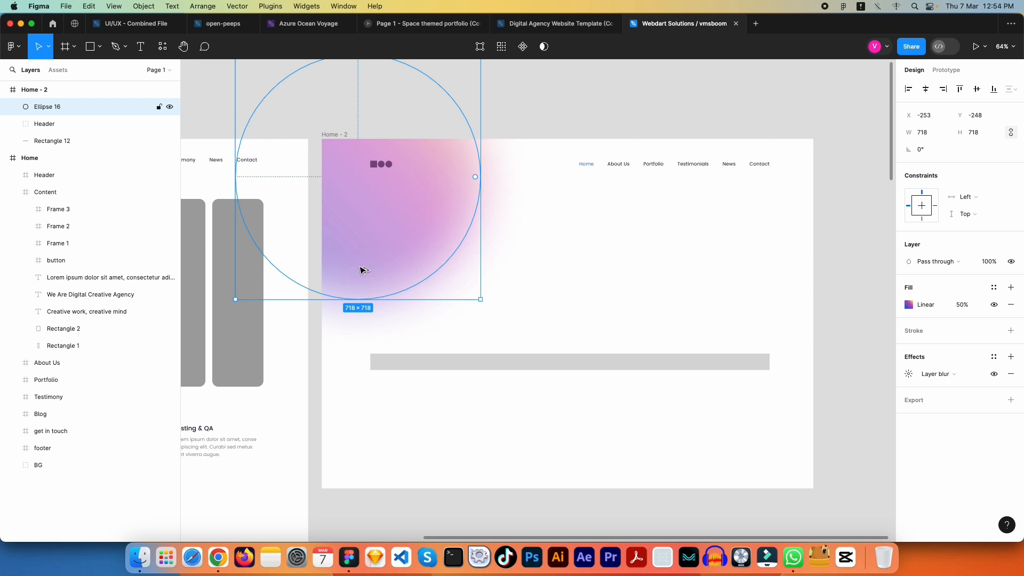
key(super+alt+bracketleft)
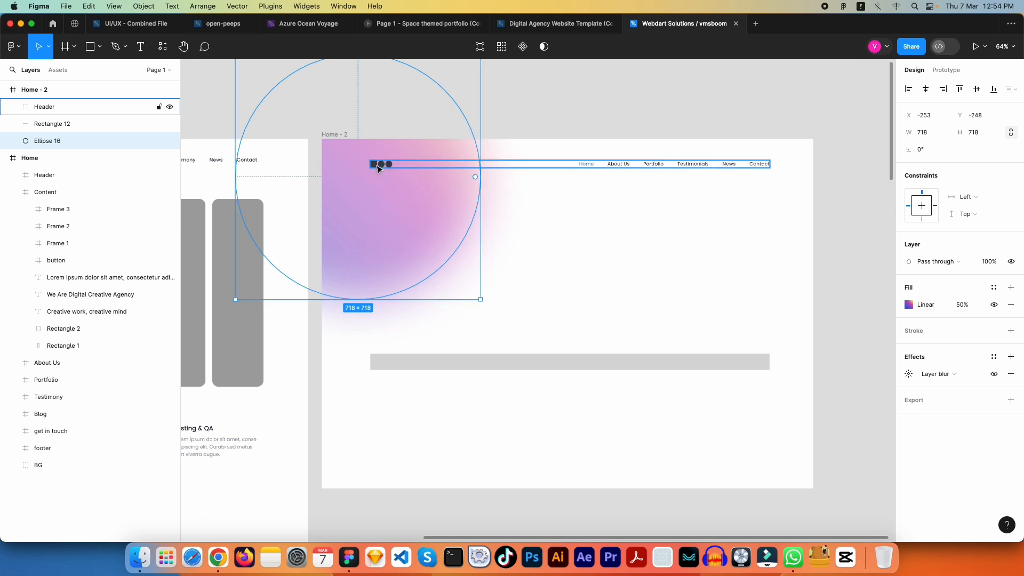
click(601, 107)
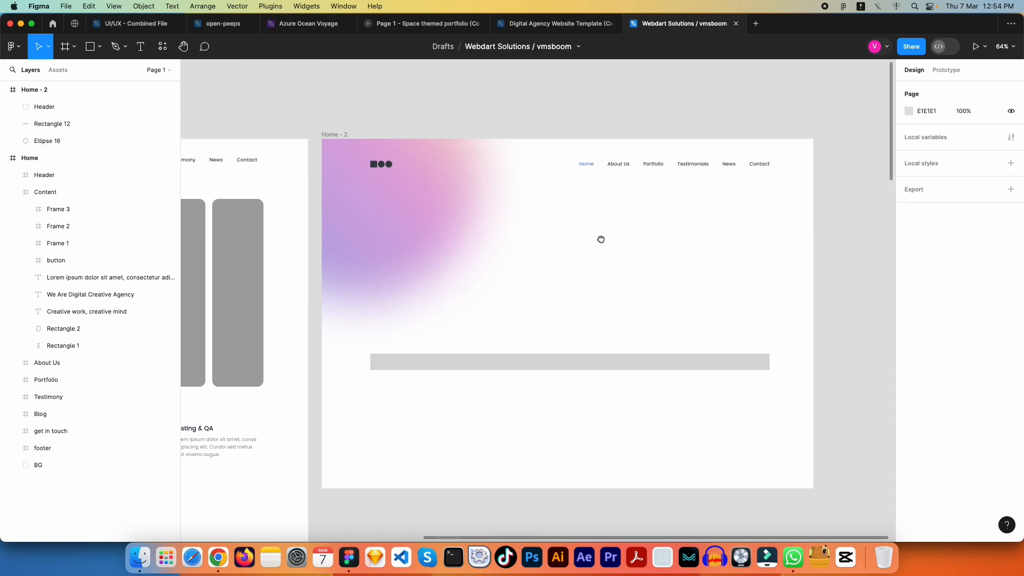
click(620, 165)
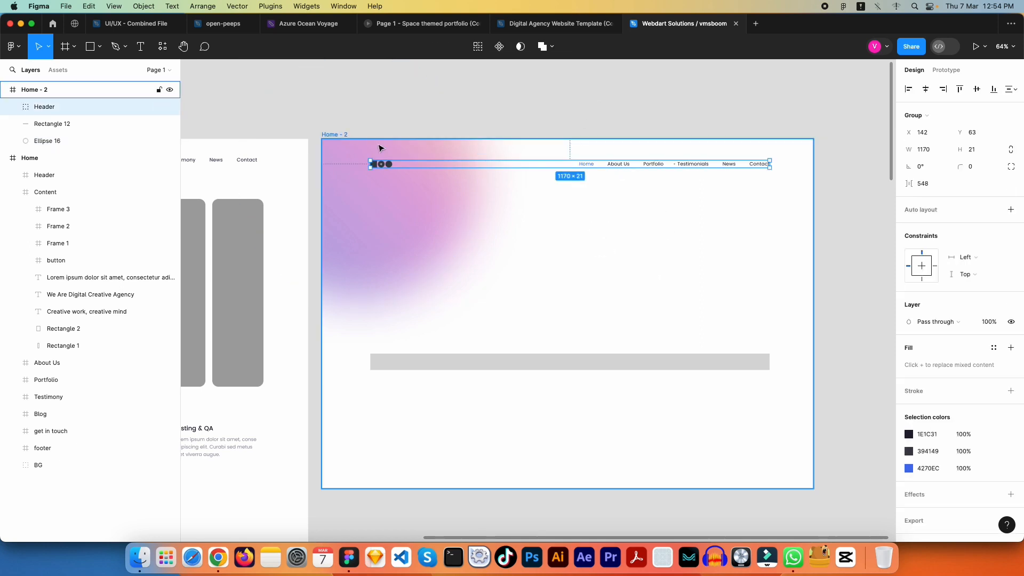
click(519, 110)
Step: Undo the ellipse's reordering and send it behind the Home - 2 header again, checking the logo up close
scroll(368, 165, up, 5)
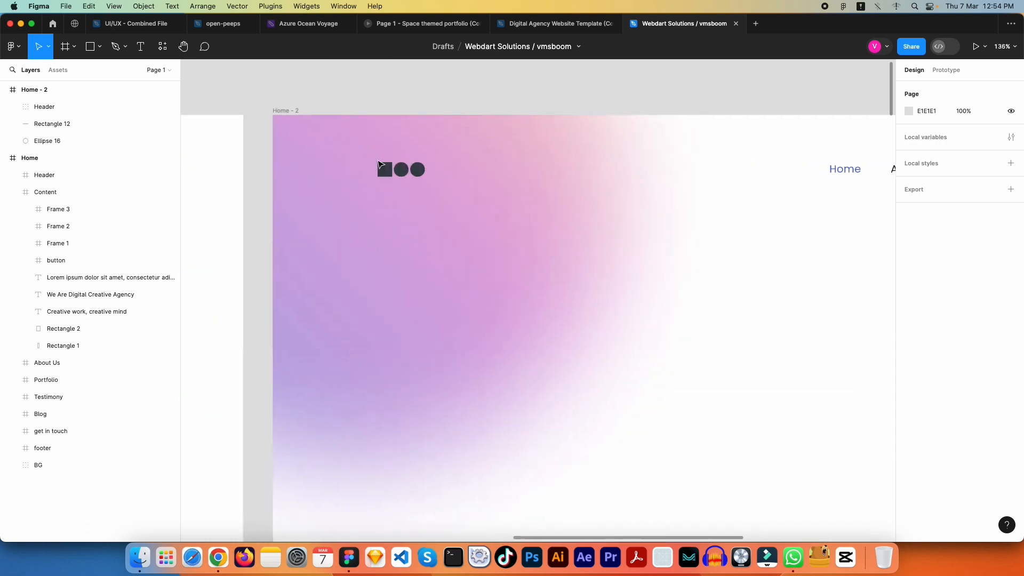
scroll(379, 163, up, 5)
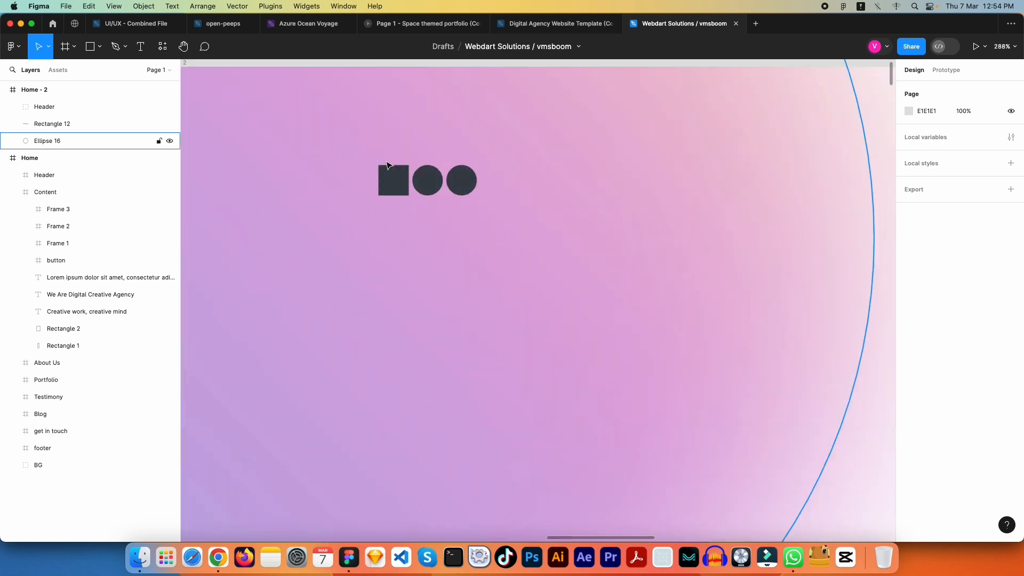
key(super+z)
key(super+z)
key(super+z)
key(super+z)
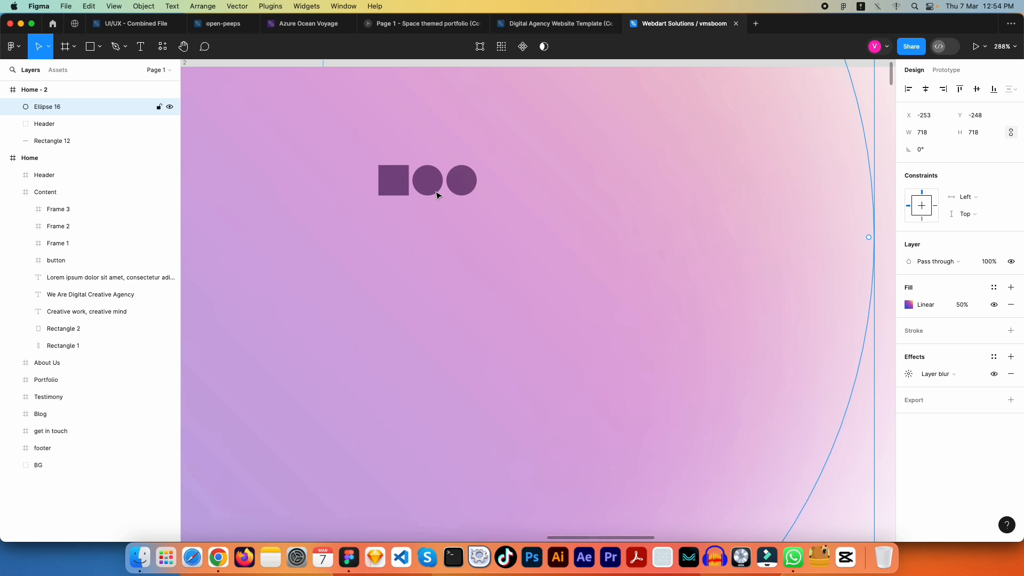
key(super+alt+bracketleft)
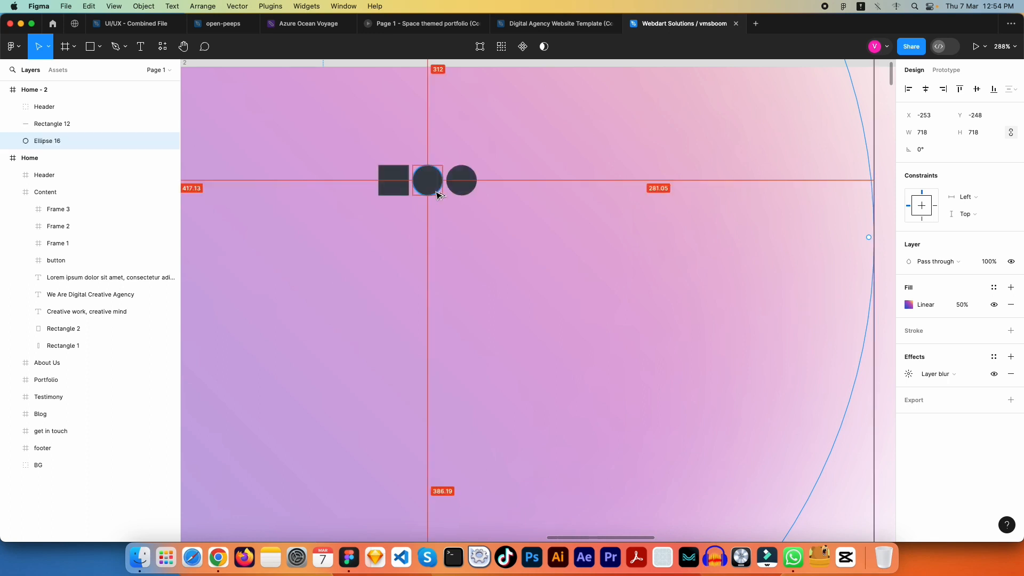
scroll(414, 204, down, 7)
scroll(414, 205, down, 1)
click(637, 115)
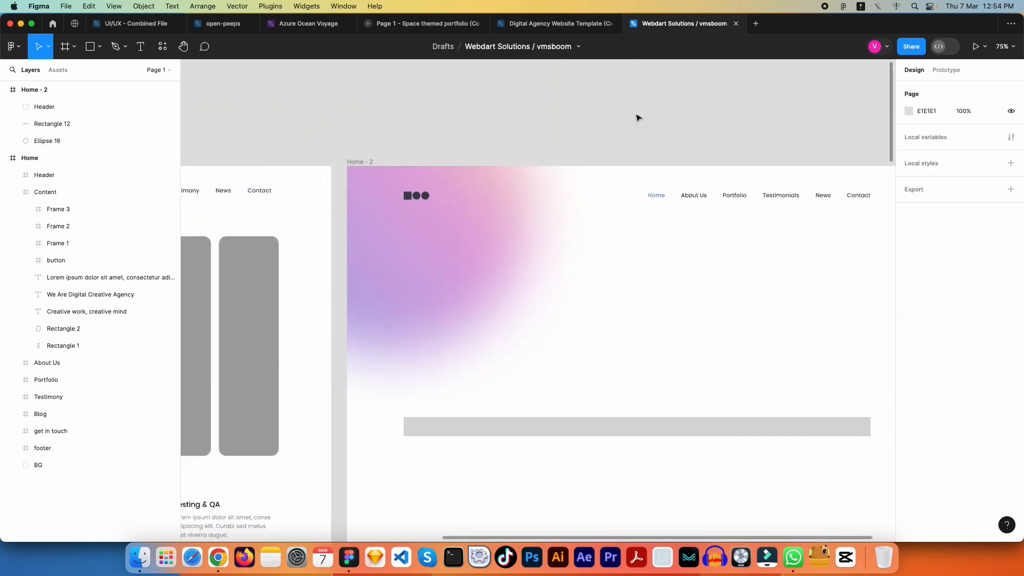
Step: Check the text and fill properties of the tagline above the main heading in the Home frame
drag(664, 230, 476, 213)
drag(470, 307, 578, 265)
scroll(496, 278, left, 10)
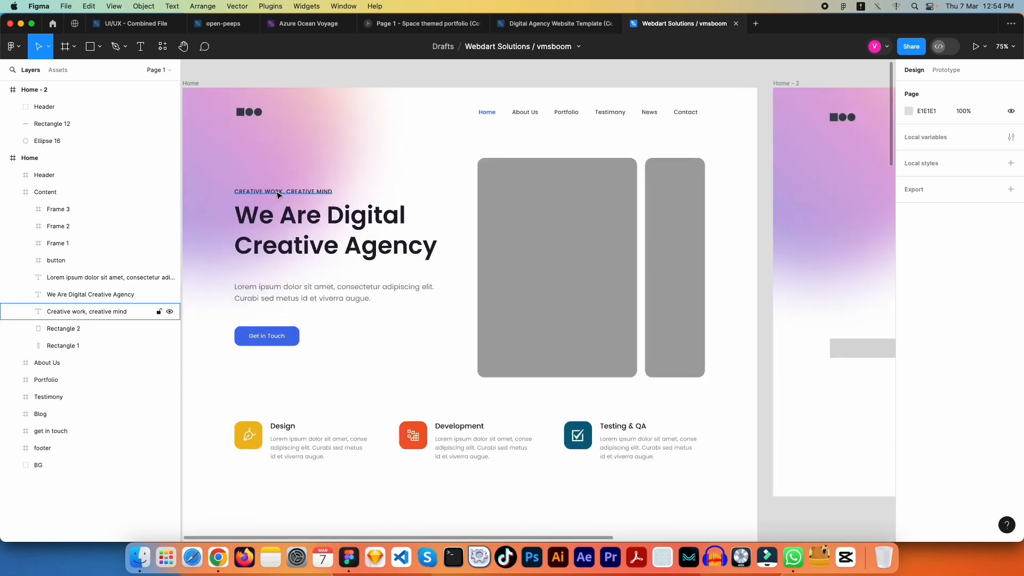
click(278, 195)
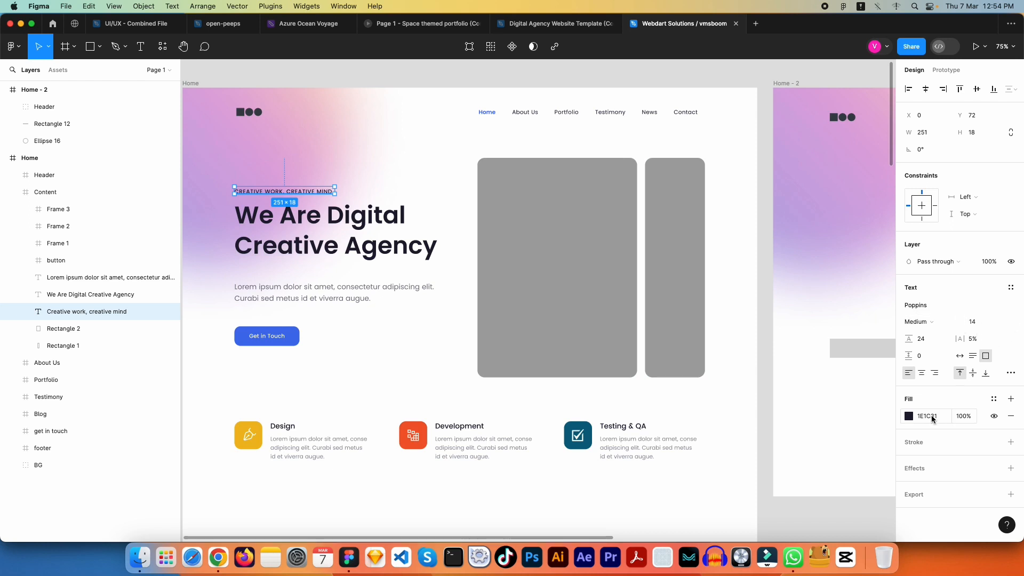
key(Escape)
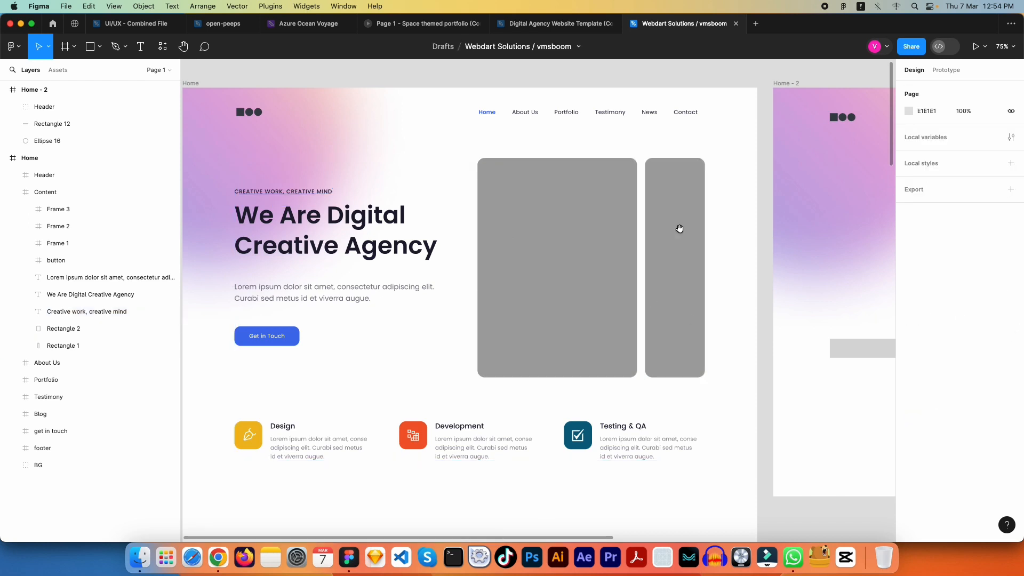
Step: Add a text layer reading "Creative" below the logo in the Home - 2 frame
scroll(679, 226, right, 7)
key(t)
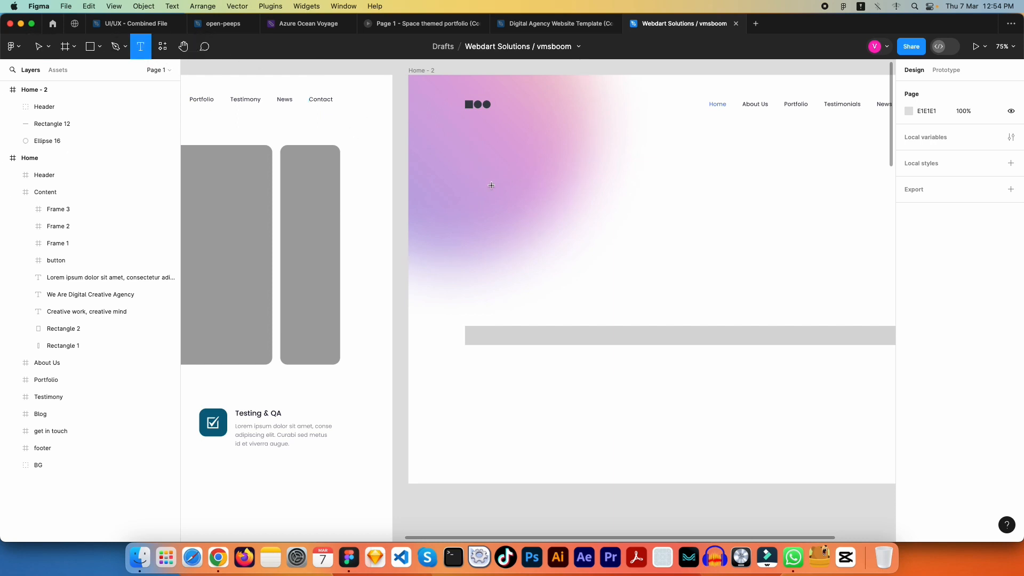
click(474, 170)
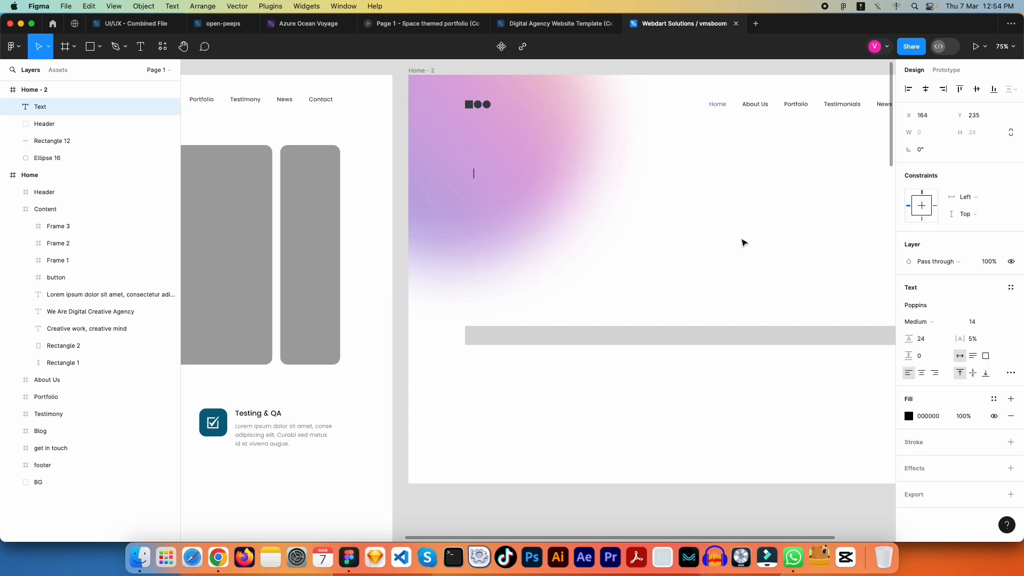
text(Createve)
key(Escape)
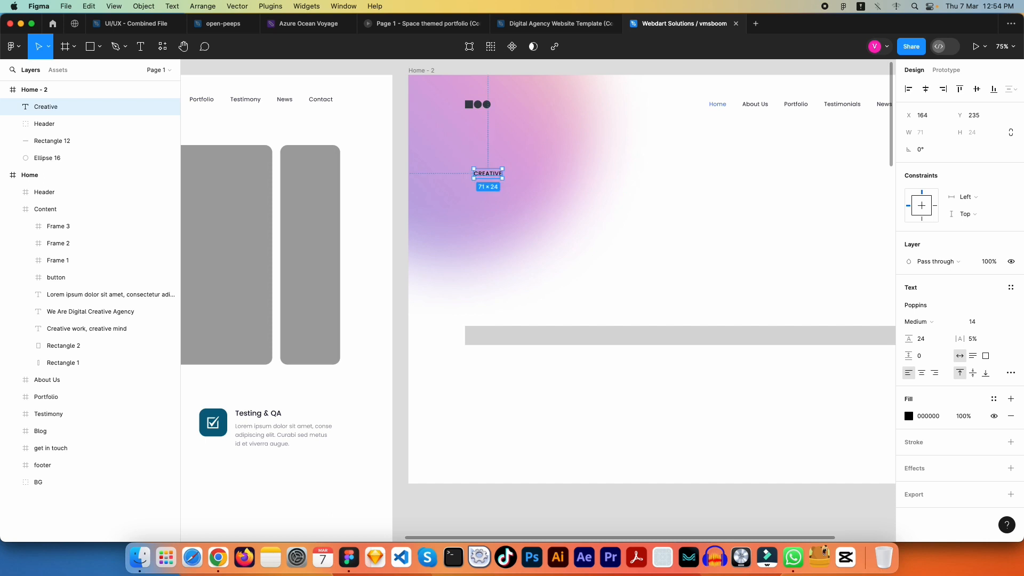
Step: Replace the new text in Home - 2 with the Home frame's tagline, "Creative work, creative mind"
scroll(452, 198, left, 10)
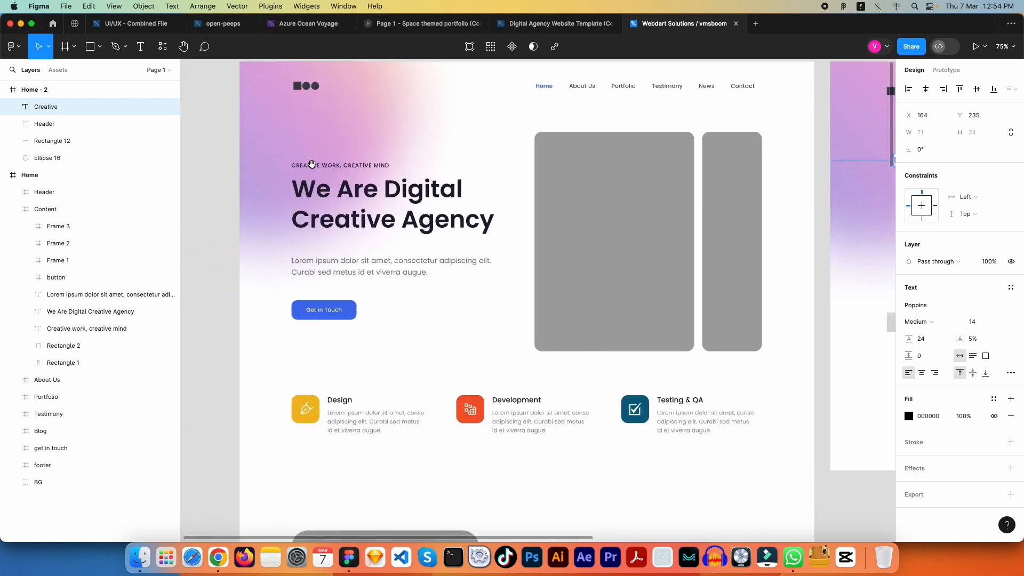
double_click(370, 166)
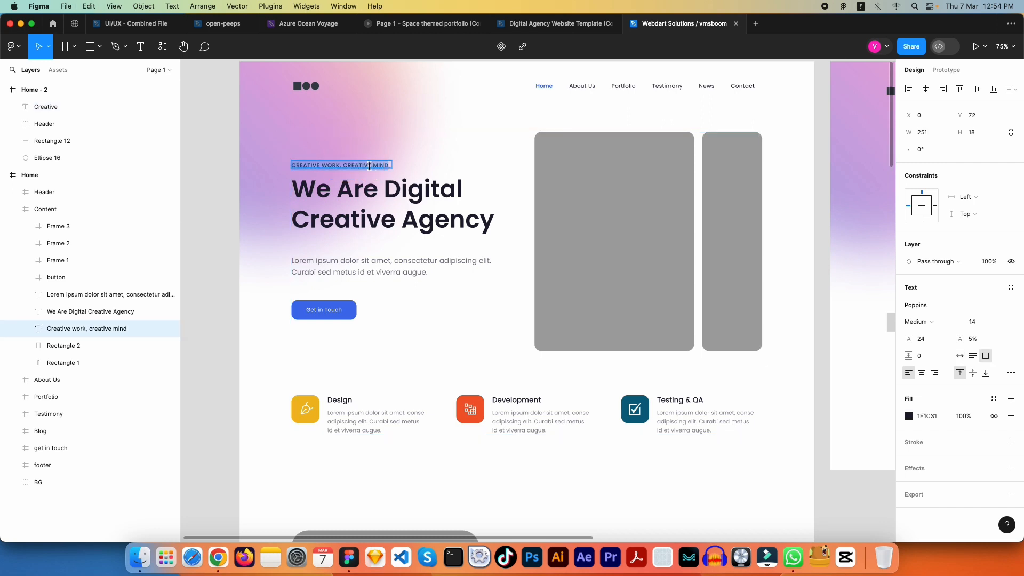
key(Escape)
key(Escape)
scroll(533, 171, right, 10)
click(440, 168)
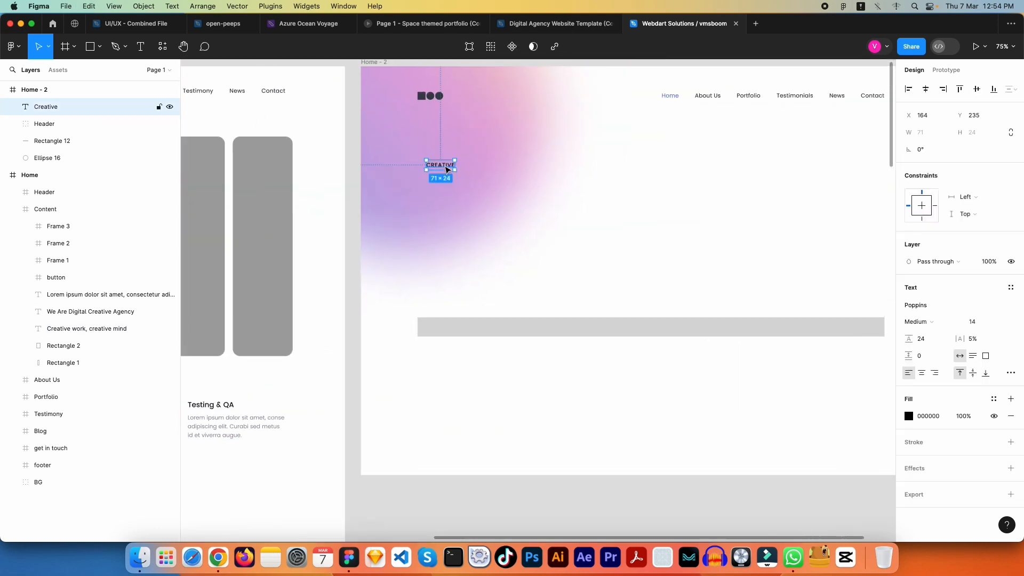
double_click(440, 168)
text(Creative work, creative mind)
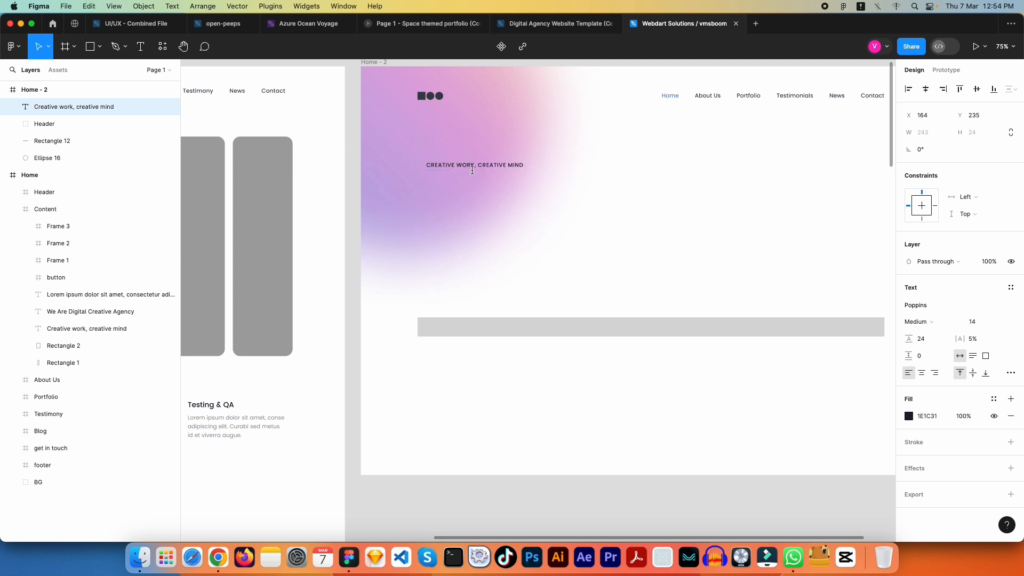
key(Escape)
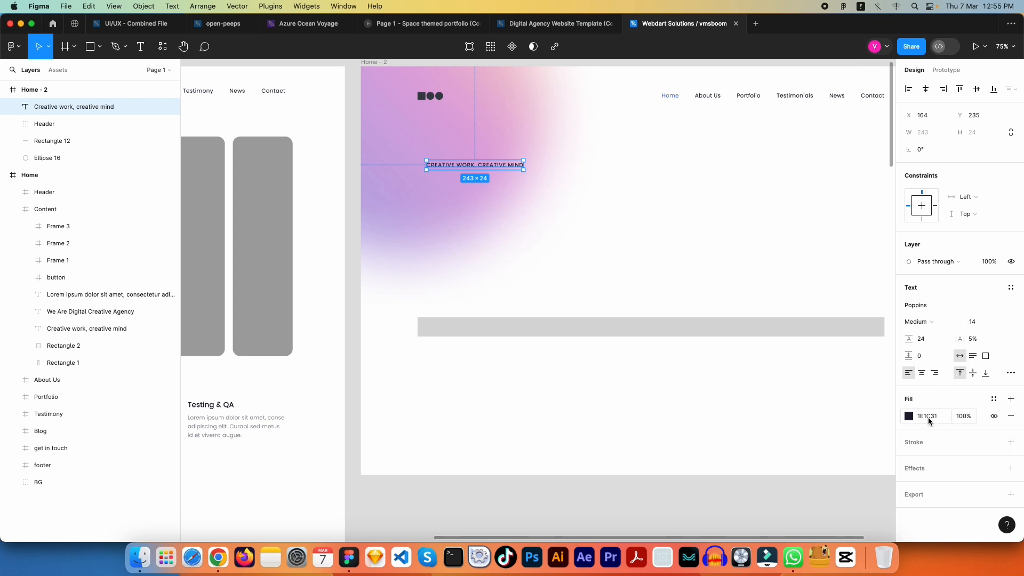
Step: Compare the text properties of the Home frame's tagline with those of its Home - 2 counterpart
scroll(459, 266, left, 10)
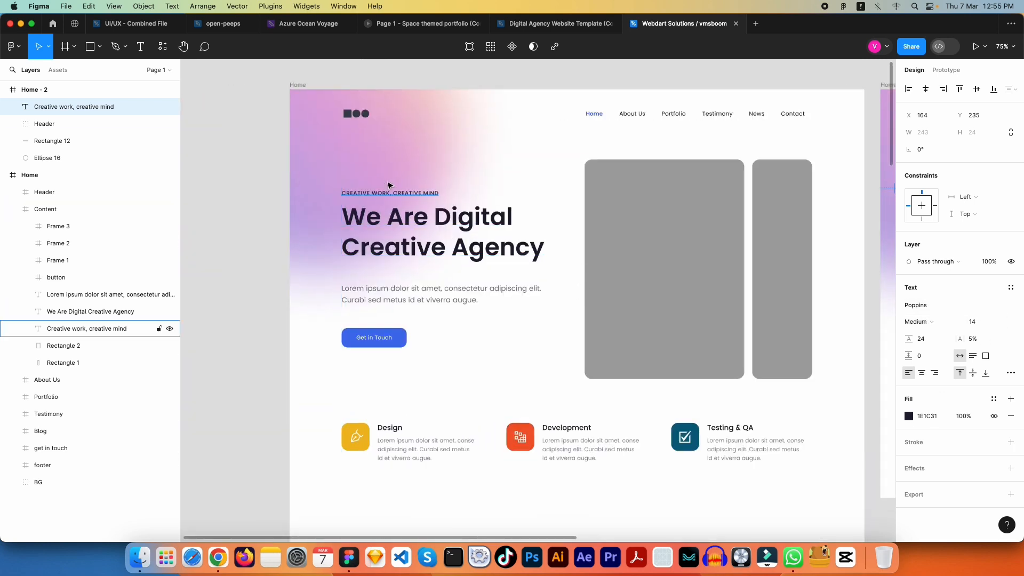
click(400, 197)
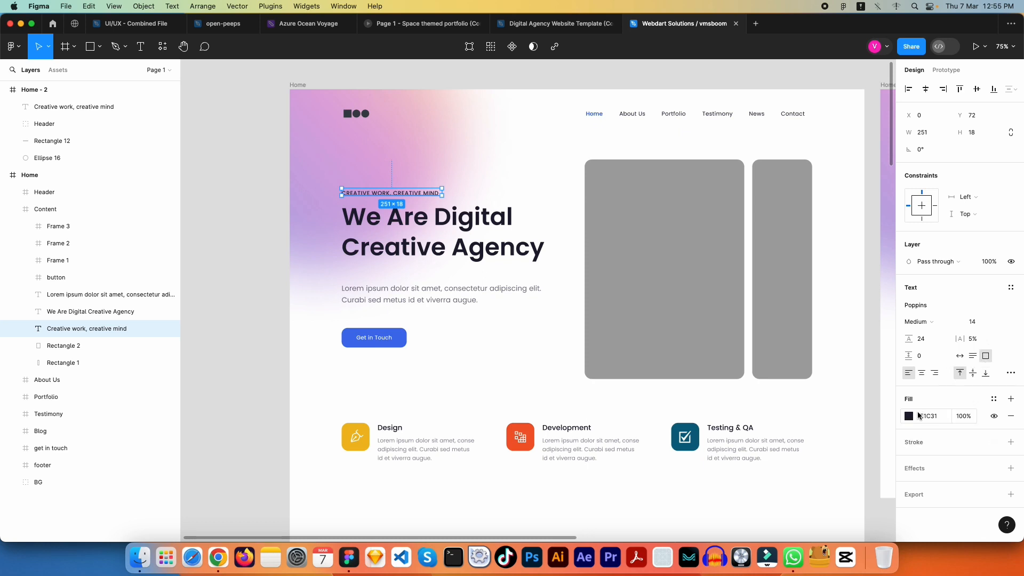
key(Escape)
drag(706, 258, 373, 284)
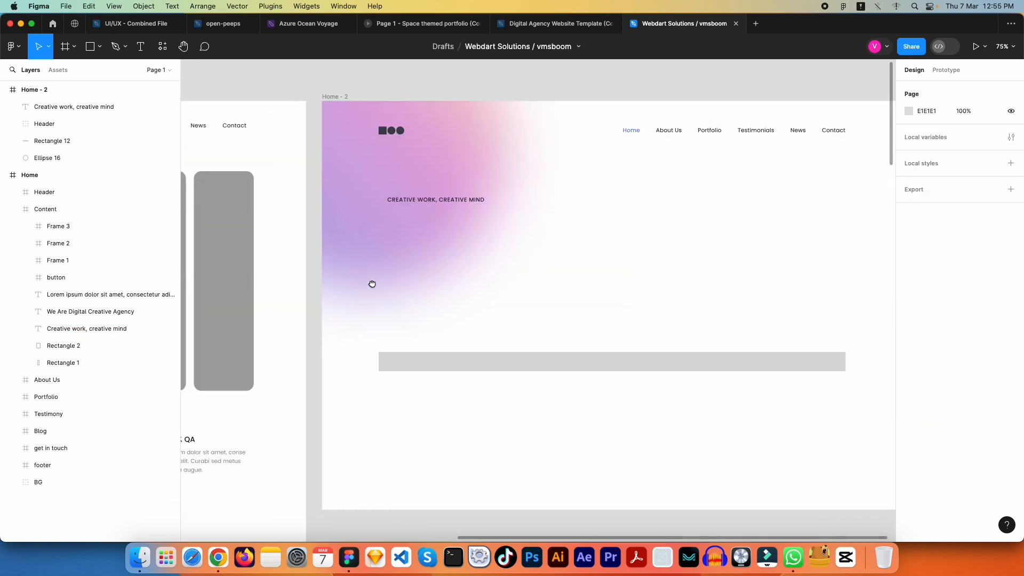
click(454, 201)
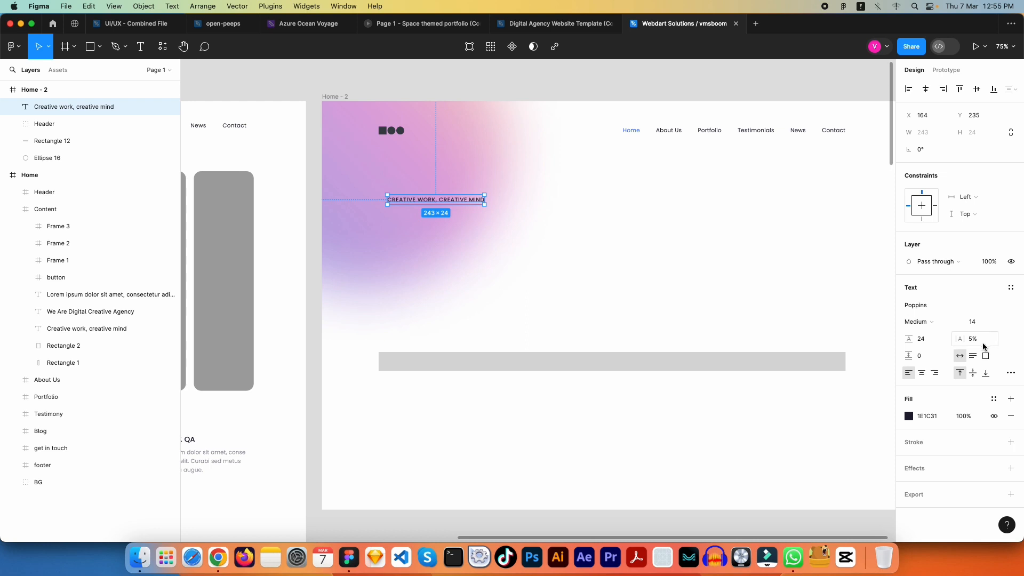
click(880, 327)
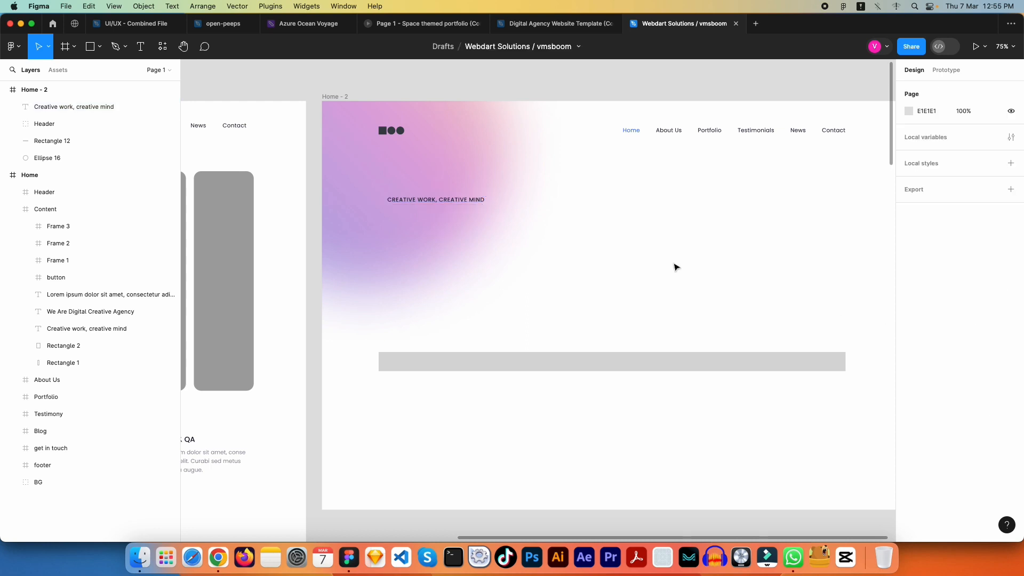
Step: Delete the tagline in Home - 2 and start an empty text layer below the logo
drag(519, 261, 592, 263)
click(543, 199)
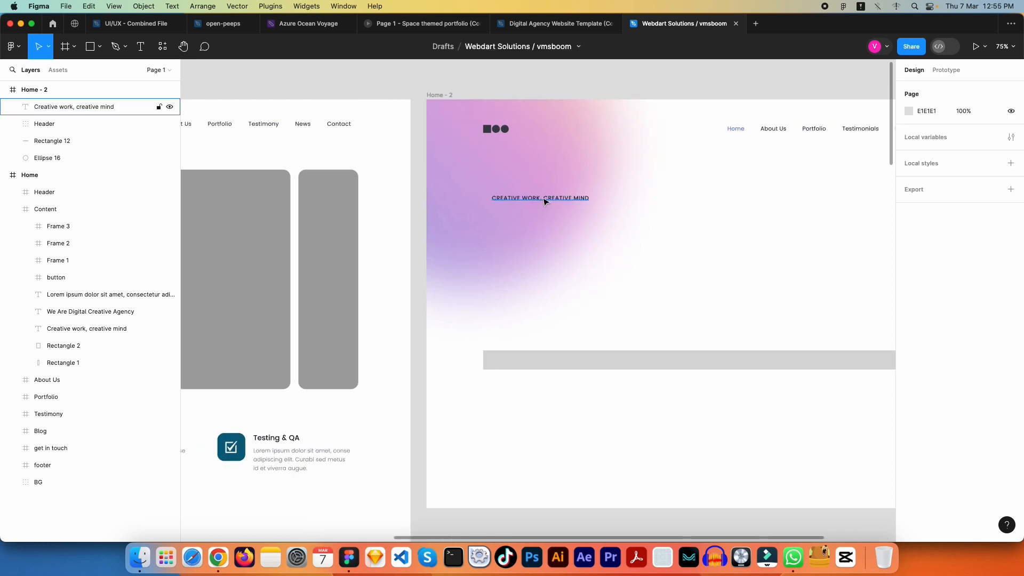
double_click(543, 198)
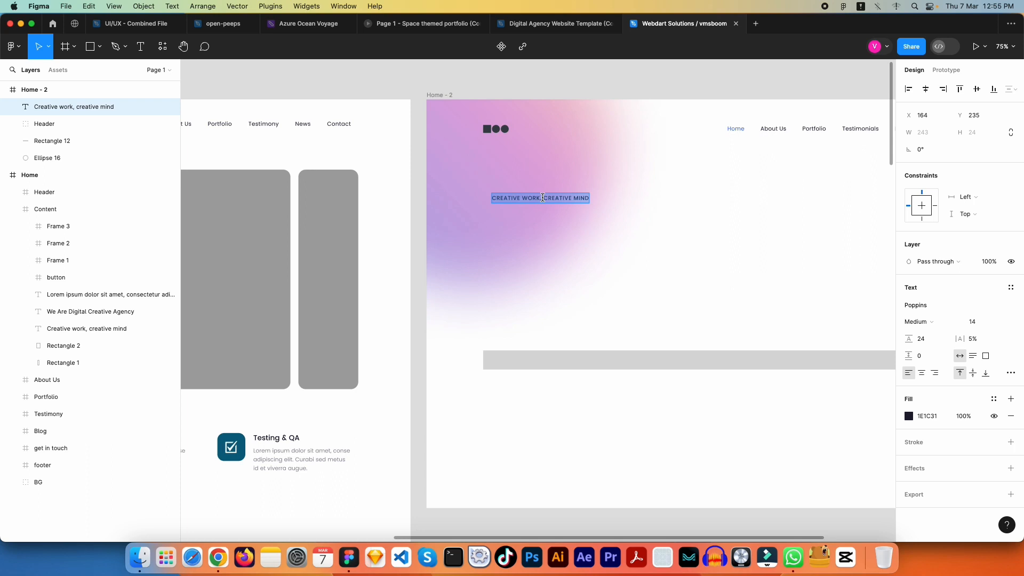
key(BackSpace)
key(Escape)
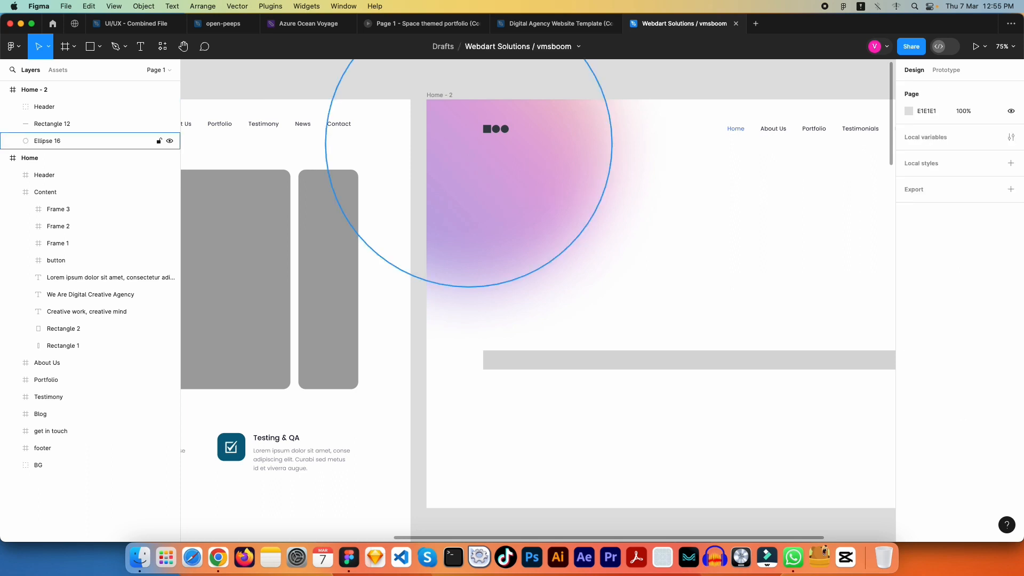
key(t)
click(490, 207)
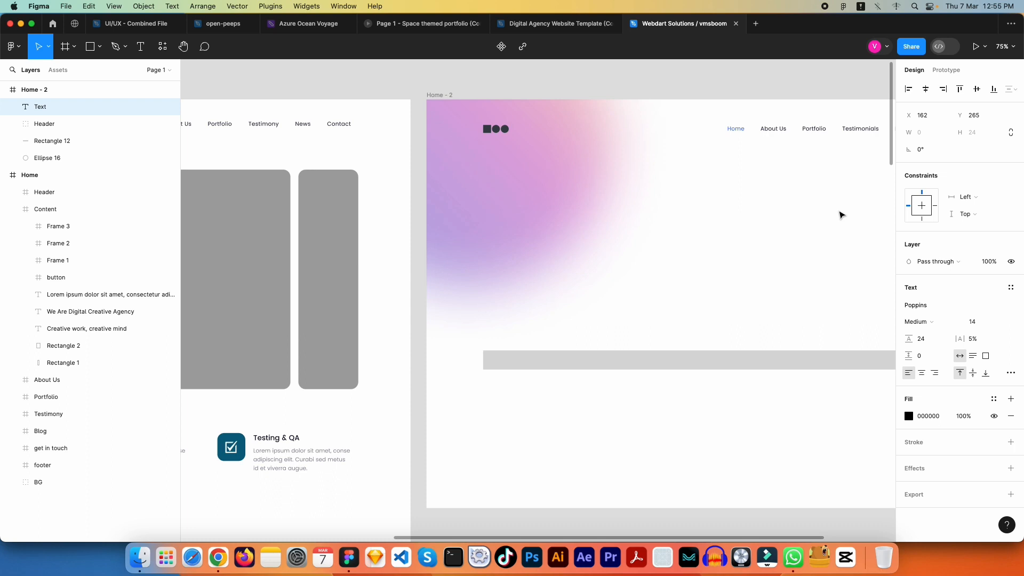
Step: Undo the empty text layer and the deletion of the Home - 2 tagline
key(super+z)
key(super+z)
key(super+z)
key(Escape)
click(775, 220)
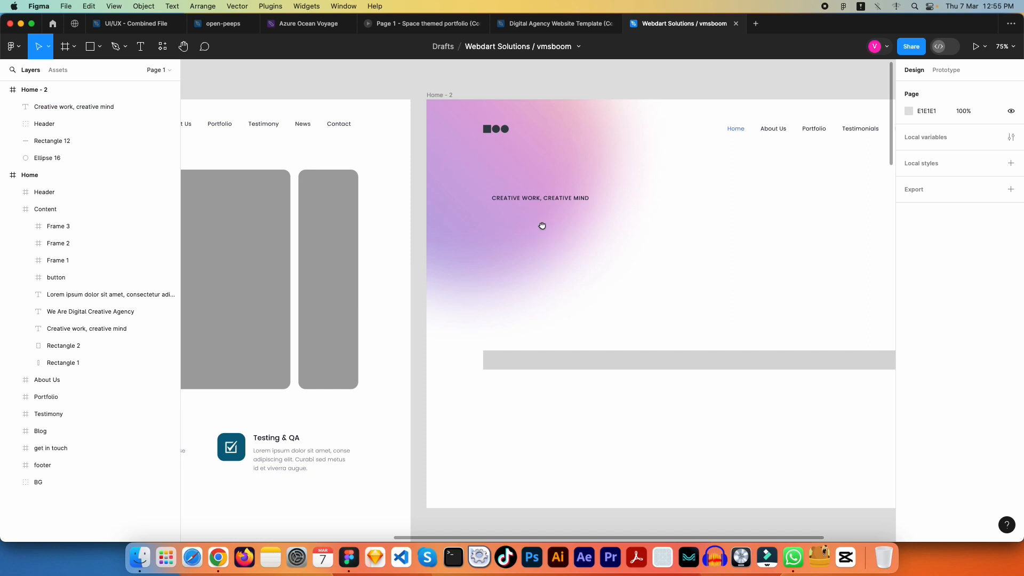
Step: Set the letter spacing of the Home - 2 tagline to 0%
drag(542, 224, 576, 224)
click(600, 199)
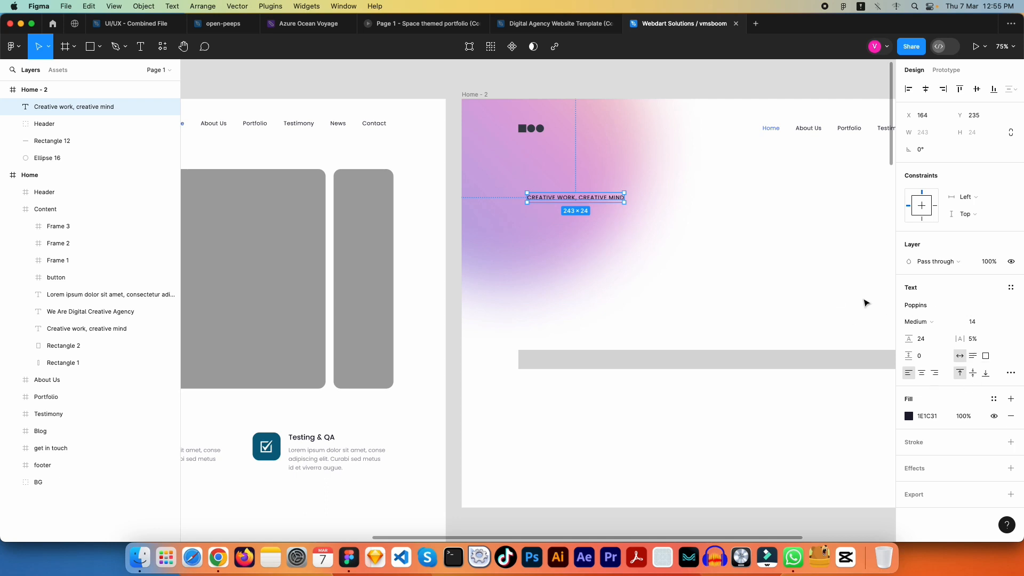
click(978, 342)
text(0)
key(Return)
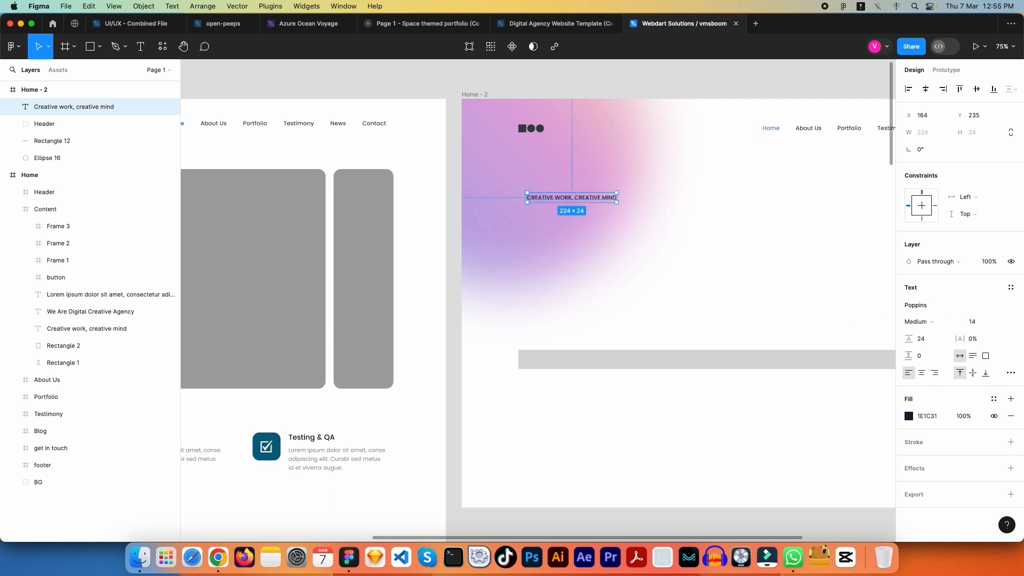
click(979, 340)
key(Escape)
key(Escape)
scroll(647, 254, left, 10)
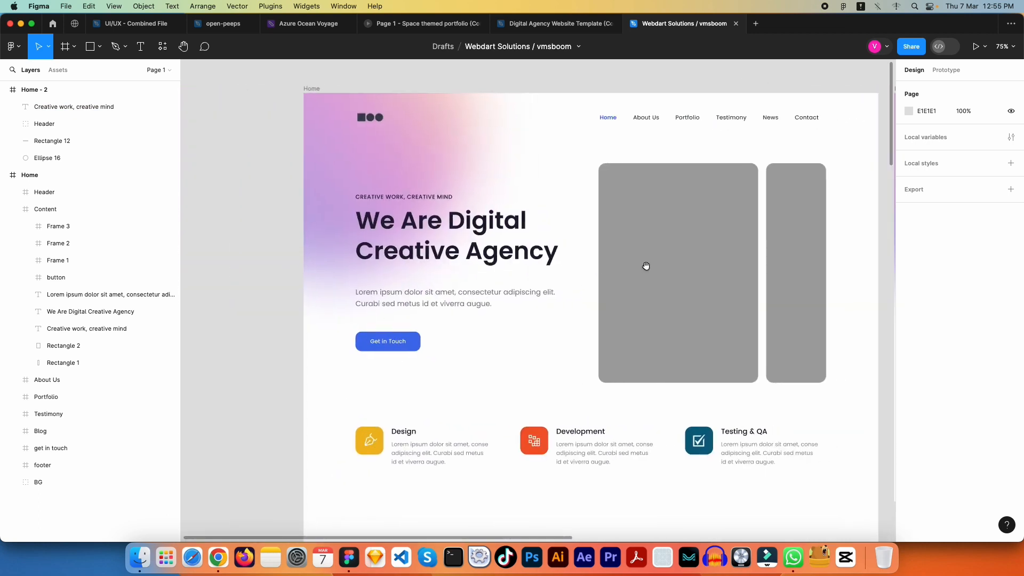
Step: Inspect the text properties of the large headline in the Home frame
click(483, 239)
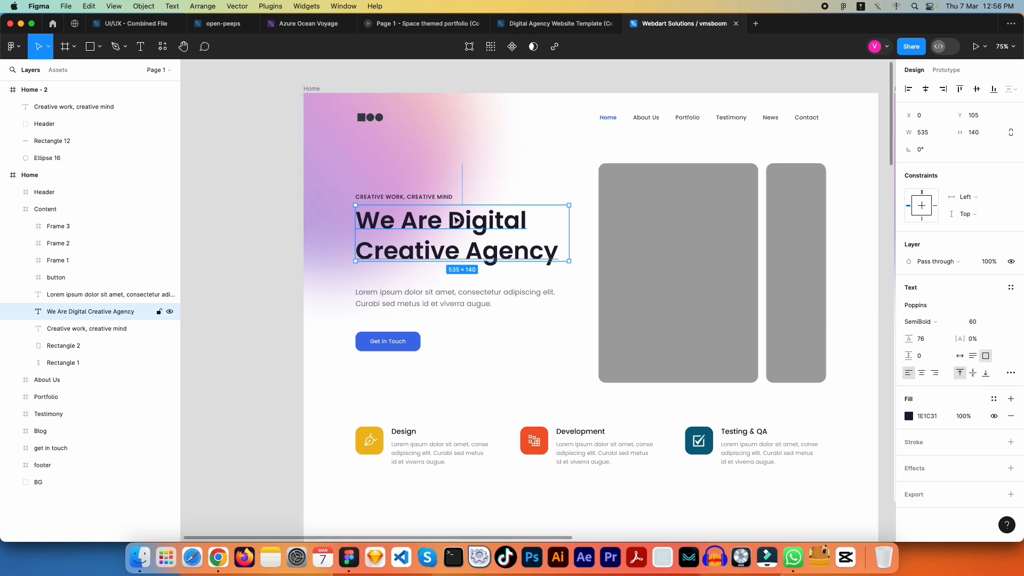
key(Escape)
drag(611, 244, 384, 245)
mouse_move(728, 269)
mouse_down()
mouse_move(548, 265)
mouse_move(726, 264)
mouse_up()
drag(264, 293, 445, 277)
drag(635, 242, 593, 248)
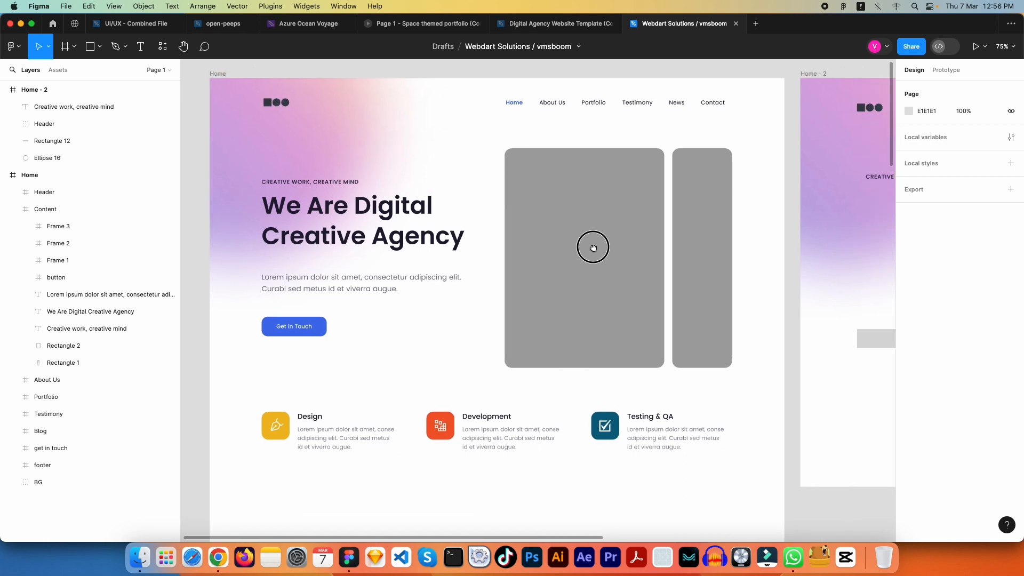
click(415, 214)
scroll(638, 240, right, 8)
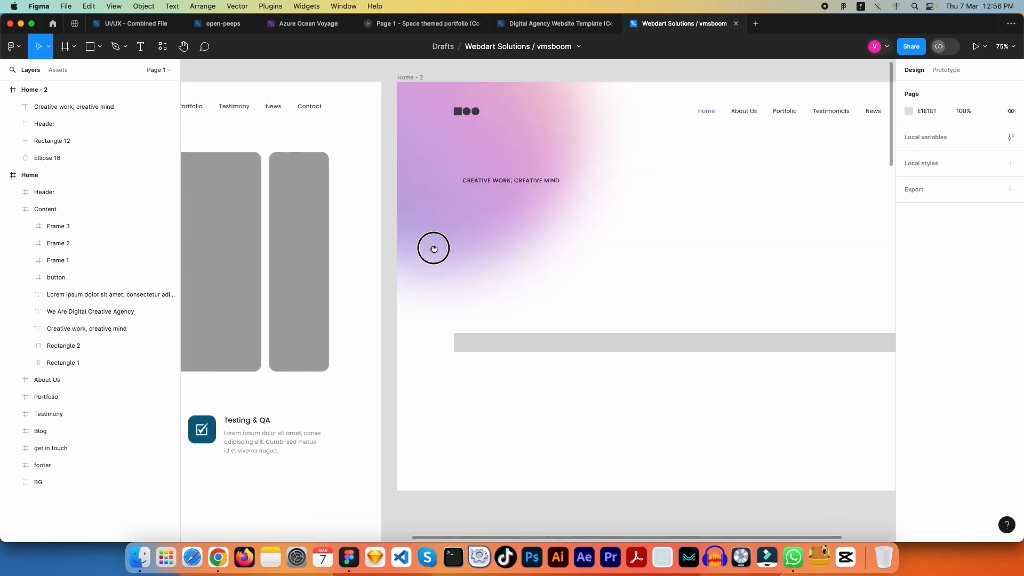
key(t)
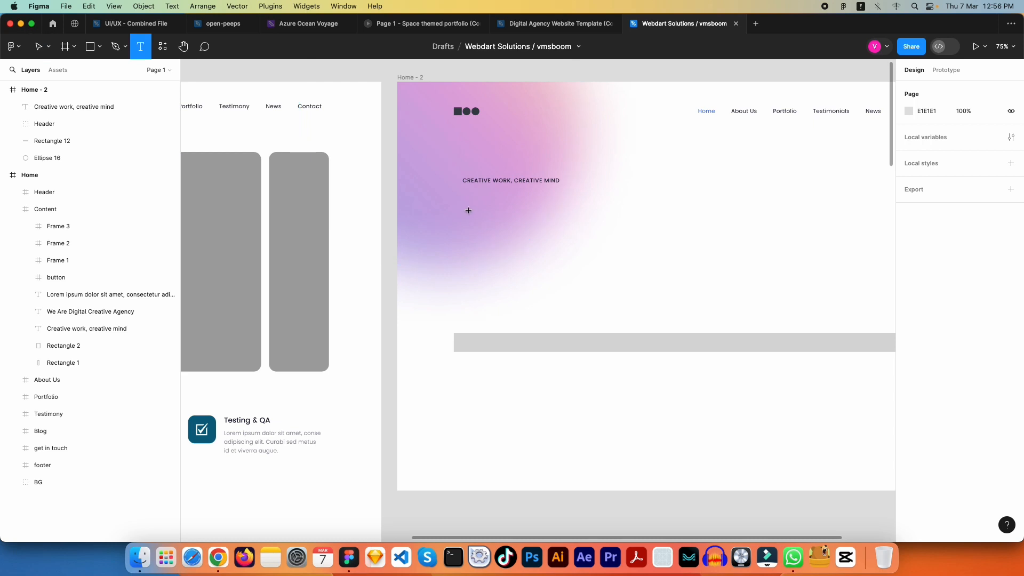
click(468, 210)
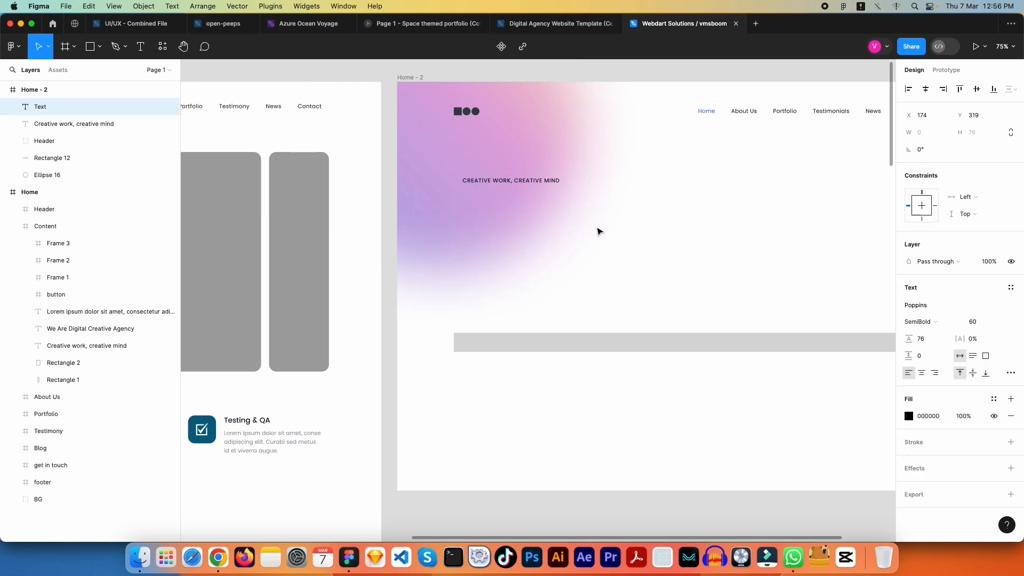
text(sdfs)
key(BackSpace)
key(BackSpace)
key(BackSpace)
key(BackSpace)
key(Escape)
click(489, 183)
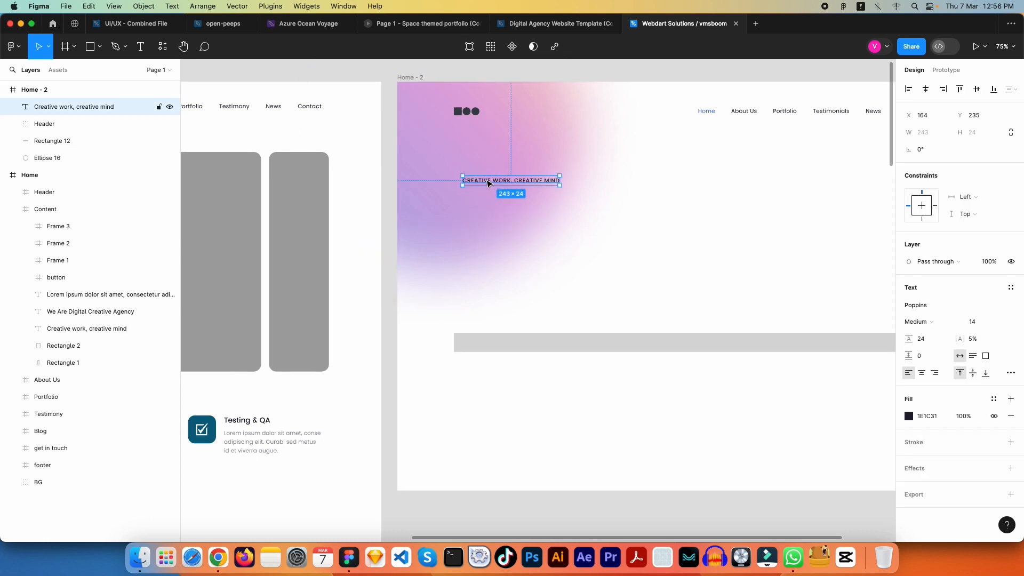
click(479, 213)
key(t)
click(464, 229)
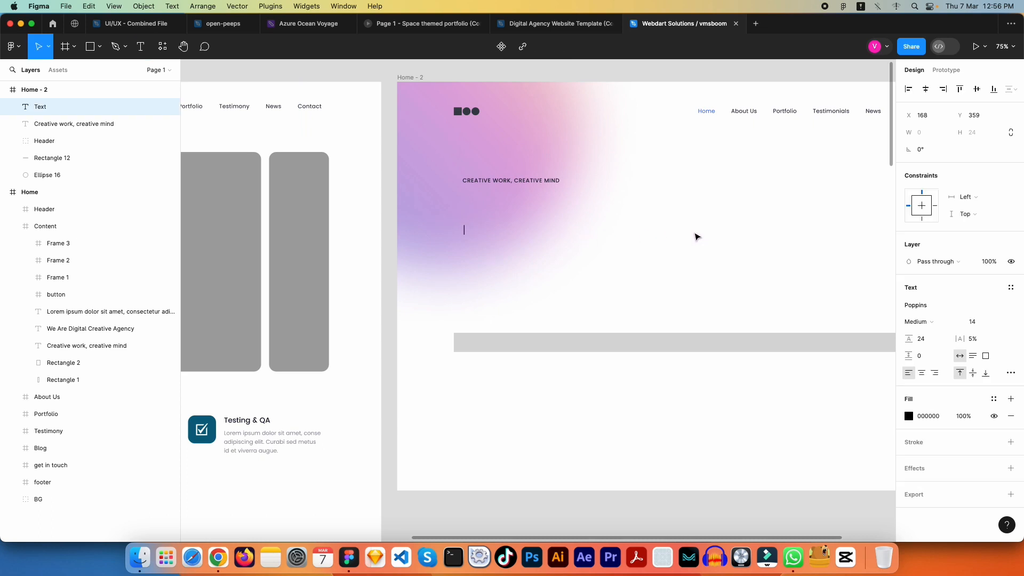
key(Escape)
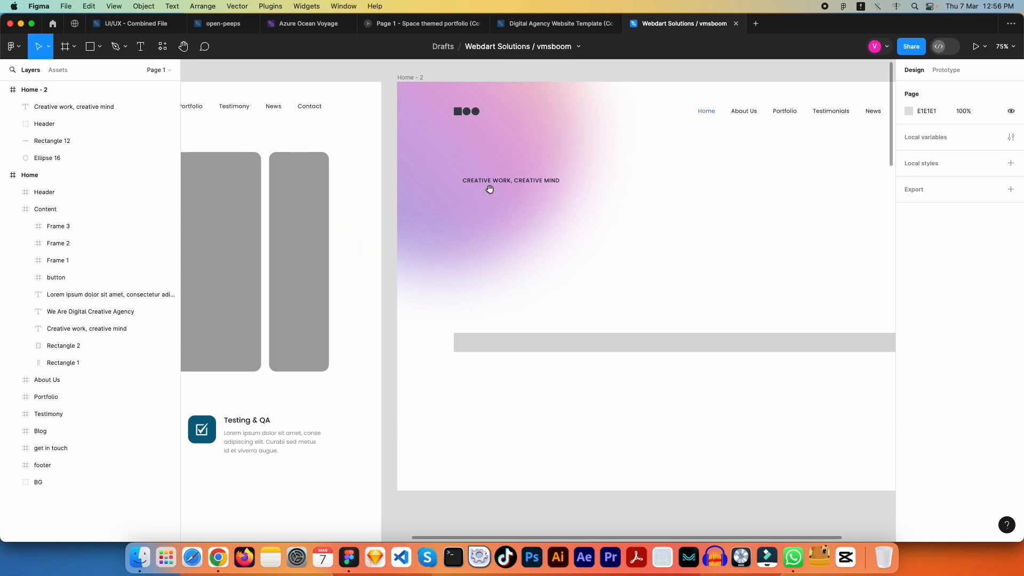
Step: Check the font, size and line height of the Home frame's headline again
scroll(491, 217, left, 10)
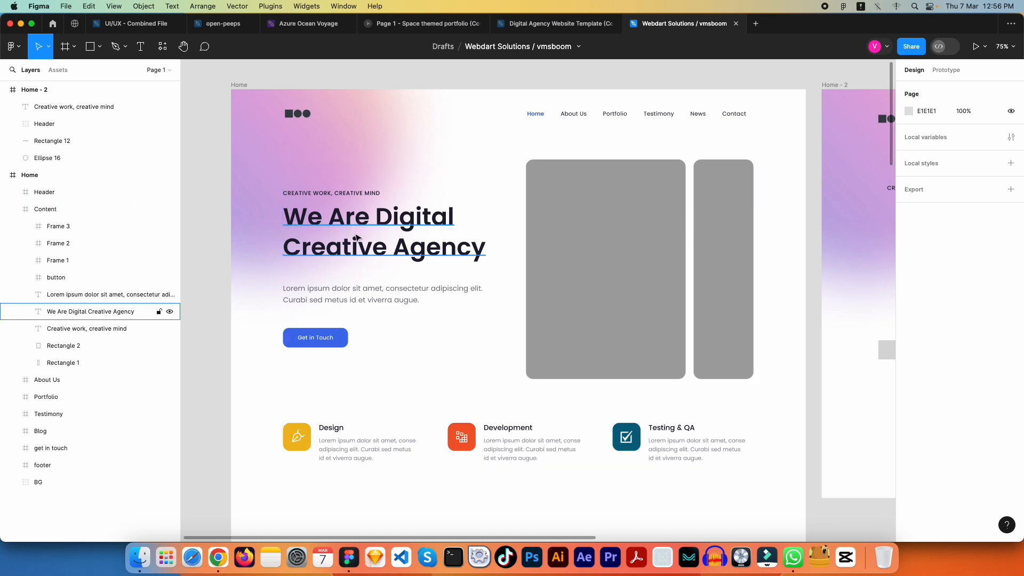
click(350, 228)
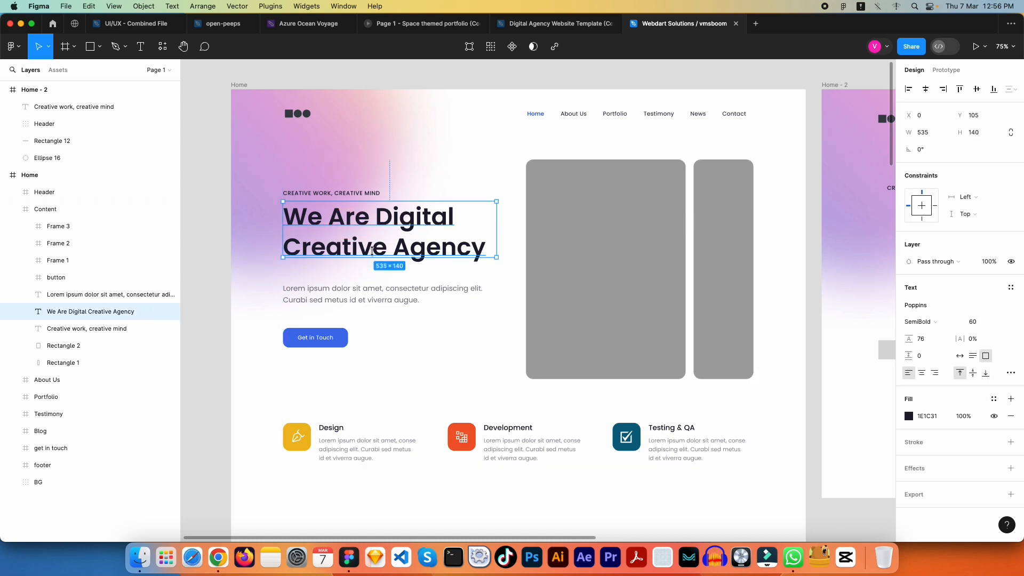
key(Escape)
scroll(410, 235, right, 10)
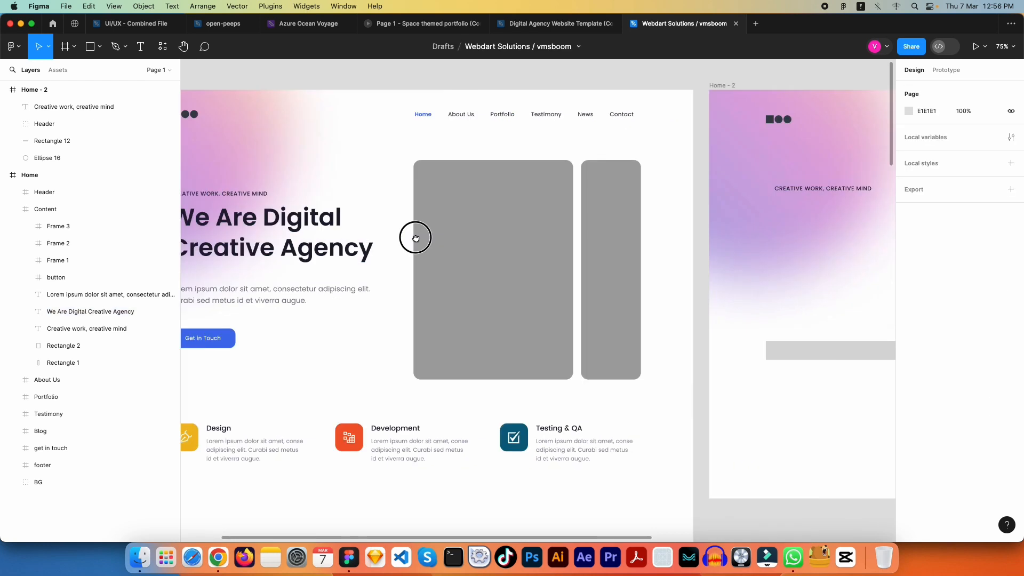
key(t)
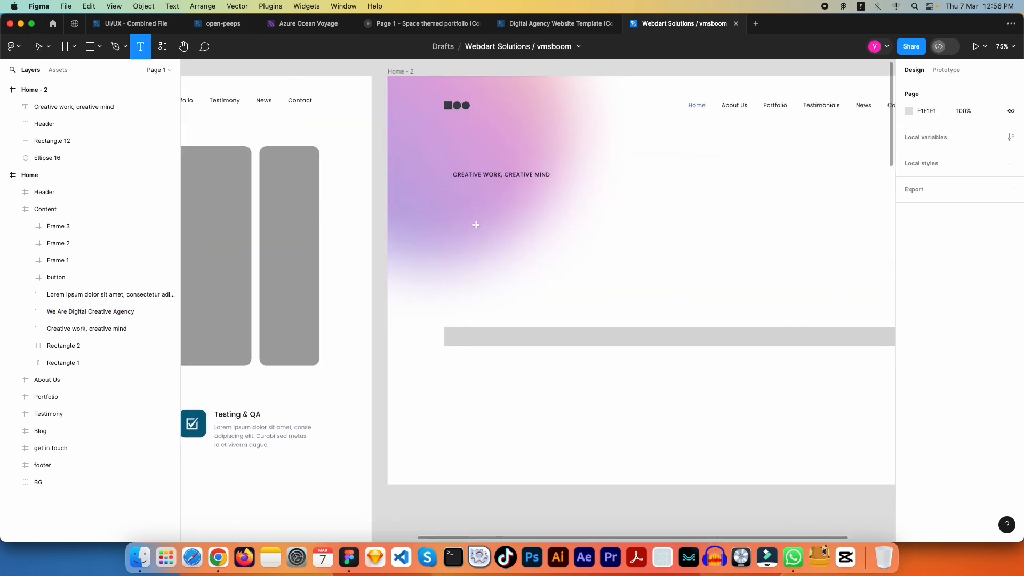
click(451, 214)
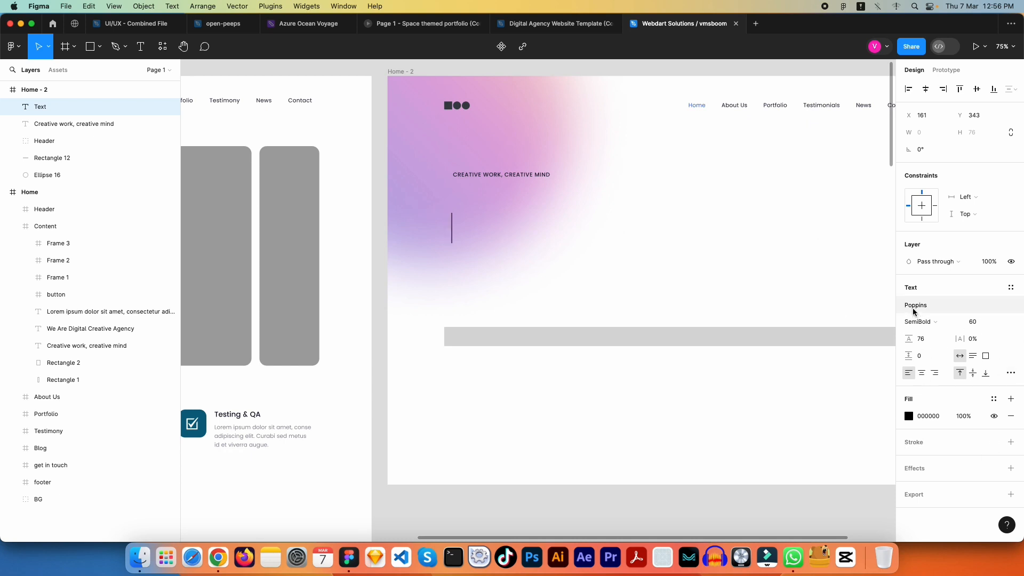
key(Escape)
Step: Add the text "We are digital" below the tagline in Home - 2, reusing the tagline's text style
click(503, 176)
click(509, 189)
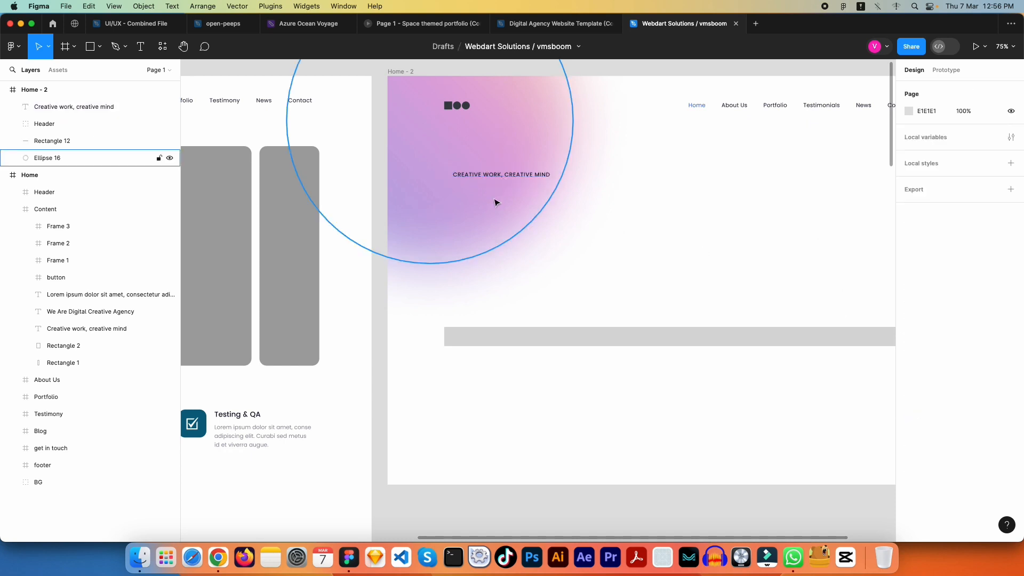
key(t)
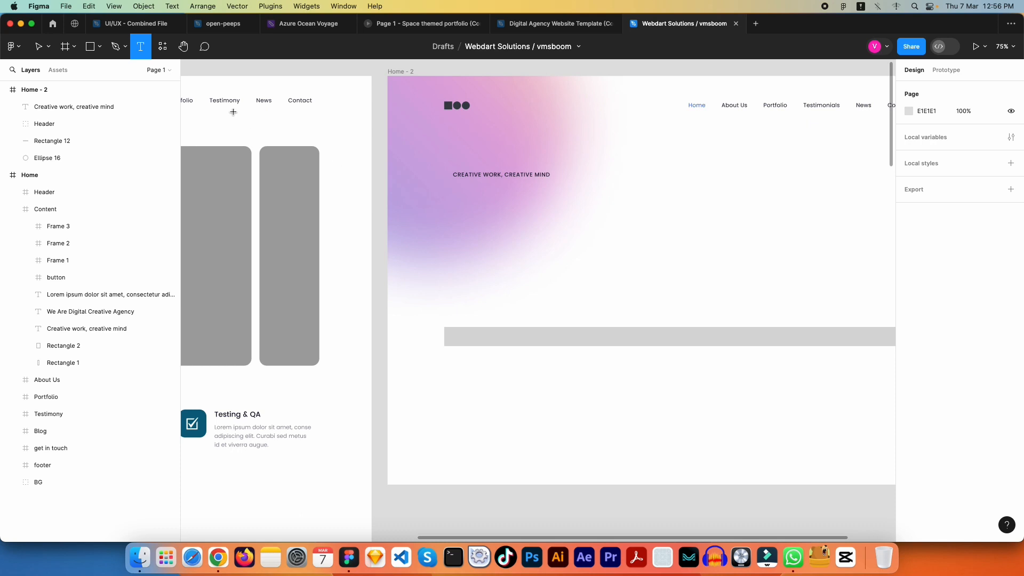
click(454, 211)
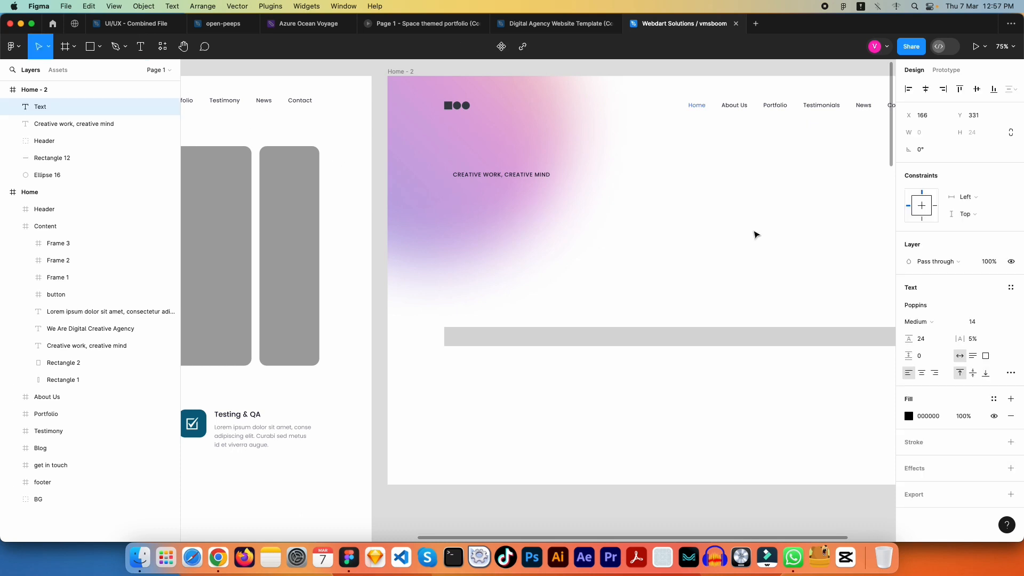
text(We are digital)
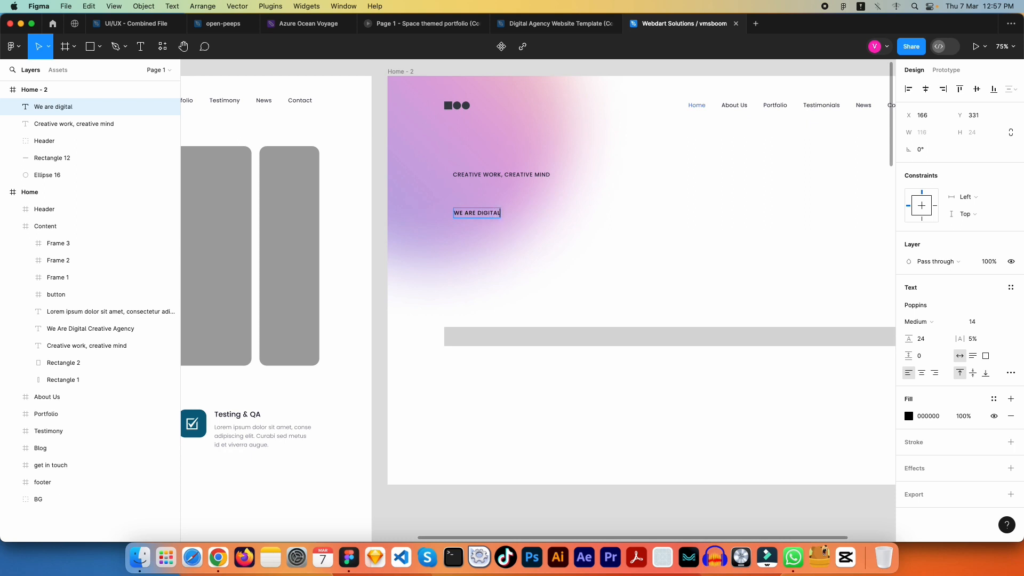
key(Escape)
Step: Extend the new Home - 2 text to read "We are digital creative agency"
scroll(512, 299, left, 10)
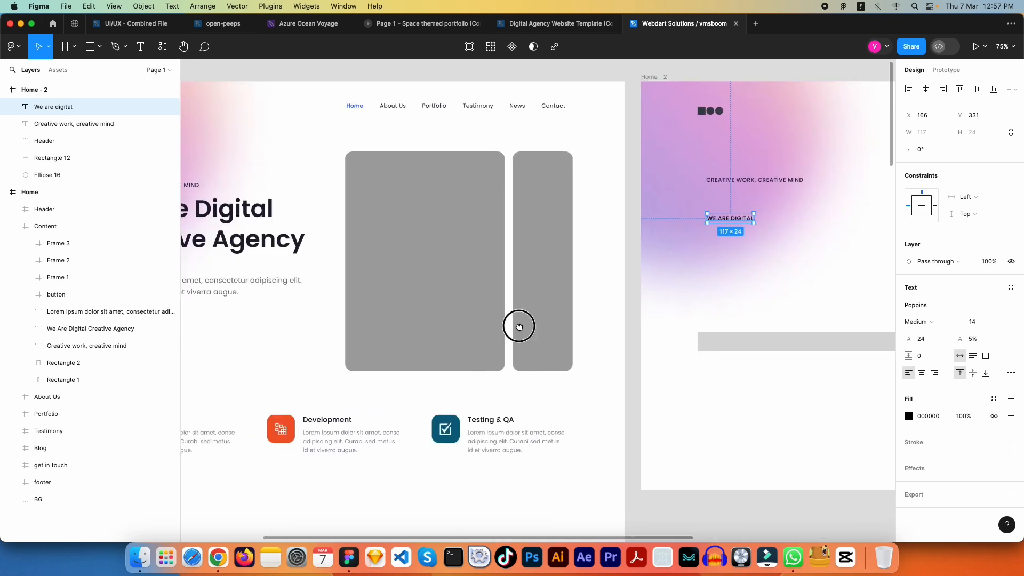
scroll(503, 274, right, 10)
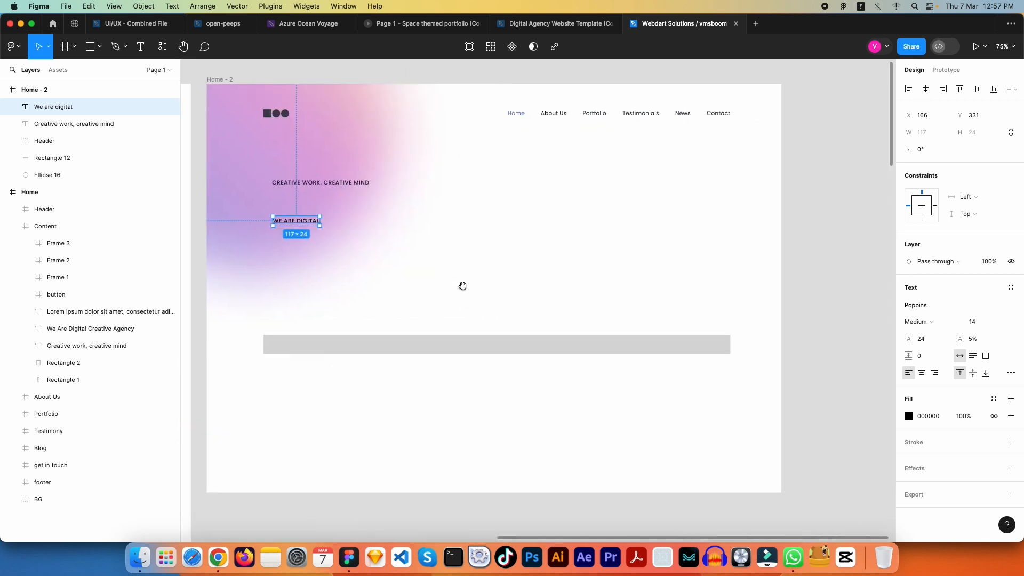
key(Return)
key(Right)
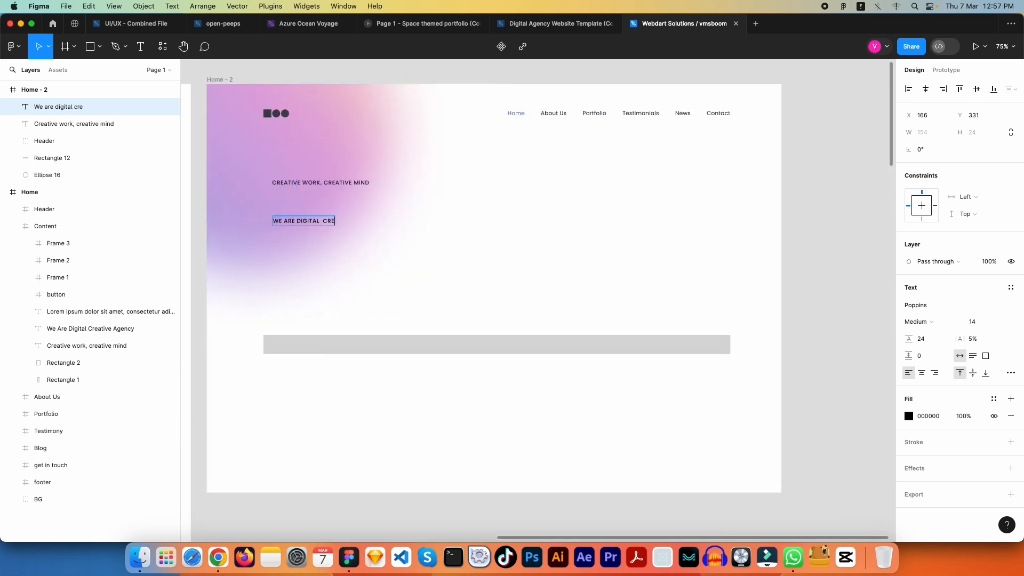
text(creative agncy)
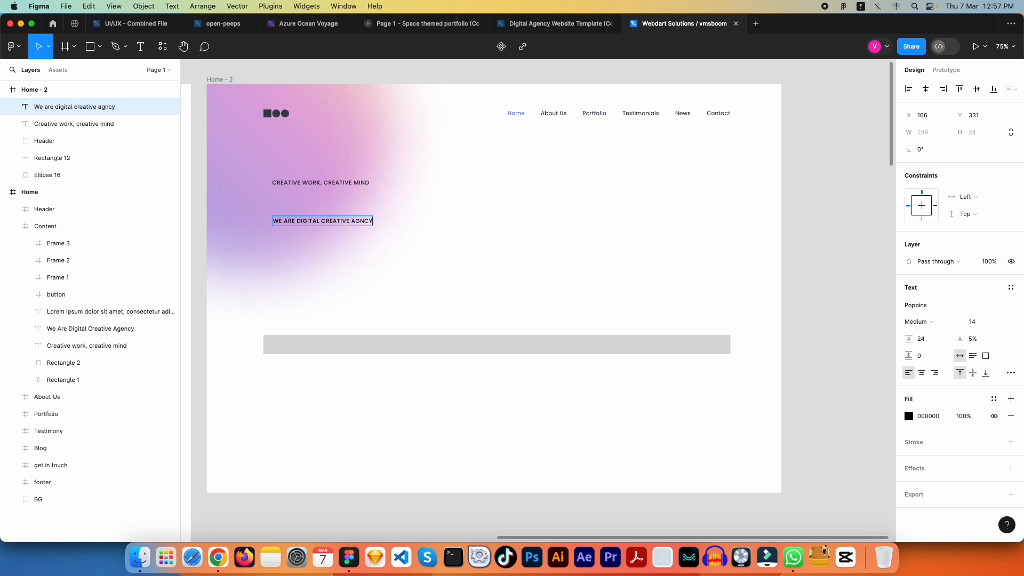
key(BackSpace)
key(BackSpace)
key(BackSpace)
text(ency)
key(Escape)
Step: Set the case of the Home - 2 headline to Title case, matching the Home frame's headline
scroll(416, 306, left, 10)
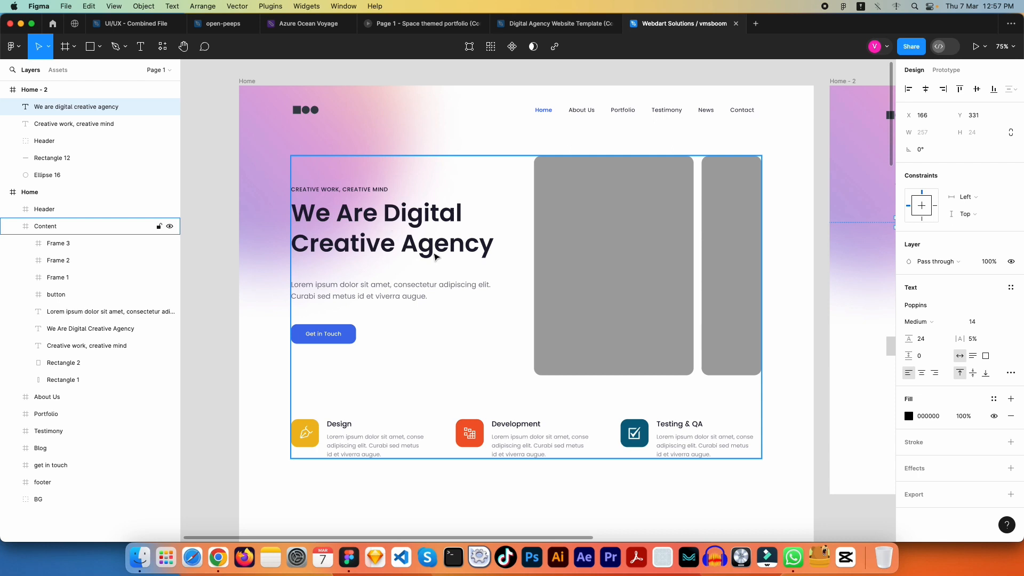
scroll(533, 258, right, 15)
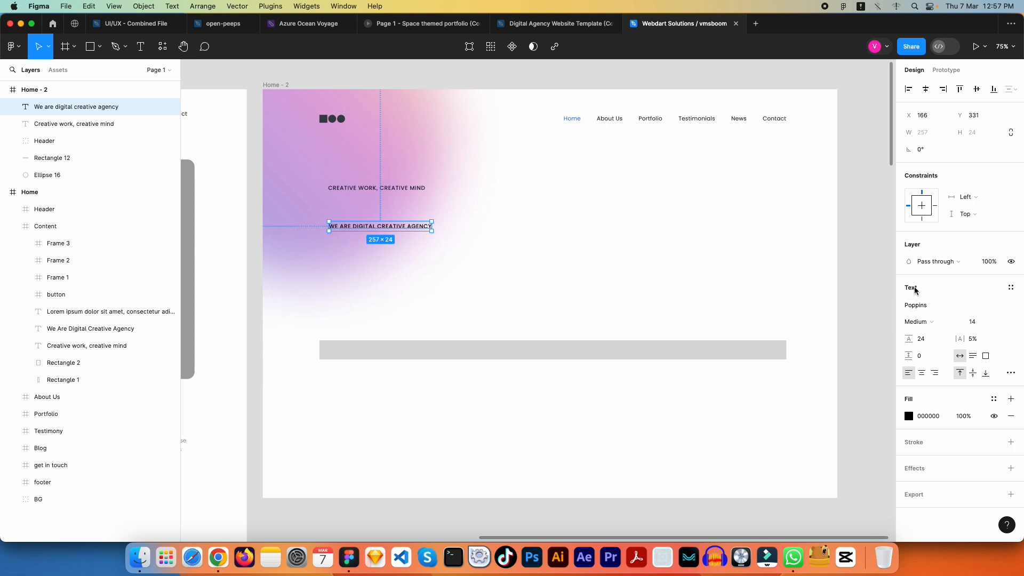
click(1012, 373)
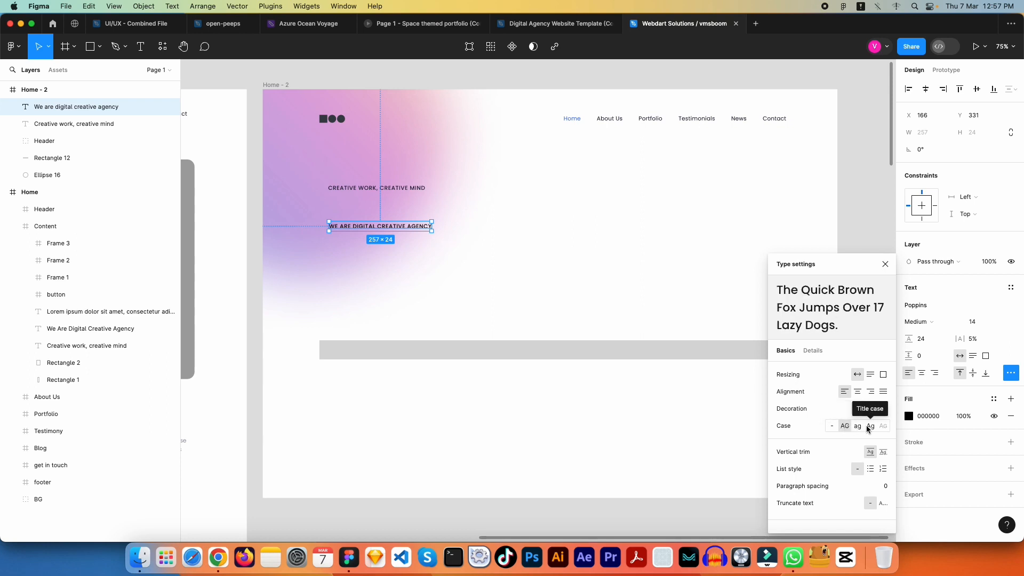
click(871, 427)
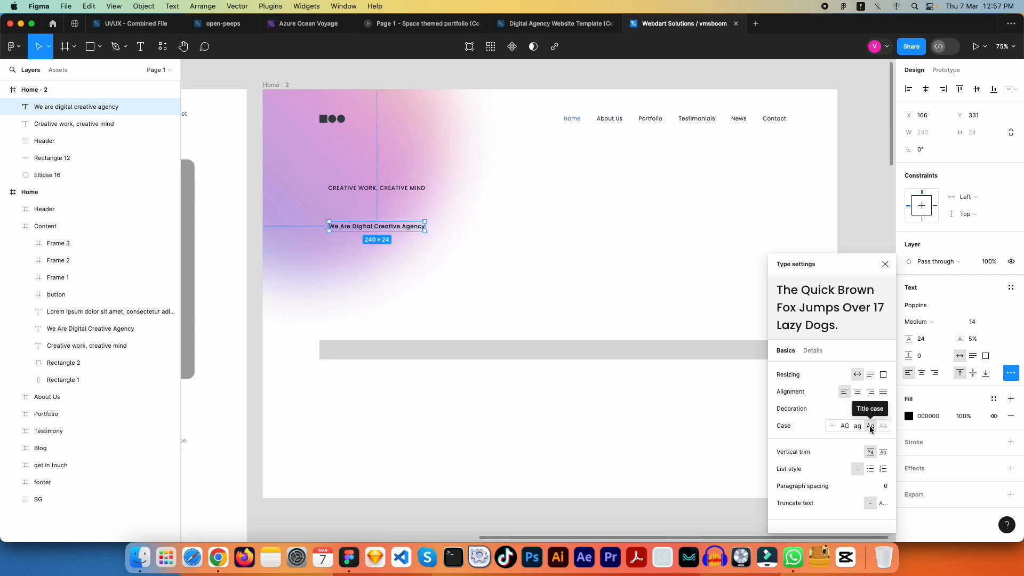
key(Escape)
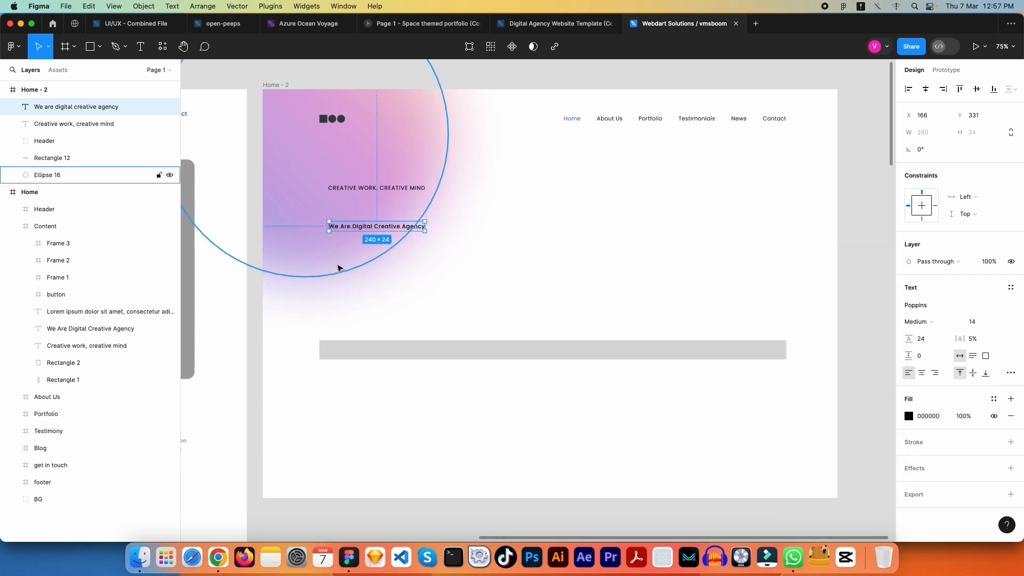
Step: Set the font size of the Home - 2 headline to 76
key(shift+0)
click(499, 275)
drag(416, 254, 556, 323)
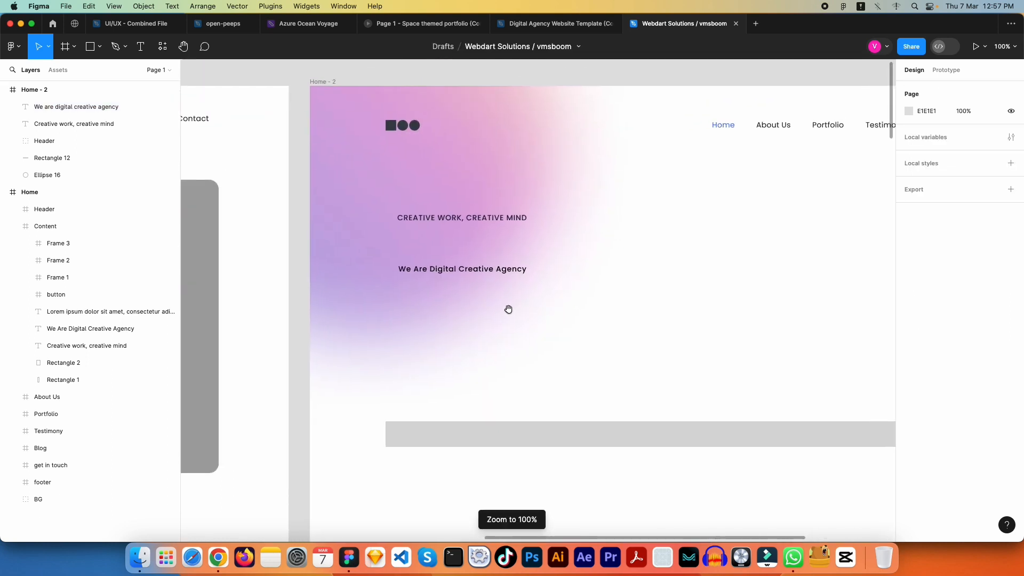
drag(425, 288, 394, 288)
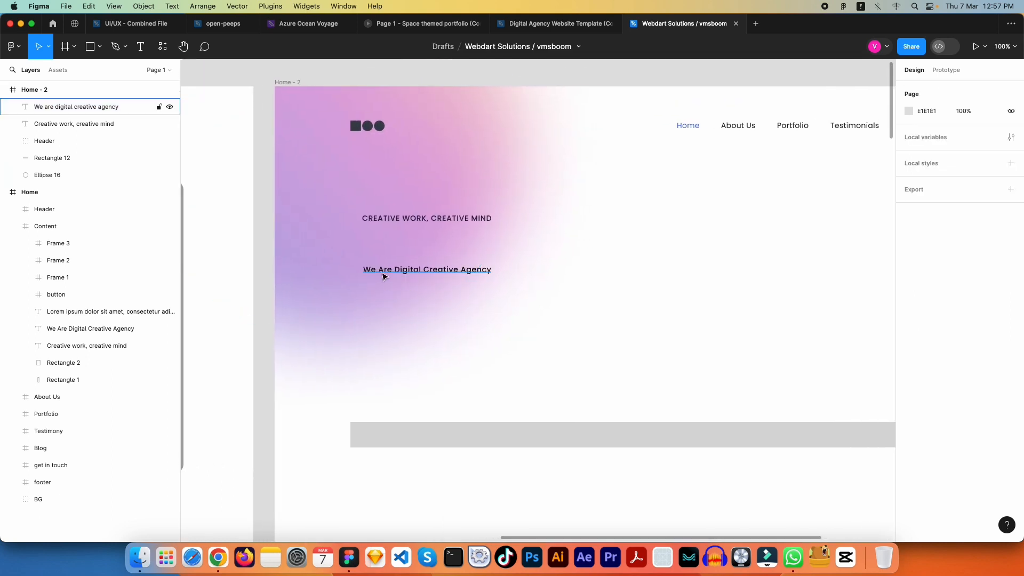
click(462, 274)
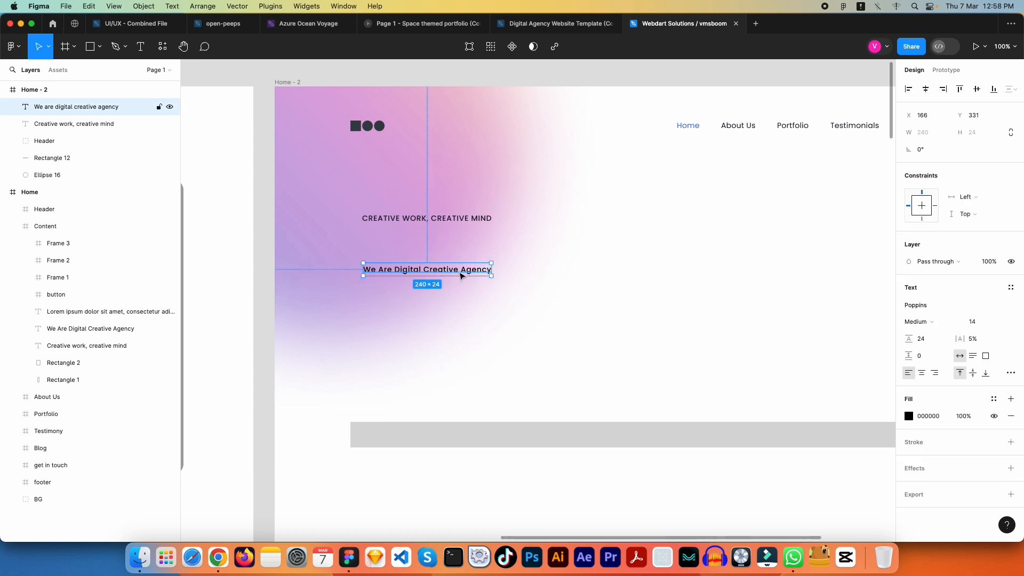
drag(606, 313, 603, 312)
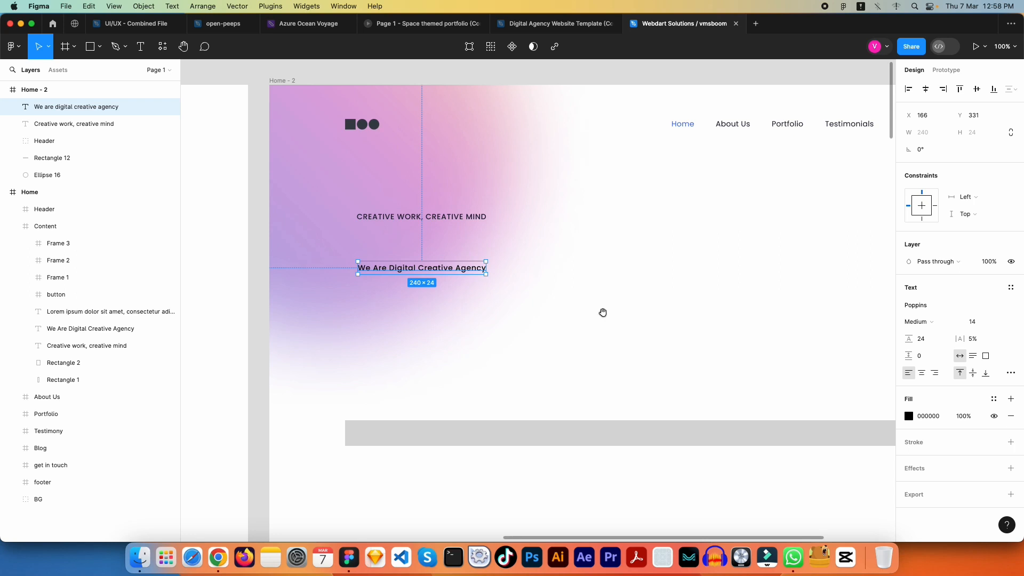
click(984, 322)
text(76)
key(Return)
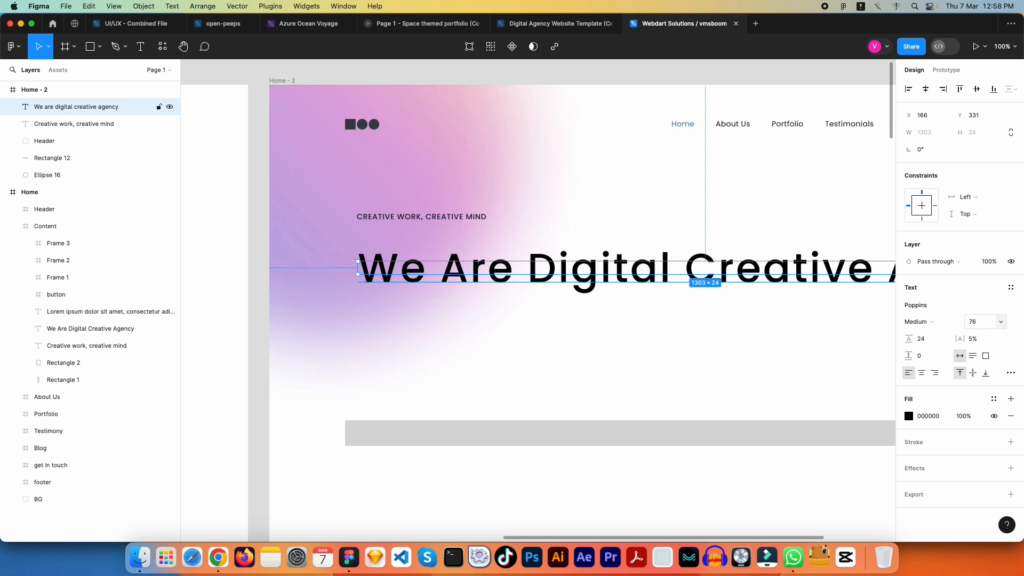
Step: Set the headline's line height to Auto and move it up to about Y 259, directly below the tagline
click(931, 339)
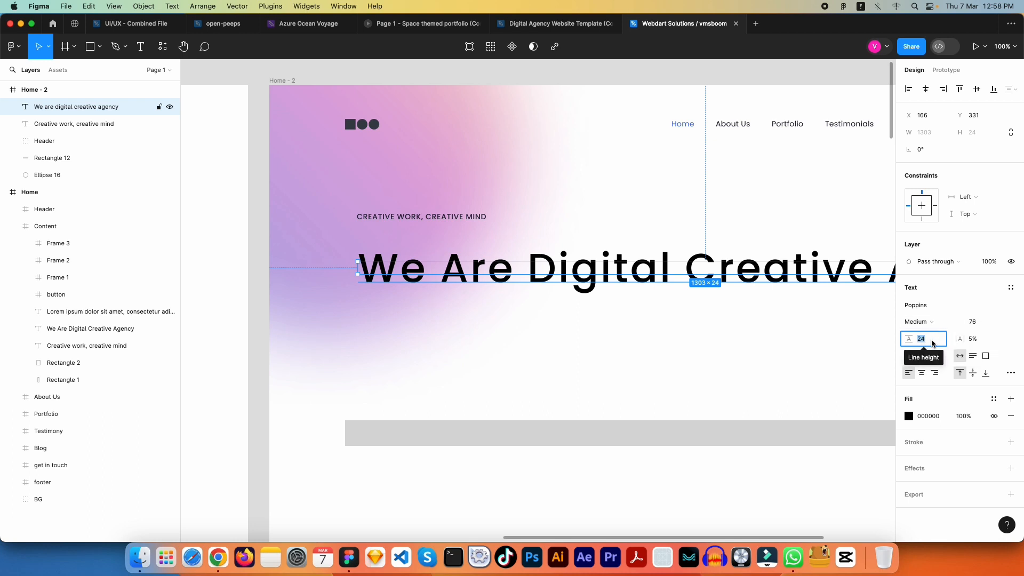
text(auto)
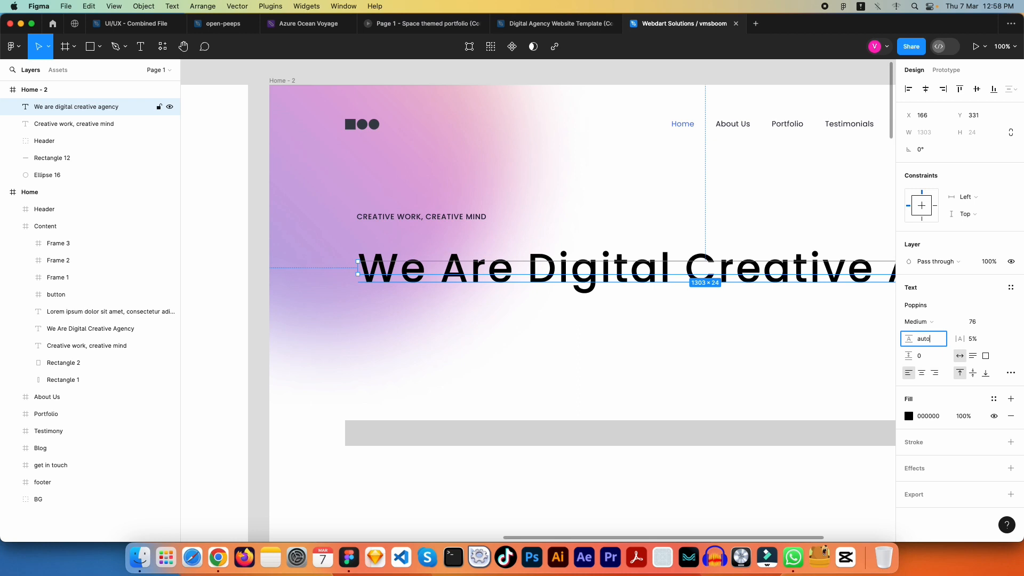
key(Return)
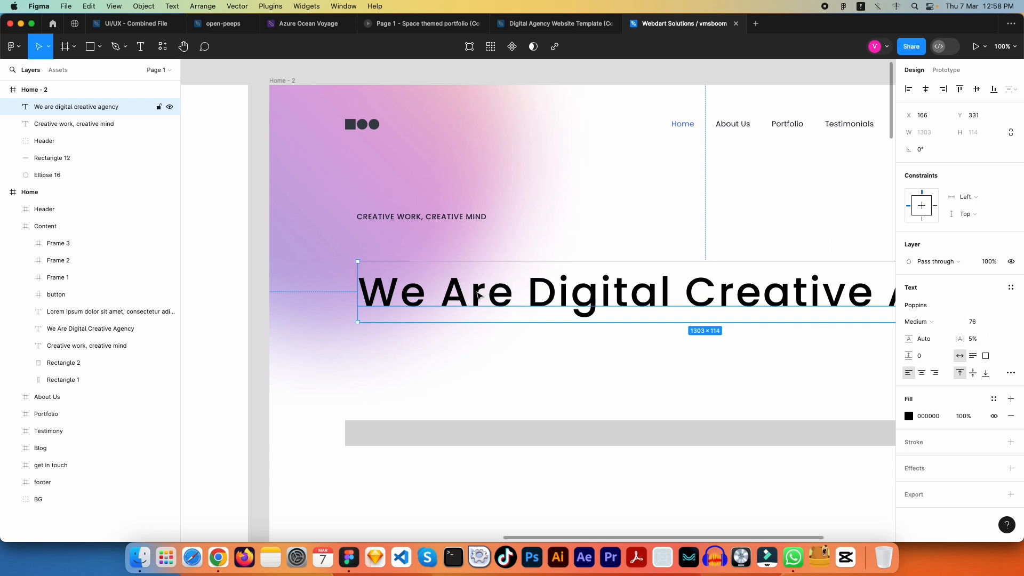
drag(459, 293, 457, 257)
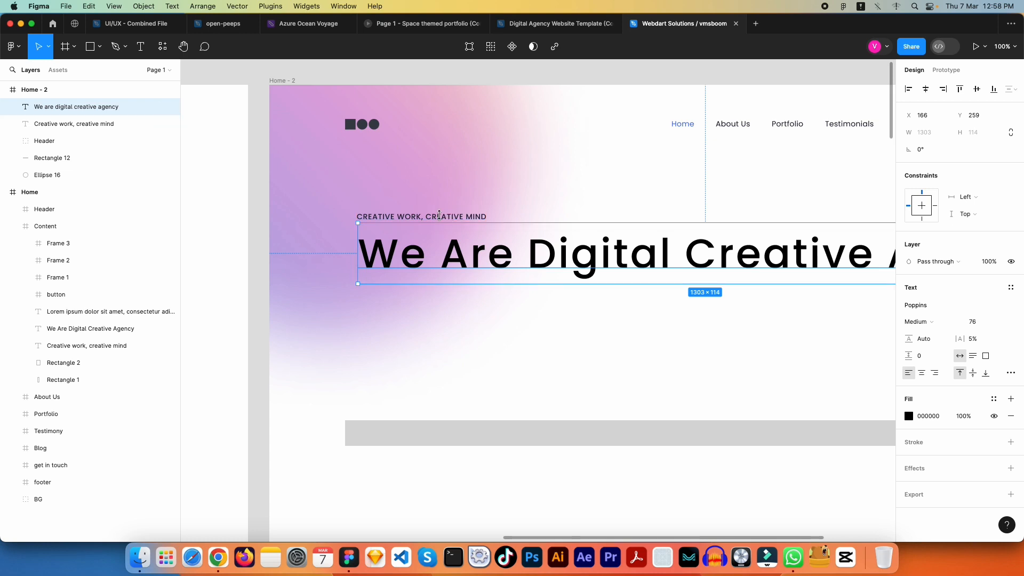
Step: Undo the headline's last move, and place it back at about Y 259 directly below the tagline
key(super+z)
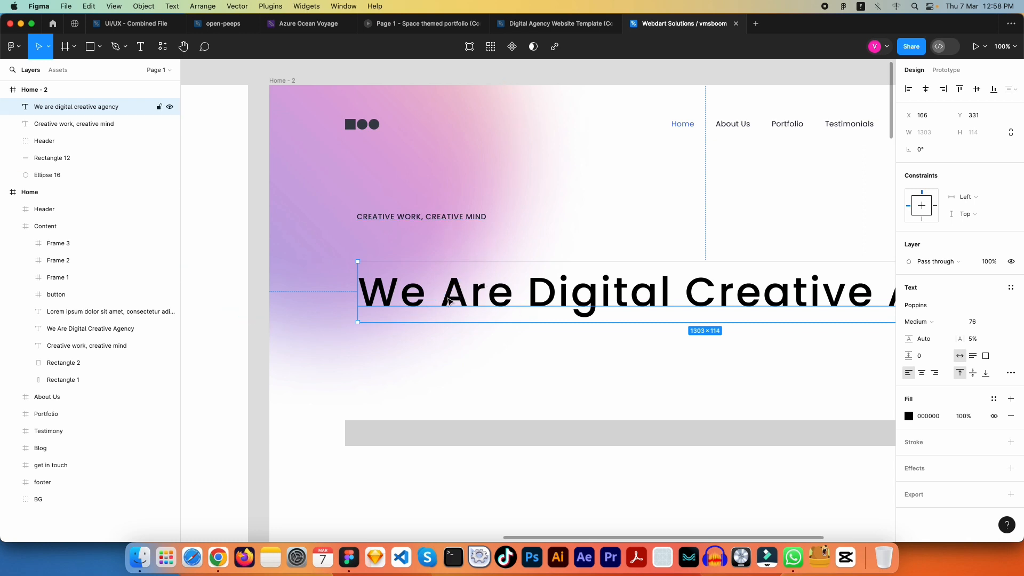
drag(462, 303, 462, 264)
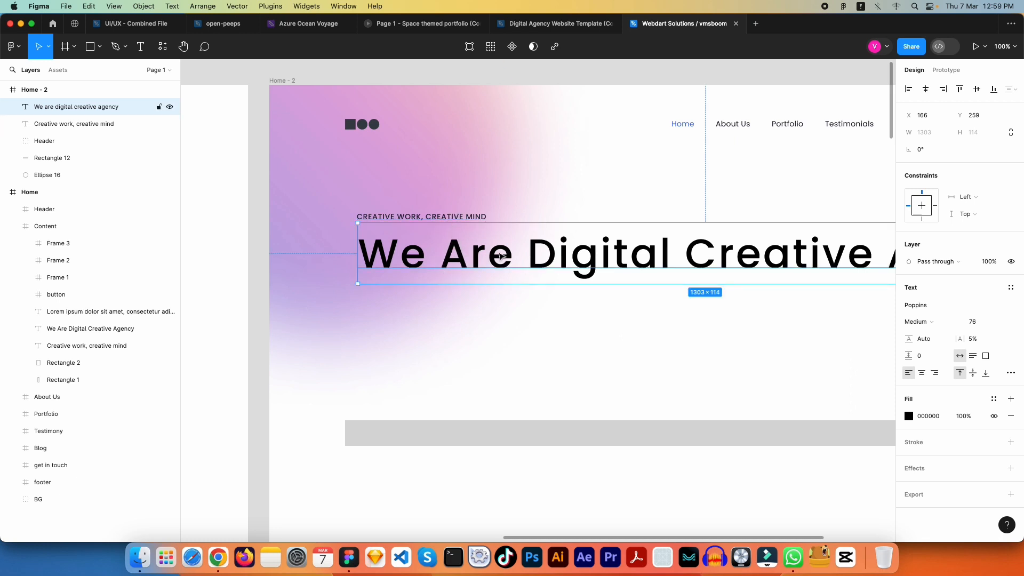
key(Escape)
Step: Examine how far the headline extends across the Home - 2 frame and past its right edge
scroll(498, 220, right, 5)
scroll(498, 220, down, 1)
drag(486, 223, 575, 213)
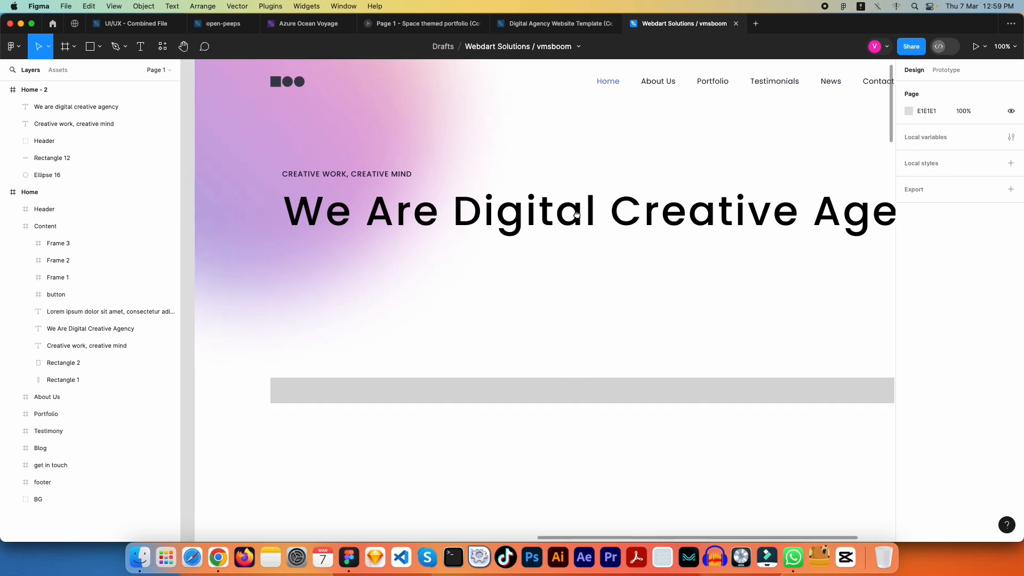
click(637, 216)
drag(662, 206, 571, 204)
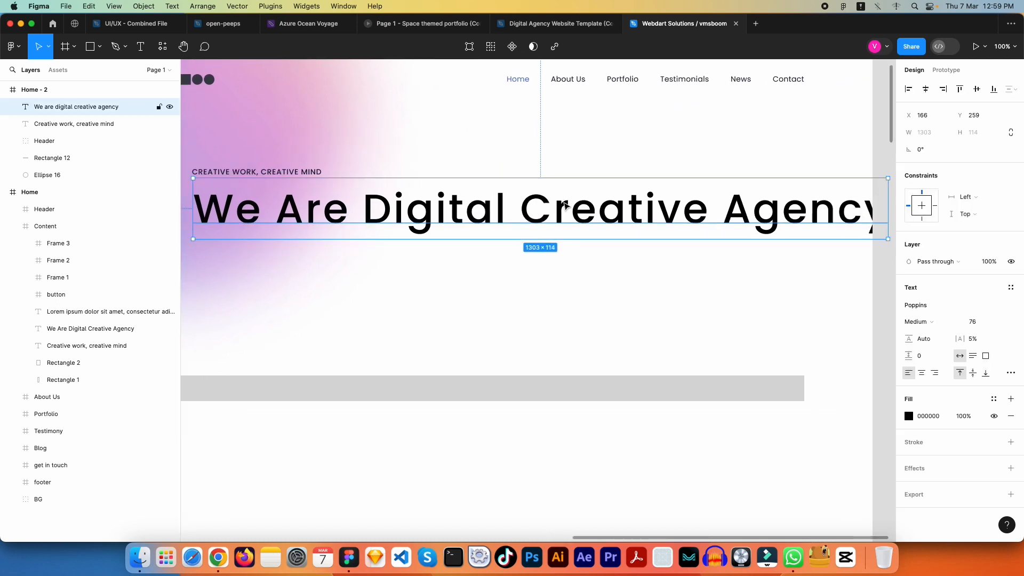
scroll(572, 204, down, 3)
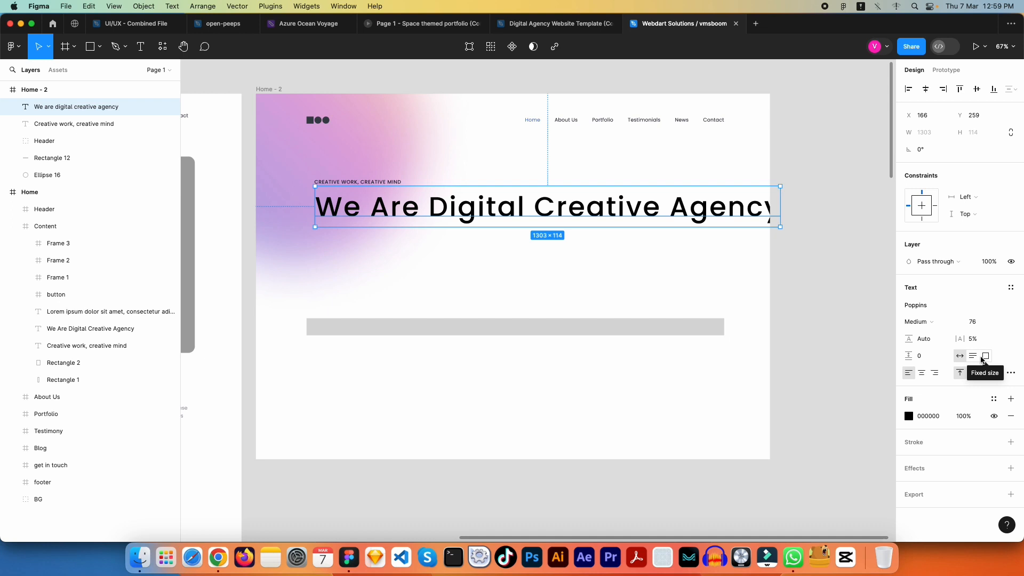
click(708, 269)
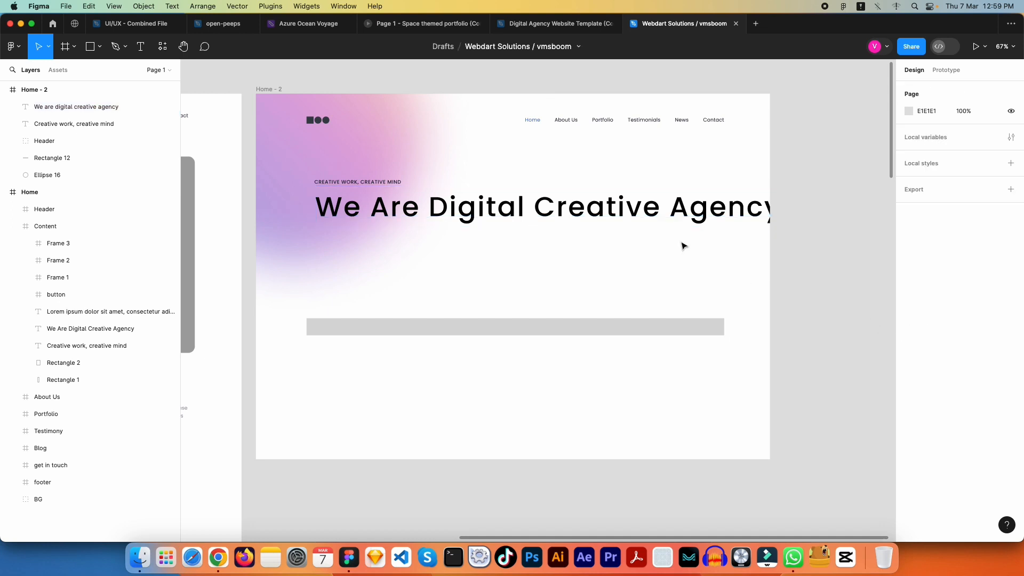
Step: Duplicate the grey guide bar in the Home - 2 frame directly below the original, at about Y 710
click(469, 327)
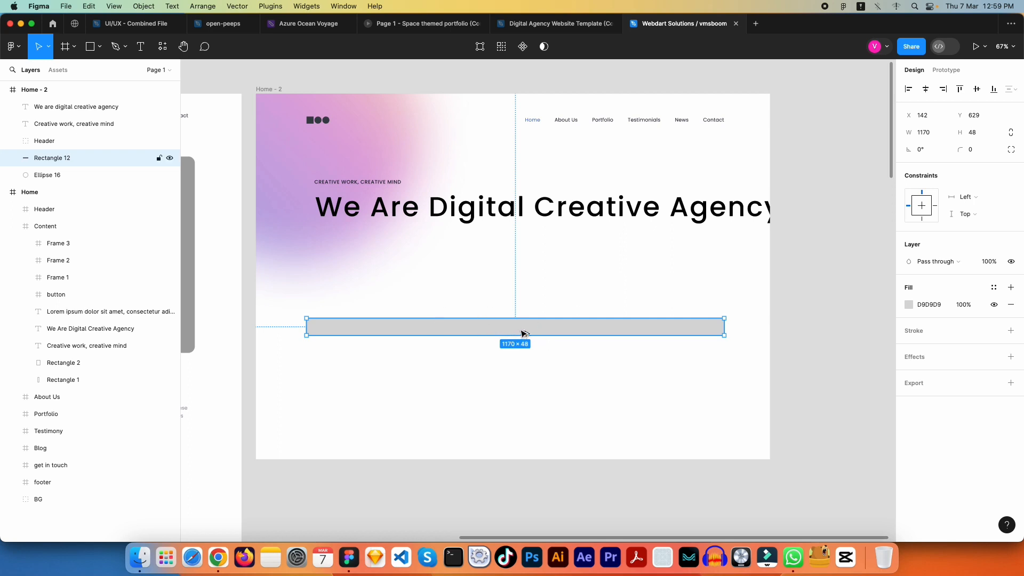
drag(521, 335, 525, 361)
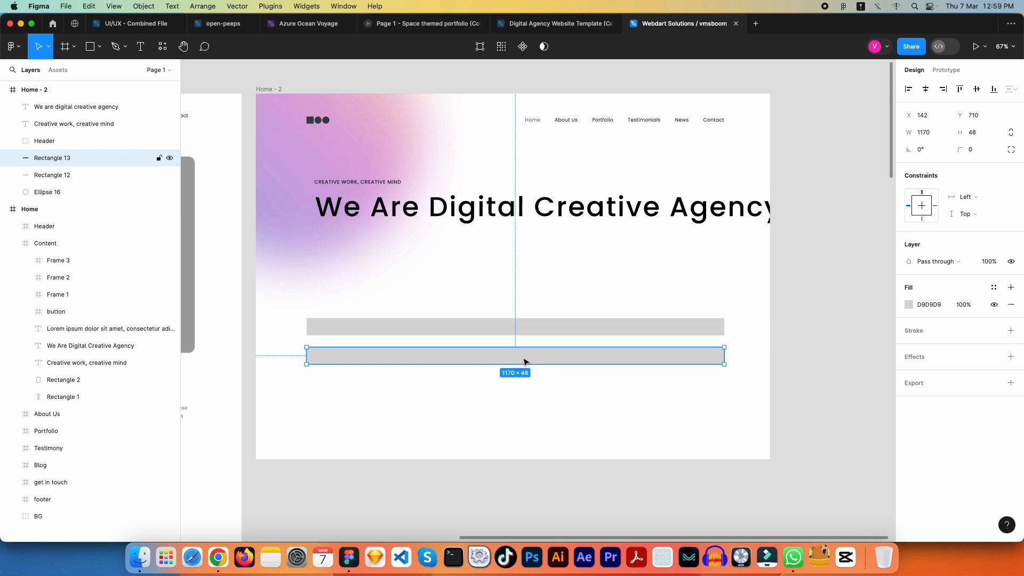
key(Escape)
Step: Subtract 30 from the lower guide bar's width, then halve the result to 570
drag(522, 356, 555, 354)
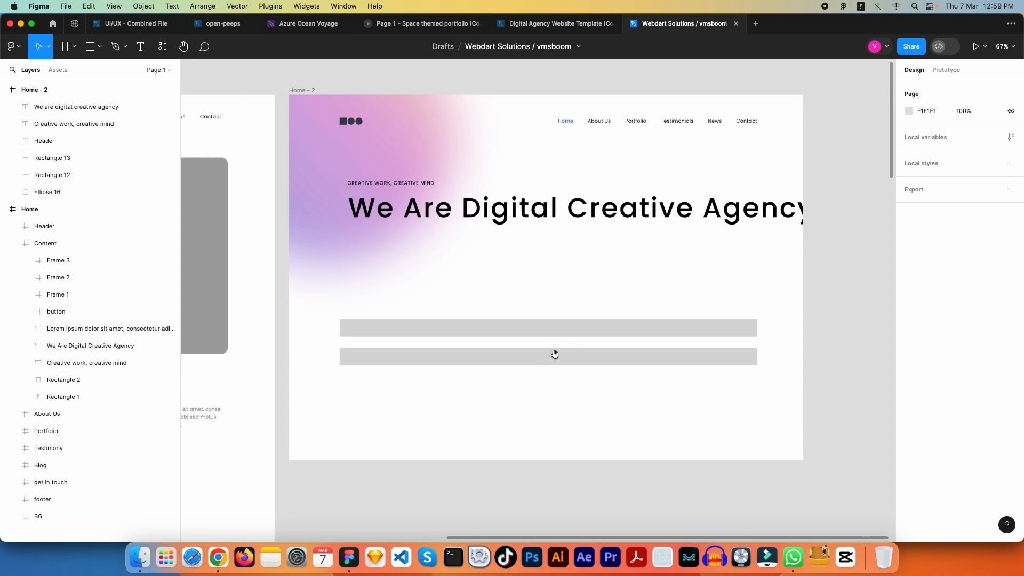
click(555, 356)
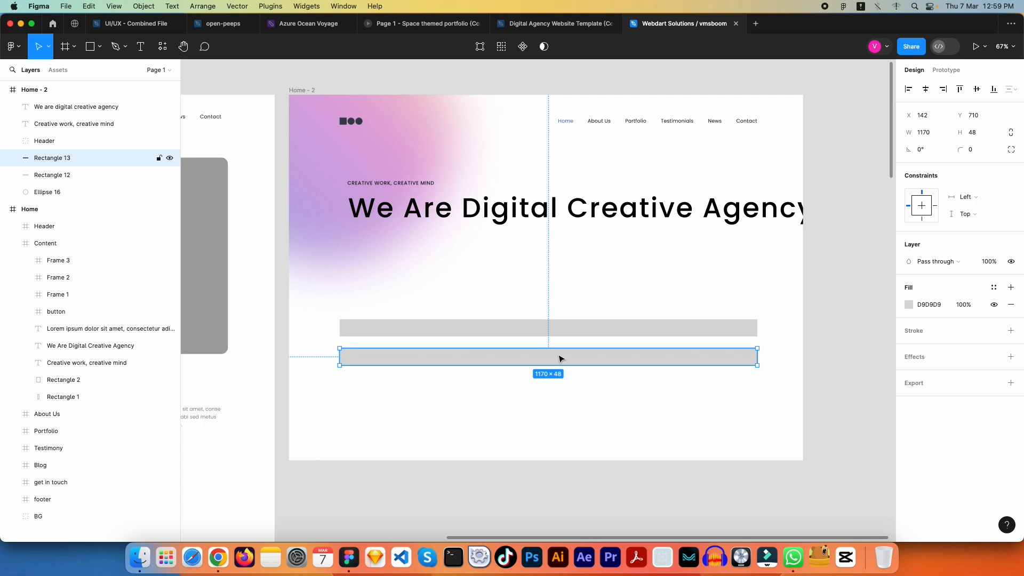
click(938, 134)
key(Return)
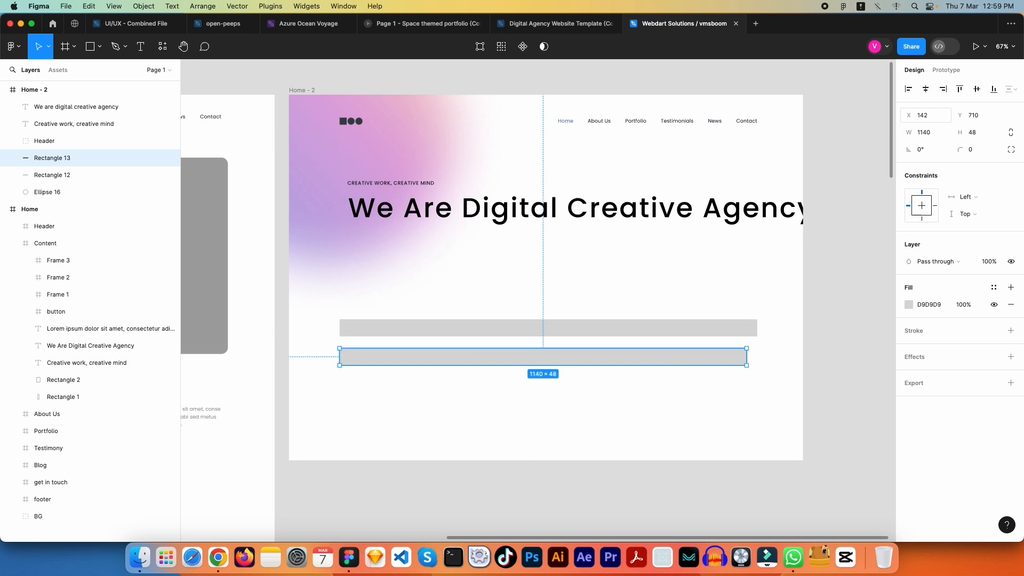
click(936, 134)
click(938, 134)
key(Return)
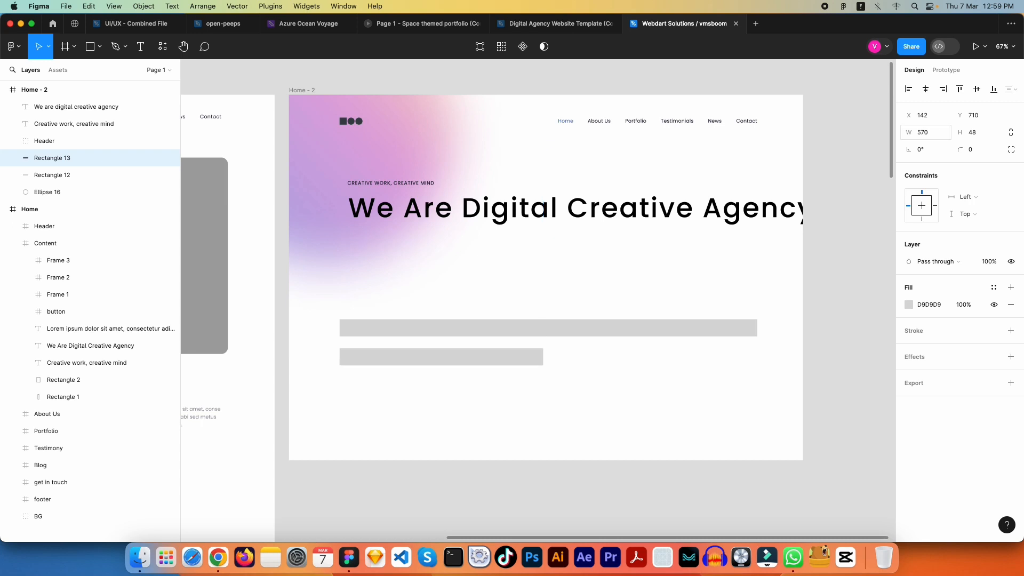
key(Escape)
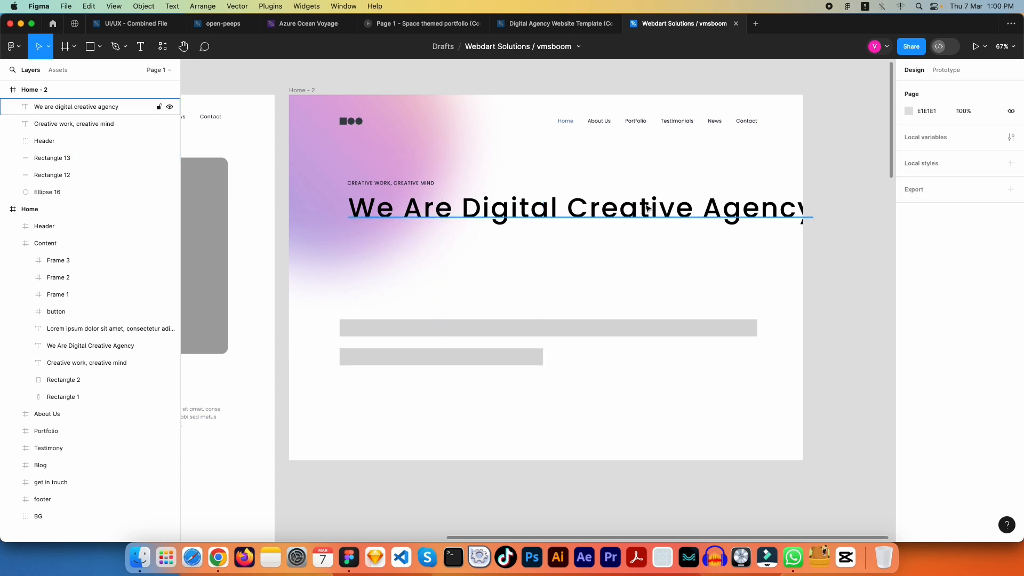
drag(557, 372, 550, 356)
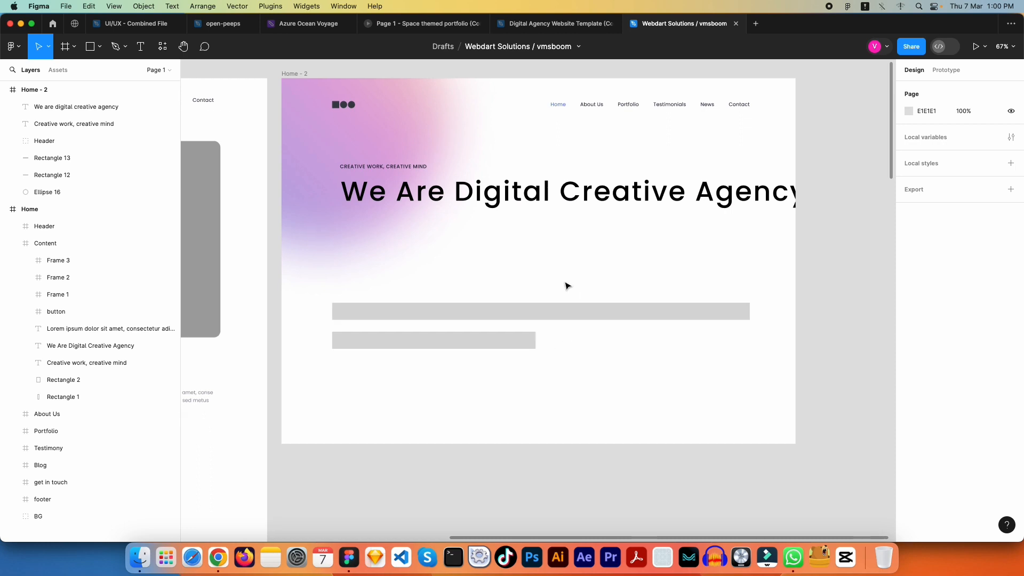
key(t)
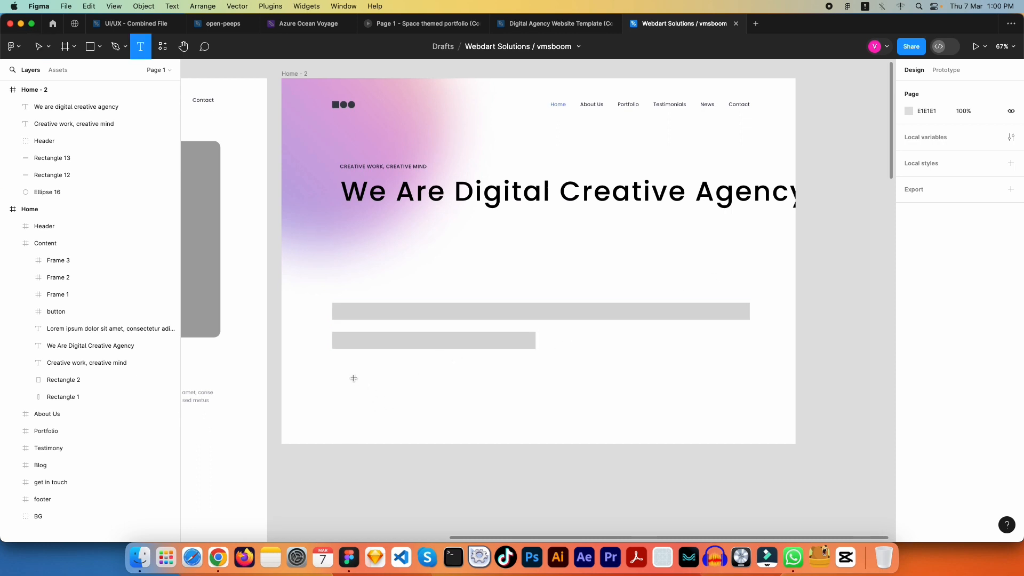
key(v)
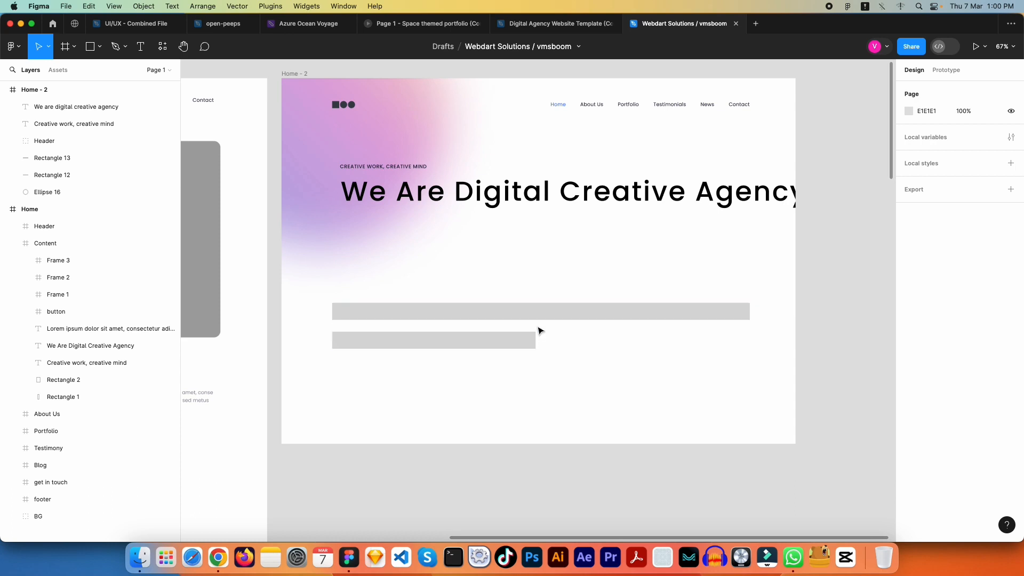
Step: Duplicate the 570-wide guide bar to its right at X 742, Y 710, leaving a 30 px gap
click(524, 342)
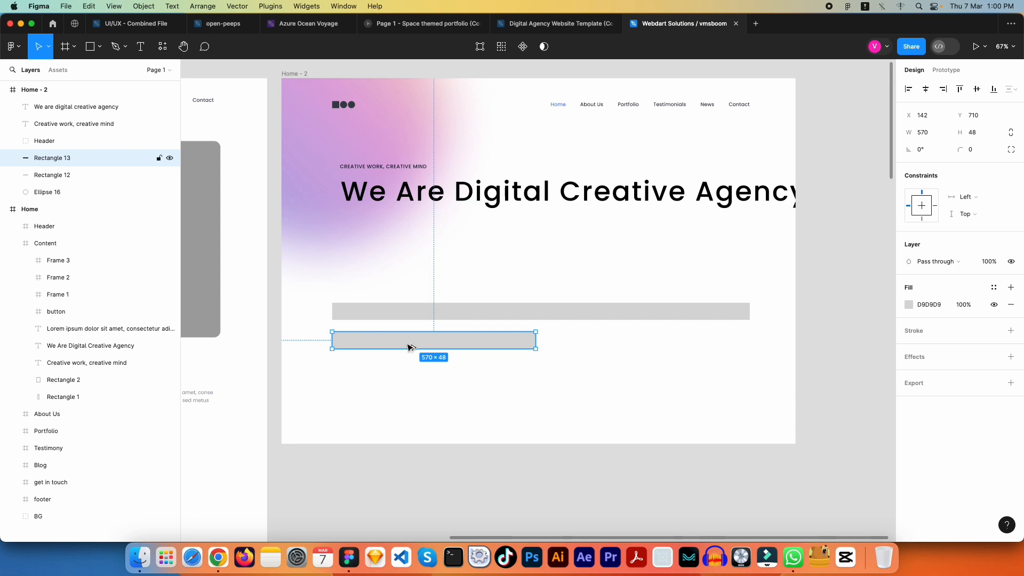
drag(409, 347, 625, 358)
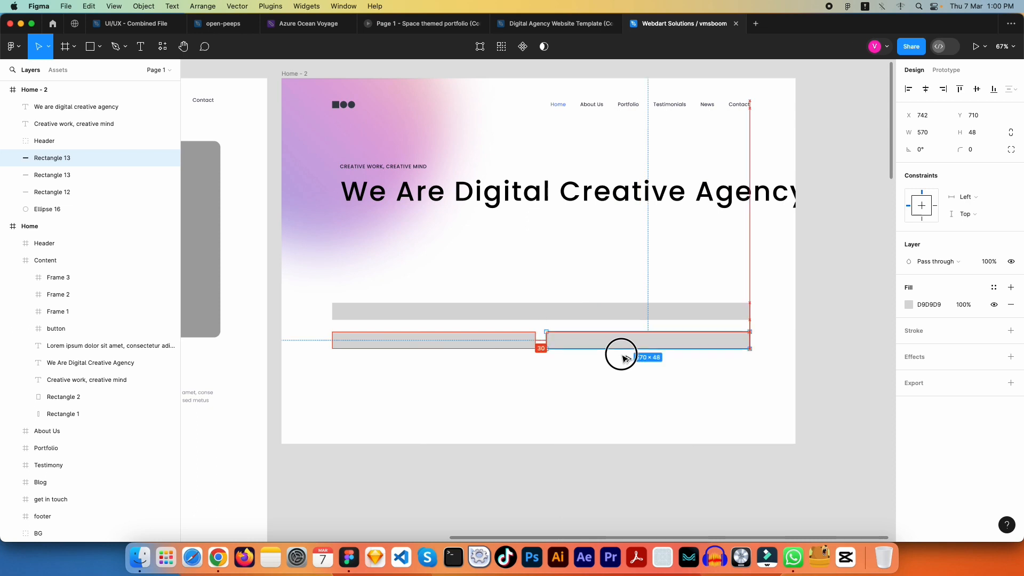
drag(625, 359, 621, 357)
click(613, 357)
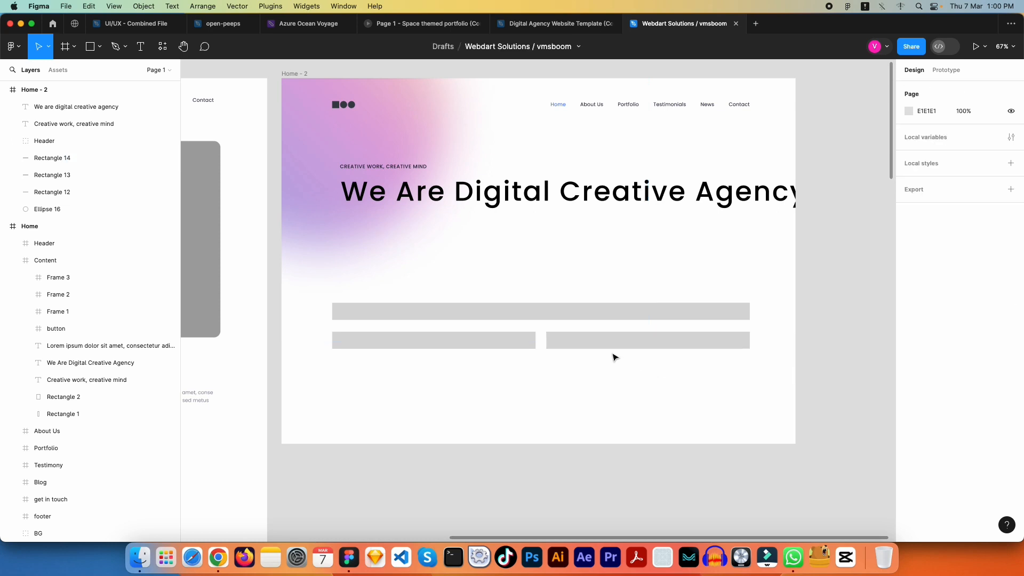
Step: Measure the gap between the two half-width guide bars and compare their sizes and the headline's extent
click(574, 344)
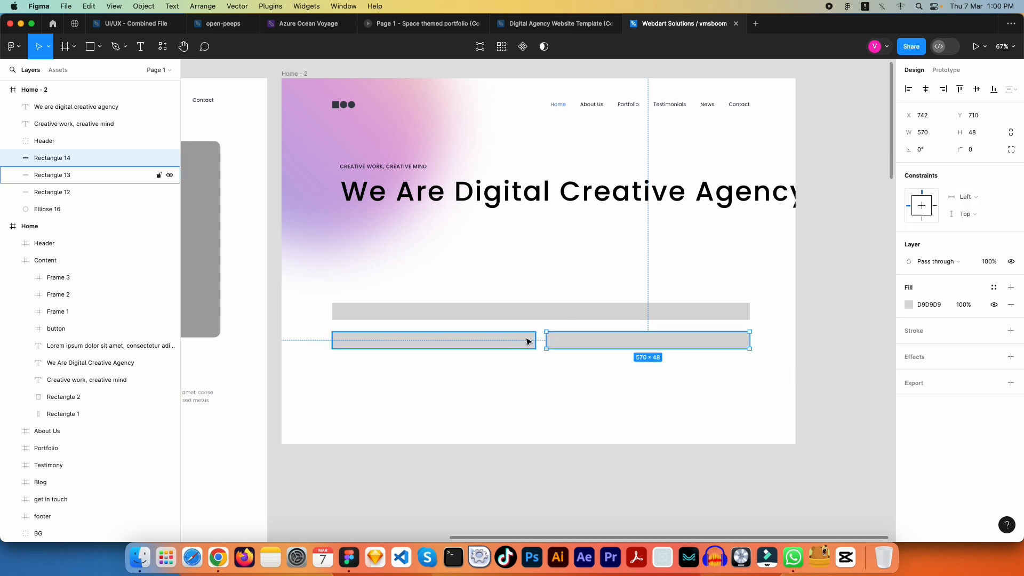
key(alt)
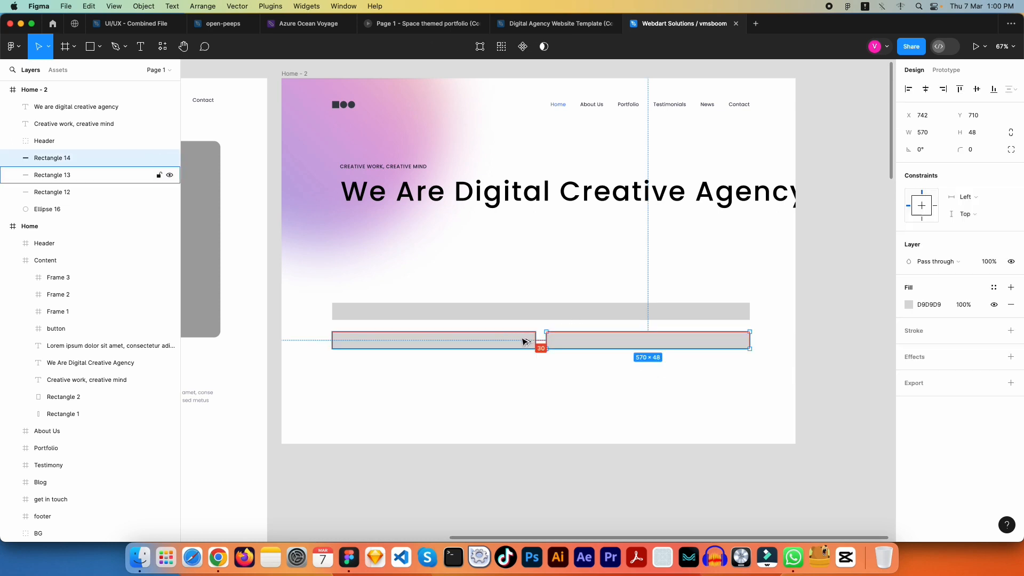
key(shift+0)
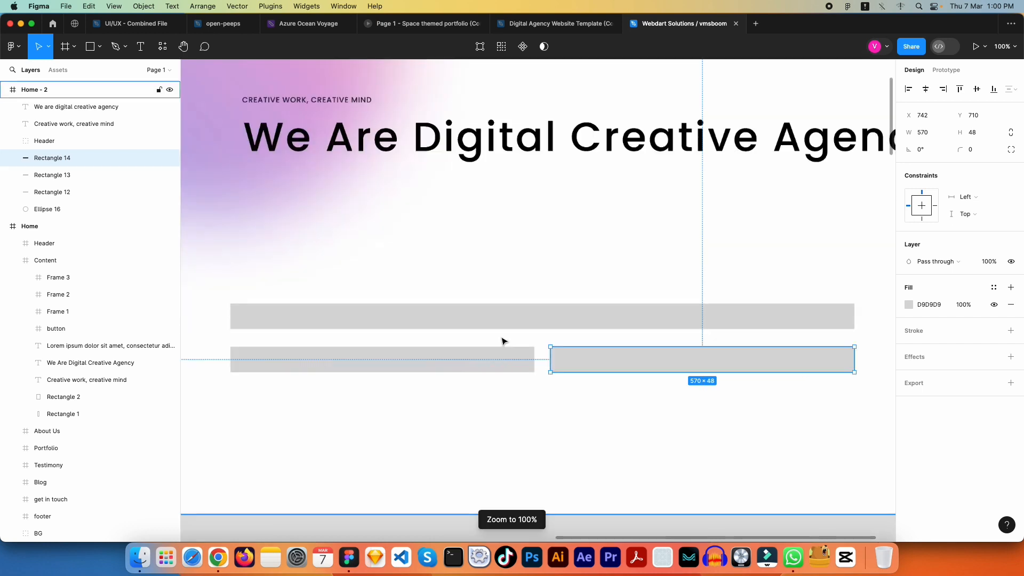
key(Escape)
drag(582, 358, 545, 416)
drag(609, 400, 637, 340)
click(382, 365)
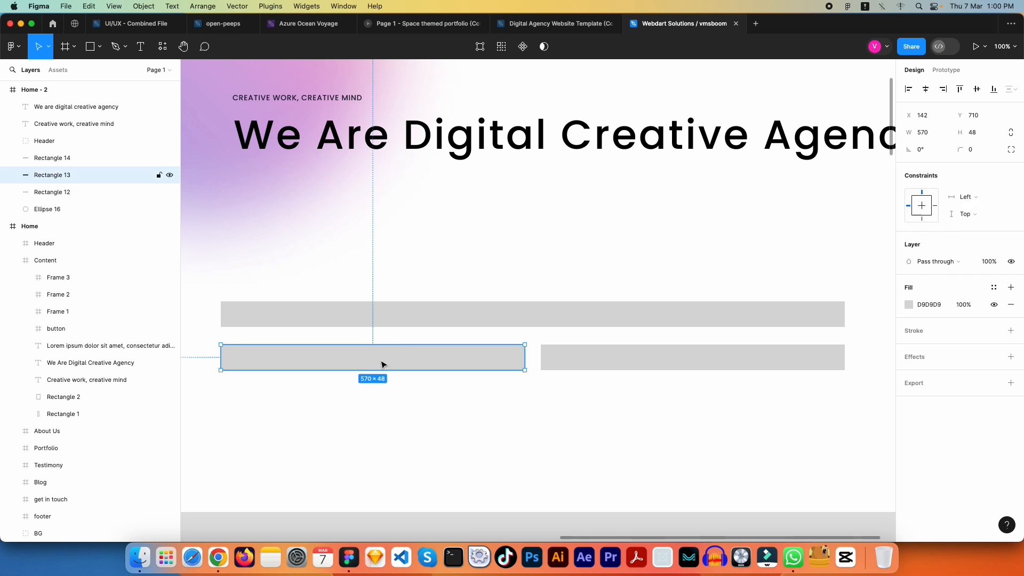
click(648, 366)
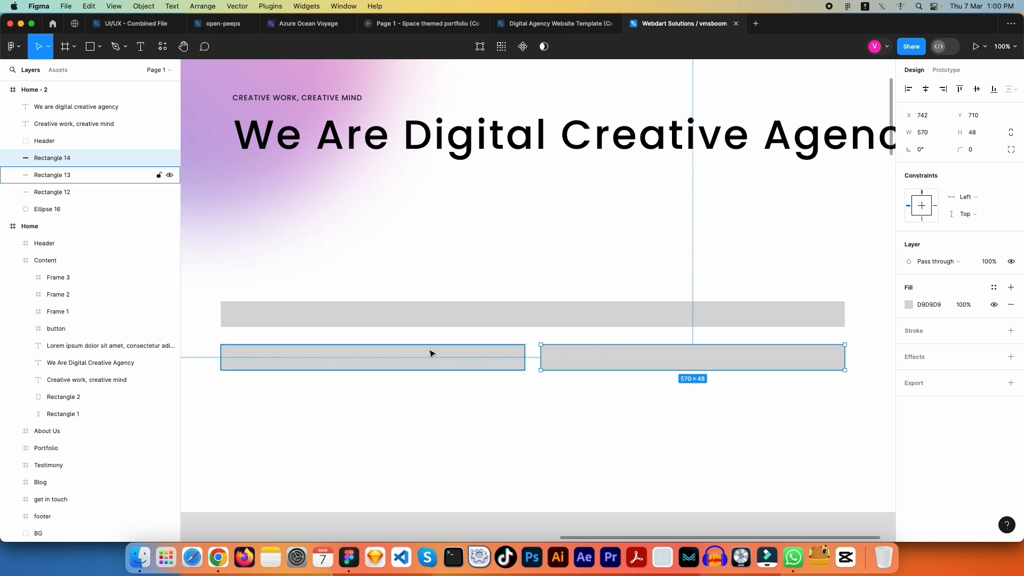
click(498, 391)
drag(519, 370, 534, 466)
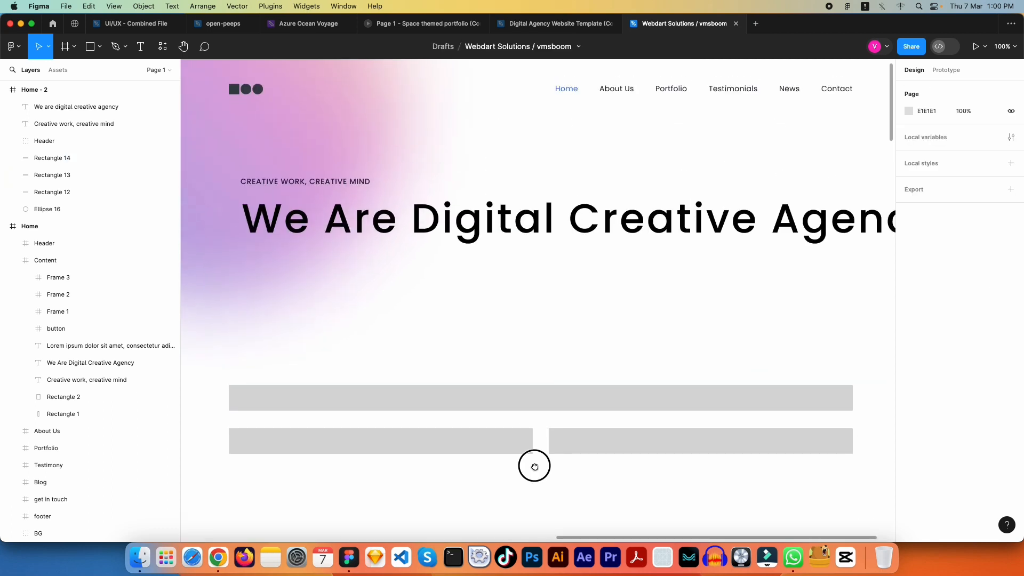
scroll(534, 467, down, 3)
click(505, 382)
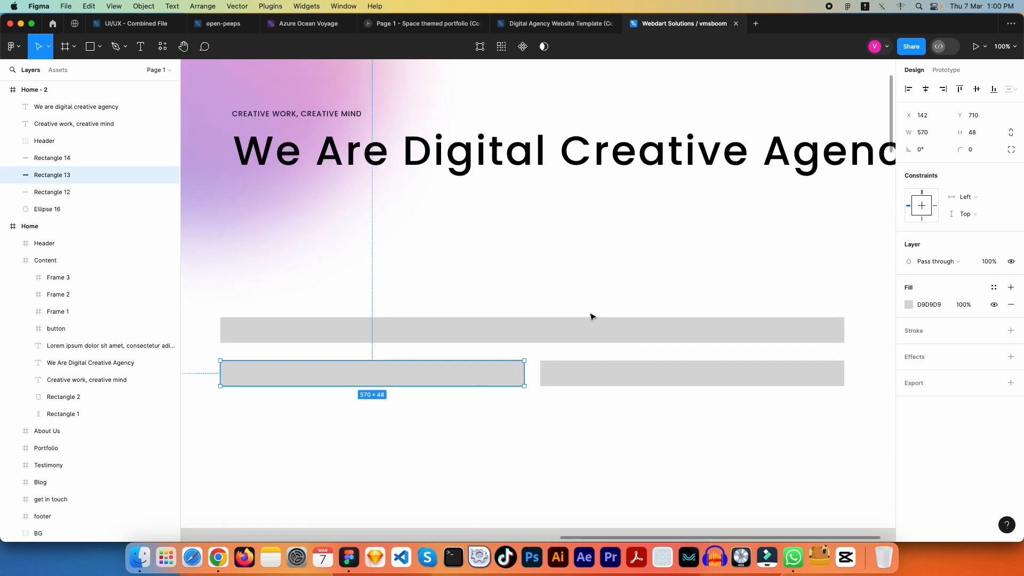
Step: Narrow the headline's text box to 546 wide, aligning its right edge with the end of the left half-width guide bar
click(555, 179)
scroll(677, 190, up, 3)
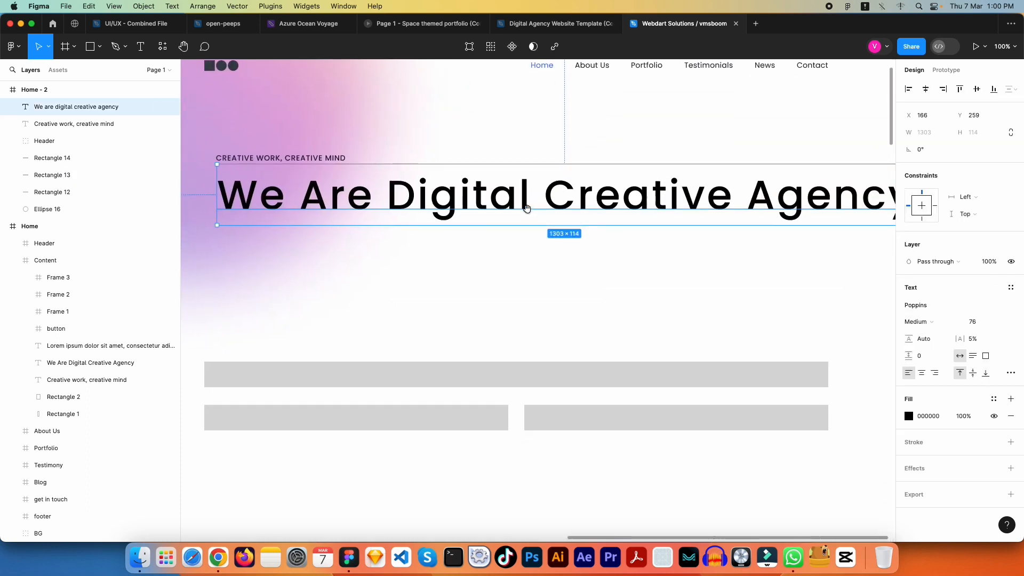
drag(577, 201, 572, 172)
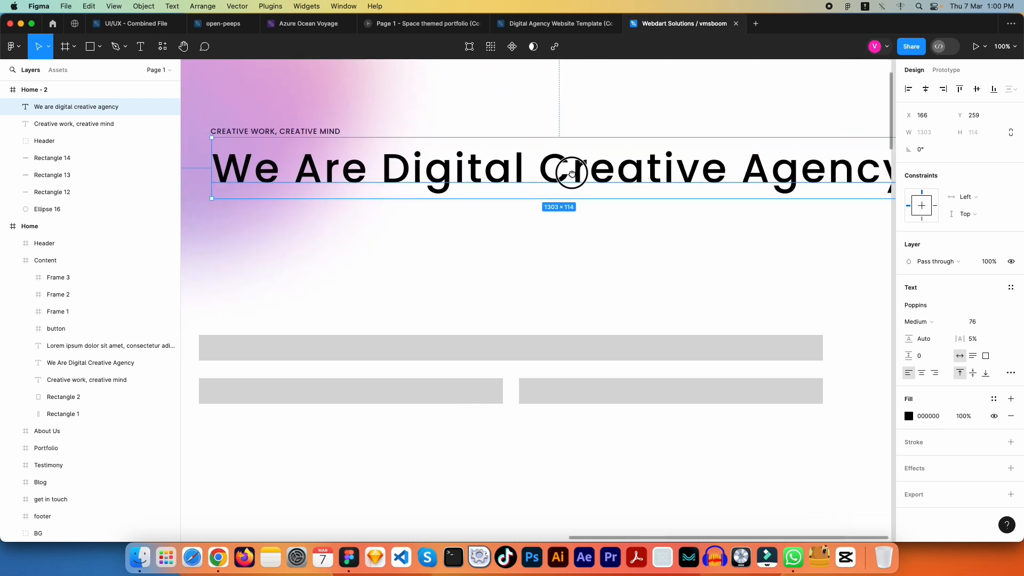
drag(836, 162, 757, 163)
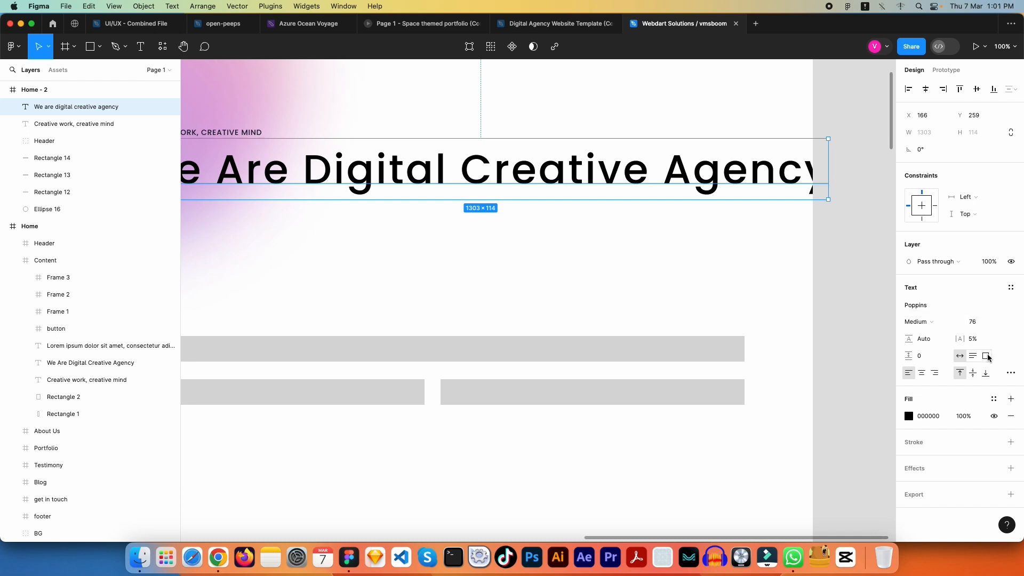
drag(830, 170, 489, 163)
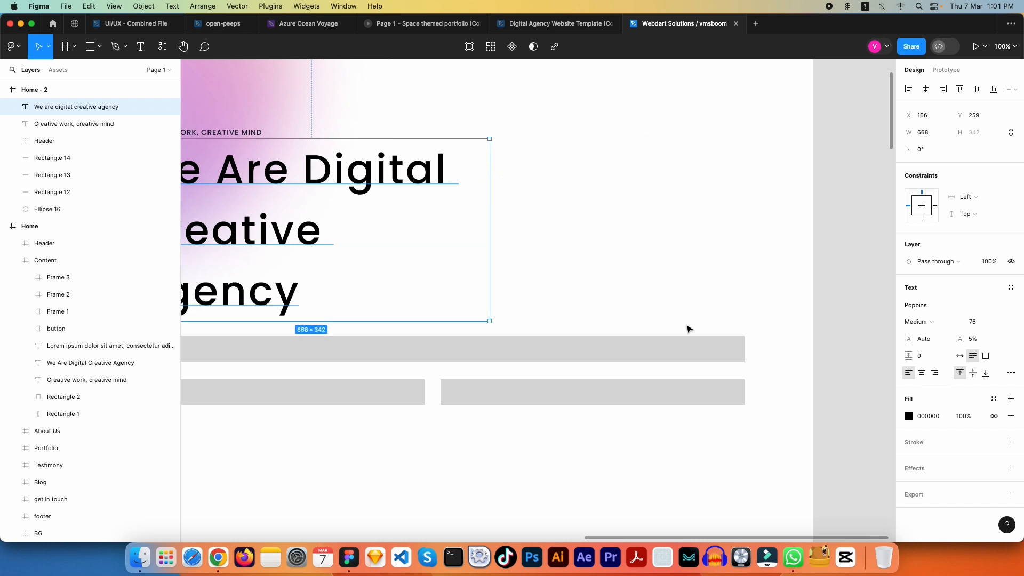
drag(492, 228, 423, 229)
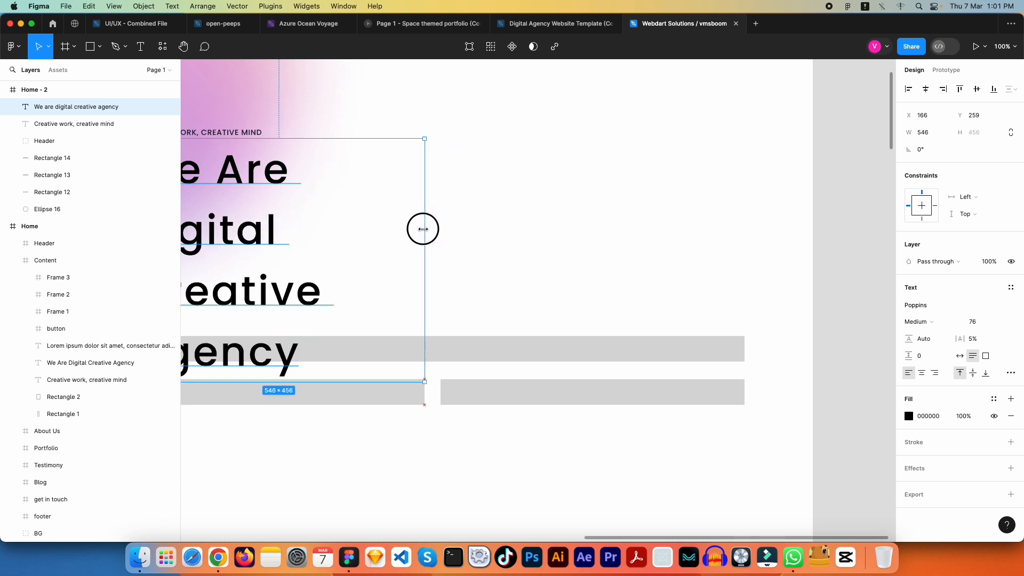
Step: Reduce the headline's font size to 60 so it wraps onto two lines
scroll(706, 233, left, 4)
scroll(704, 272, up, 2)
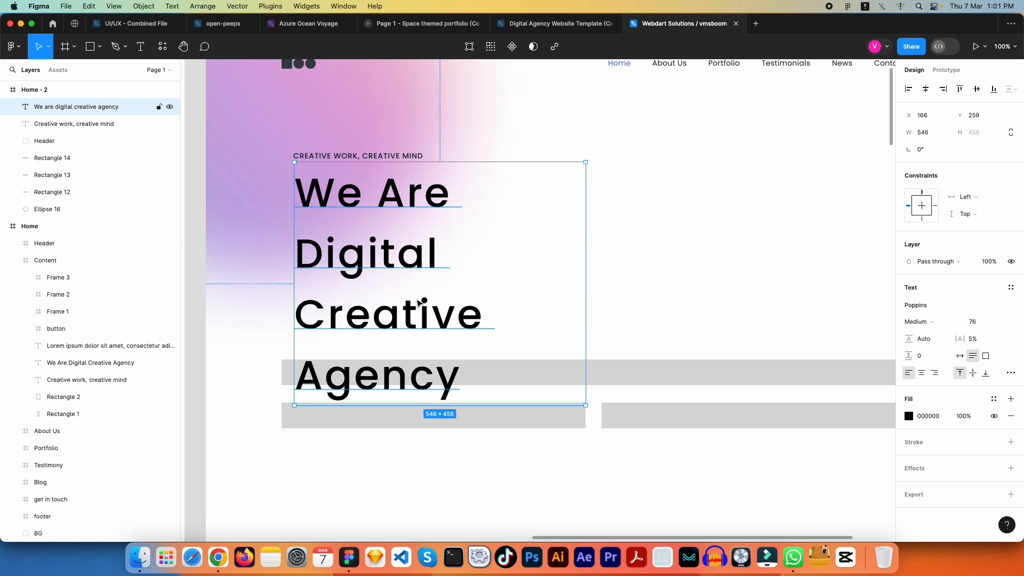
click(985, 323)
key(Down)
key(Down)
key(Down)
key(Down)
key(Down)
key(Down)
key(Down)
key(Down)
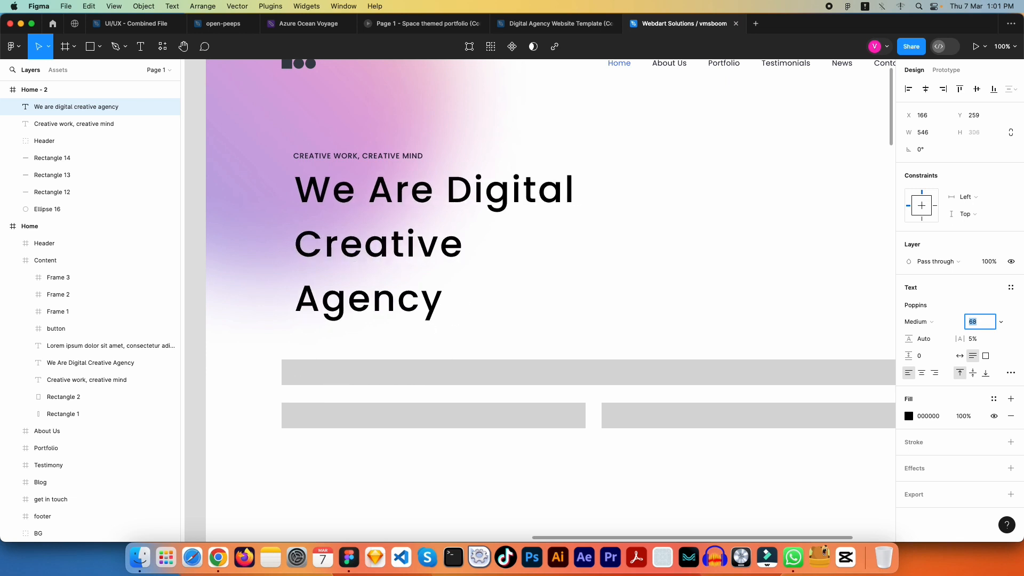
key(Down)
key(Down)
key(Down)
key(Down)
key(Down)
key(Down)
key(Down)
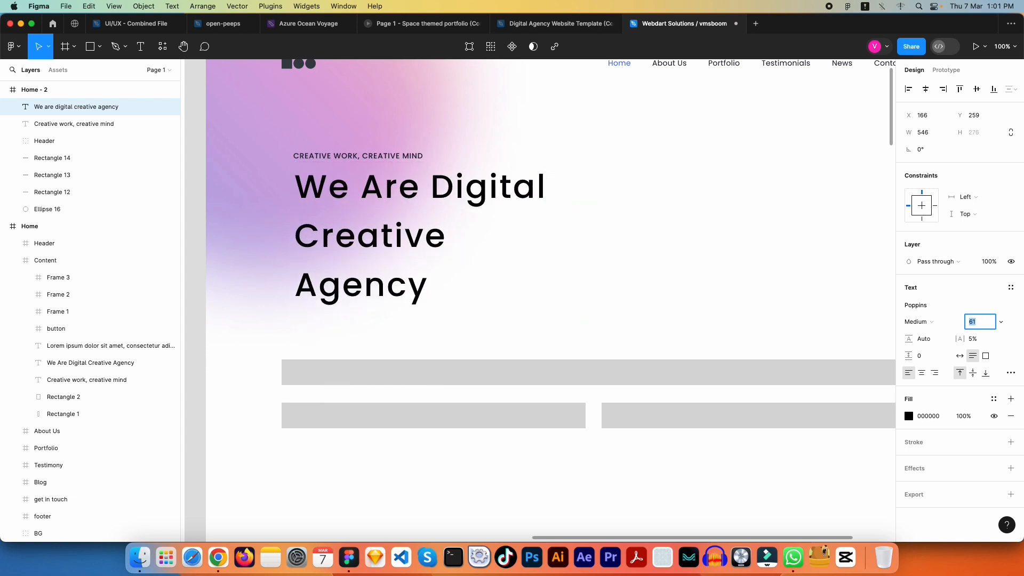
key(Down)
key(Down)
key(Up)
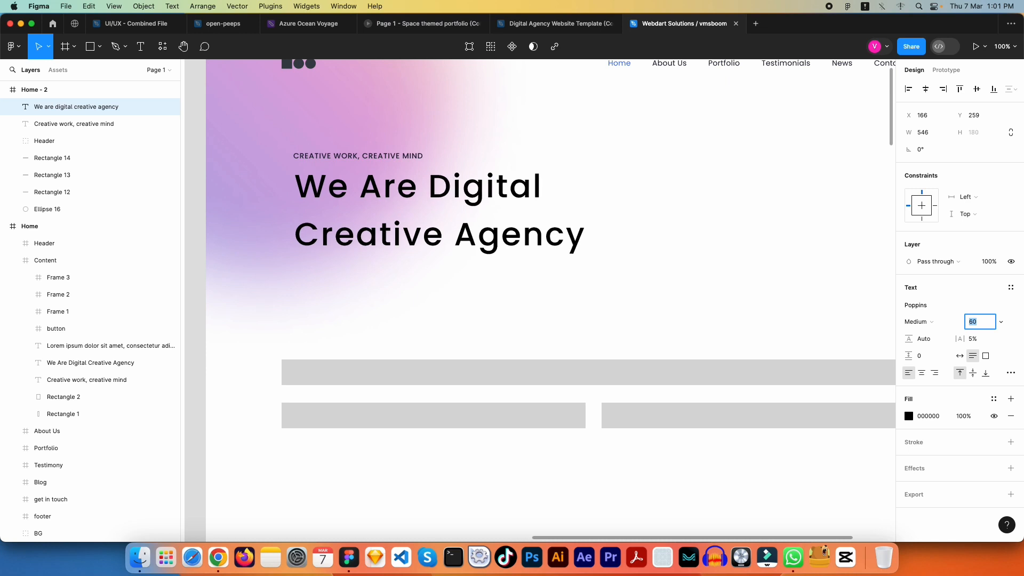
Step: Compare the headline's extent with the left half-width guide bar and review the hero layout across the frame
shift+click(526, 415)
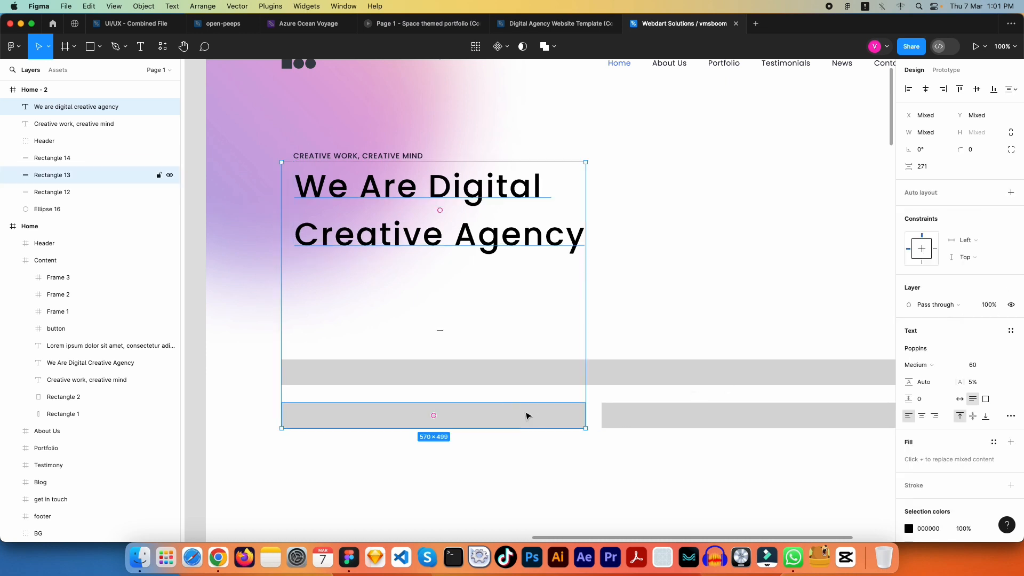
click(489, 200)
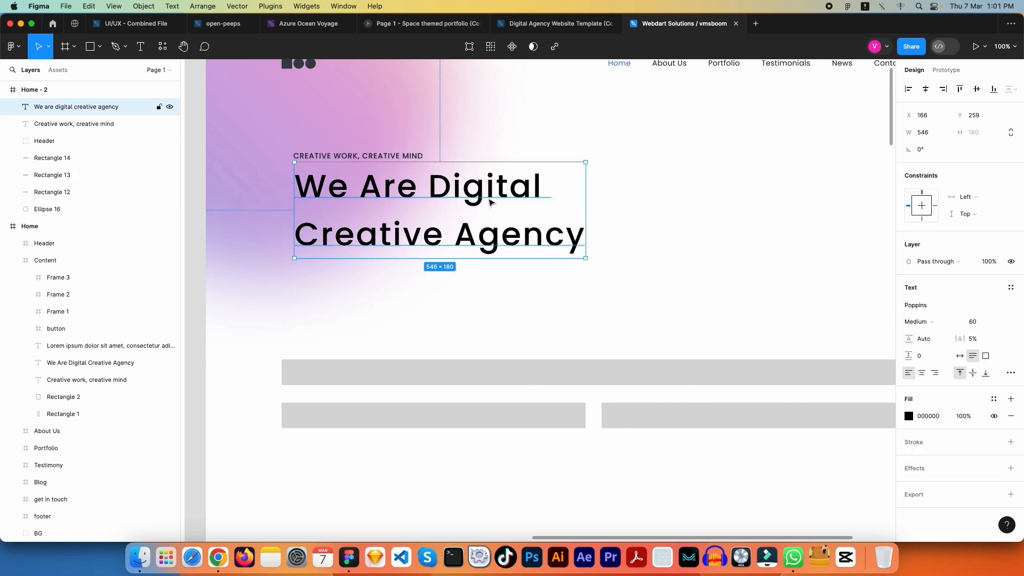
click(669, 273)
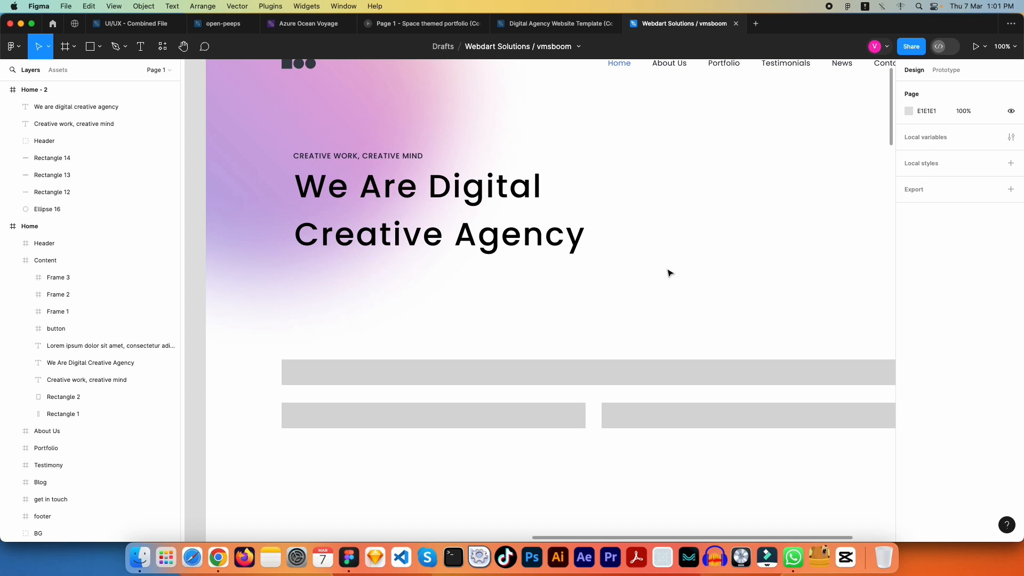
click(499, 187)
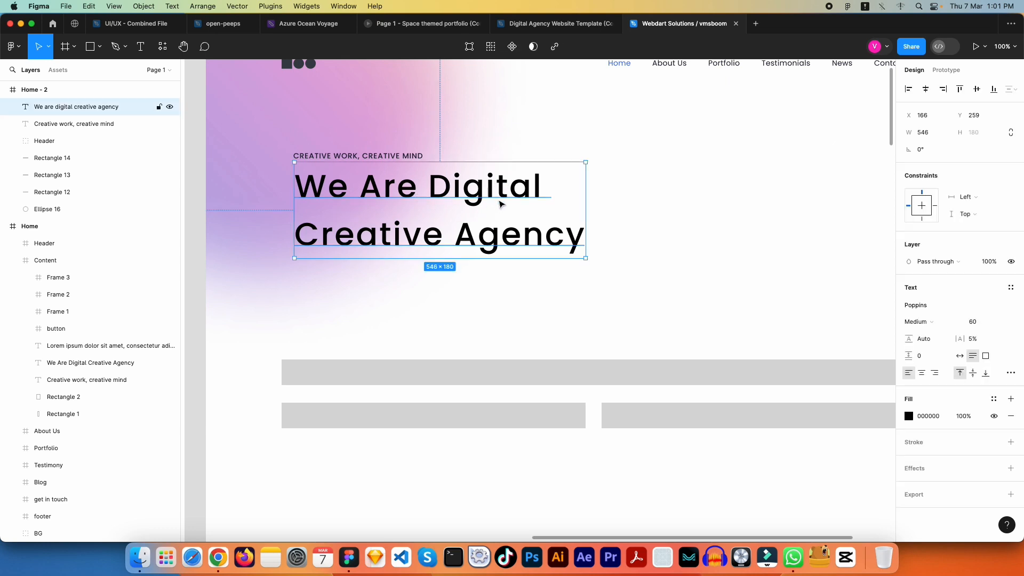
drag(502, 201, 511, 263)
key(Escape)
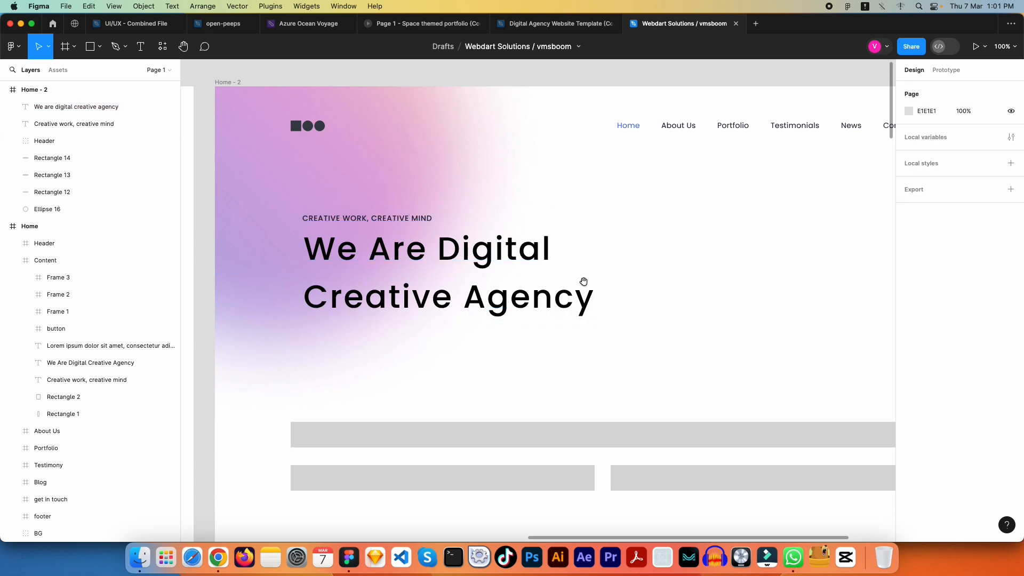
scroll(582, 286, down, 2)
scroll(569, 245, right, 3)
Step: Set the headline's font weight to Bold and its size to 58 so it wraps onto two lines
click(467, 232)
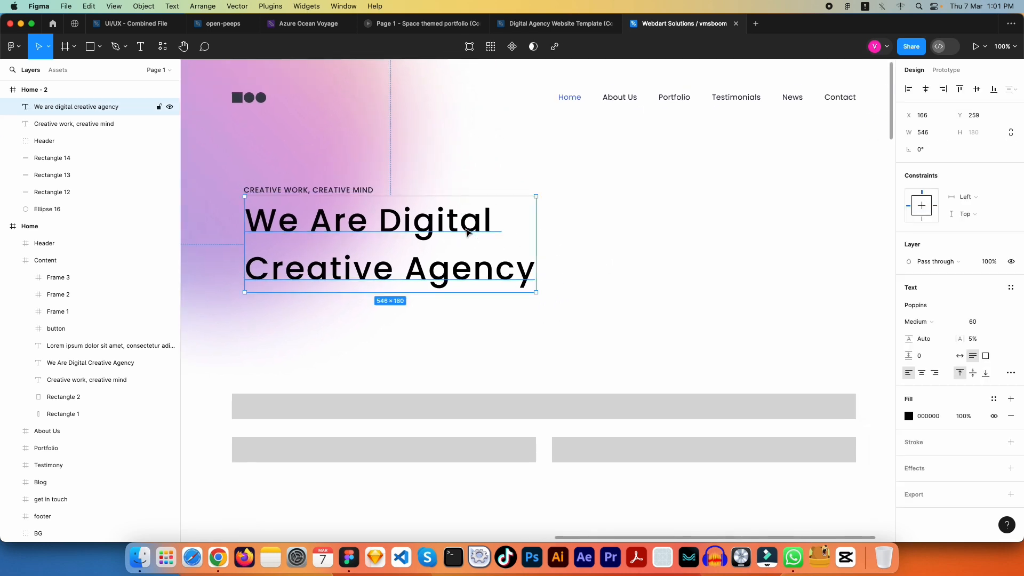
click(933, 321)
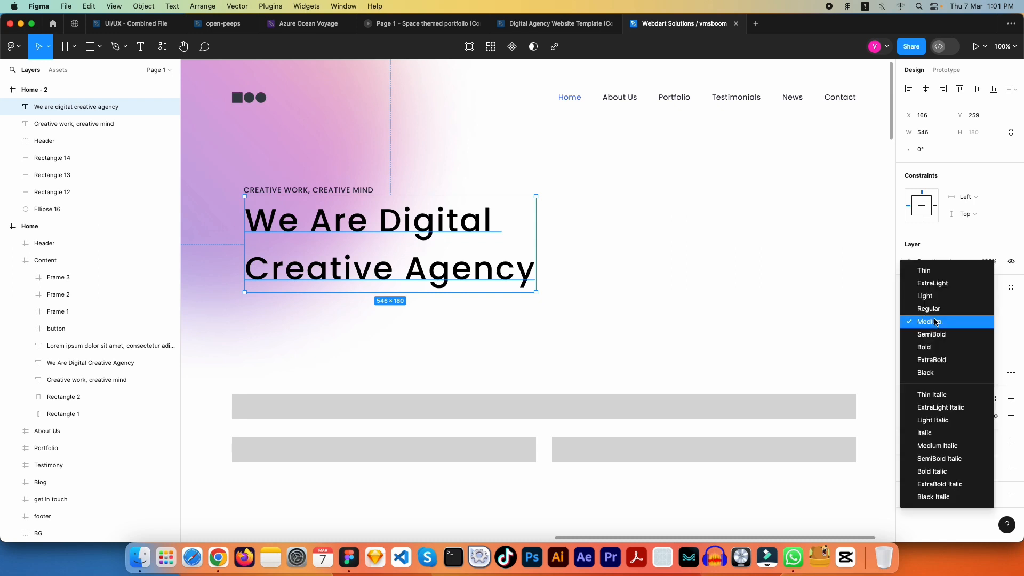
click(931, 347)
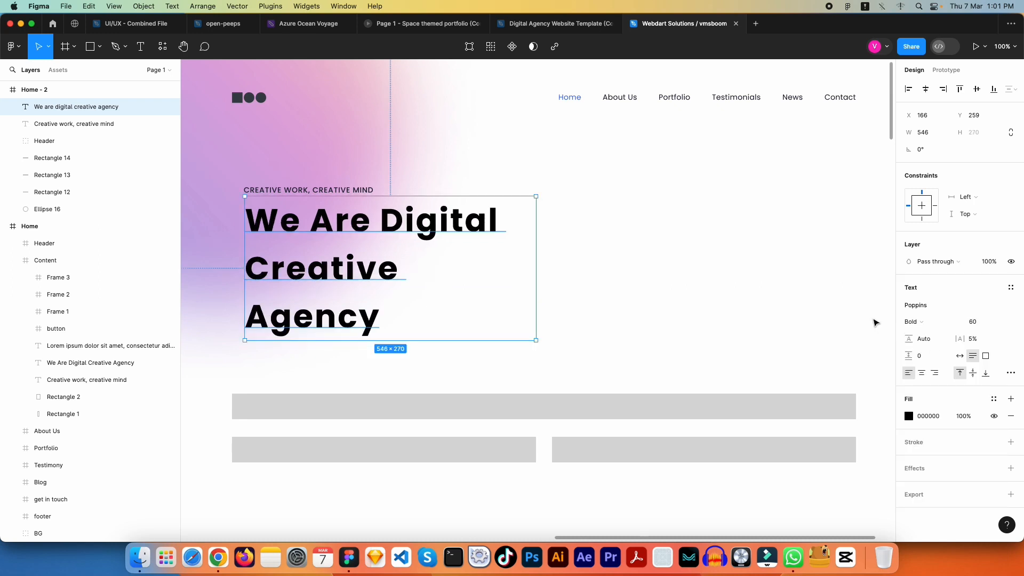
click(984, 326)
key(Down)
key(Down)
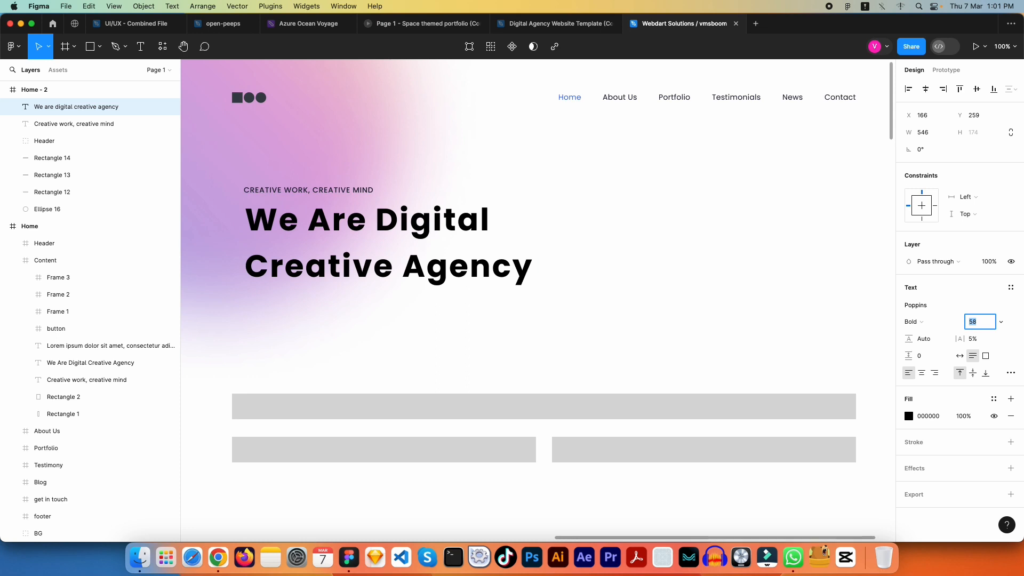
Step: Check the bold headline's width against the left half-width guide bar
shift+click(491, 446)
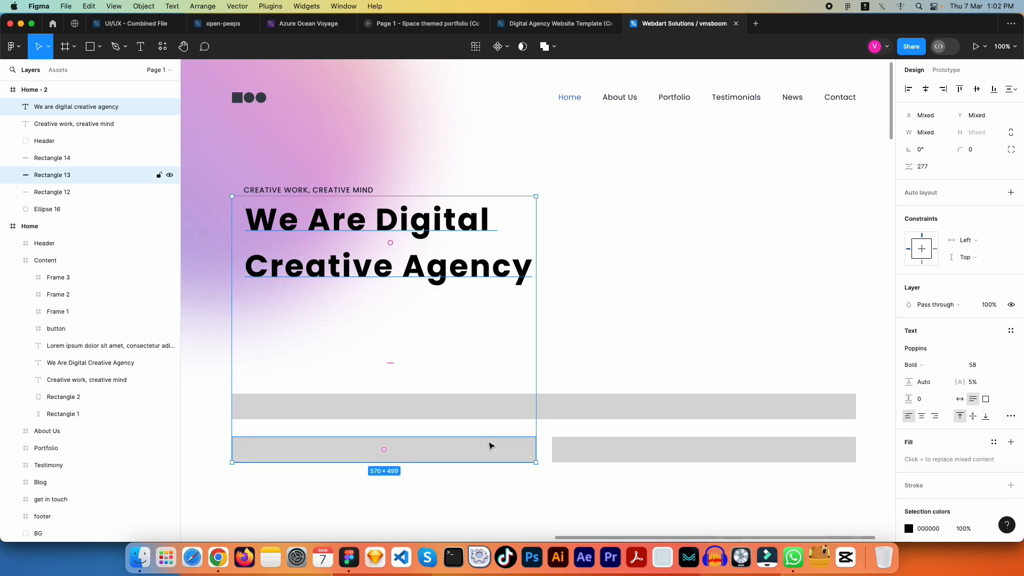
key(Escape)
click(427, 255)
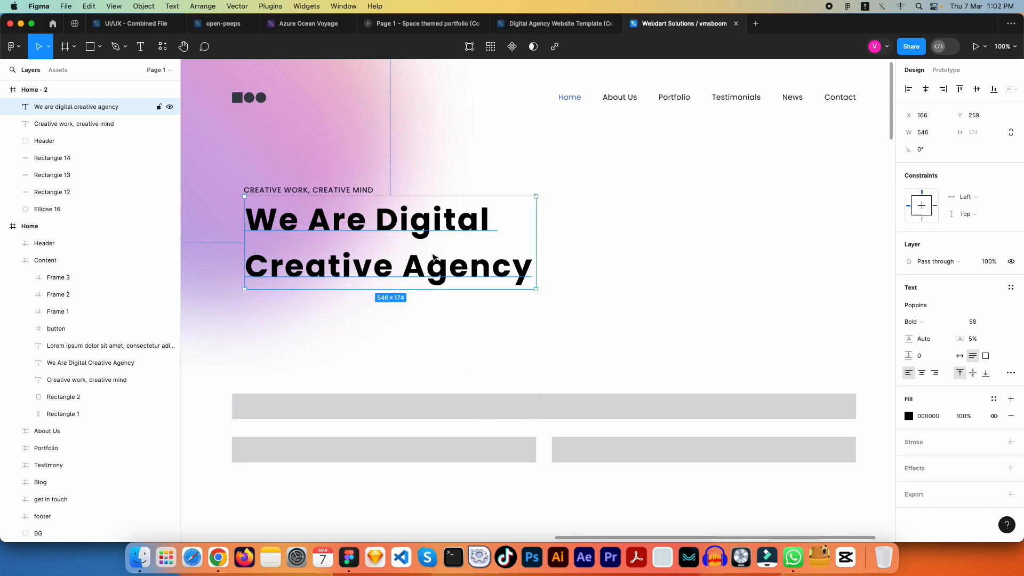
shift+click(437, 453)
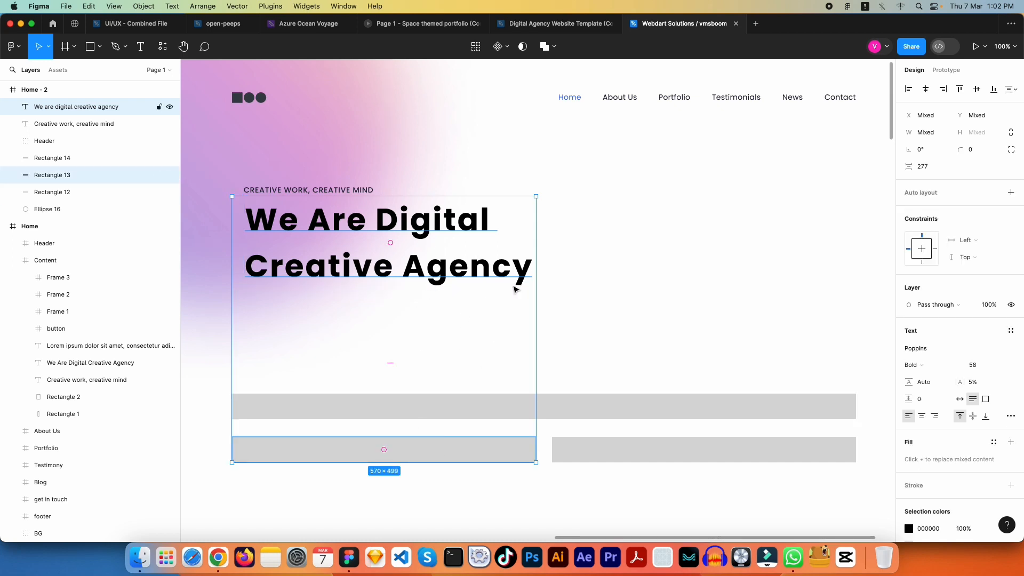
key(Escape)
click(473, 270)
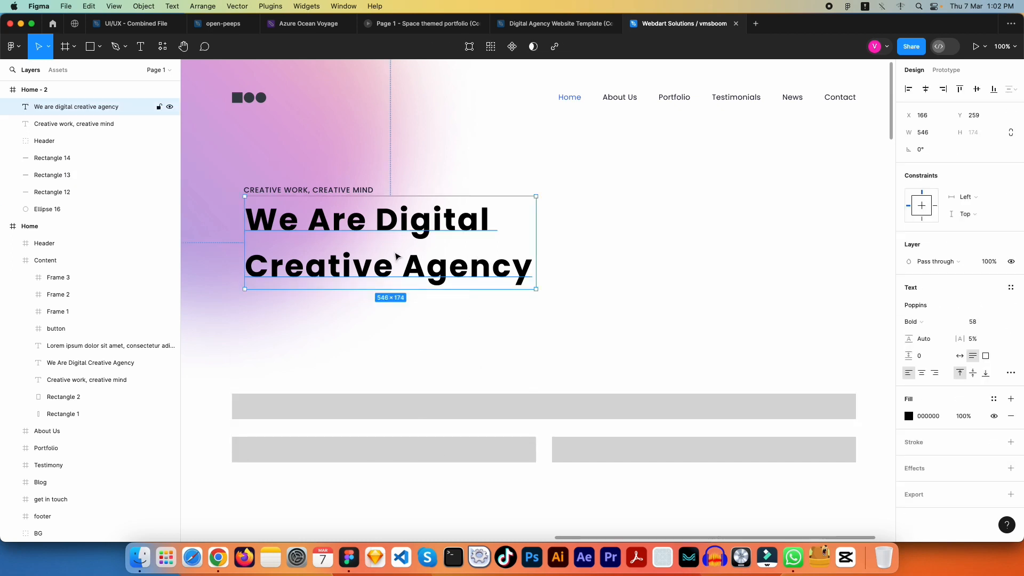
key(Escape)
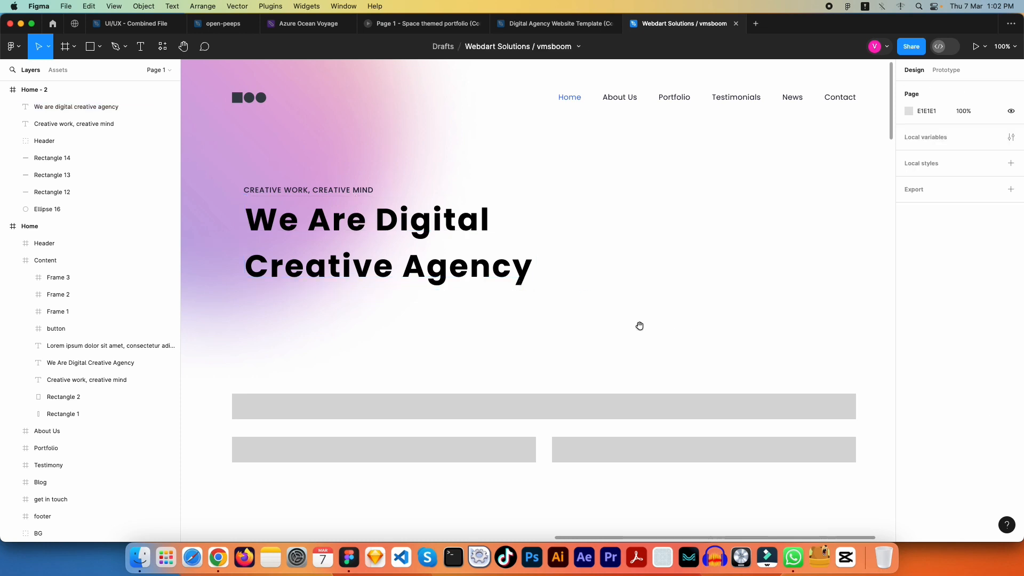
Step: Copy the fill colour 1E1C31 from the About Us navigation link and apply it to the headline
scroll(624, 322, left, 5)
scroll(624, 322, up, 3)
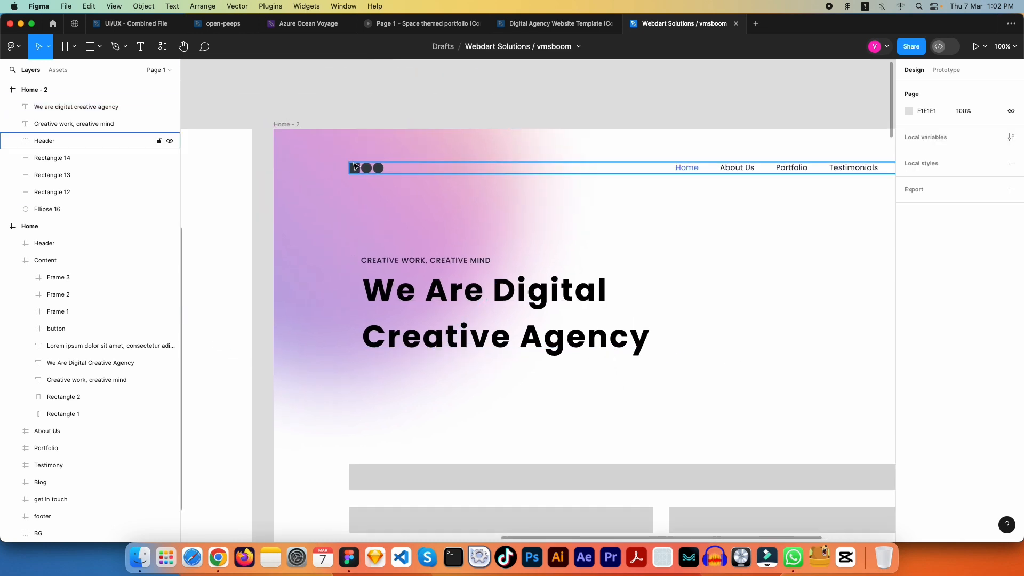
super+click(736, 167)
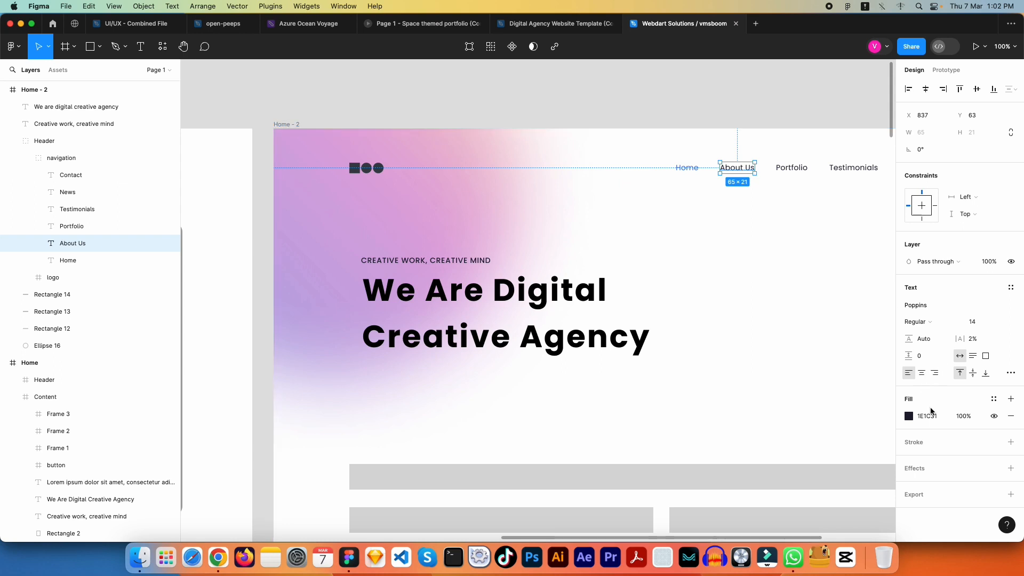
click(931, 416)
key(ctrl+c)
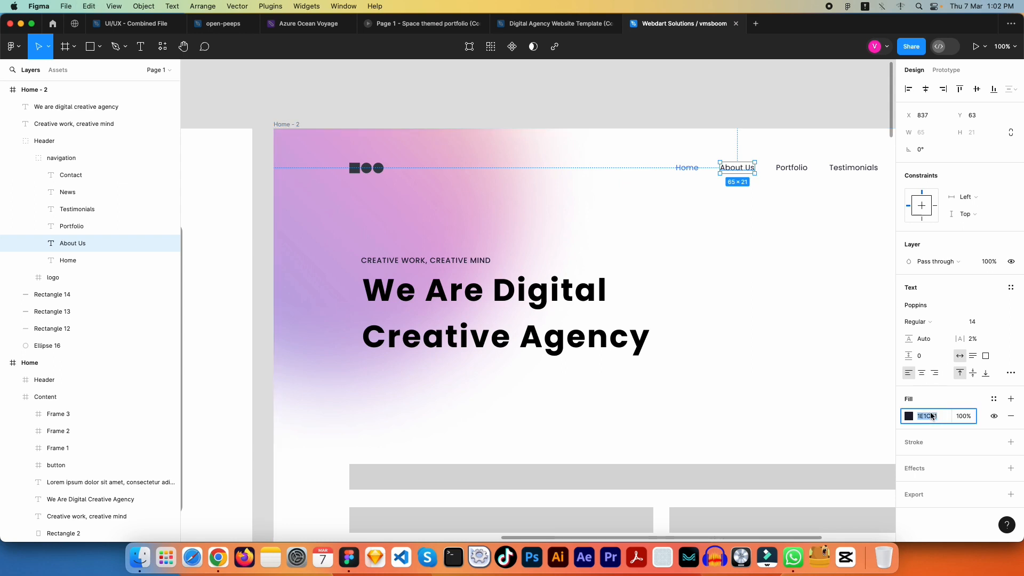
click(589, 338)
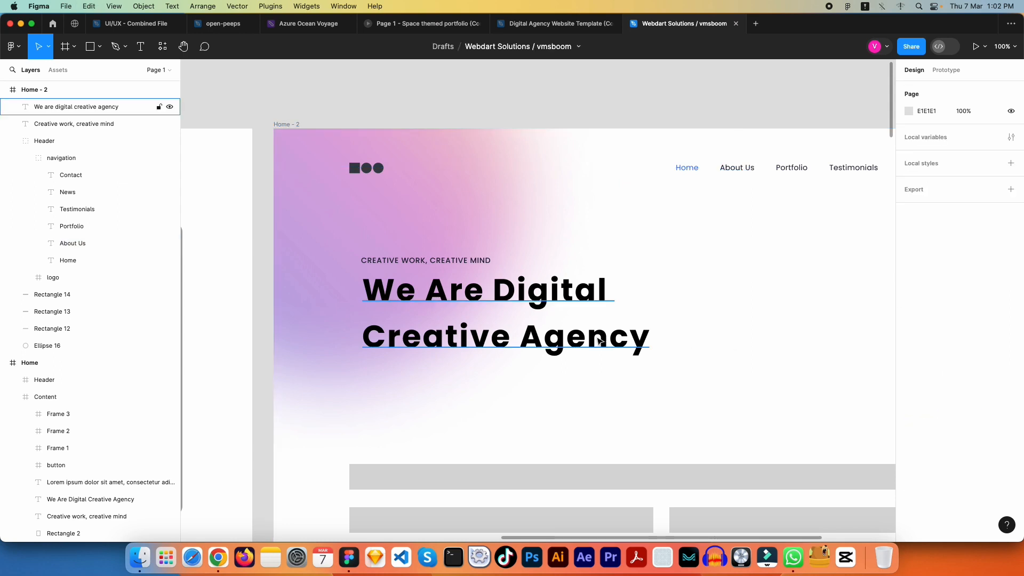
click(598, 340)
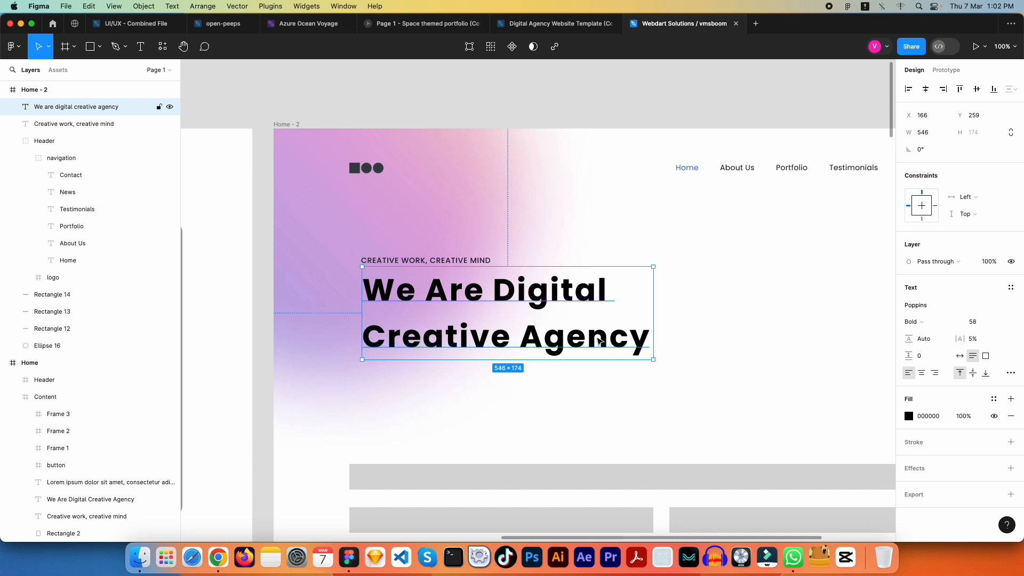
click(927, 418)
key(ctrl+v)
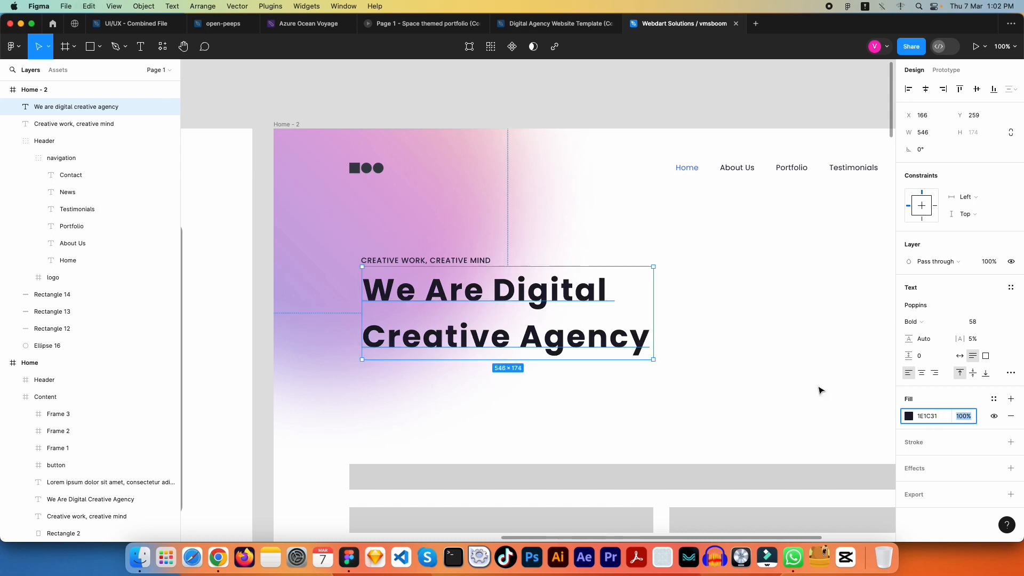
key(Return)
click(720, 329)
Step: Move the tagline and headline together up 1 px and left, aligning them with the logo and the guide bars' left edge
drag(720, 329, 594, 308)
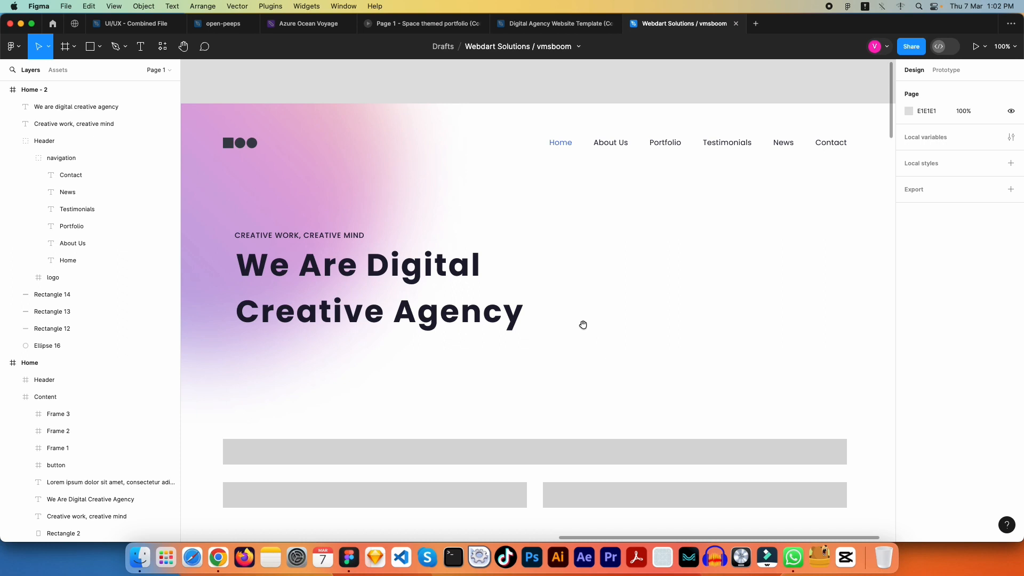
drag(581, 325, 628, 320)
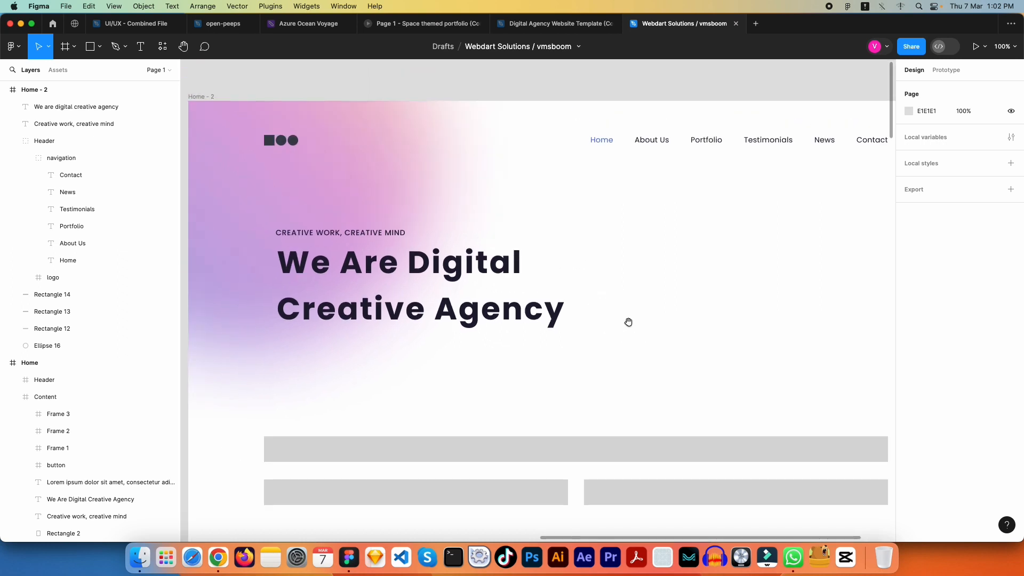
click(336, 232)
shift+click(360, 261)
key(alt)
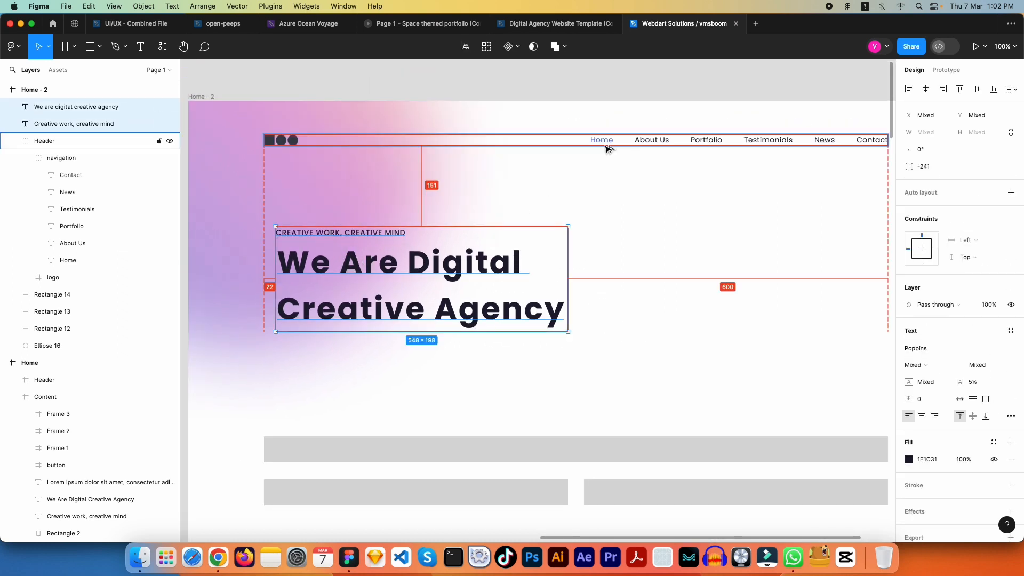
key(Up)
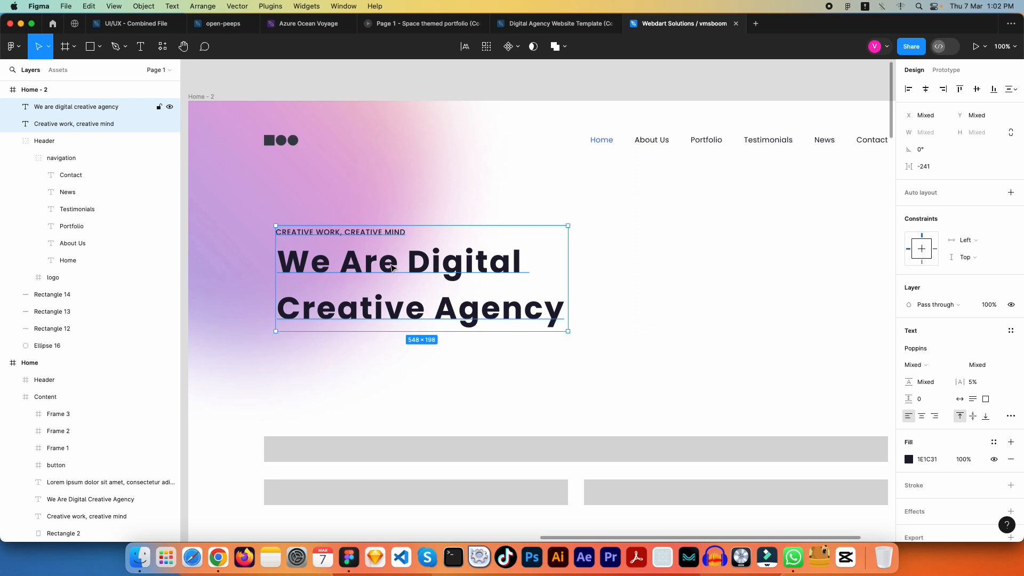
drag(392, 266, 379, 265)
shift+click(557, 487)
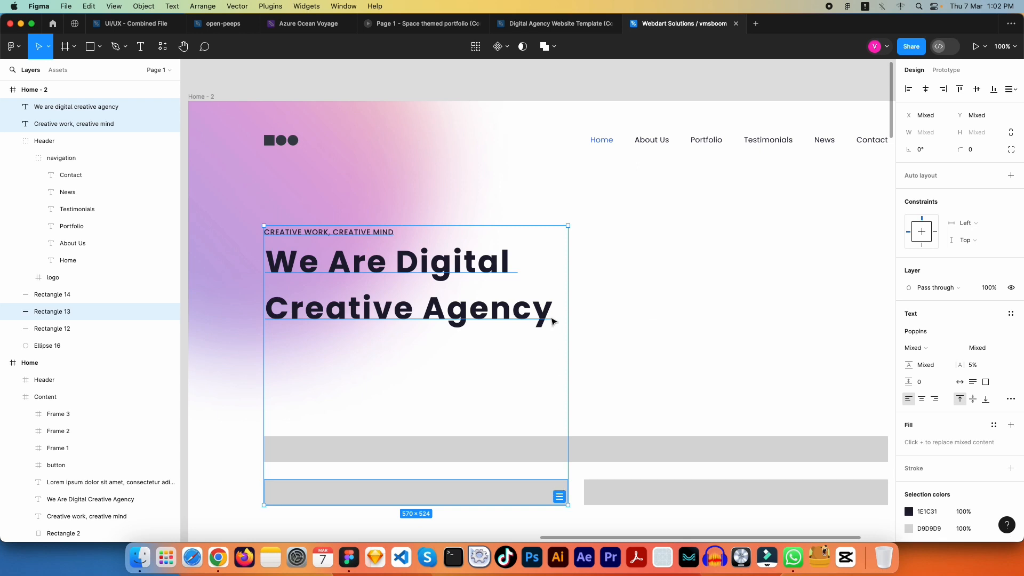
key(Escape)
Step: Try enlarging the headline's font size to 59 within the 546-wide text box and return it to 58
click(543, 316)
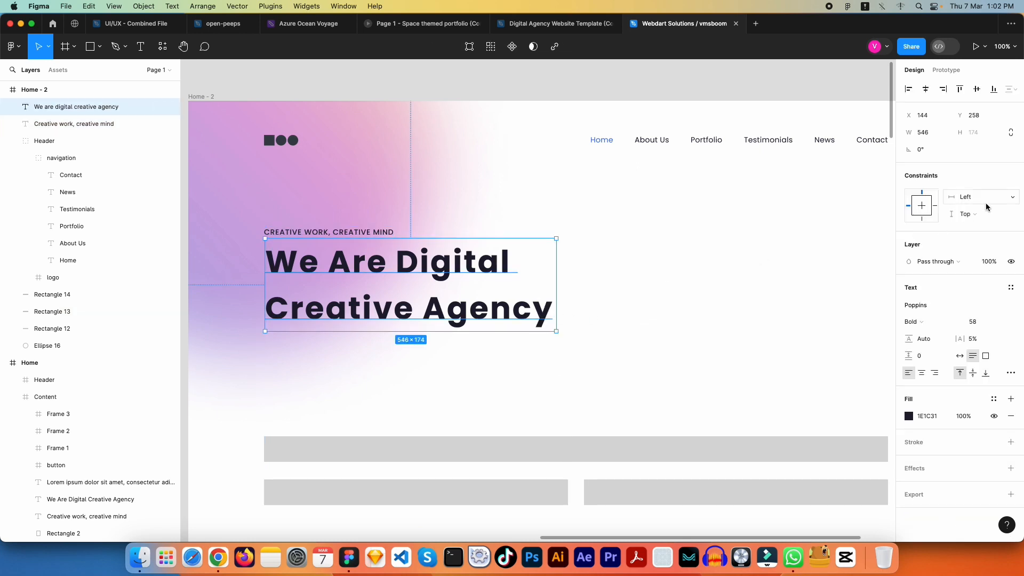
click(980, 327)
key(Up)
key(Up)
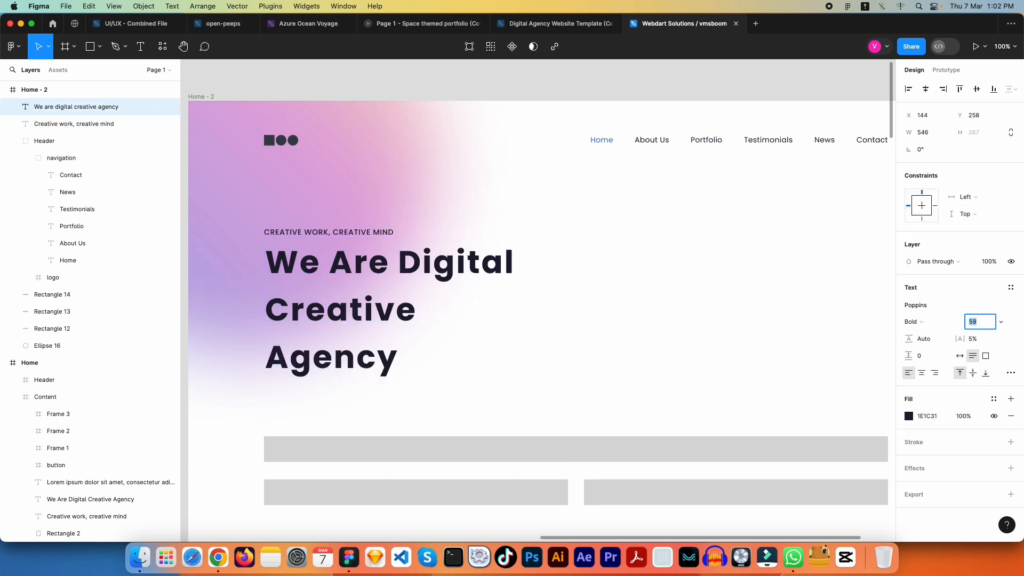
key(Down)
key(Down)
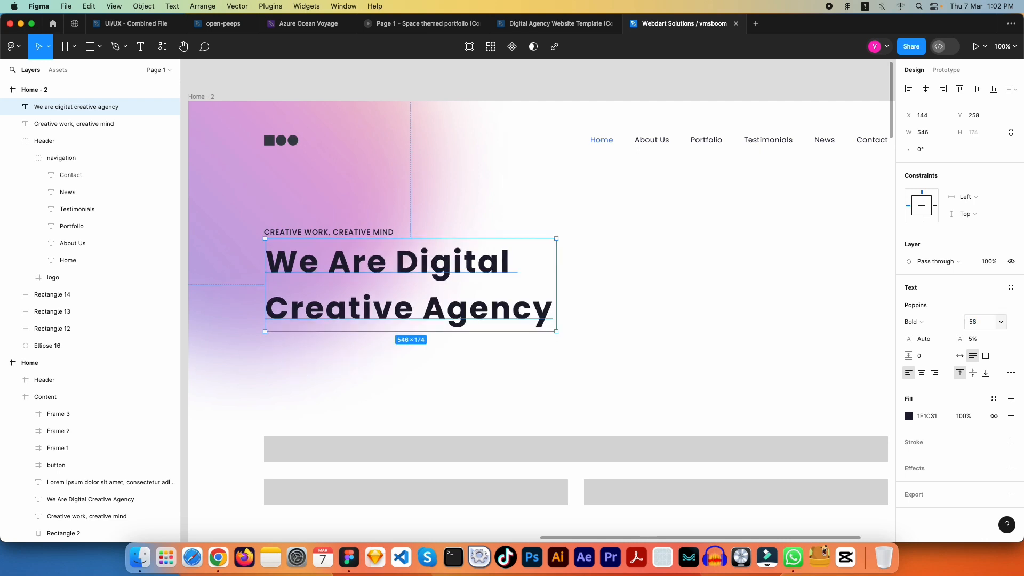
key(Return)
Step: Widen the headline's text box to 568, ending at the left half-width guide bar's right edge, and set its font size to 60
drag(556, 284, 566, 286)
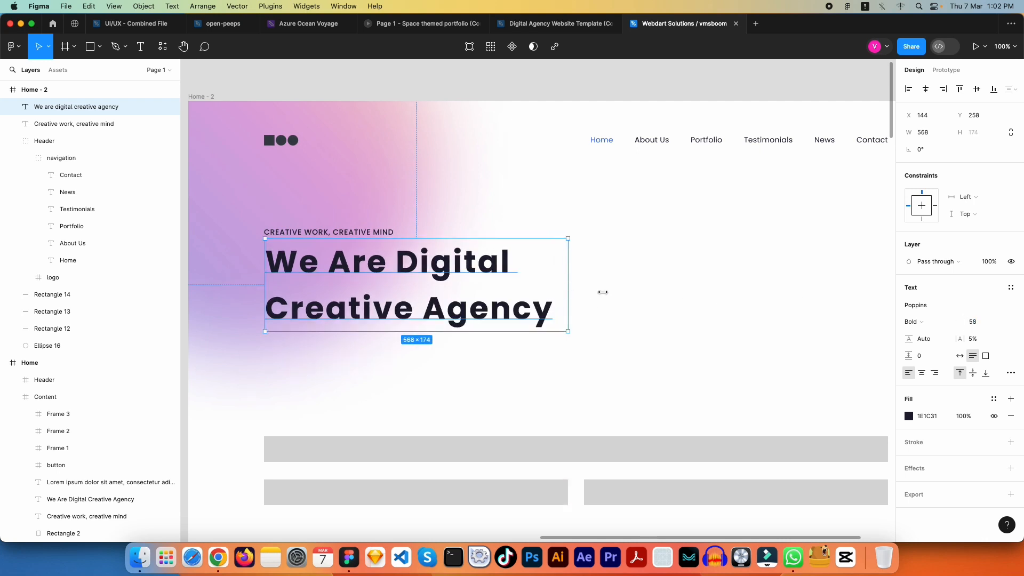
click(982, 322)
key(Up)
key(Up)
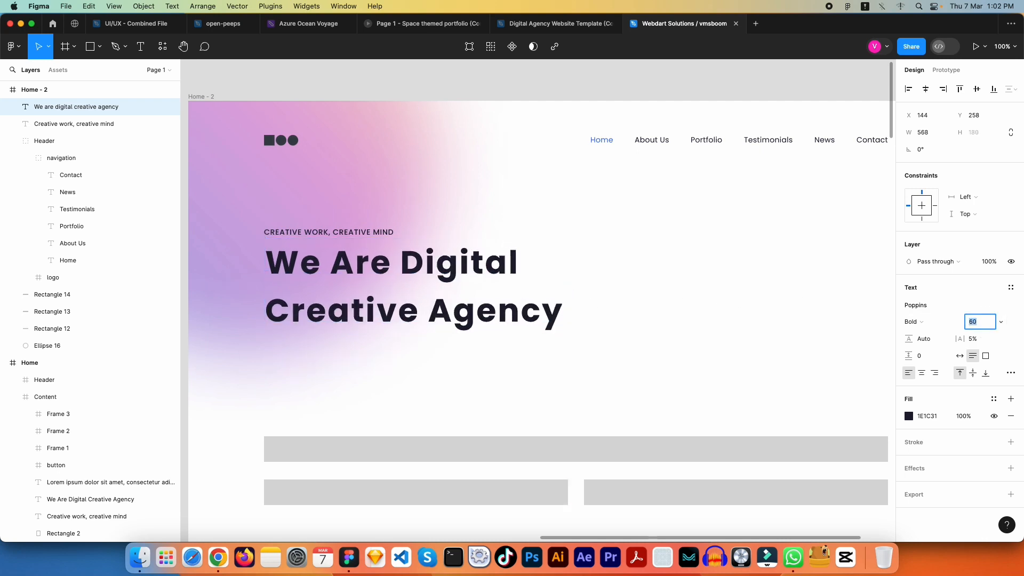
key(Escape)
key(Escape)
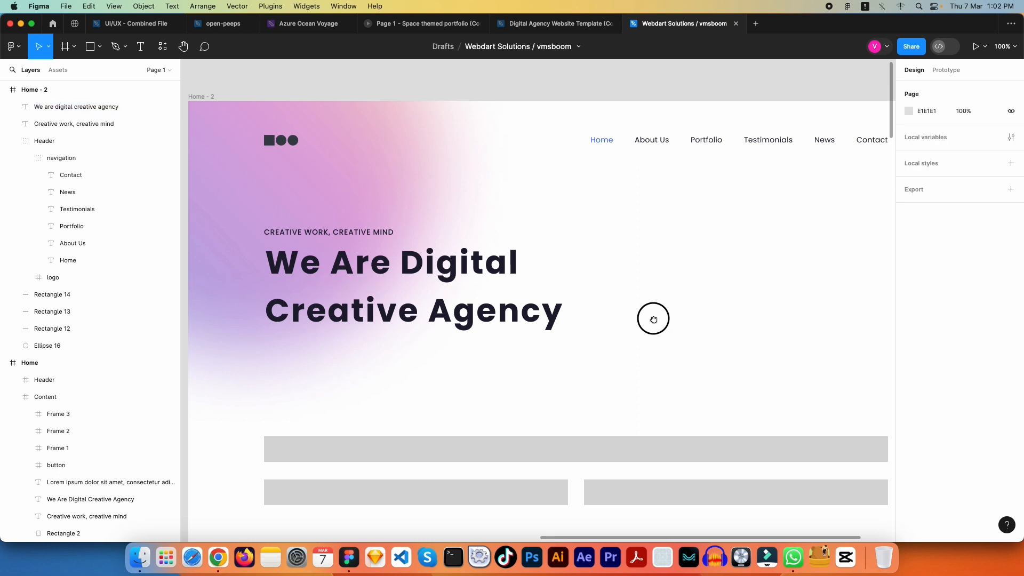
Step: Review the recreated tagline and headline and compare them with the hero section in the original Home frame
drag(640, 320, 644, 319)
click(335, 255)
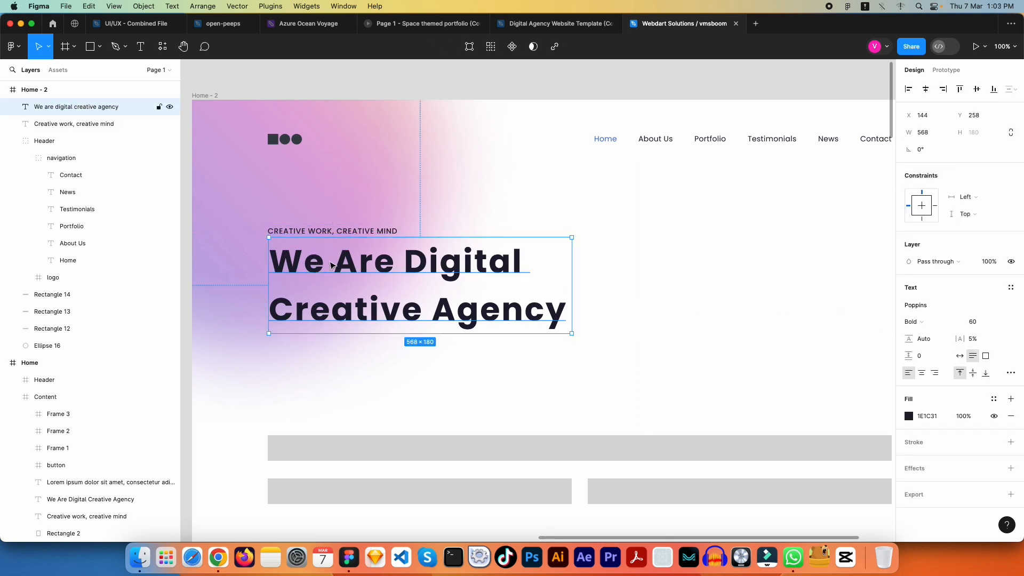
click(360, 232)
click(629, 293)
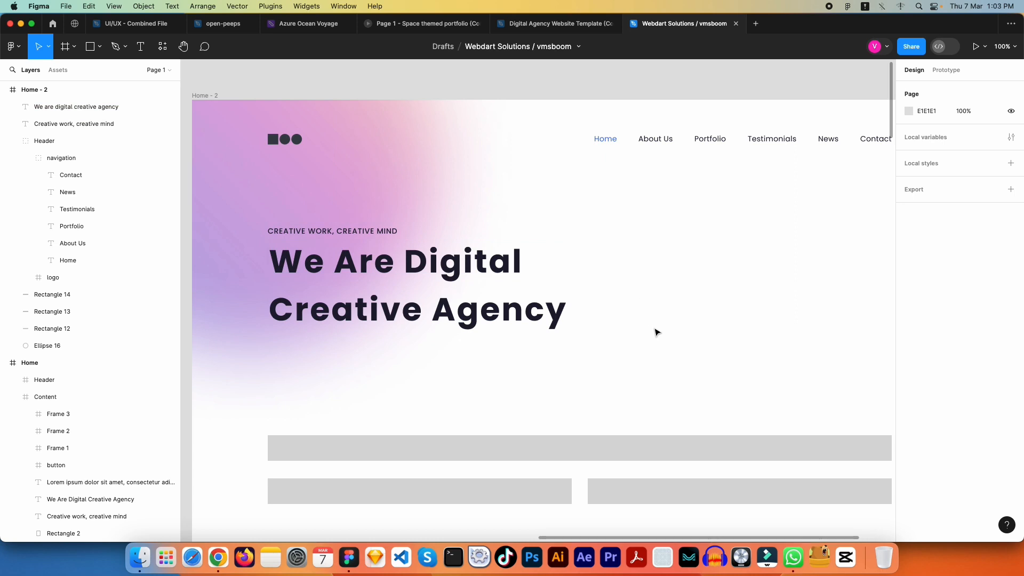
drag(654, 329, 664, 264)
drag(449, 207, 471, 200)
scroll(471, 200, down, 5)
drag(345, 242, 567, 238)
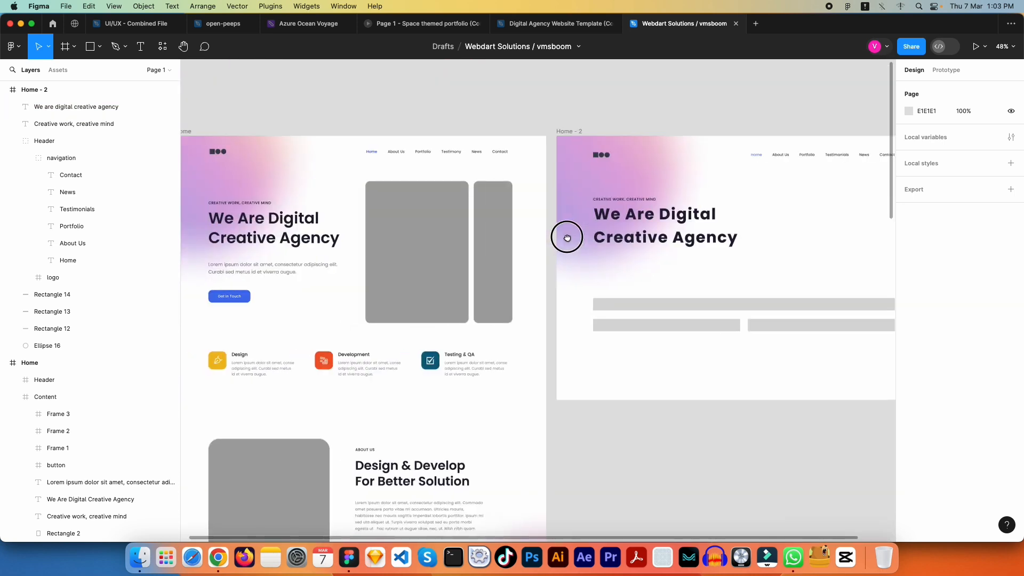
scroll(480, 235, left, 2)
scroll(341, 223, up, 5)
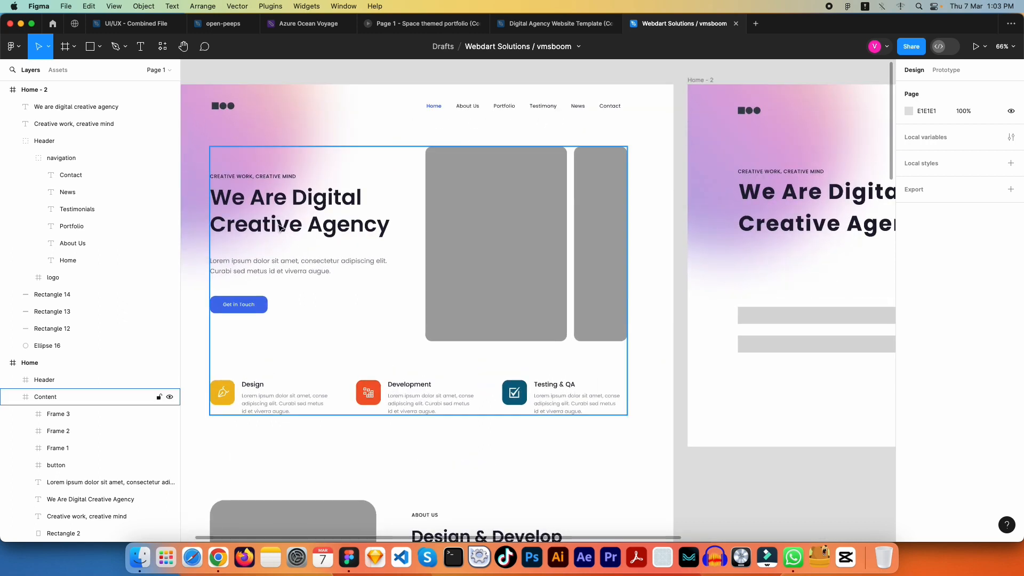
Step: Move the tagline and headline in the Home - 2 frame together slightly up, keeping them left-aligned with the logo
drag(341, 223, 373, 208)
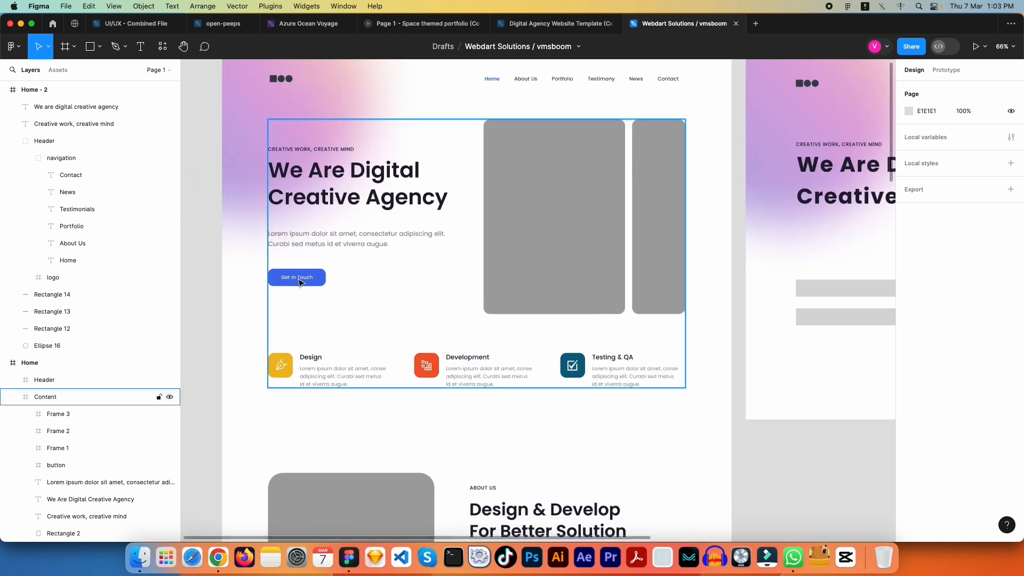
scroll(713, 247, right, 10)
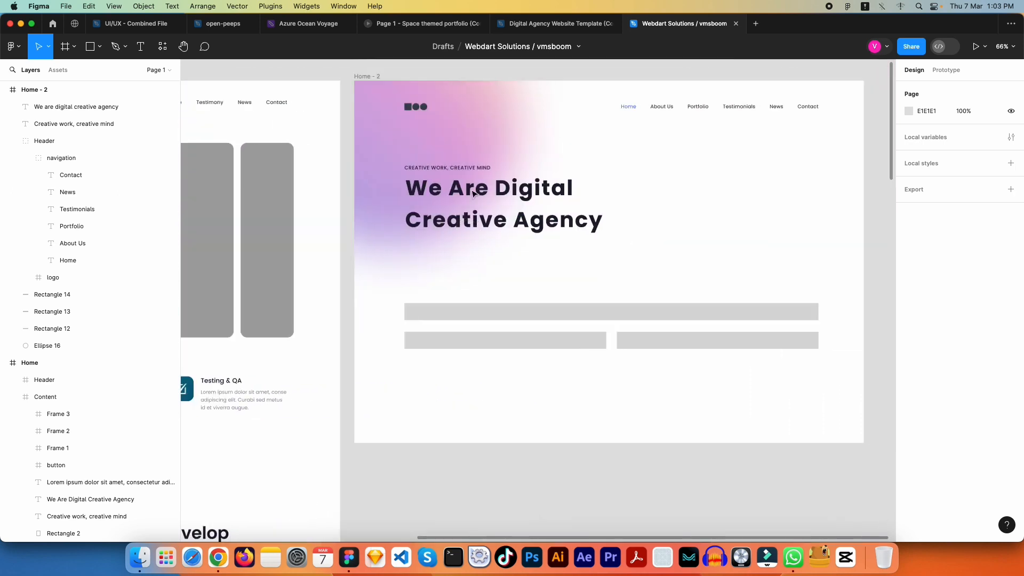
click(462, 174)
shift+click(463, 167)
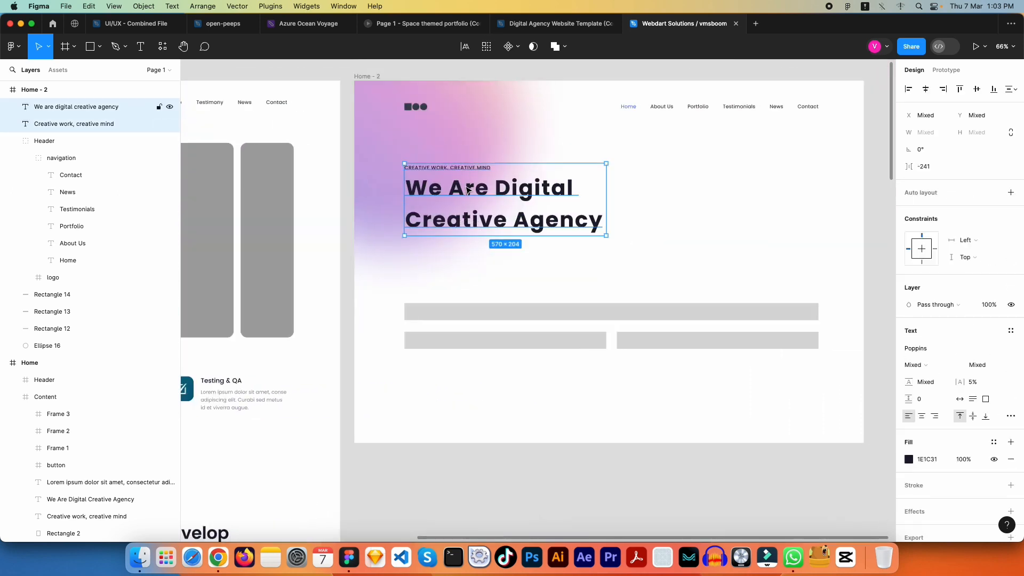
drag(468, 193, 467, 185)
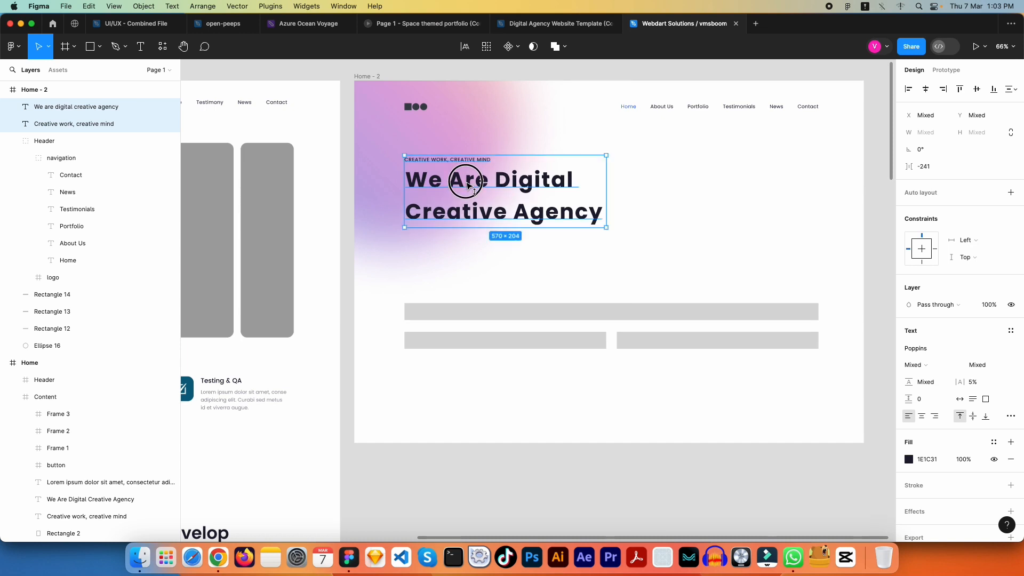
drag(468, 184, 468, 181)
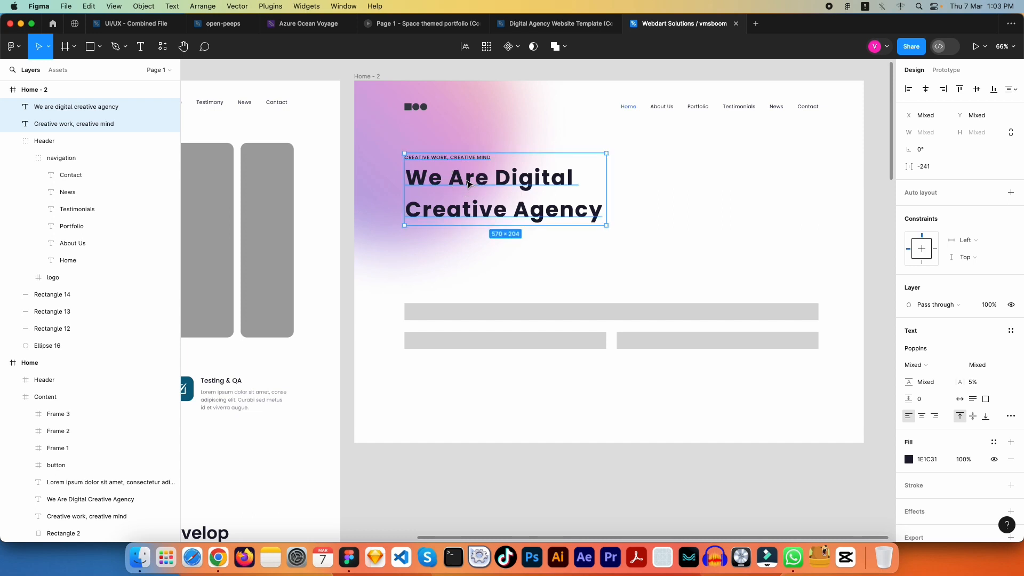
key(Escape)
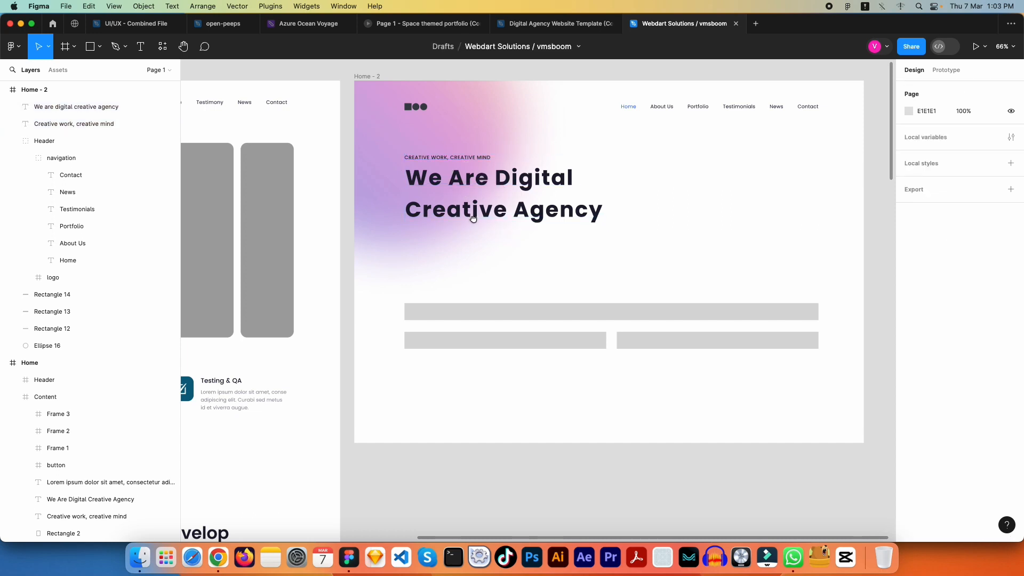
Step: Add a new text layer reading "lorem ipsum" below the headline in the Home - 2 frame
drag(471, 216, 525, 181)
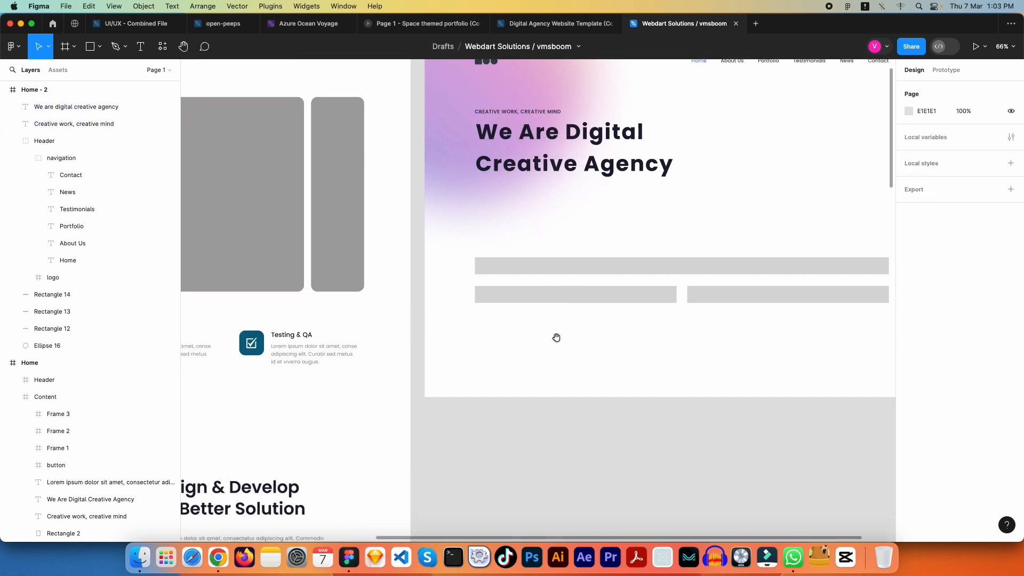
drag(555, 338, 464, 425)
key(t)
click(391, 291)
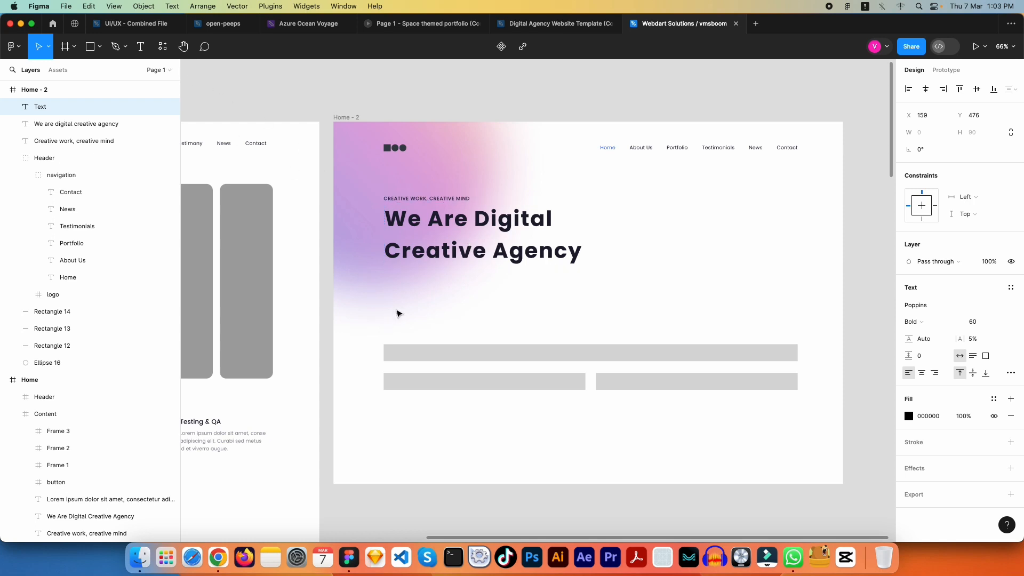
text(sssfgsafsaf)
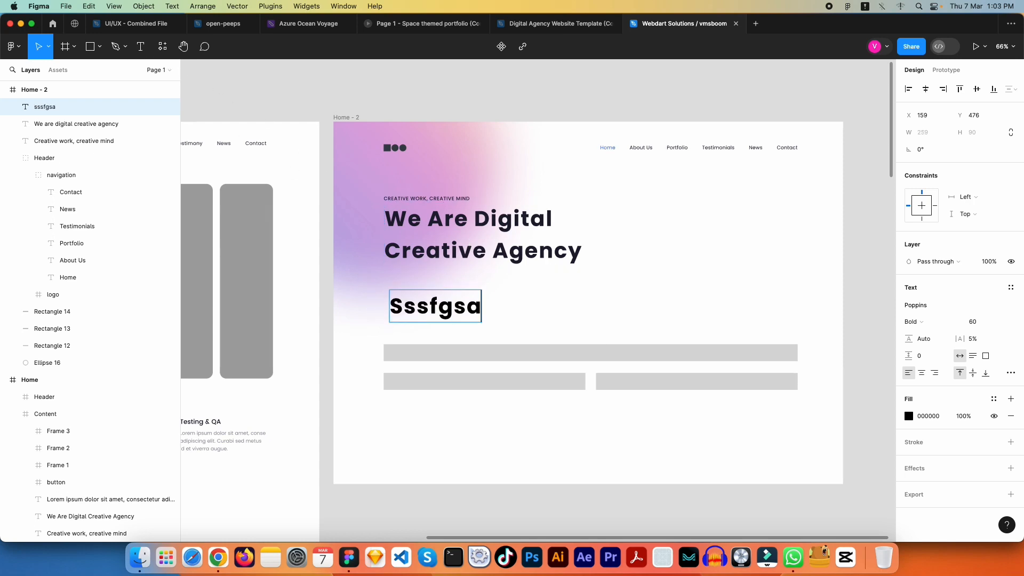
key(super+a)
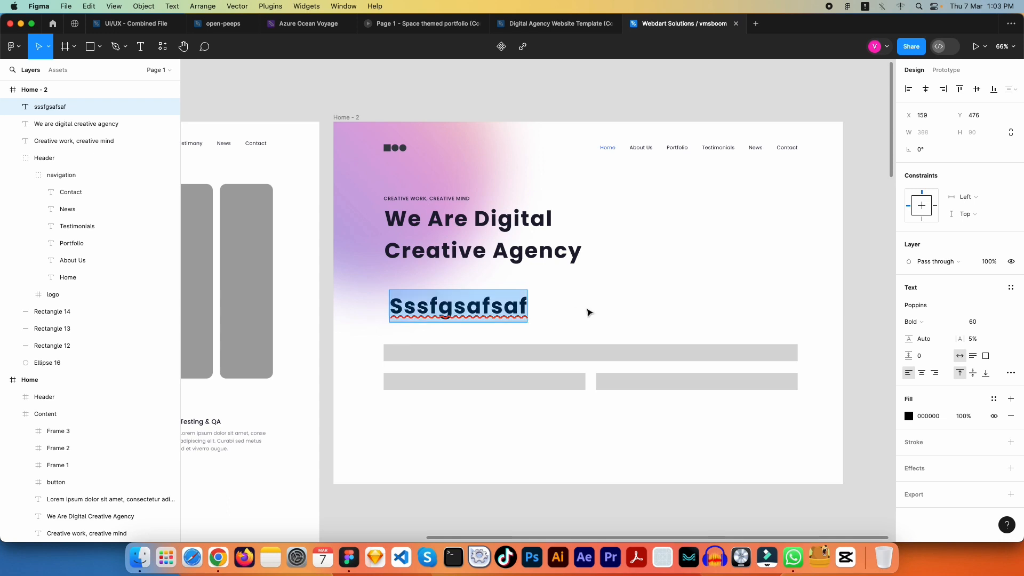
text(lorem)
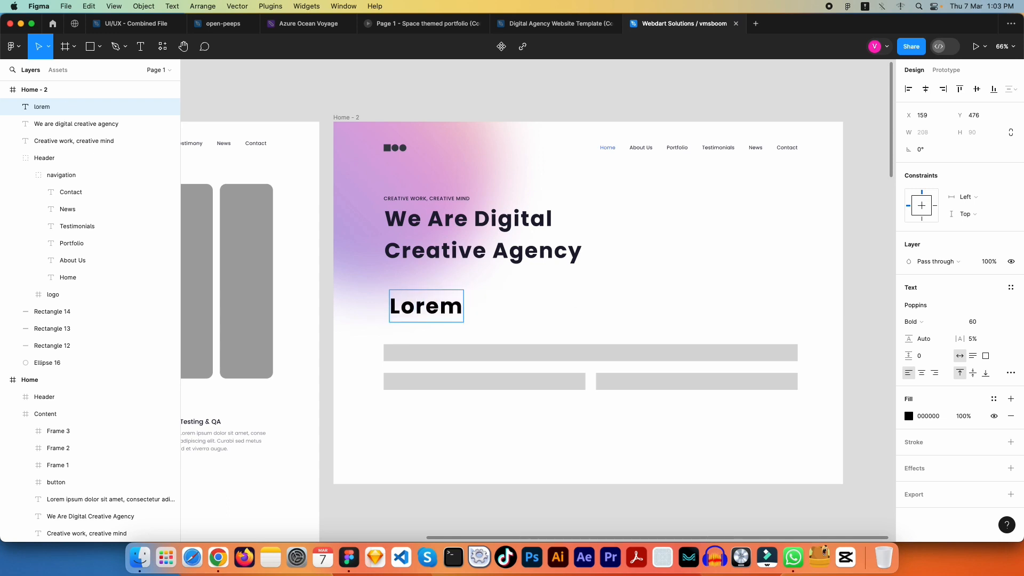
text( ipsum)
key(Escape)
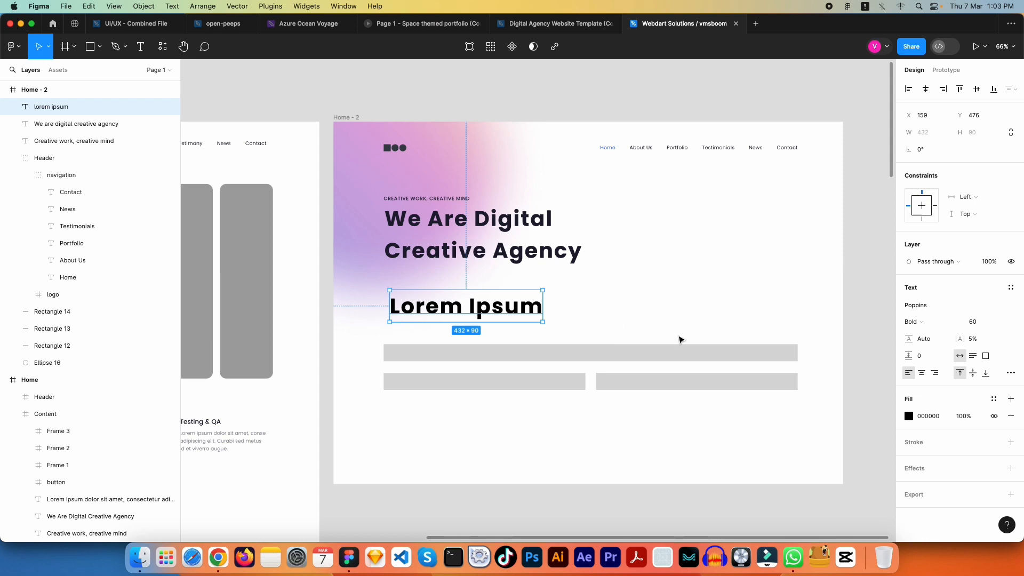
Step: Set the lorem ipsum text's font size to 16
click(984, 323)
text(16)
key(Return)
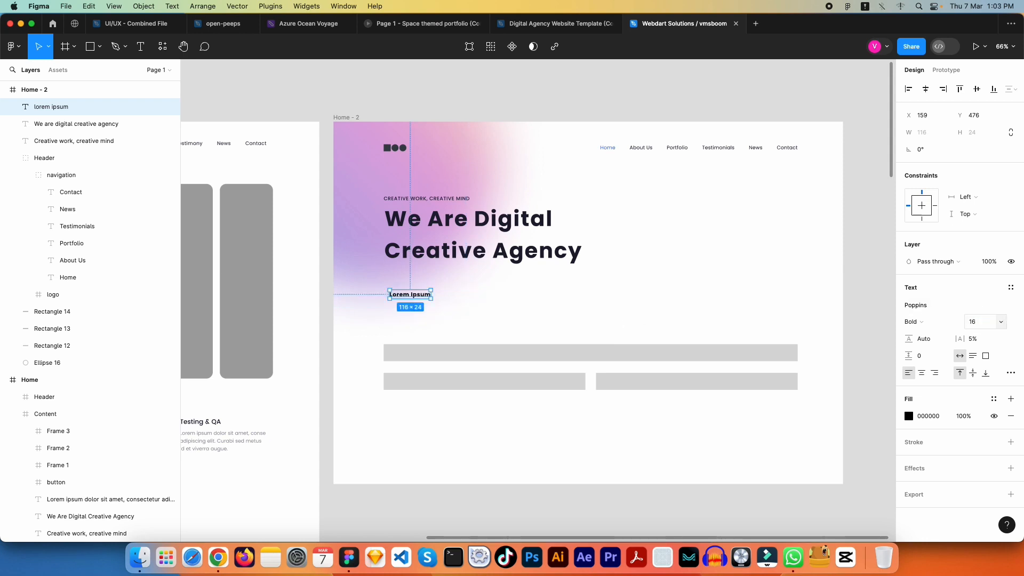
key(Return)
click(854, 279)
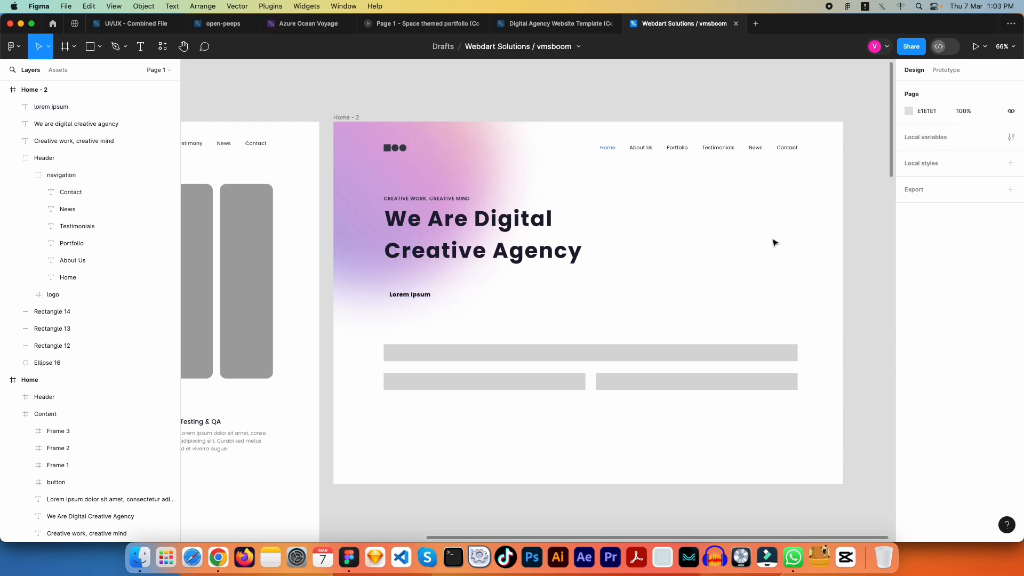
Step: Set the lorem ipsum text's font weight to Regular
key(shift+0)
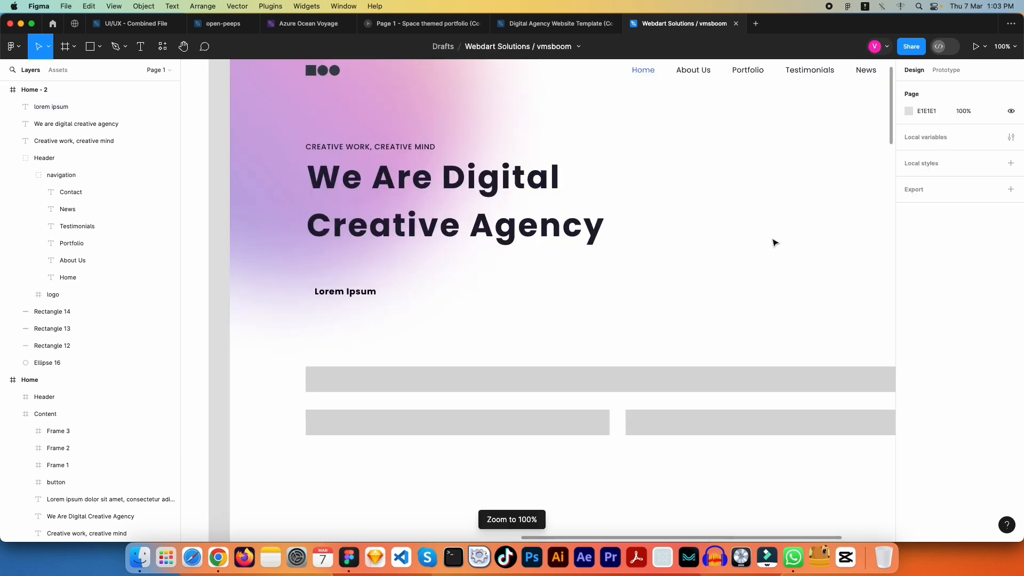
drag(673, 259, 611, 300)
drag(676, 278, 658, 287)
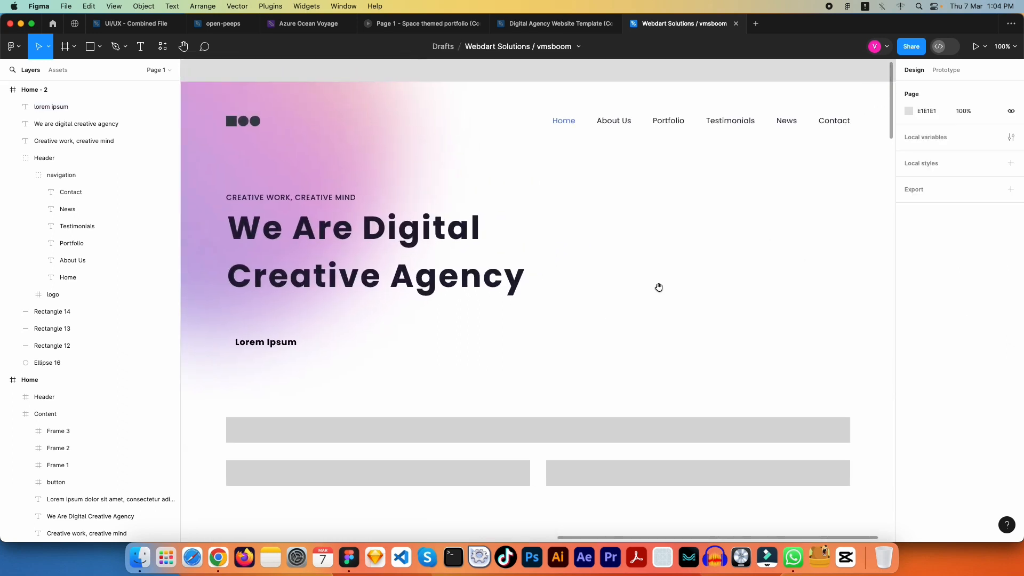
click(296, 344)
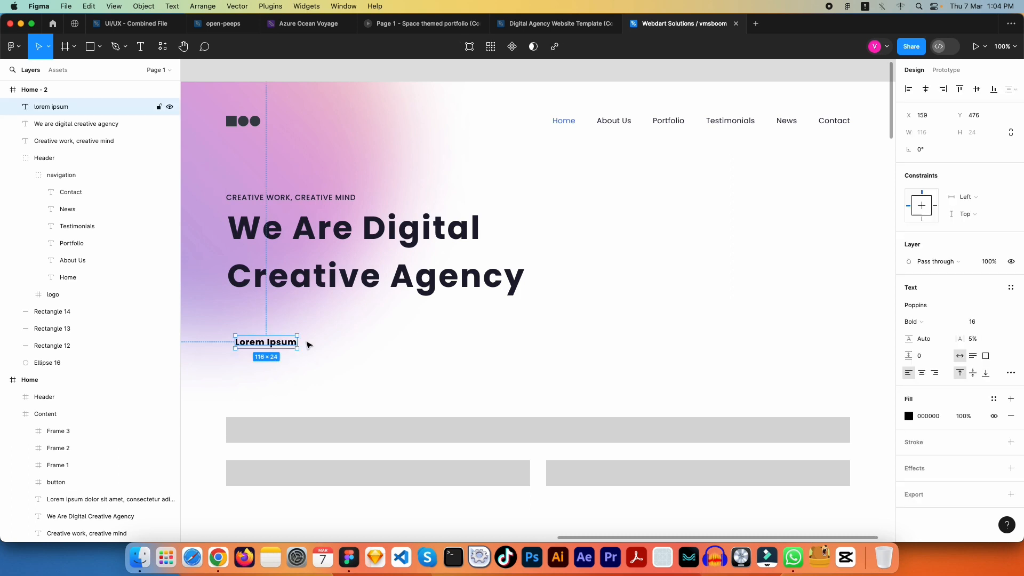
click(938, 324)
click(938, 286)
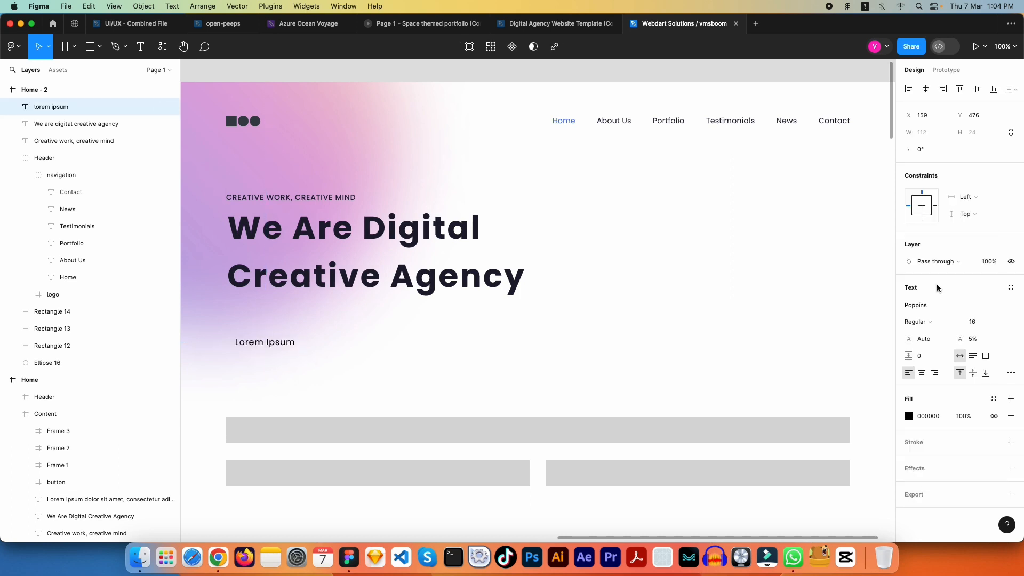
Step: Try 454545 and 656565 as the lorem ipsum text's fill color
click(909, 416)
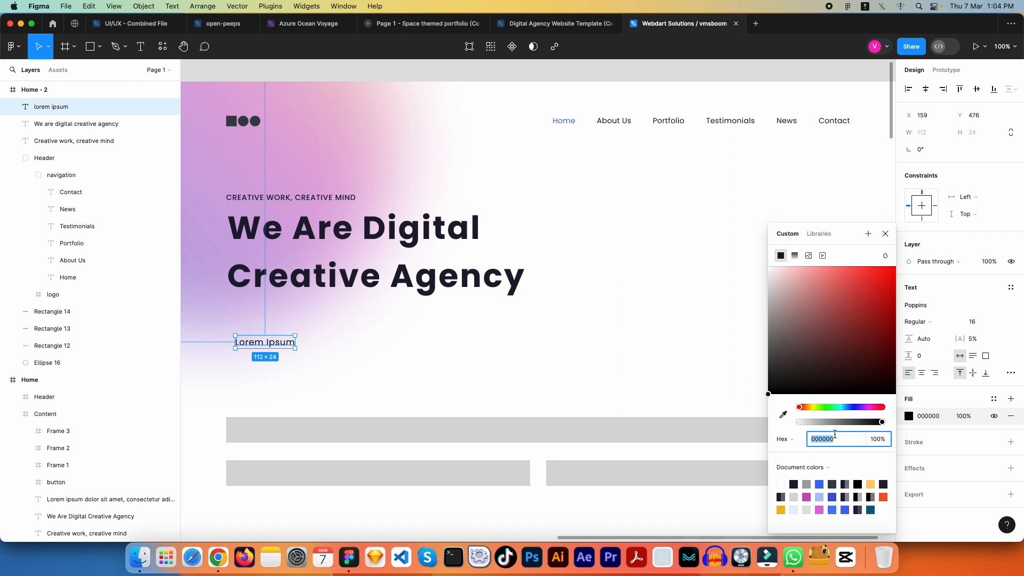
text(45)
key(Return)
key(Escape)
key(Escape)
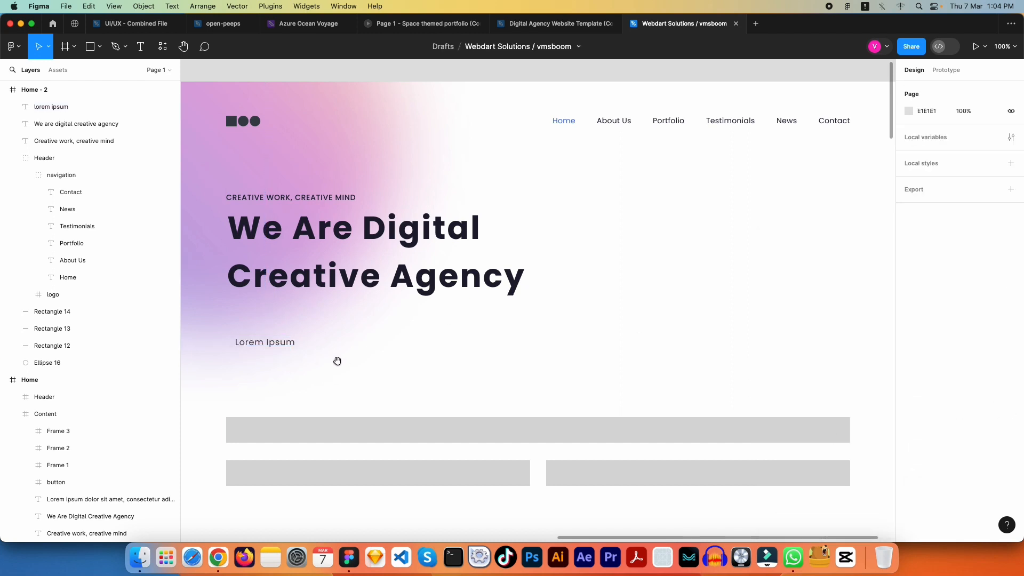
click(265, 342)
click(921, 415)
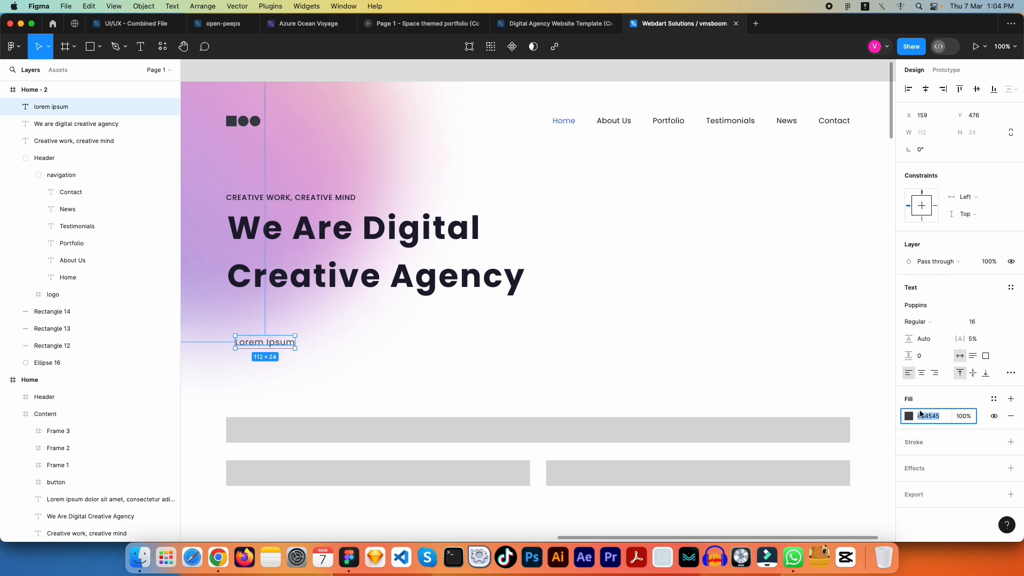
text(656565)
key(Return)
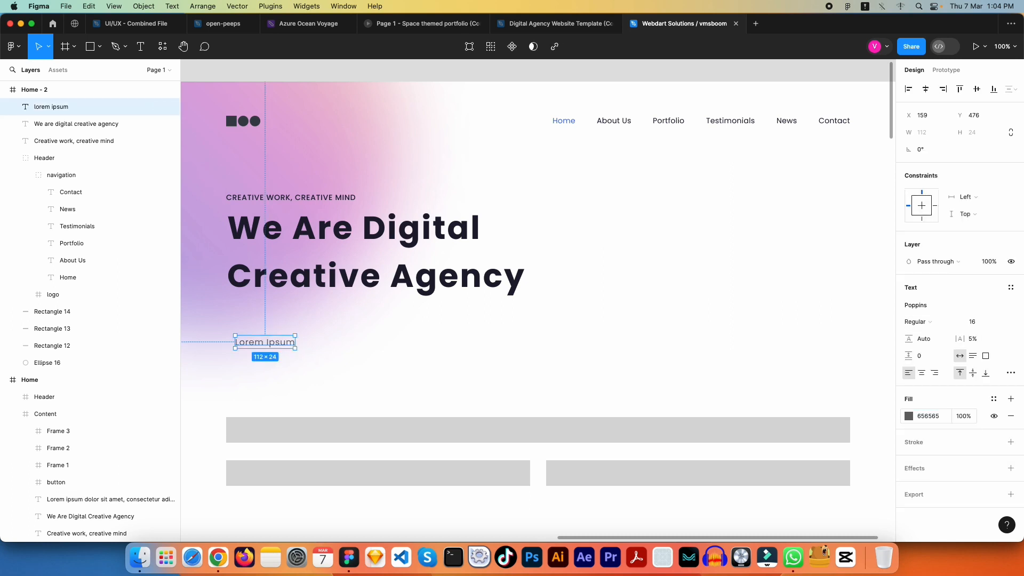
Step: Set the lorem ipsum text's fill color to 555555
click(921, 416)
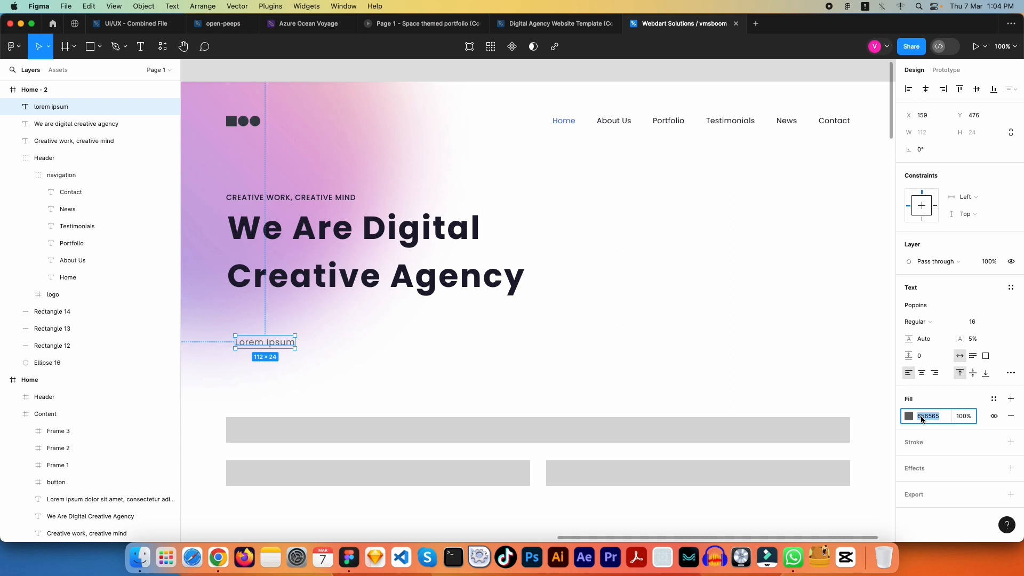
text(555555)
key(Escape)
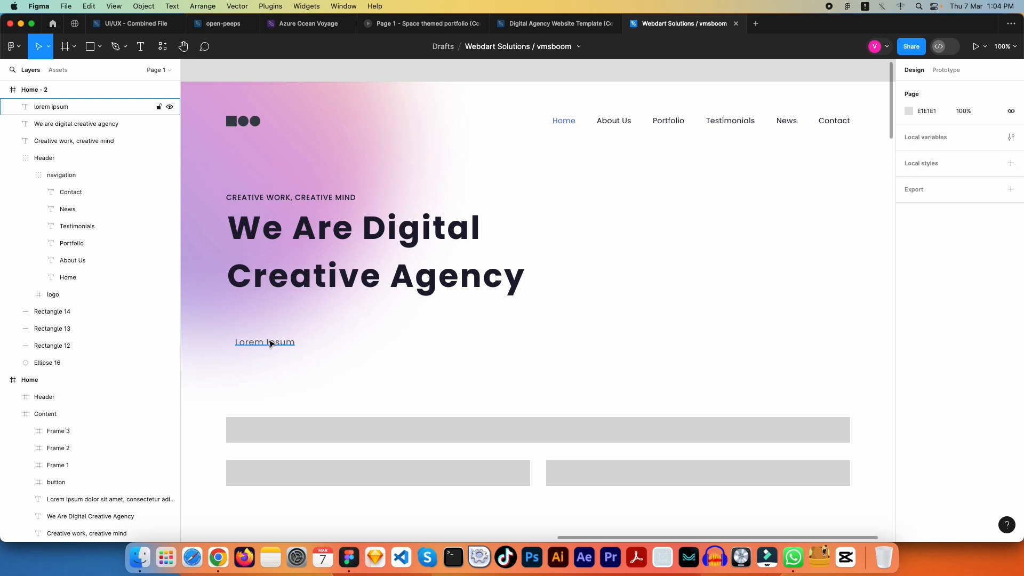
Step: Move the lorem ipsum text left to X 144, aligning it with the headline's left edge
key(space)
drag(271, 341, 248, 336)
click(255, 334)
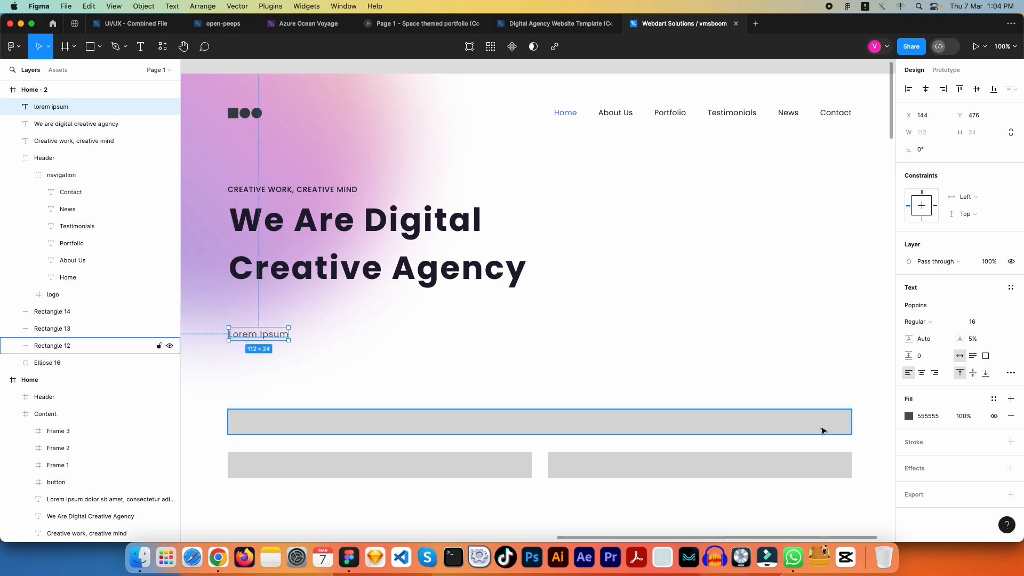
click(908, 416)
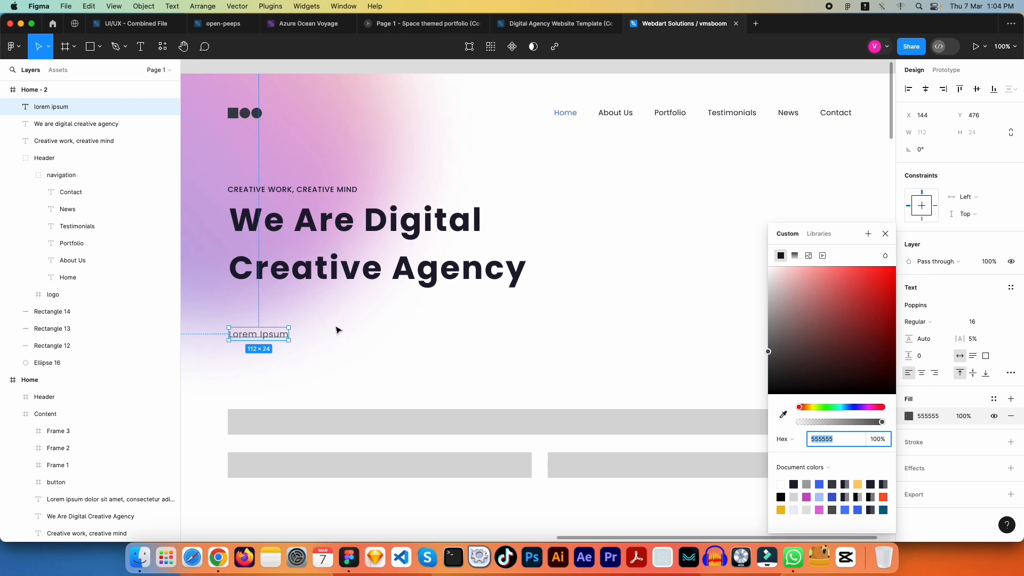
key(Escape)
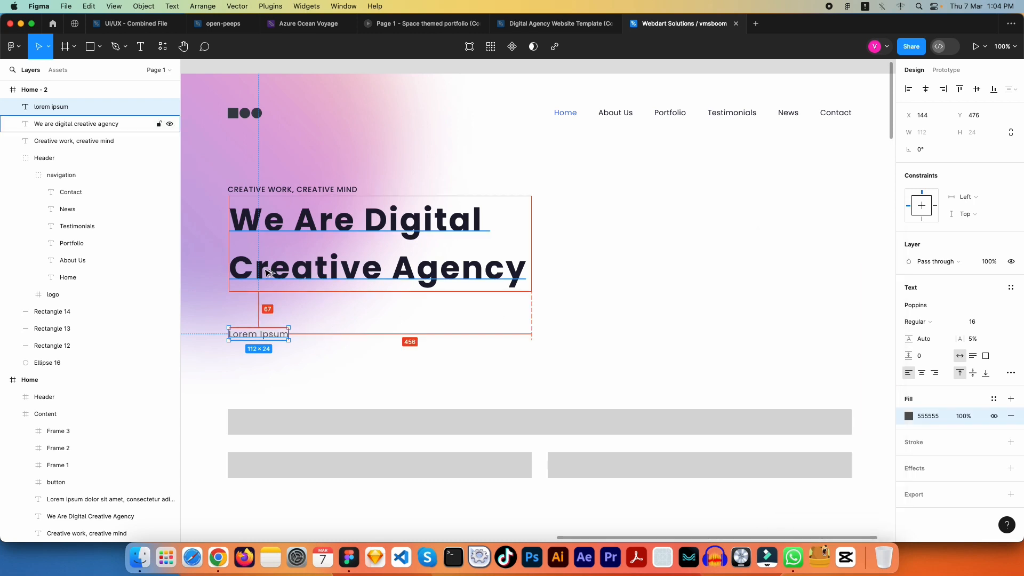
Step: Nudge the lorem ipsum text up to Y 429, leaving a 20 px gap below the headline
key(Up)
key(Up)
key(Up)
key(Up)
key(Up)
key(Up)
key(Up)
key(Up)
key(Up)
key(Up)
key(Up)
key(Up)
key(Up)
key(Up)
key(Up)
key(Up)
key(Up)
key(Up)
key(Up)
key(Up)
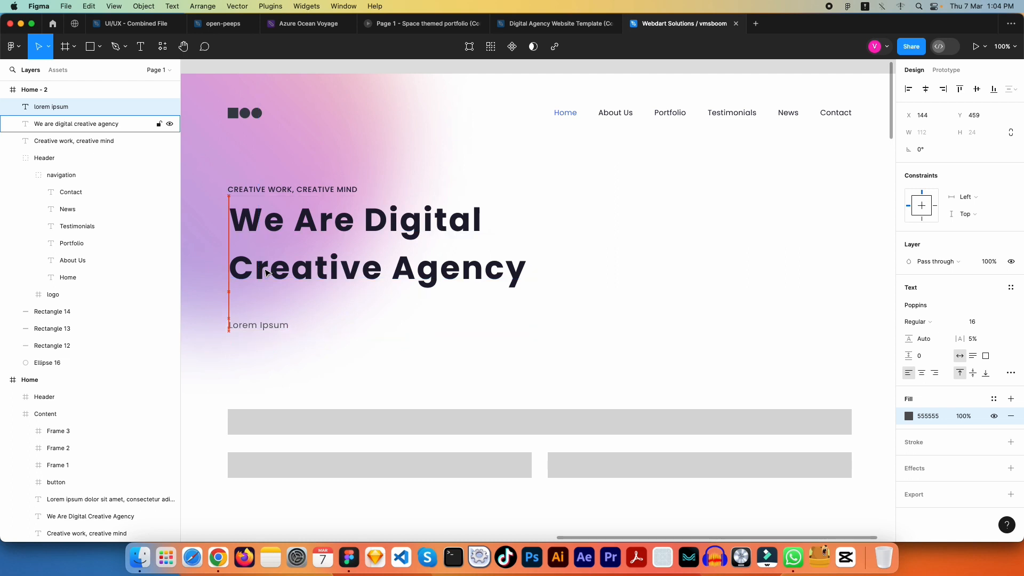
key(shift+Up)
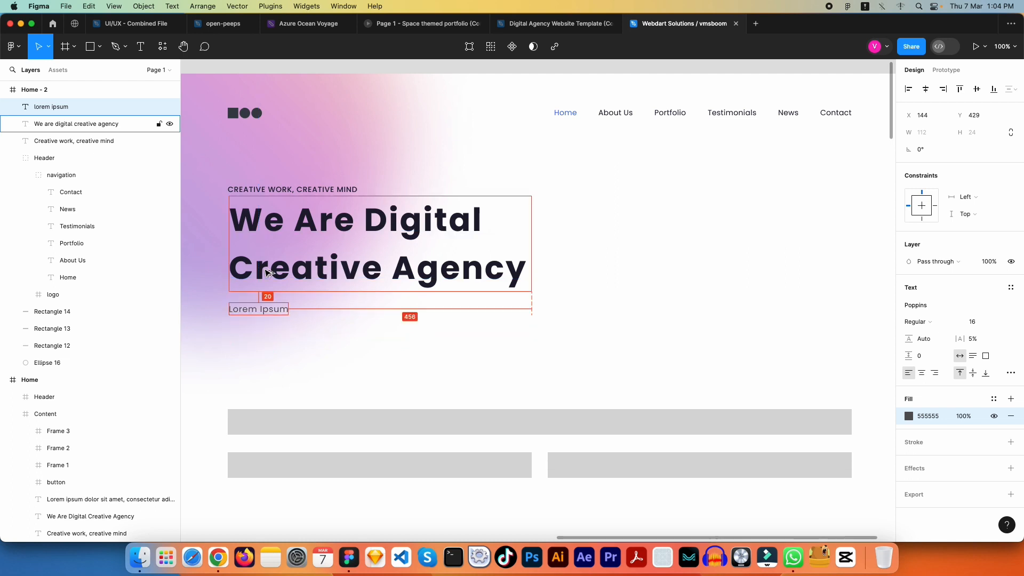
Step: Move the tagline, headline and lorem ipsum text down together by 27 px
click(288, 189)
shift+click(288, 246)
shift+click(259, 310)
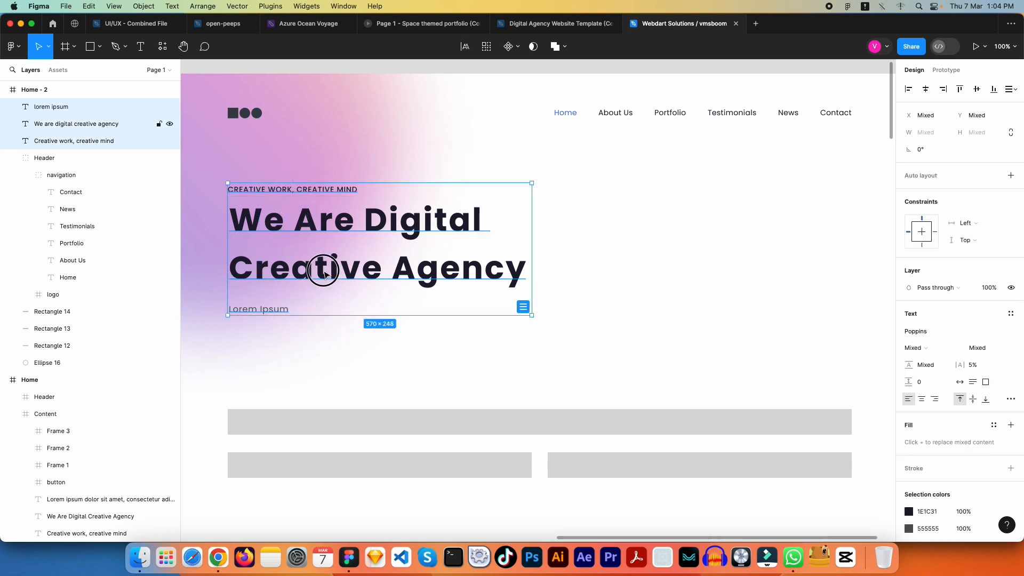
drag(323, 272, 322, 287)
click(256, 348)
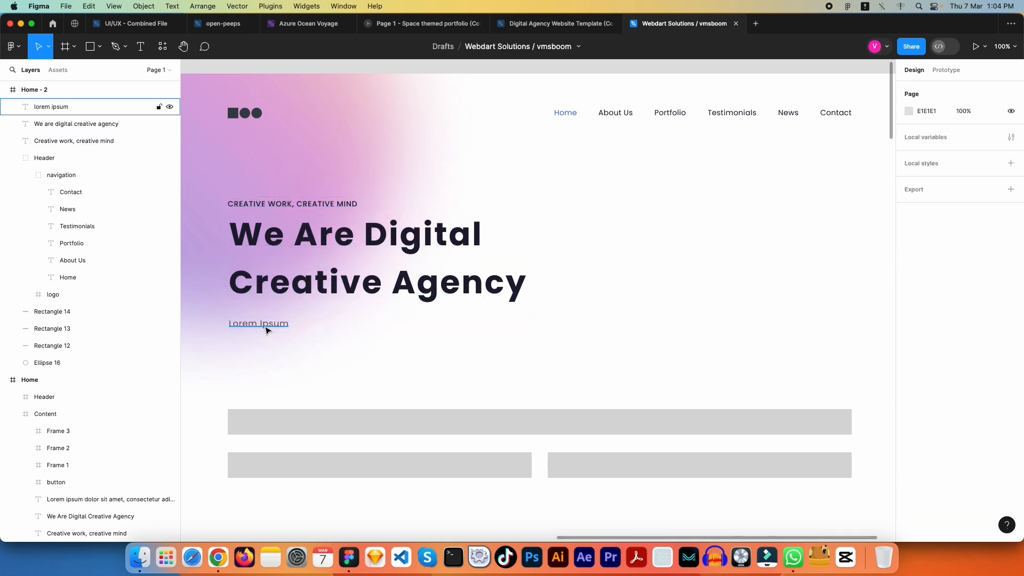
Step: Measure the gap between the lorem ipsum text and the headline, leaving the lorem ipsum text selected
click(267, 330)
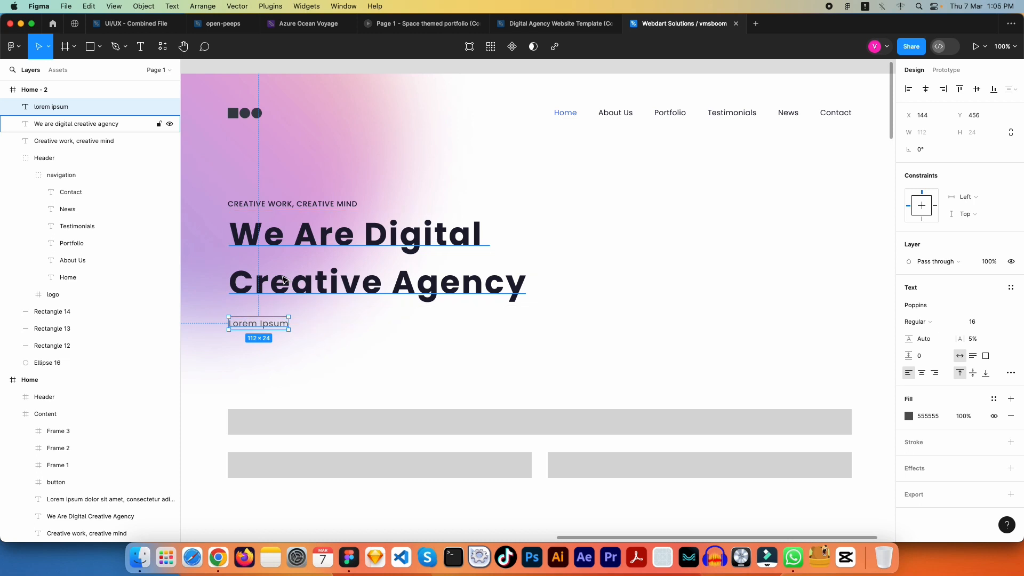
key(alt)
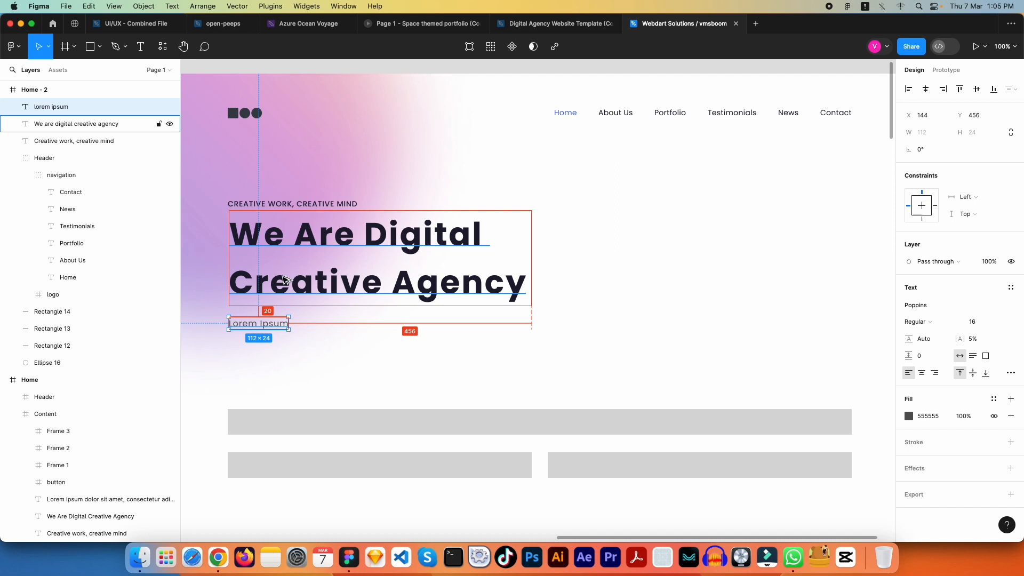
key(Escape)
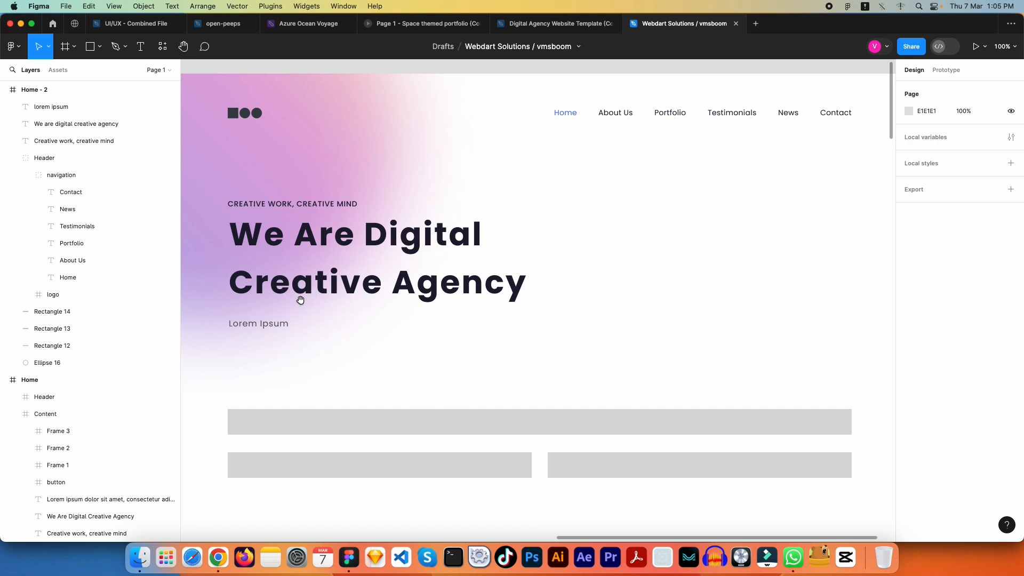
click(282, 323)
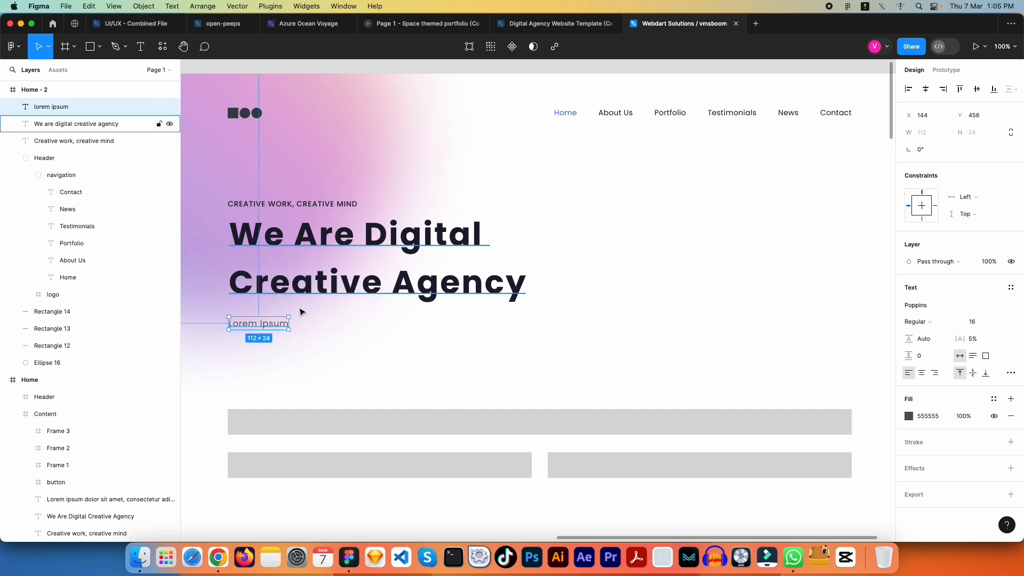
Step: Switch to Chrome and open lipsum.com in a new tab
click(219, 557)
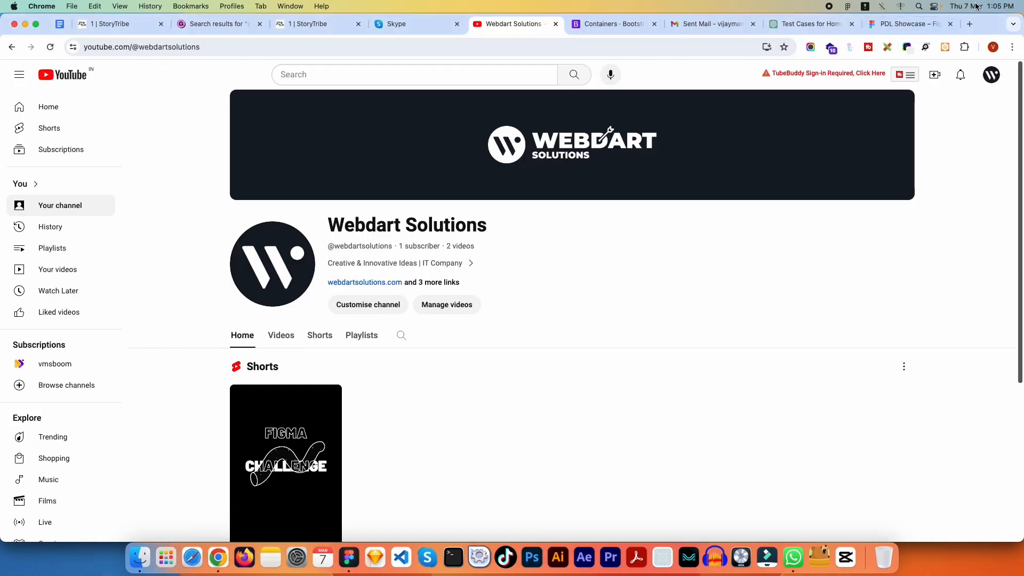
click(972, 24)
text(lip)
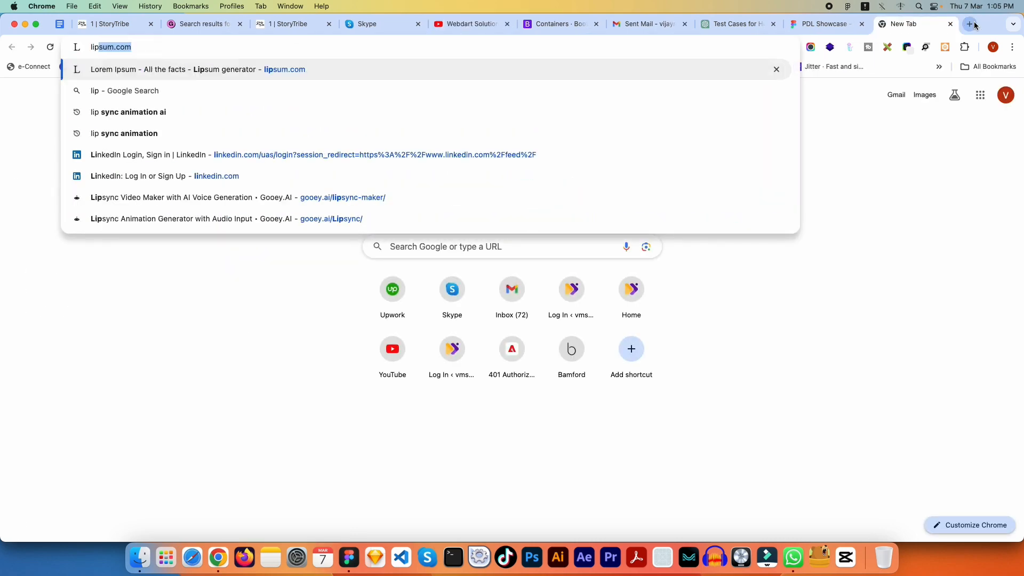
key(Return)
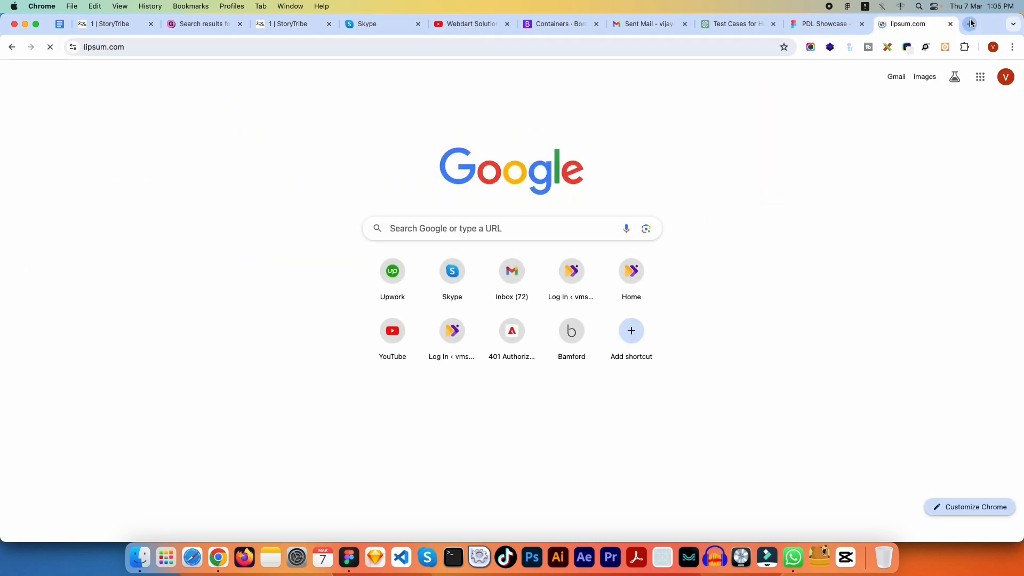
Step: Copy the first sentence of the standard Lorem Ipsum passage, from "Lorem ipsum dolor" to "magna aliqua."
scroll(338, 300, down, 8)
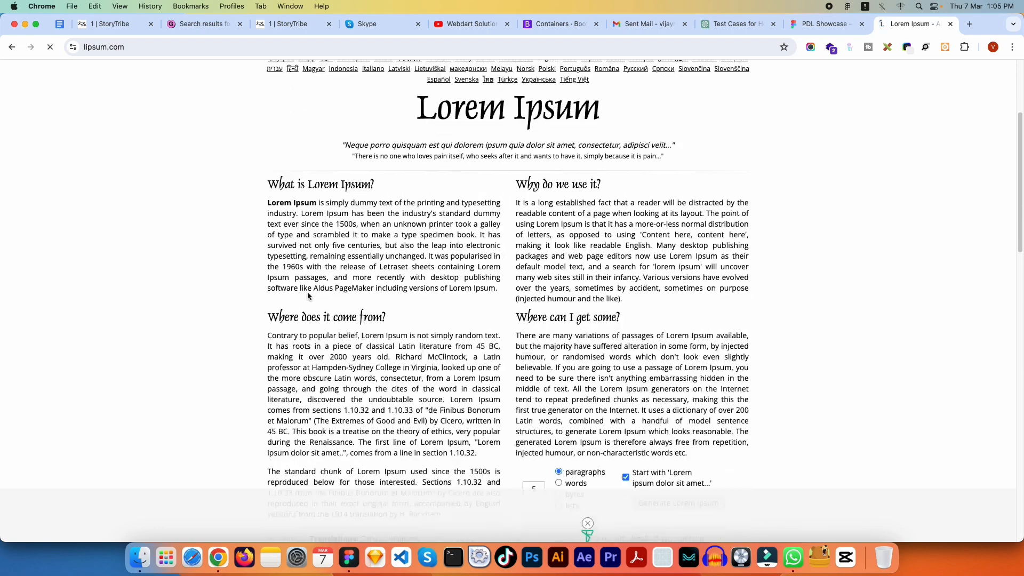
scroll(424, 276, down, 5)
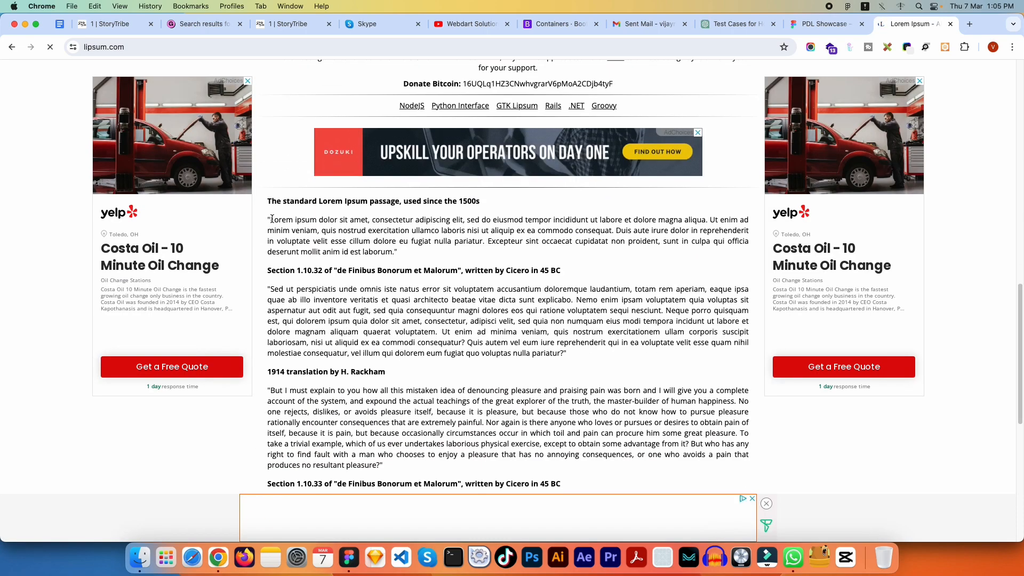
drag(270, 220, 707, 218)
key(super+c)
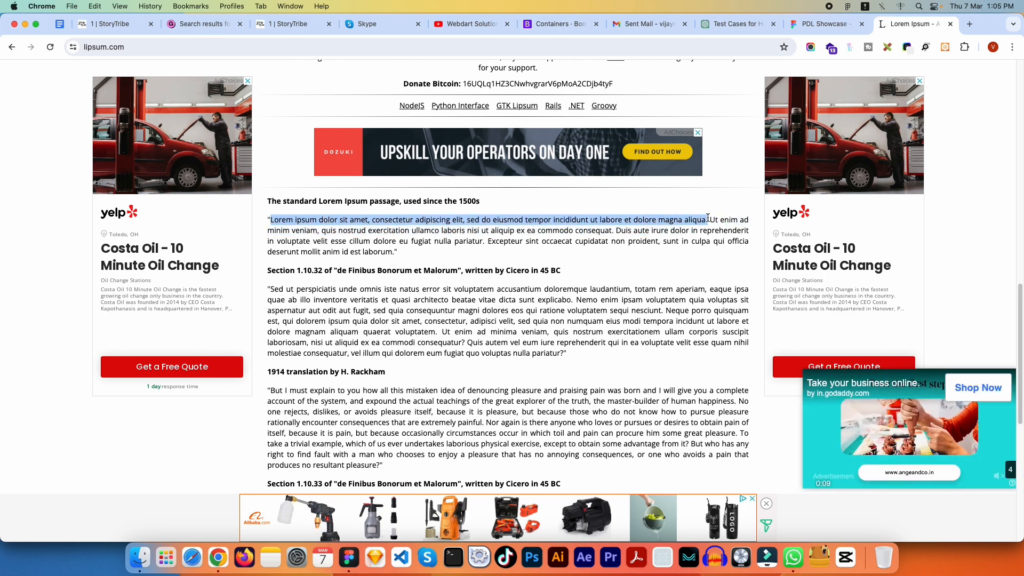
Step: Switch back to Figma, replace the lorem ipsum text with the copied sentence and narrow its text box to 568 px
key(super+Tab)
double_click(256, 324)
key(super+v)
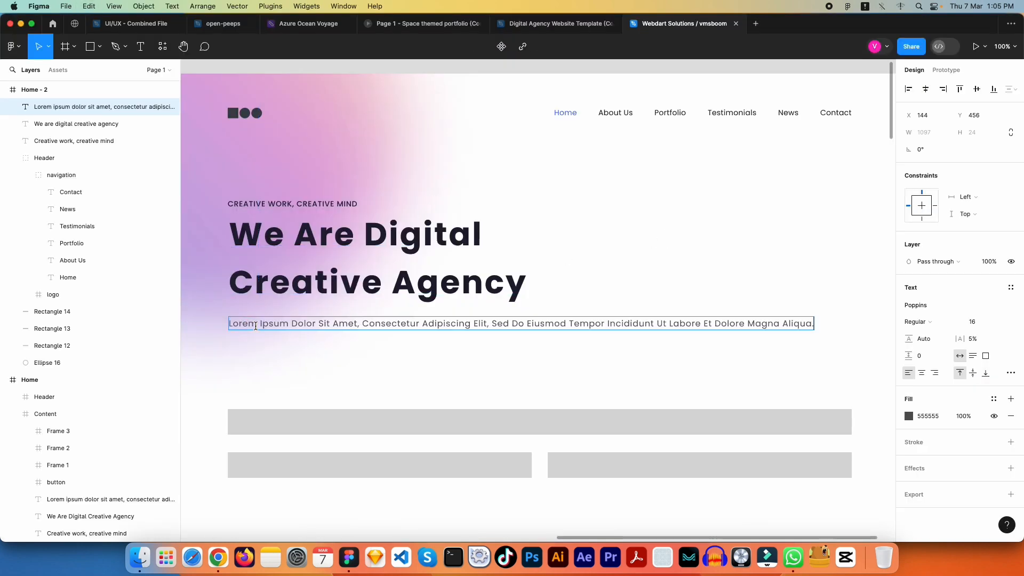
key(Escape)
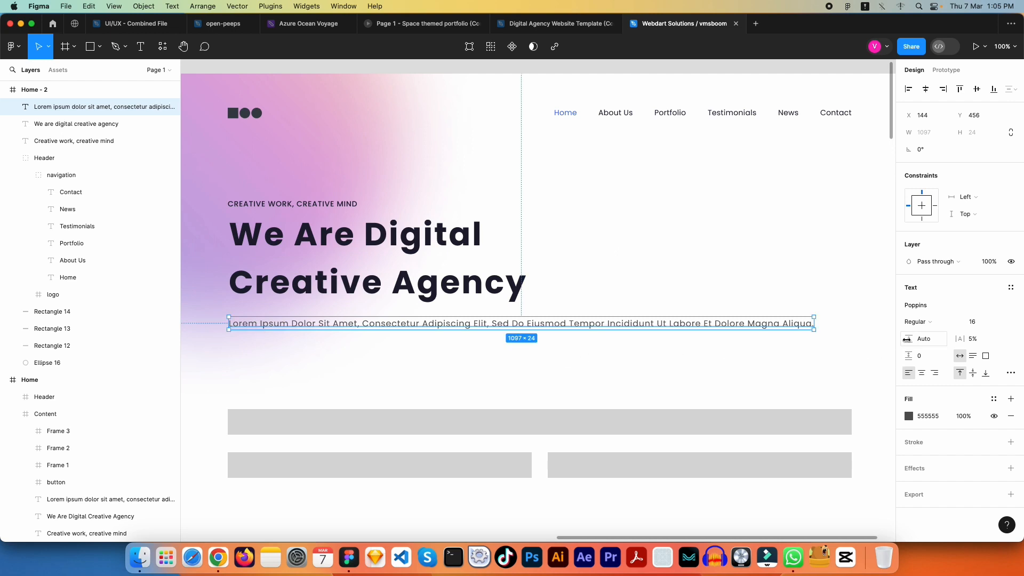
drag(815, 325, 532, 334)
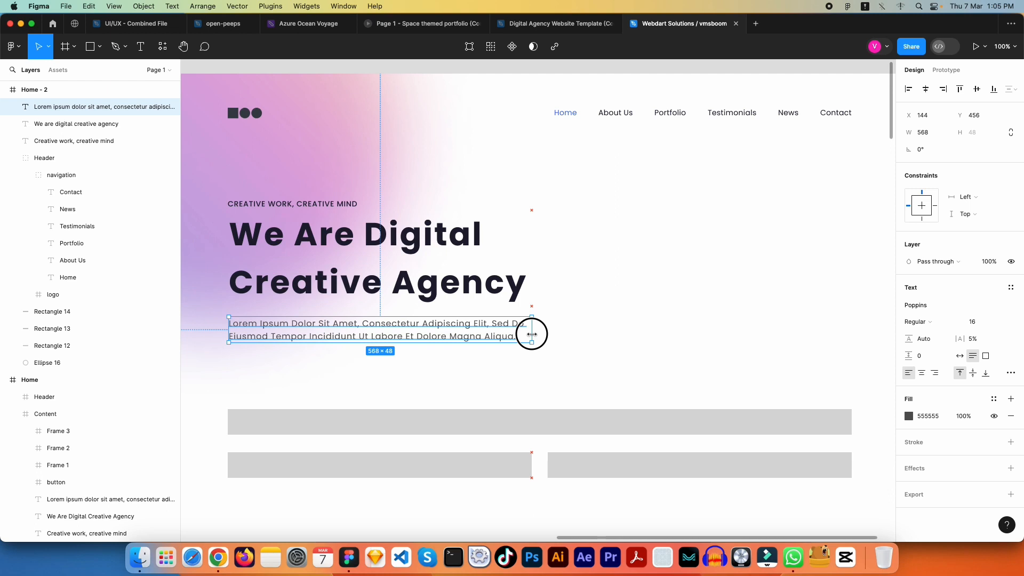
click(535, 358)
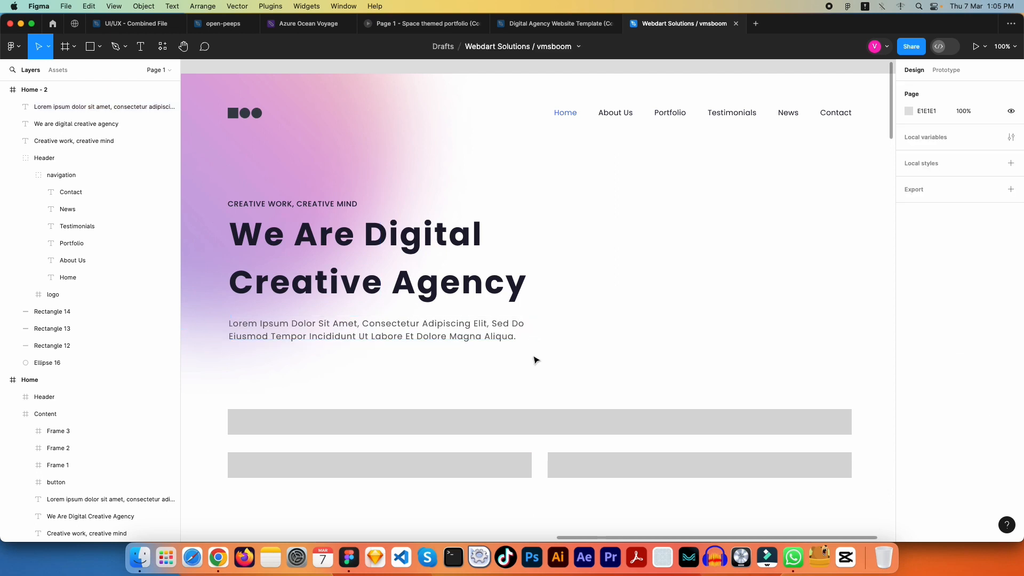
Step: Set the line height of the description text below the headline to 30
click(430, 336)
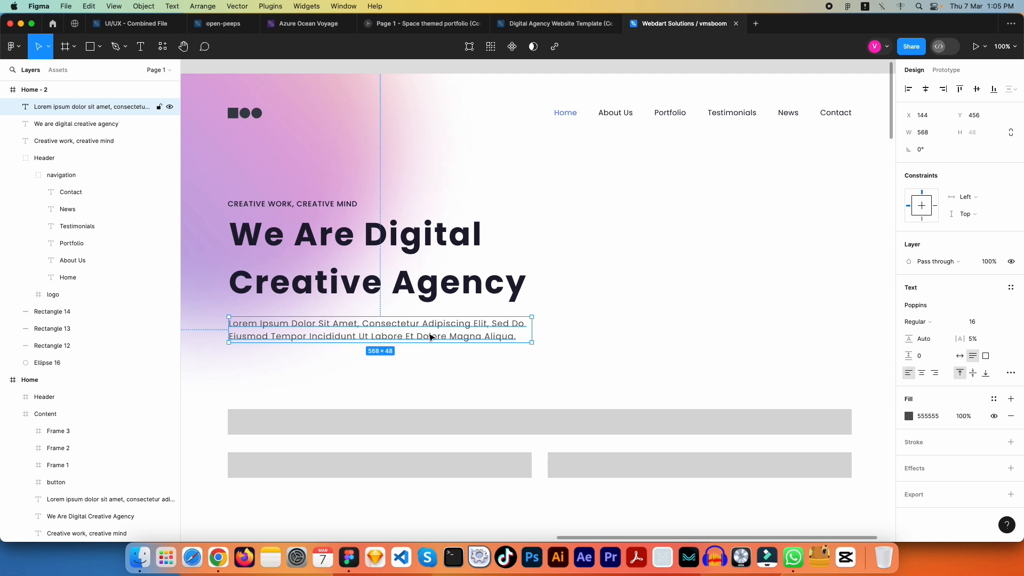
double_click(400, 336)
key(Escape)
click(927, 346)
text(28)
key(Return)
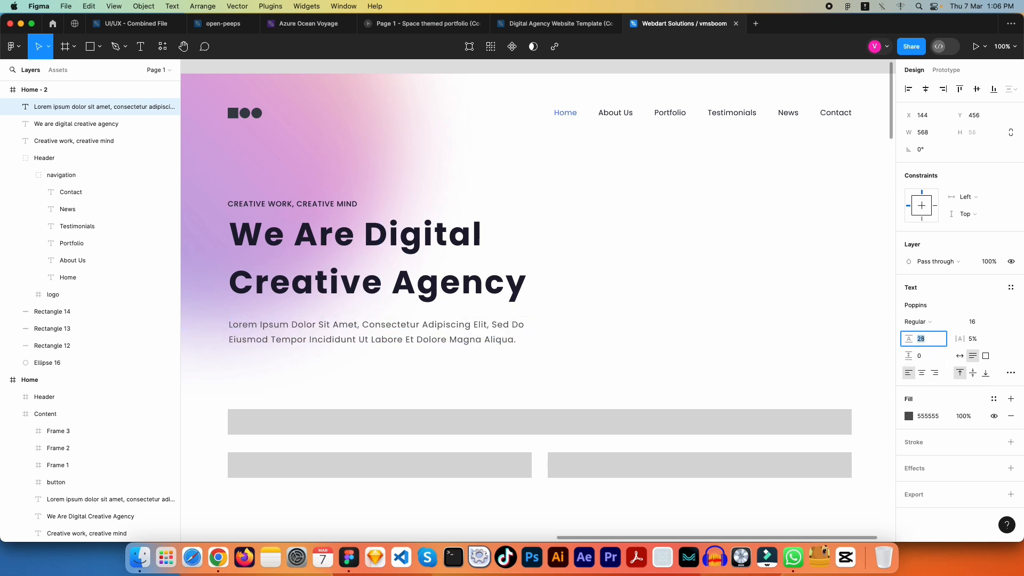
key(Up)
key(Up)
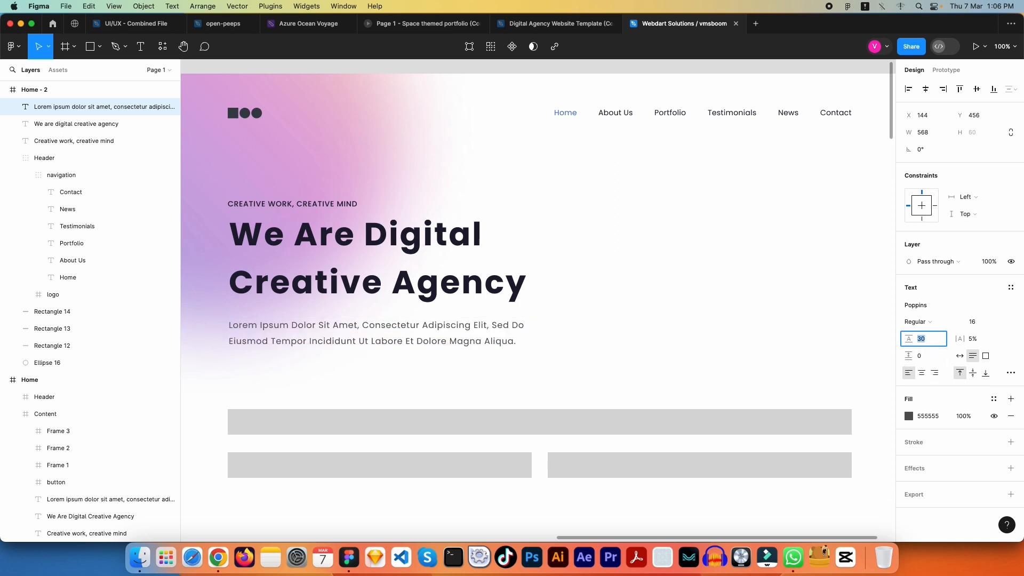
click(686, 384)
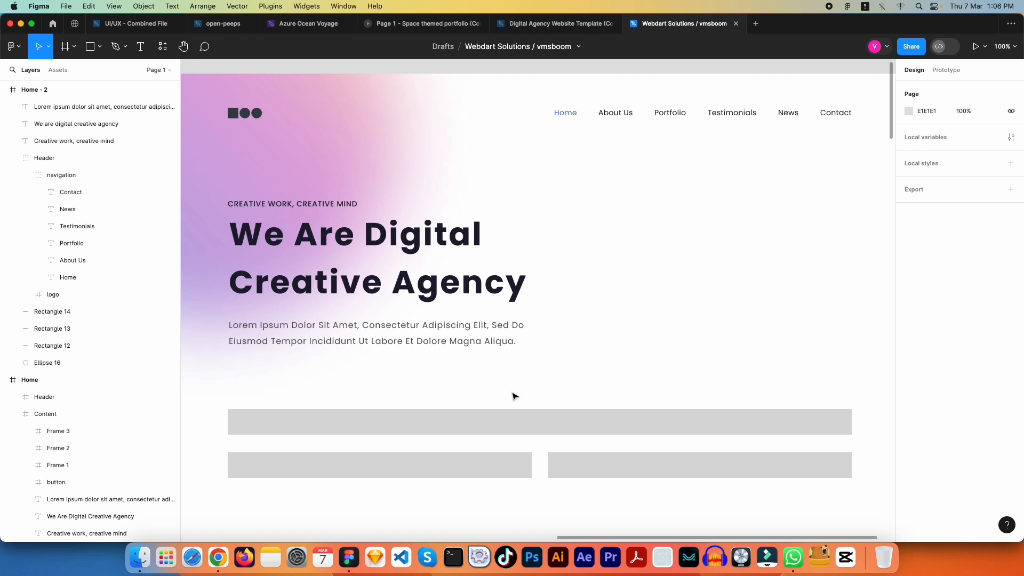
Step: Append "Sd" to the end of the description text
double_click(453, 329)
click(484, 341)
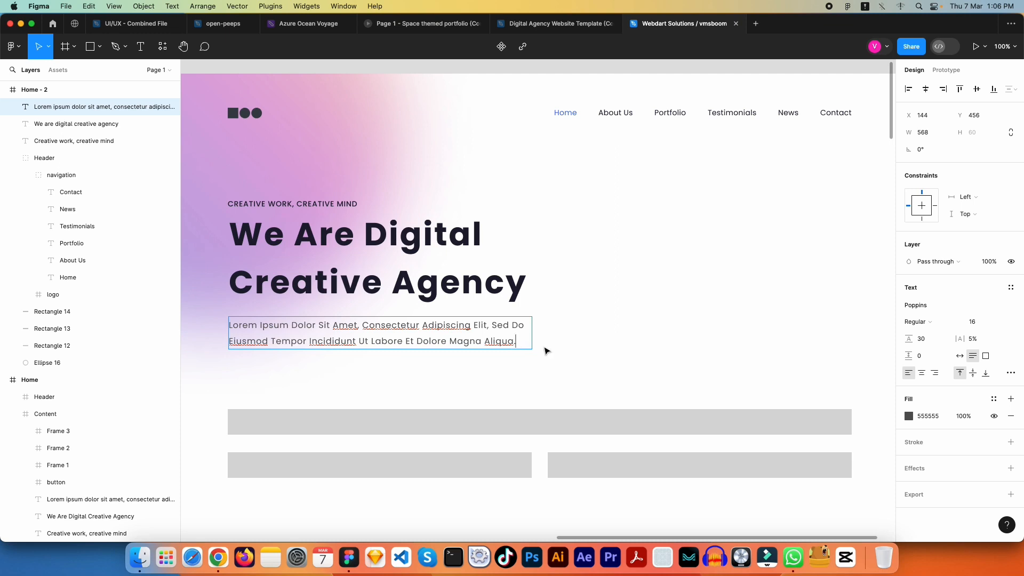
text(Sd)
key(Escape)
key(Escape)
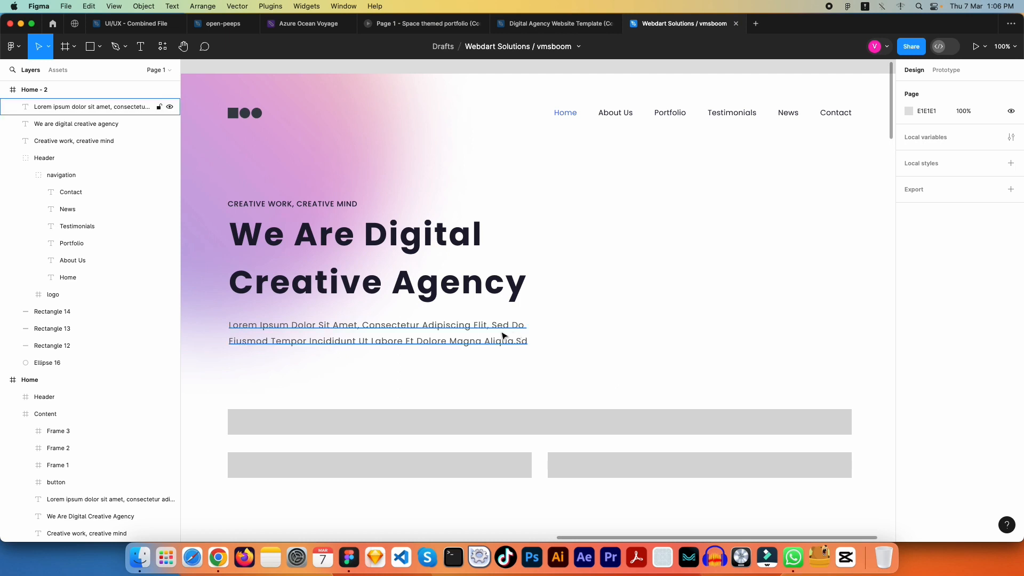
Step: Replace "Et Dolore Magna Aliqua.Sd" with a full stop so the description ends with "Ut Labore."
double_click(482, 343)
click(409, 340)
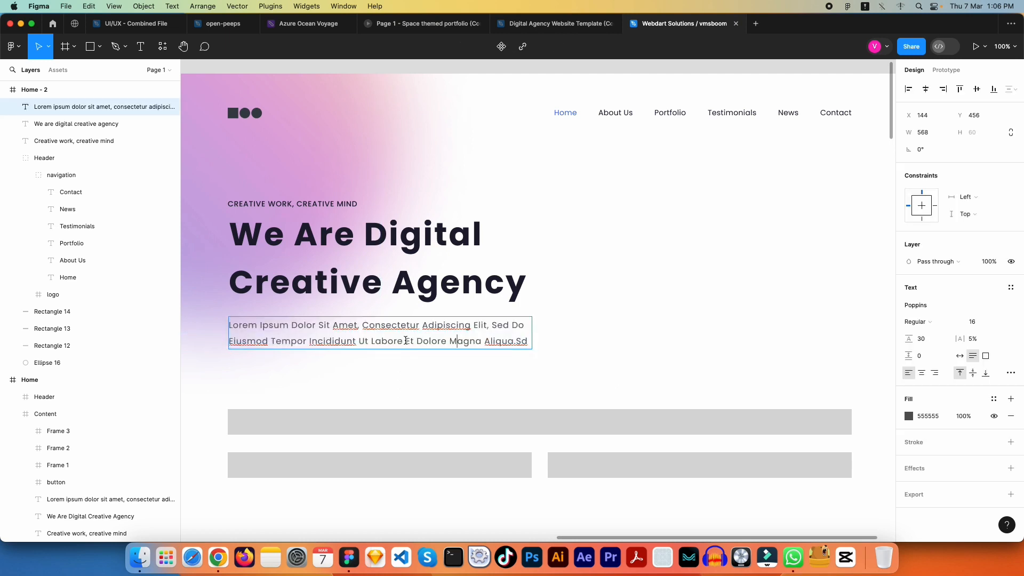
drag(404, 341, 551, 346)
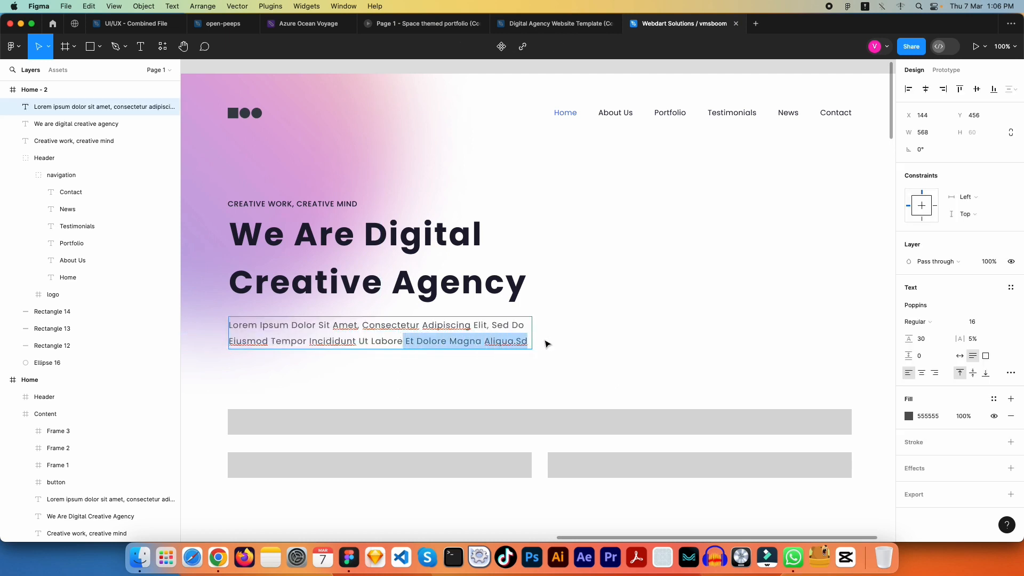
text(.)
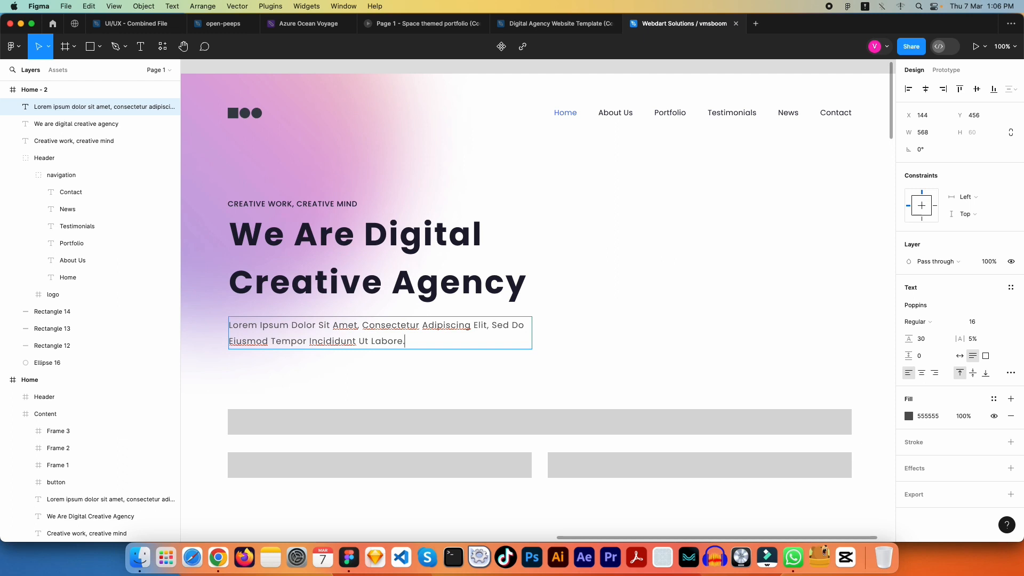
click(497, 386)
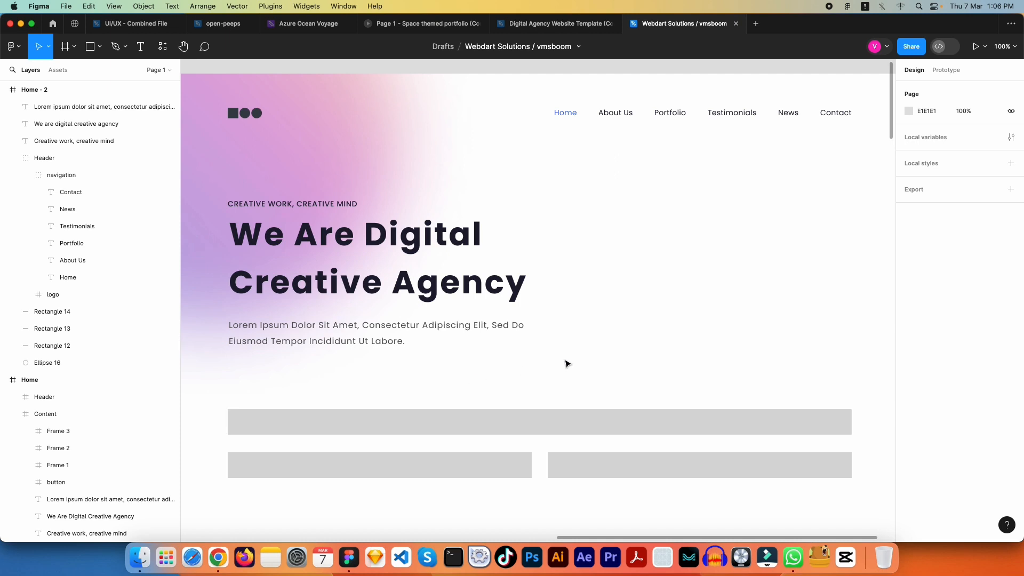
Step: Draw a button rectangle about 136 × 41 px just below the description text, near its left edge
scroll(560, 355, down, 1)
click(367, 323)
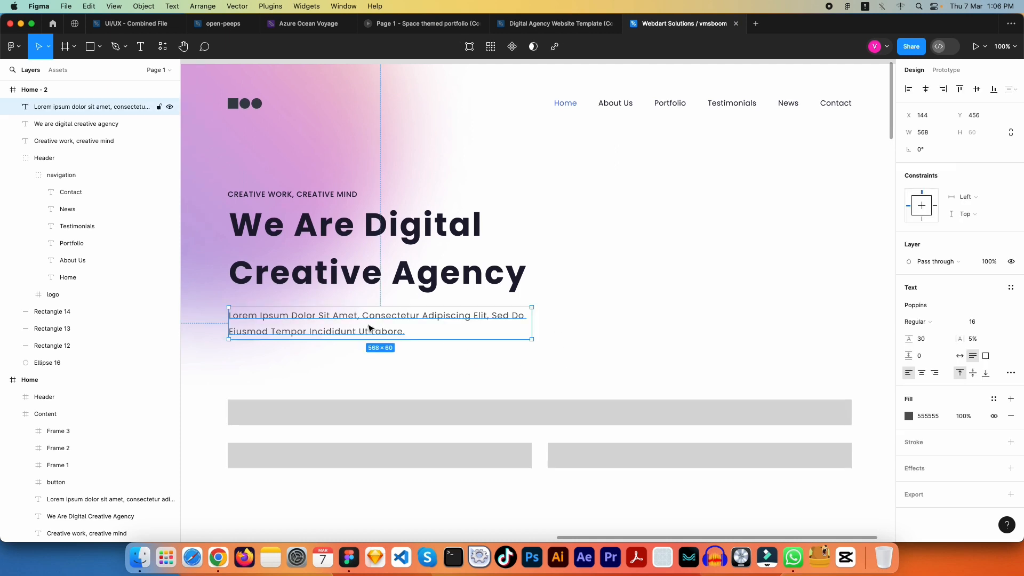
key(Escape)
drag(475, 345, 478, 309)
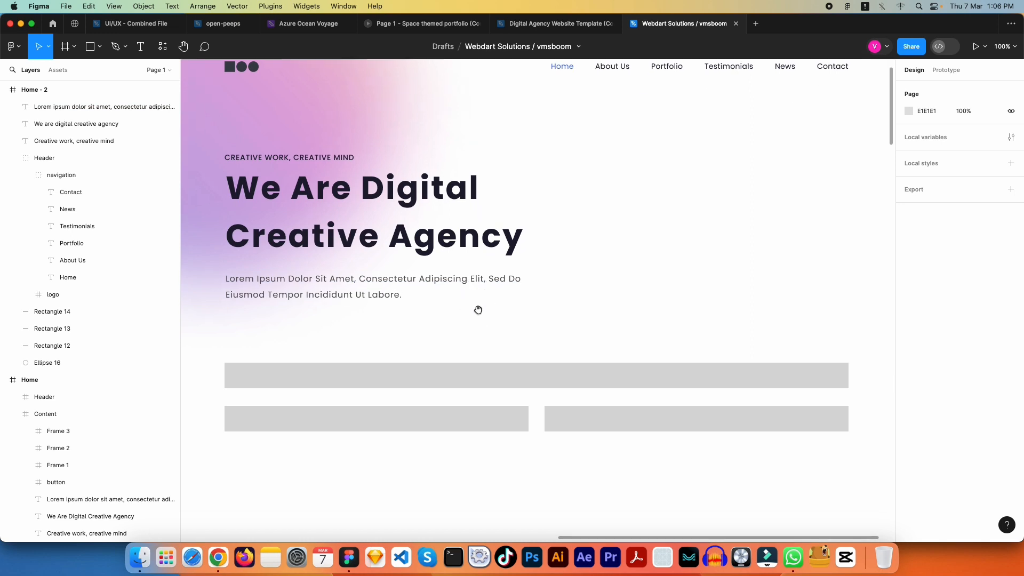
drag(478, 310, 519, 313)
drag(366, 318, 414, 310)
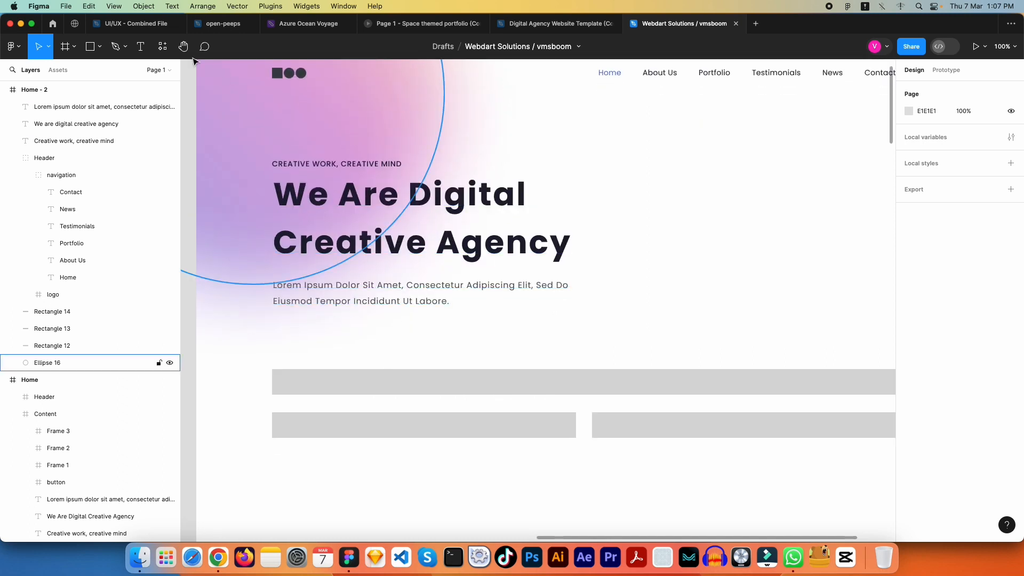
click(94, 48)
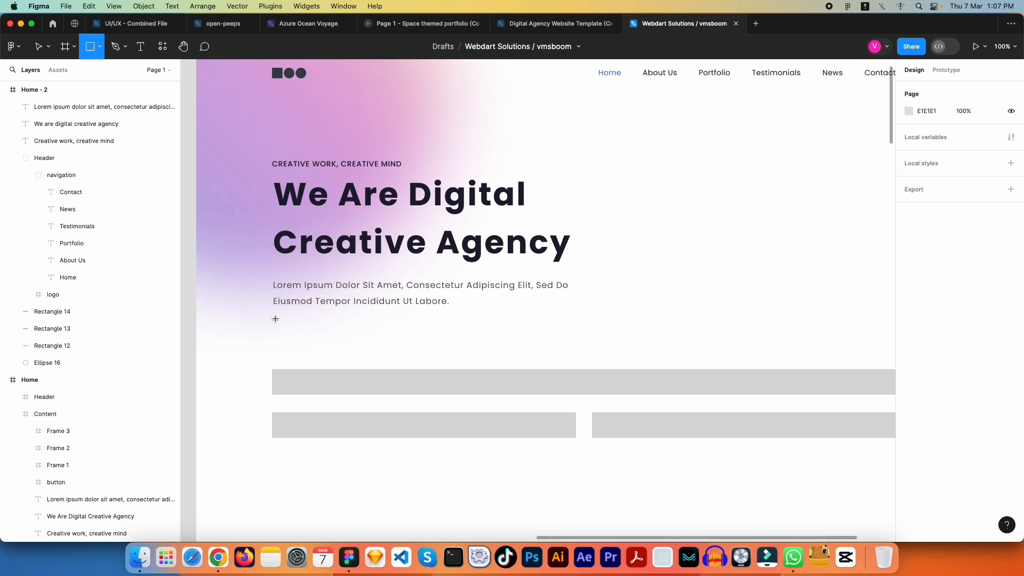
drag(274, 318, 347, 341)
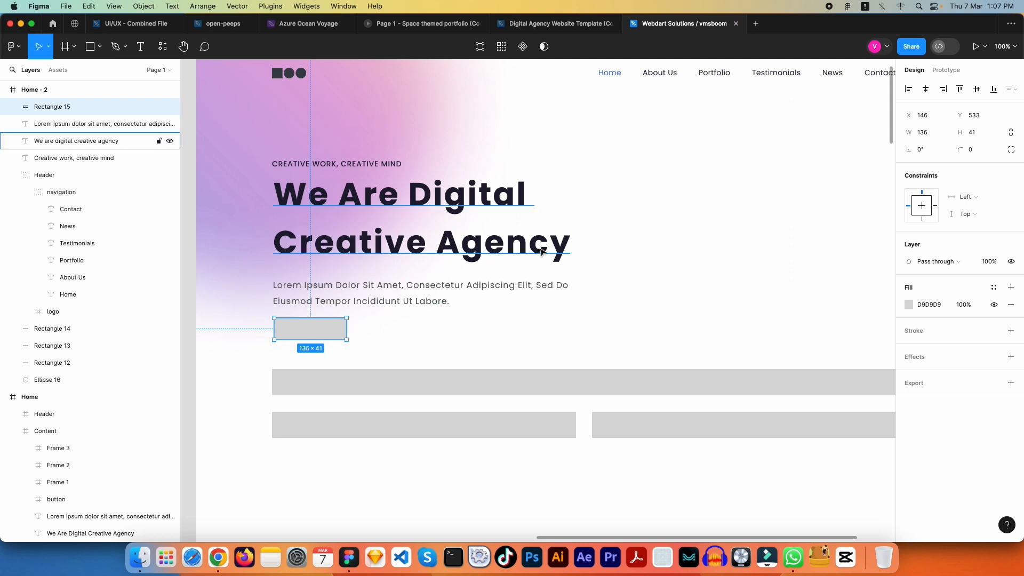
Step: Set the new rectangle's width to 140 px and its height to 48 px
click(931, 134)
text(1)
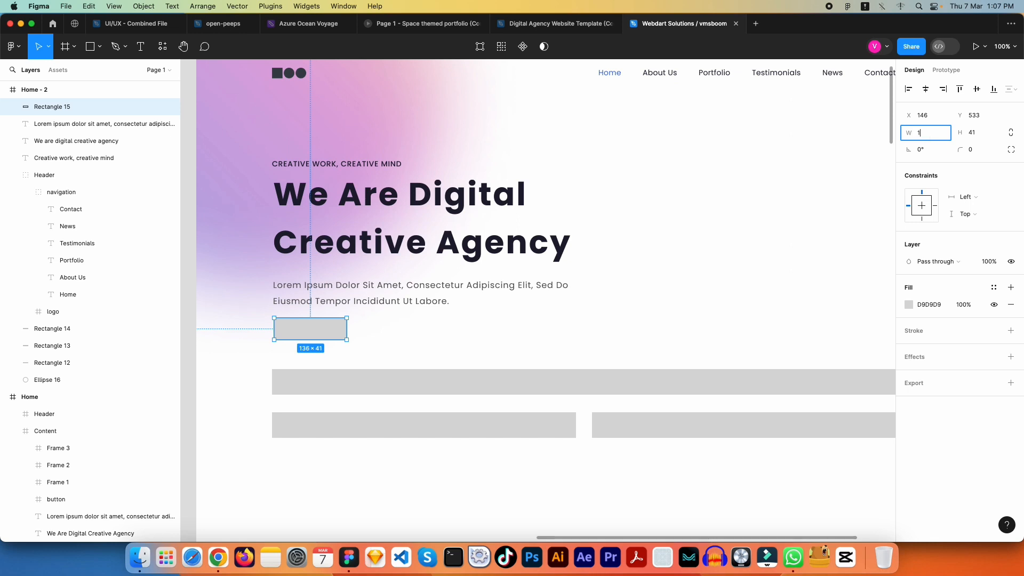
text(40)
key(Tab)
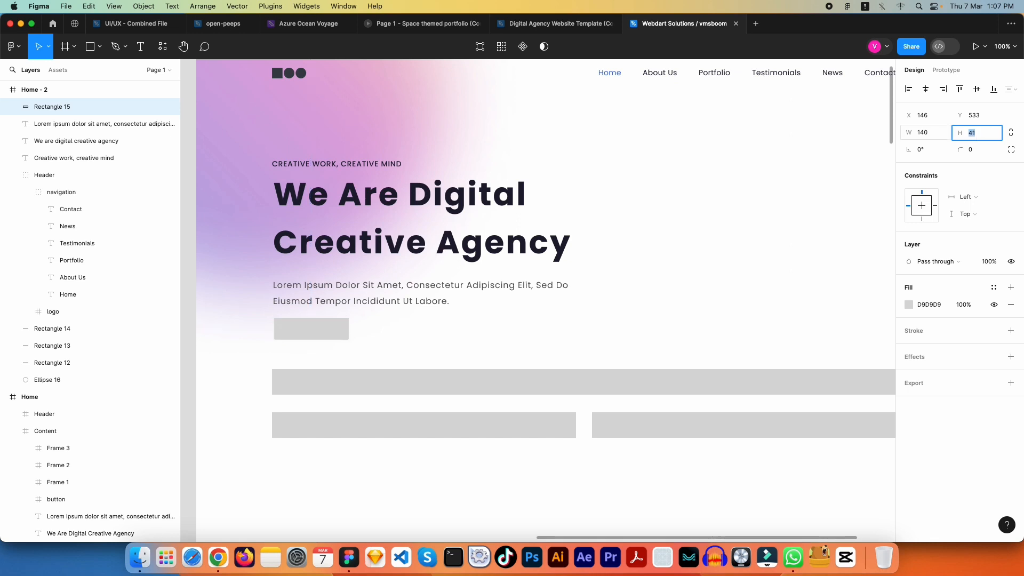
text(4)
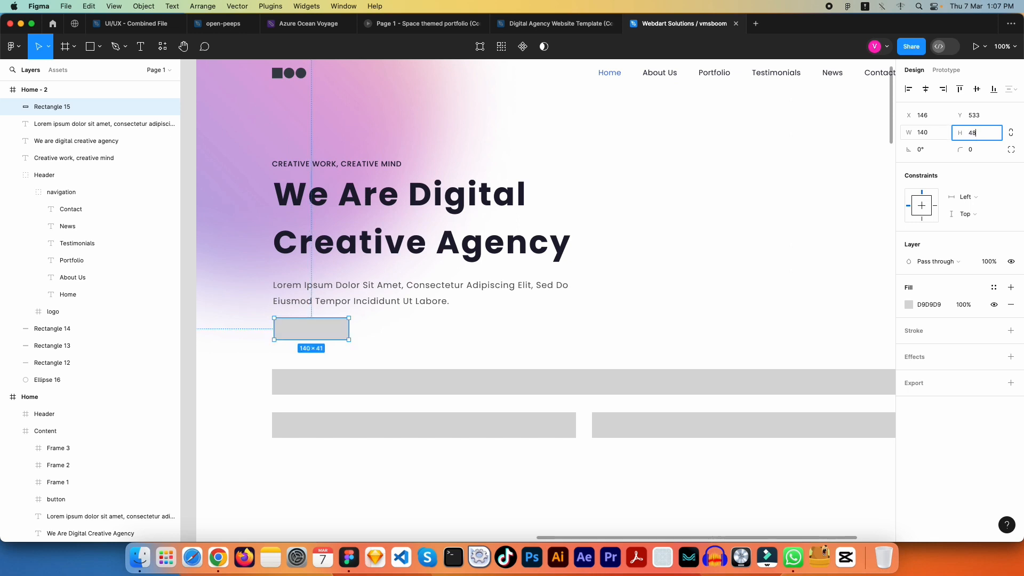
key(Return)
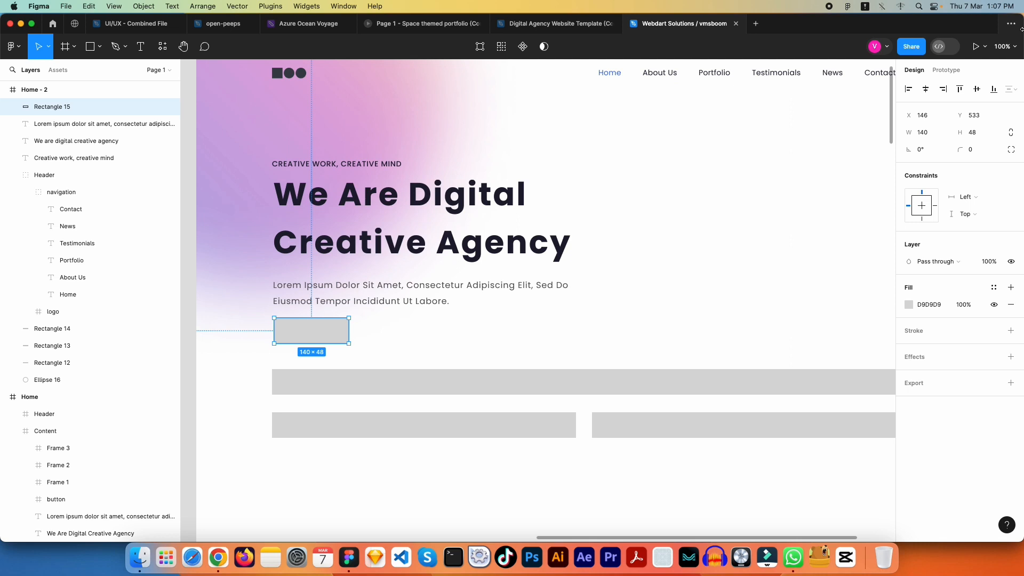
click(446, 327)
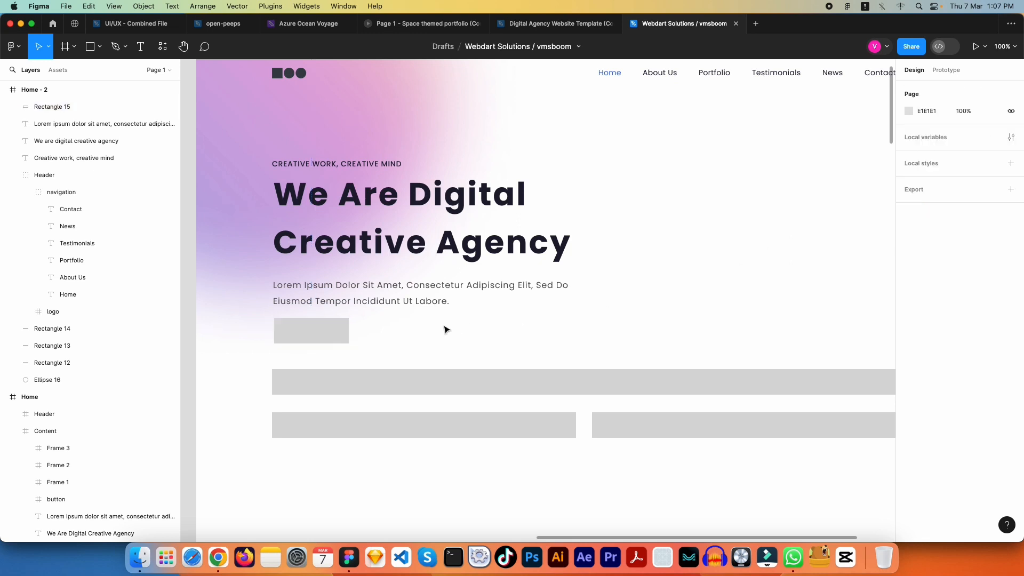
Step: Try a height of 52 px for the rectangle below the description text
click(334, 338)
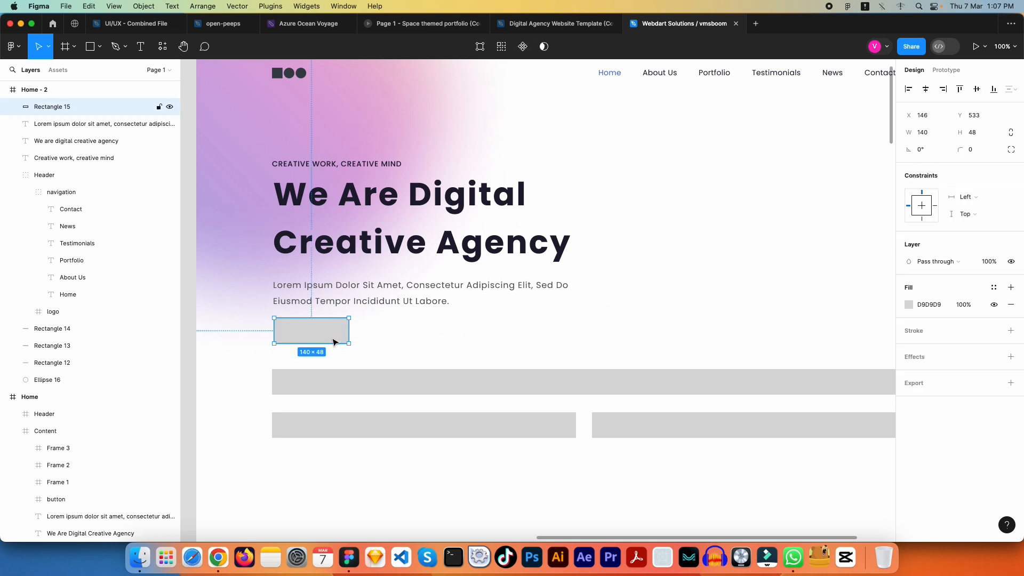
click(988, 135)
text(50)
key(super+a)
text(52)
key(Return)
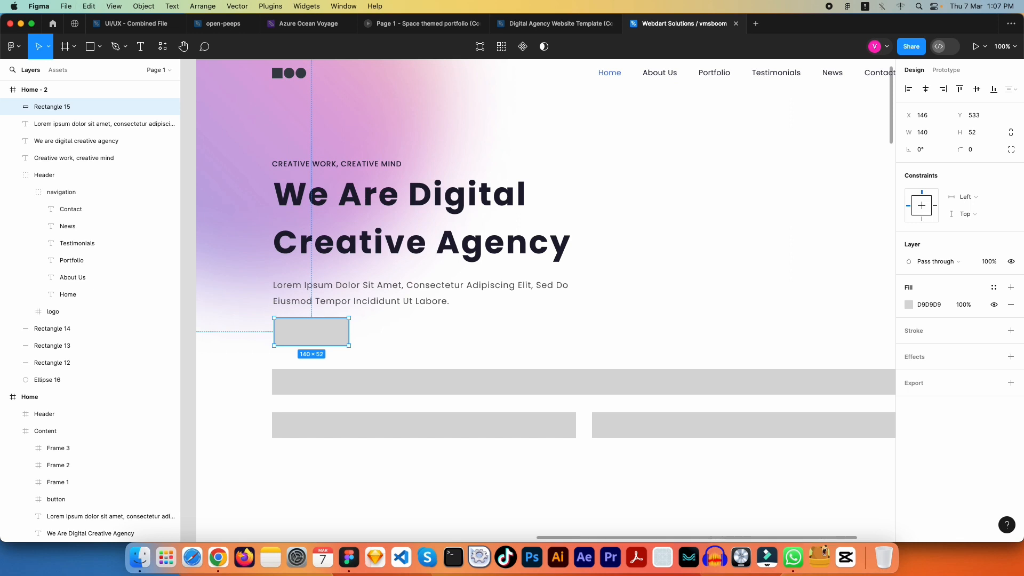
click(505, 324)
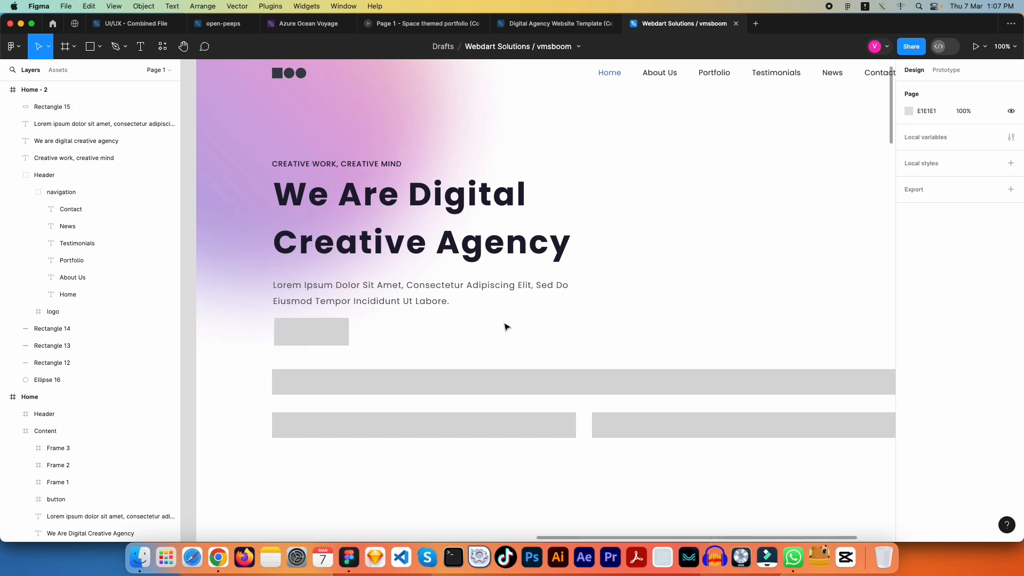
Step: Set the height of the rectangle below the description text to 48 px
click(316, 335)
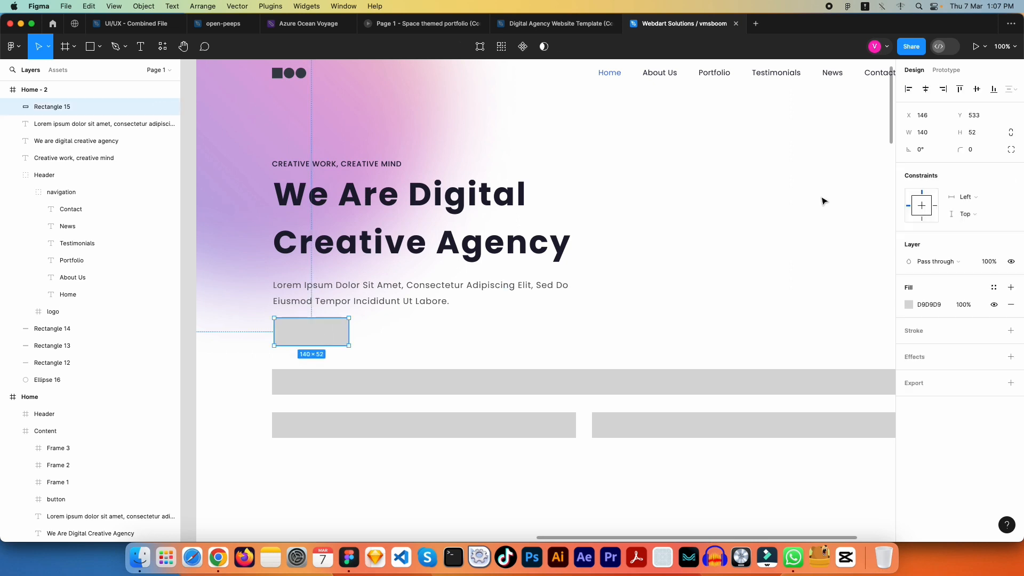
click(980, 133)
text(48)
key(Return)
click(676, 231)
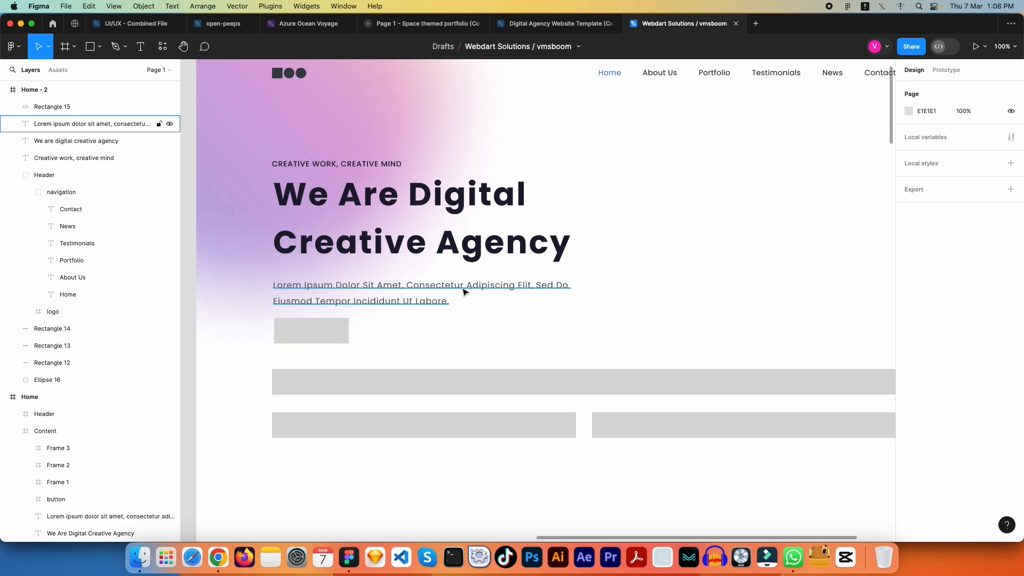
Step: Move the button rectangle to X 142, Y 546, aligned with the guide's left edge and 30 px below the description text
scroll(458, 338, down, 3)
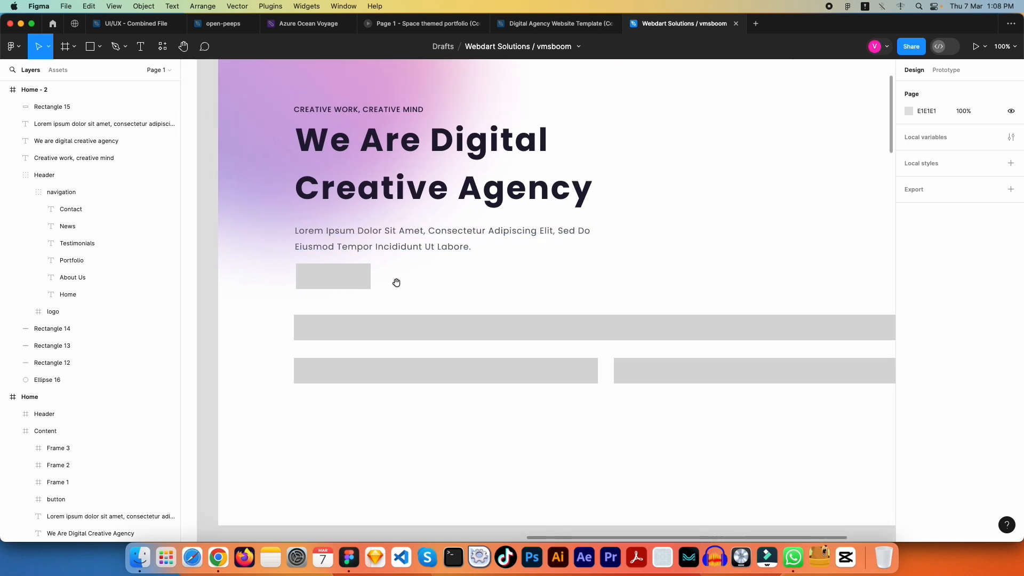
click(330, 280)
drag(327, 281, 327, 288)
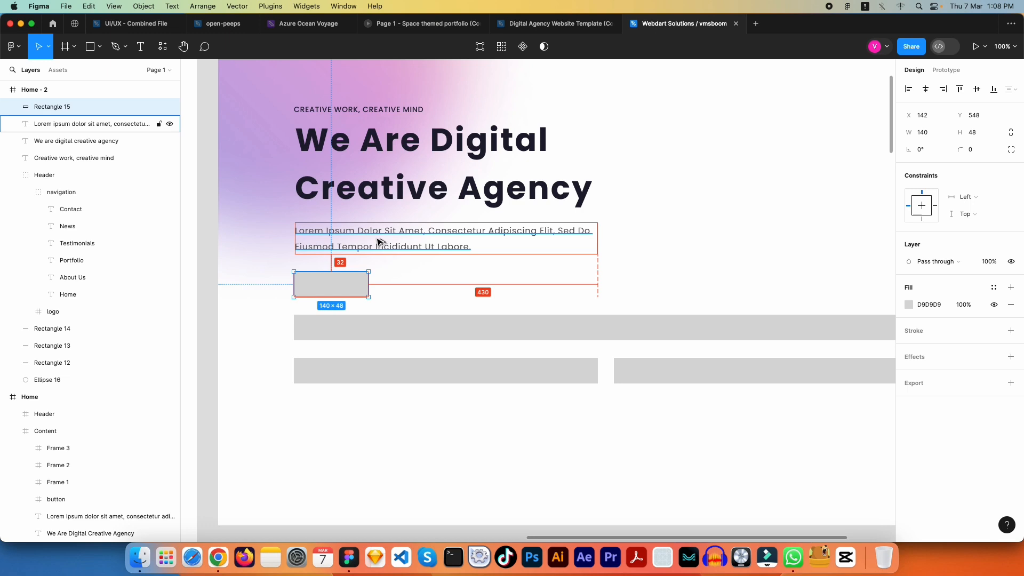
key(Up)
key(Up)
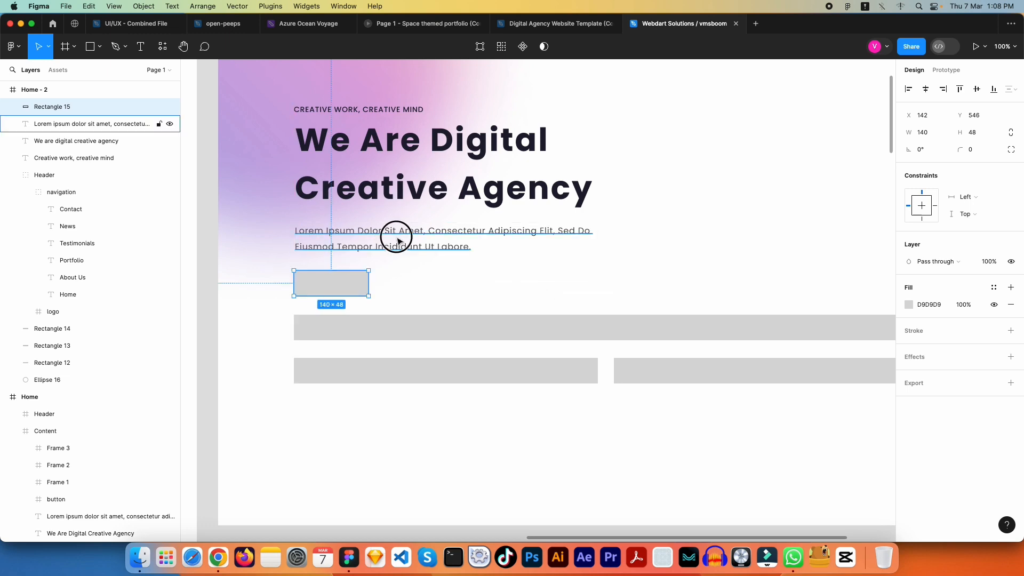
Step: Check the spacing between the headline, description text and button rectangle, and review the hero layout
click(396, 238)
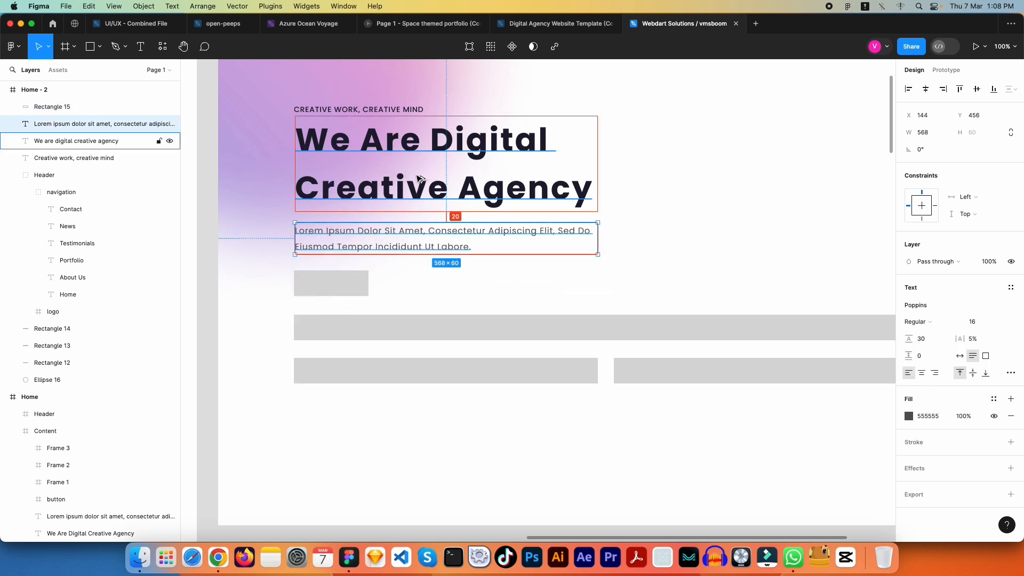
click(411, 182)
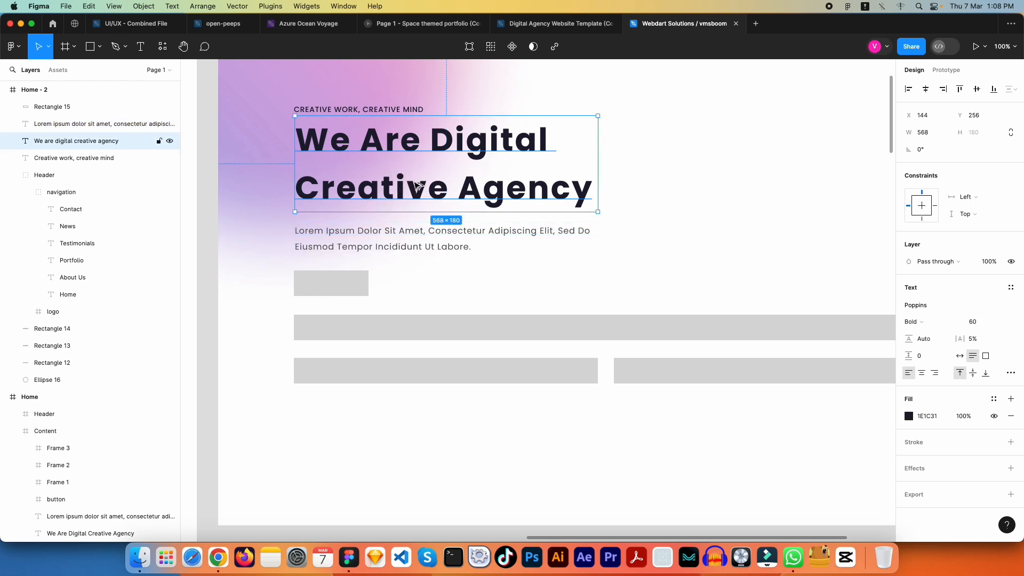
key(alt)
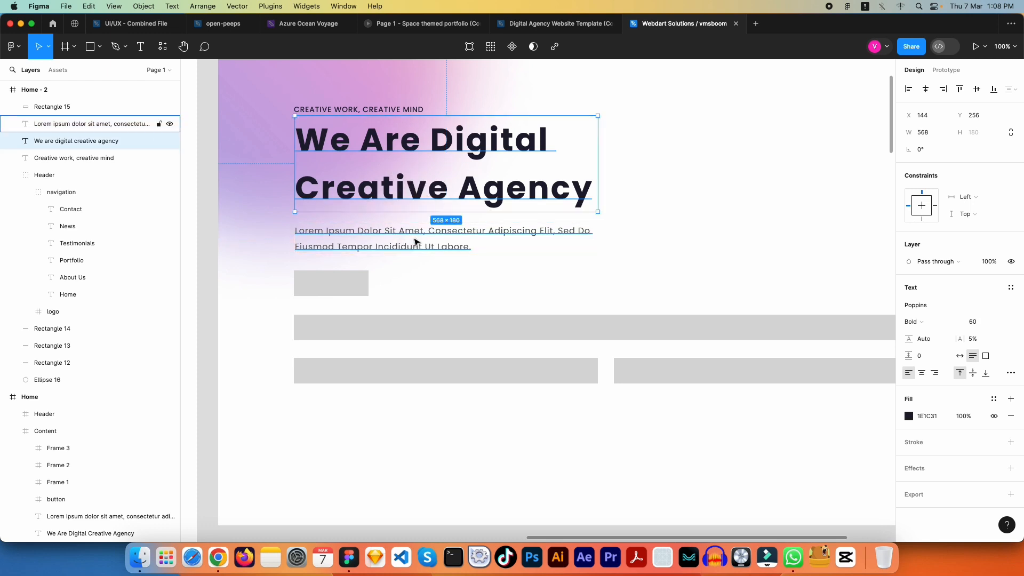
key(alt)
click(398, 238)
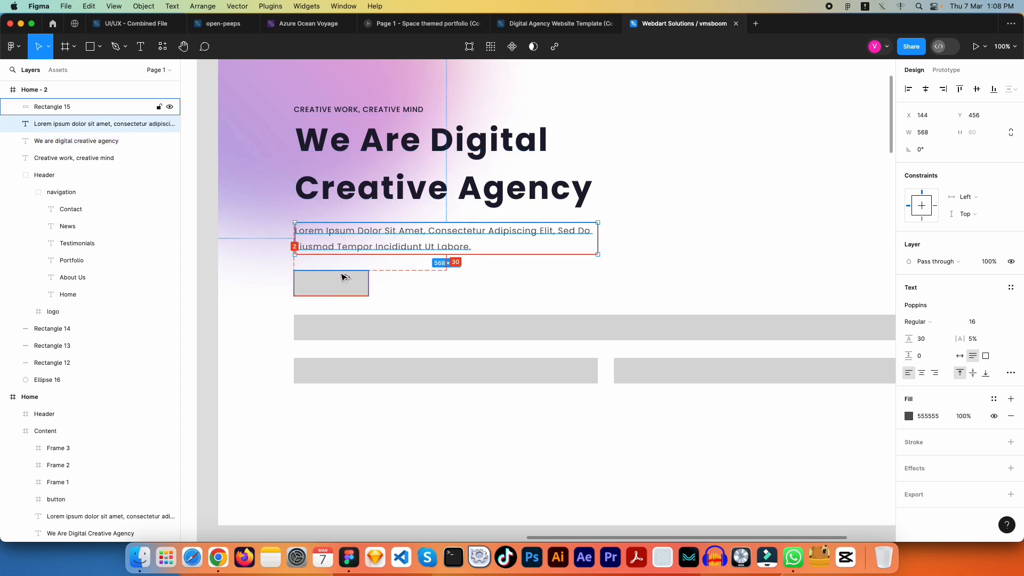
click(377, 287)
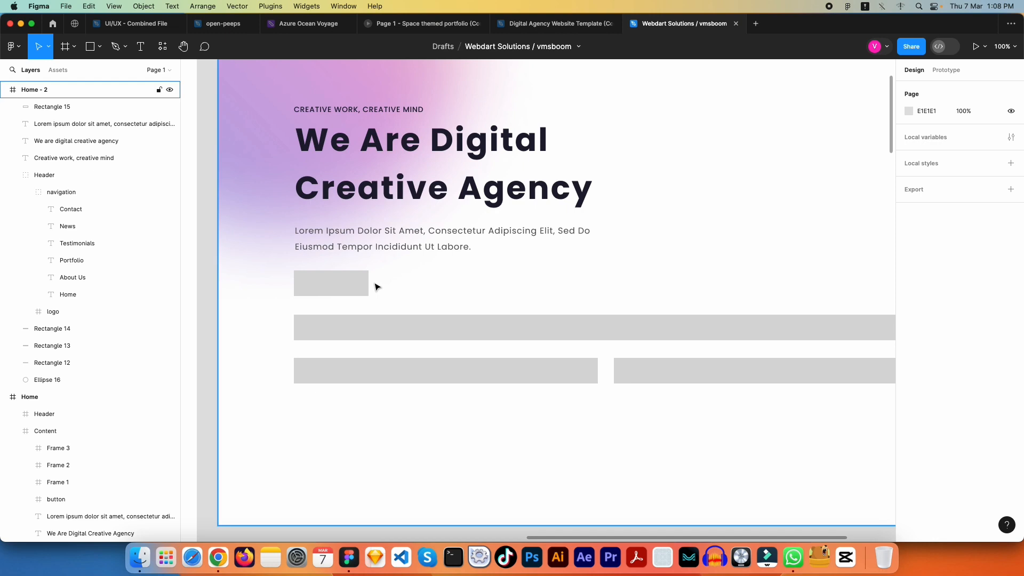
key(shift+0)
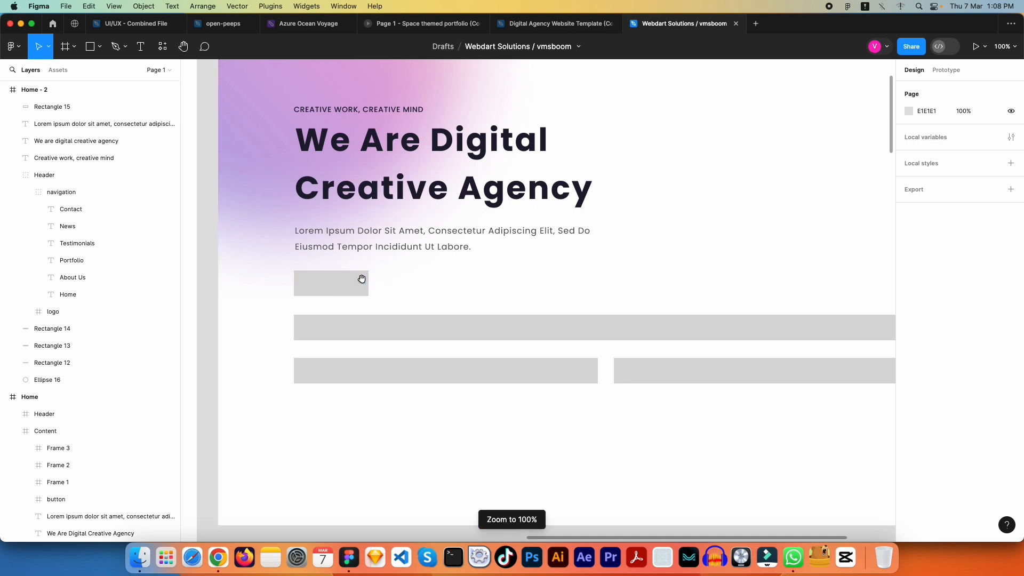
drag(370, 283, 310, 331)
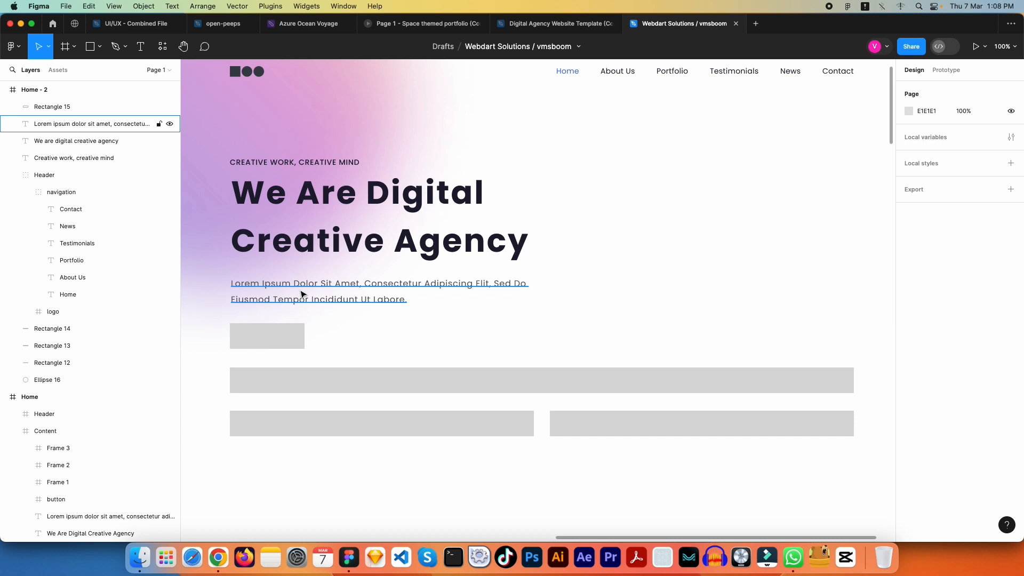
scroll(347, 300, down, 1)
scroll(348, 300, left, 2)
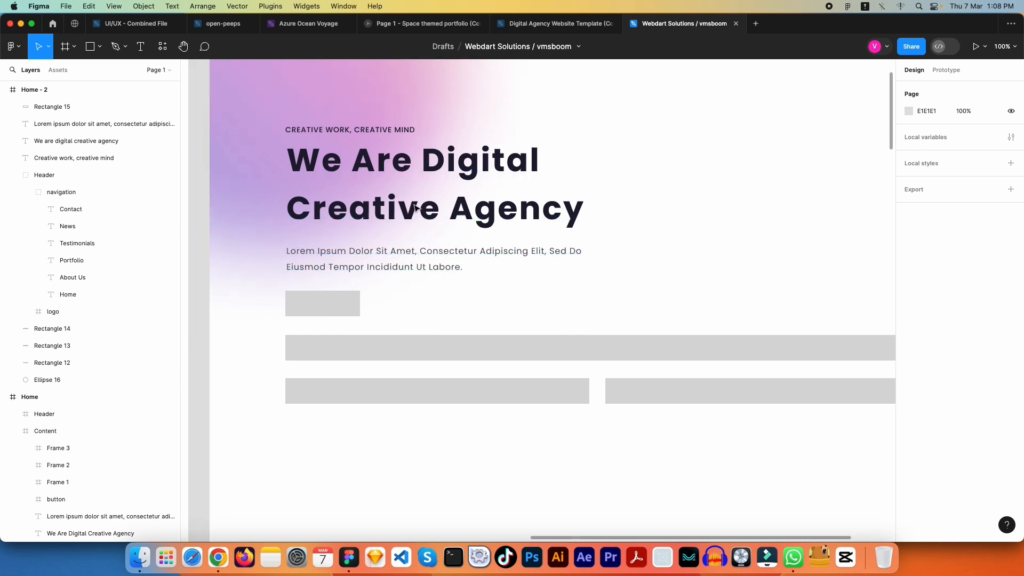
scroll(348, 299, down, 2)
scroll(348, 298, left, 2)
click(346, 277)
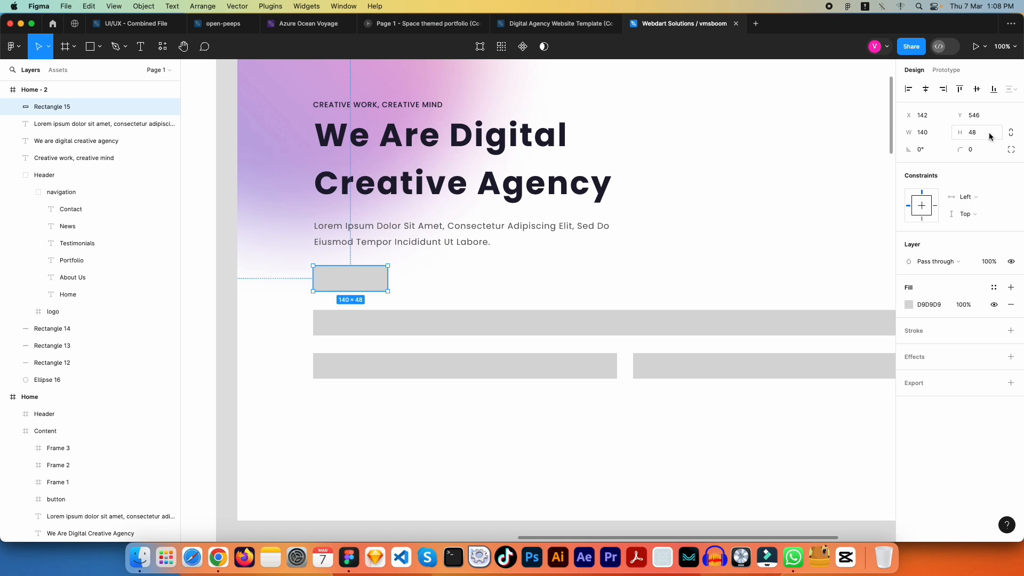
click(457, 289)
drag(526, 267, 504, 412)
scroll(513, 294, down, 2)
scroll(513, 294, right, 1)
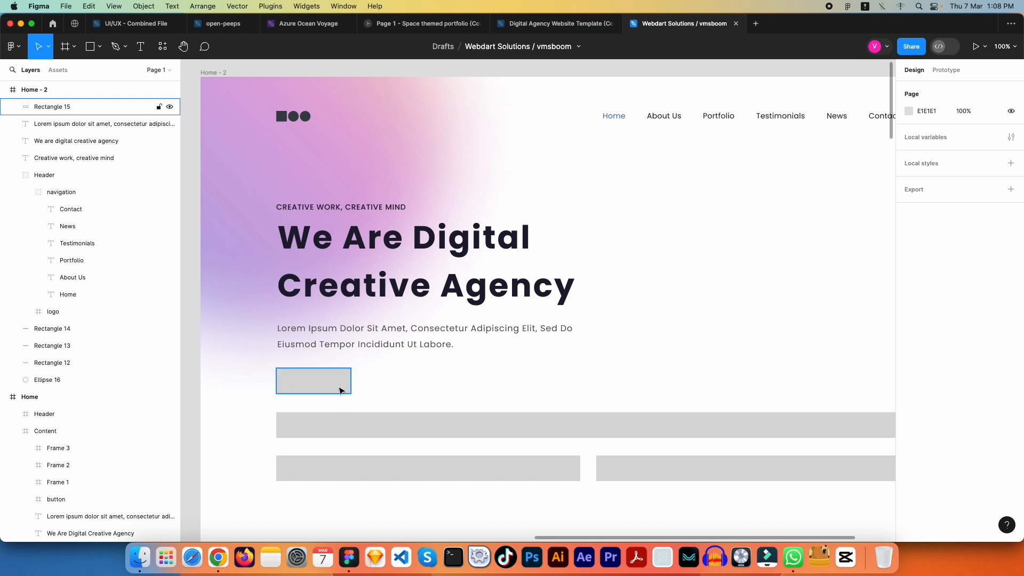
Step: Rename the button rectangle's layer as bg
click(323, 380)
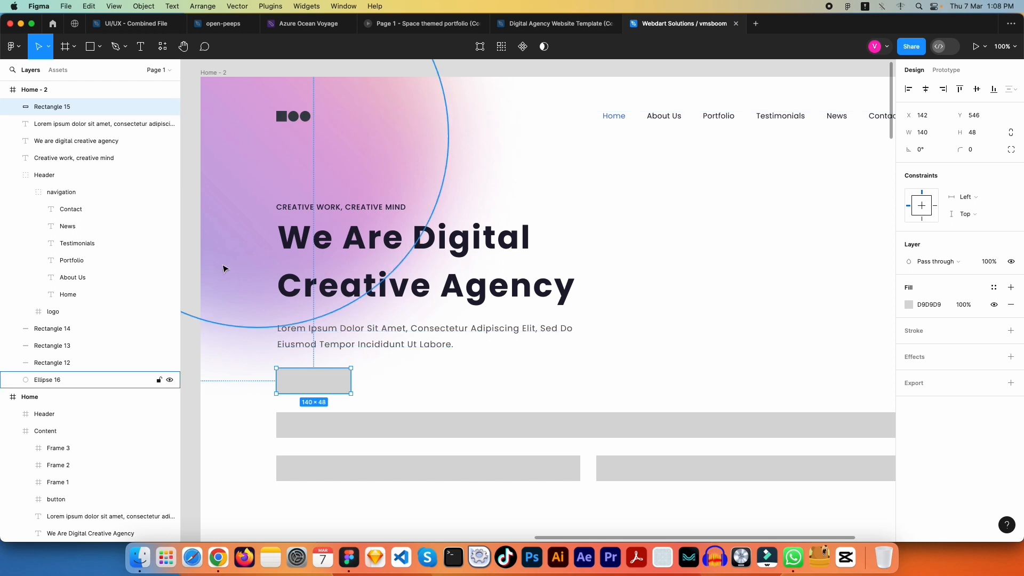
double_click(57, 108)
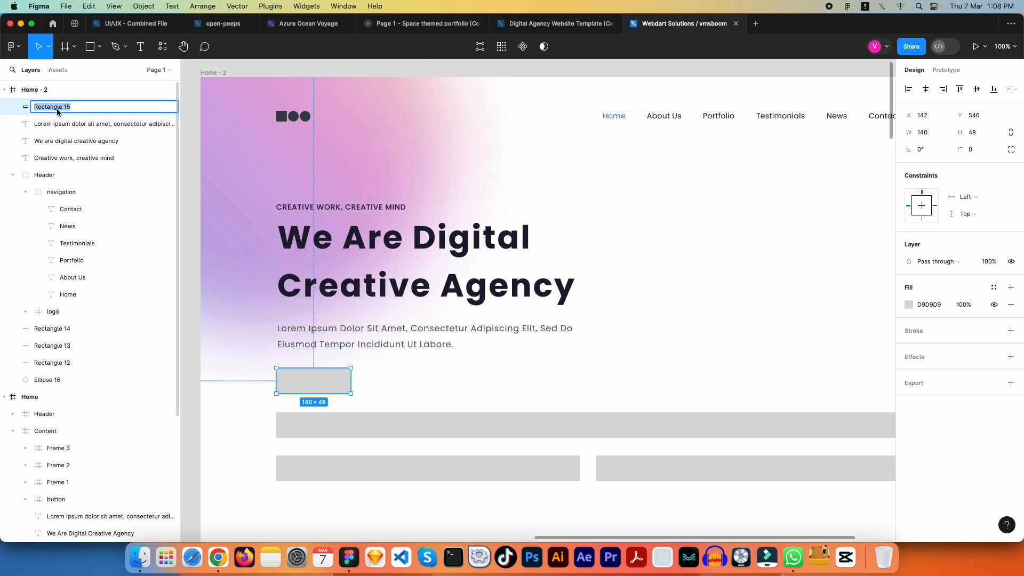
text(bg)
key(Return)
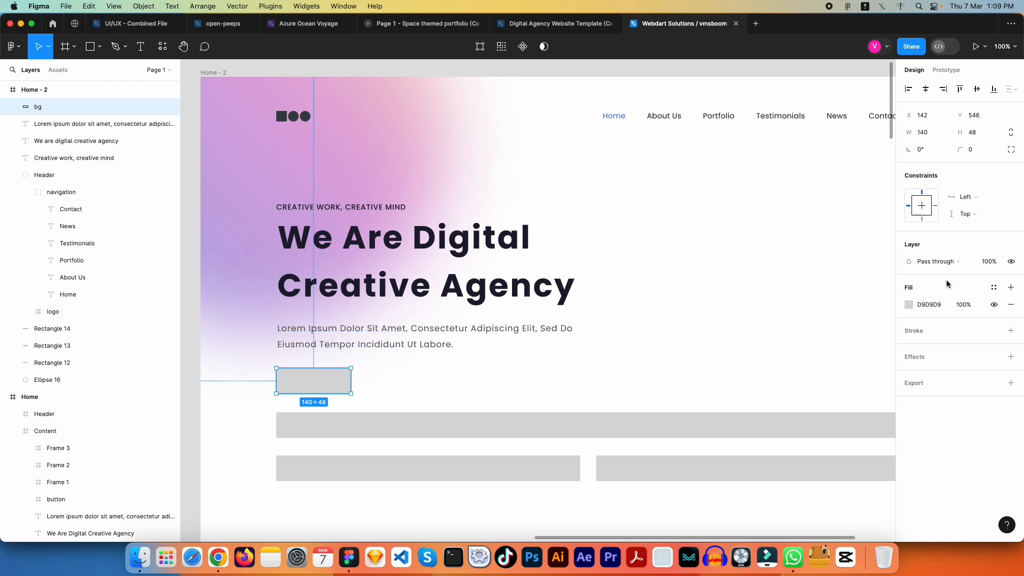
click(979, 155)
click(1012, 150)
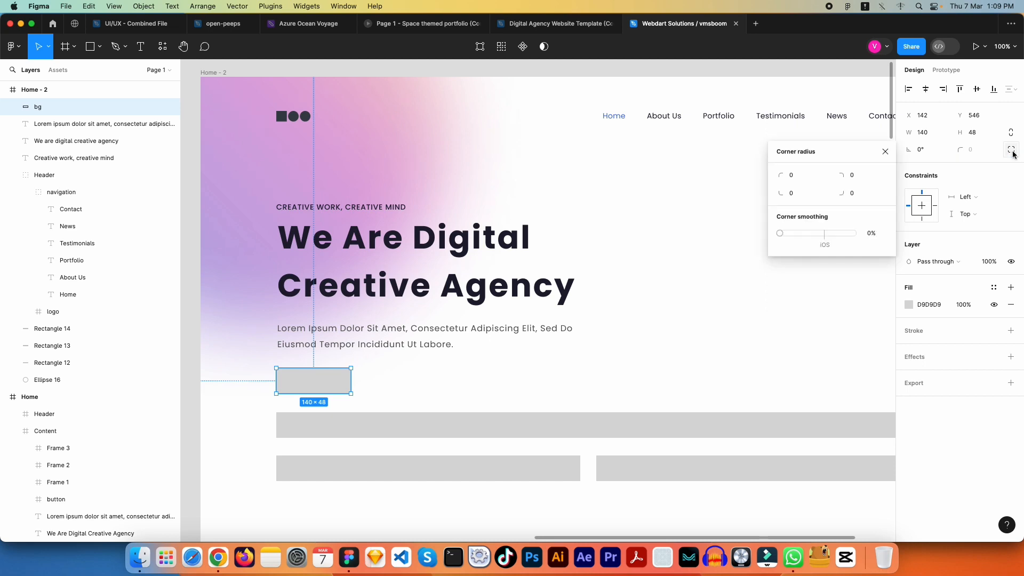
click(795, 175)
key(Tab)
key(Tab)
key(Tab)
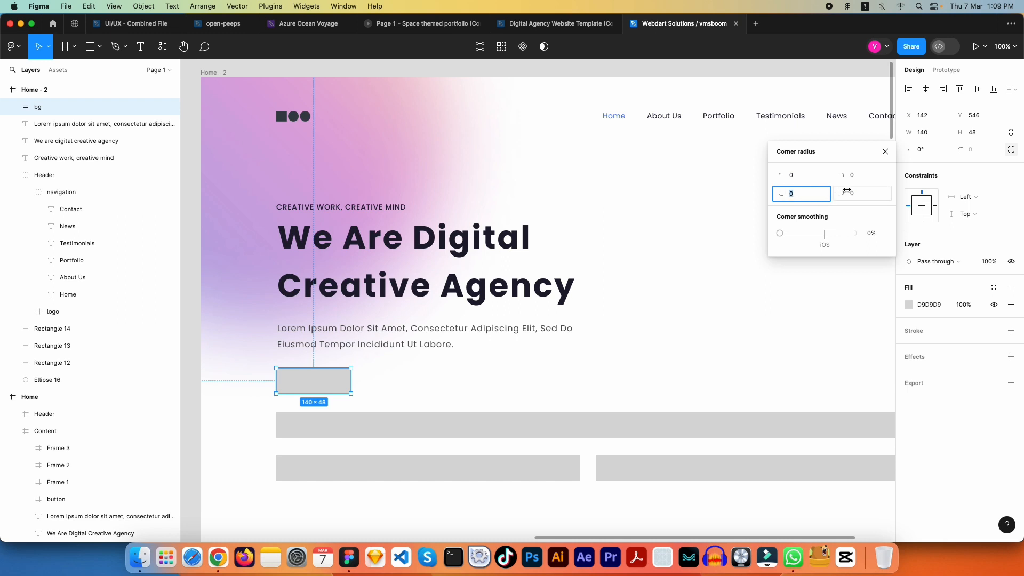
Step: Try a corner radius of 8 on the bg rectangle
click(974, 148)
click(978, 151)
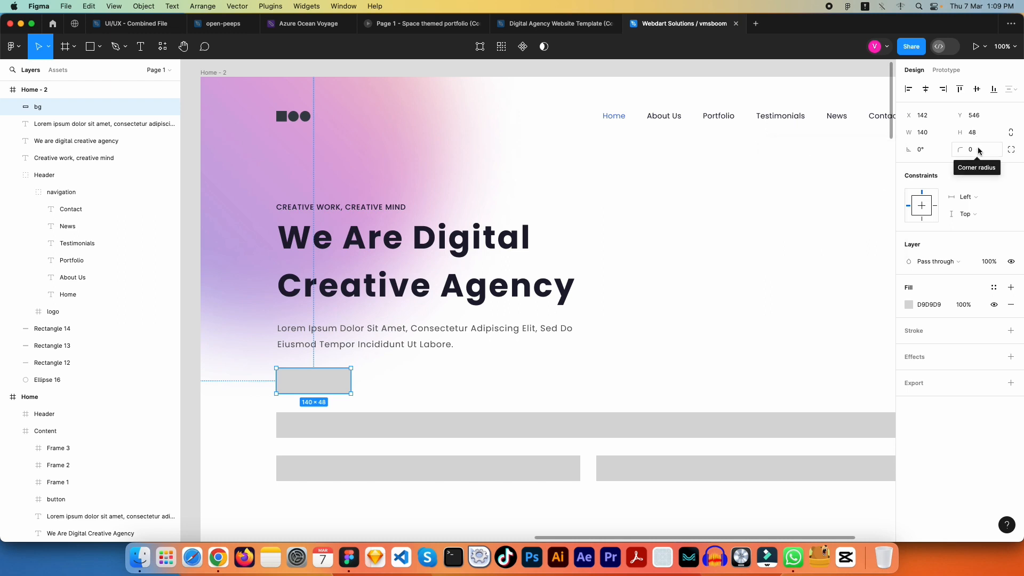
click(978, 150)
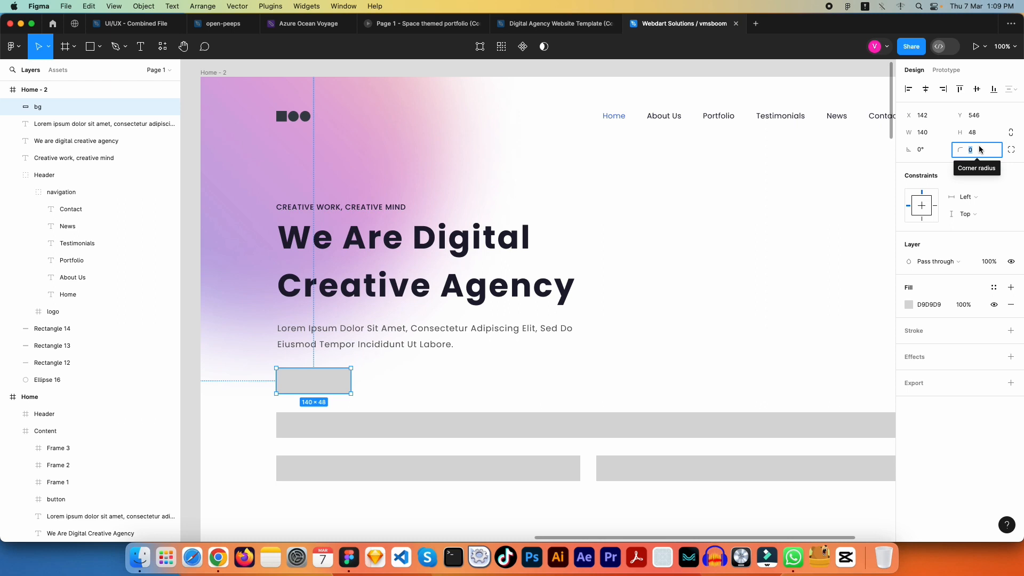
text(8)
key(Return)
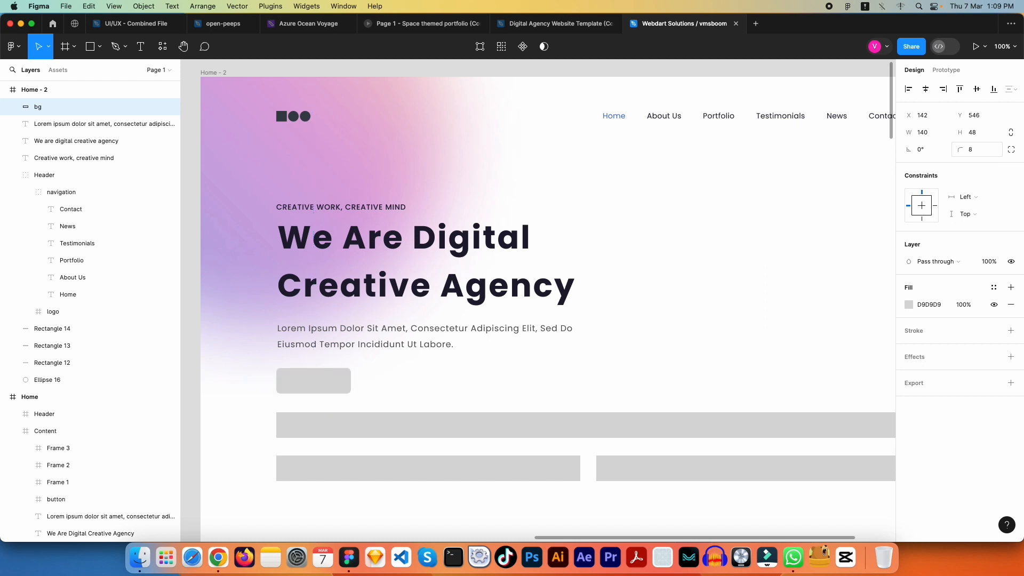
click(679, 264)
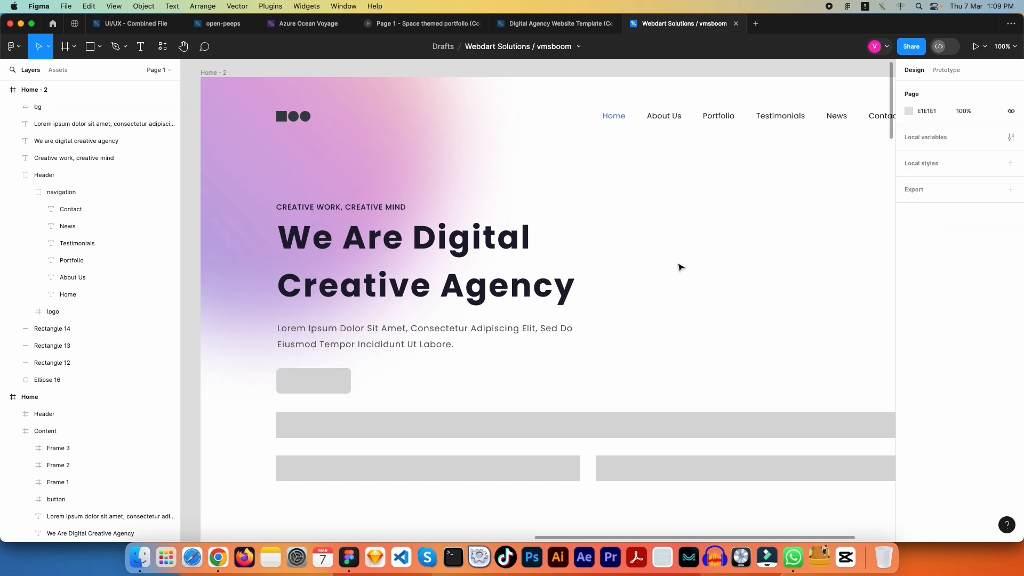
Step: Set the bg rectangle's corner radius to 6 and check its gap to the description text
drag(415, 383, 433, 363)
click(322, 377)
click(385, 394)
click(343, 347)
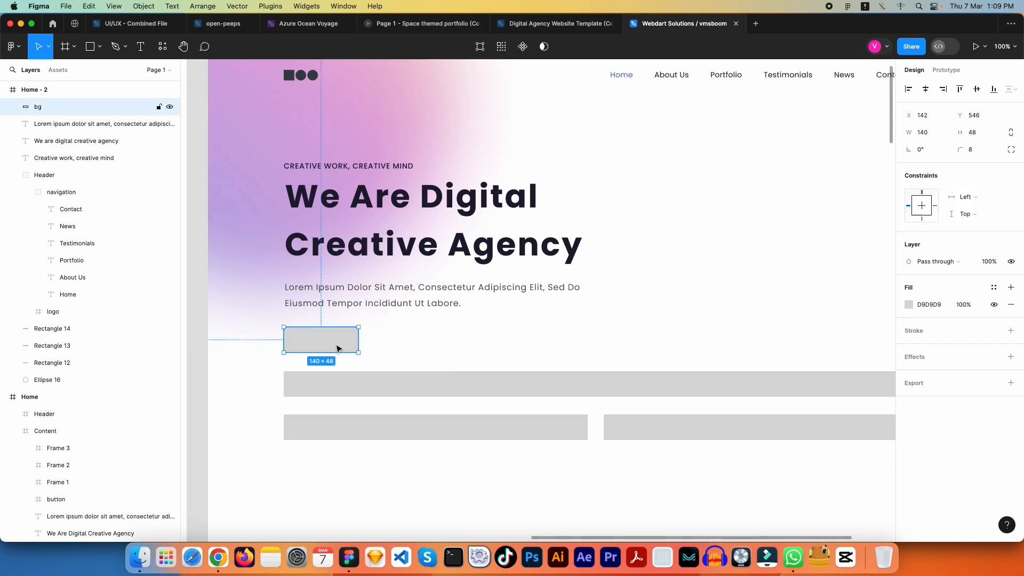
click(971, 150)
key(Return)
click(629, 255)
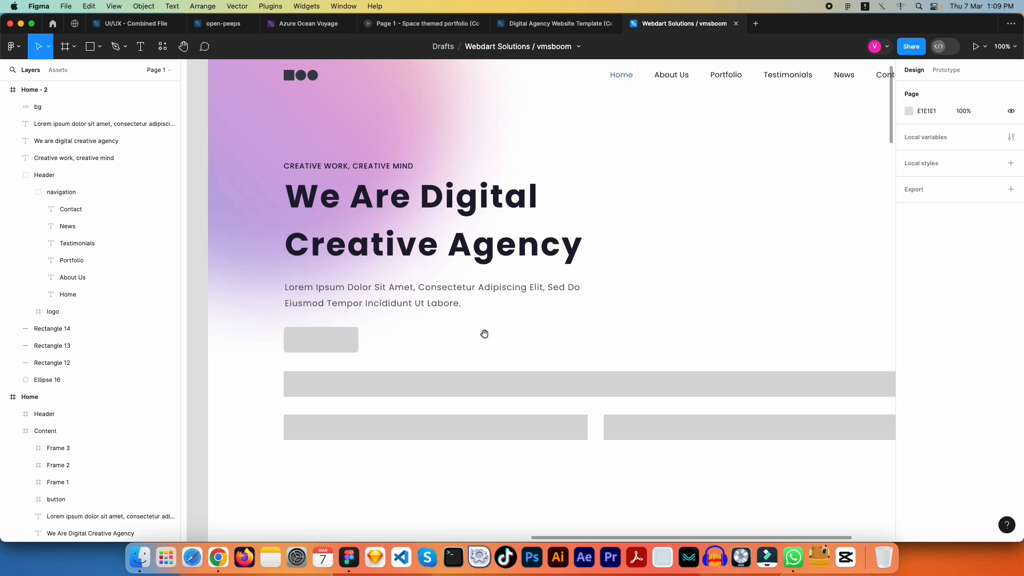
drag(487, 329, 498, 302)
click(362, 312)
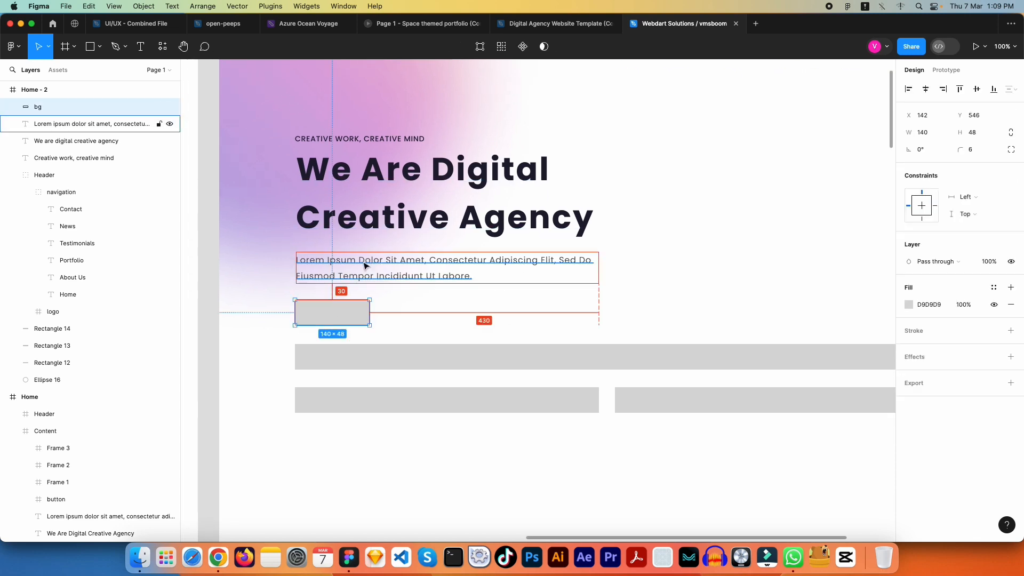
click(432, 299)
Step: Copy the fill colour 4270EC from the Home navigation link and apply it to the bg rectangle
scroll(450, 313, down, 1)
drag(450, 313, 493, 425)
super+click(648, 154)
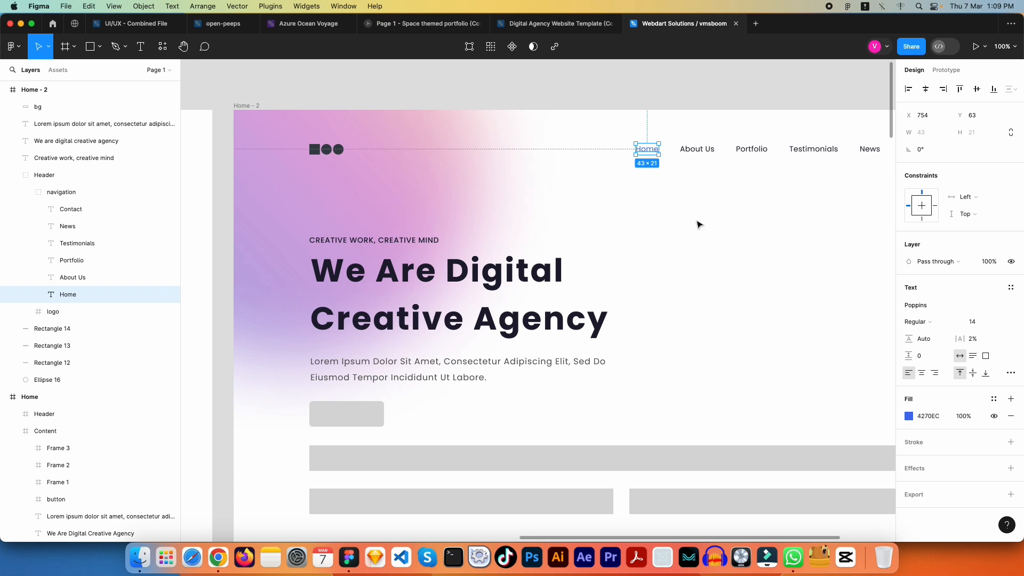
click(642, 152)
click(930, 416)
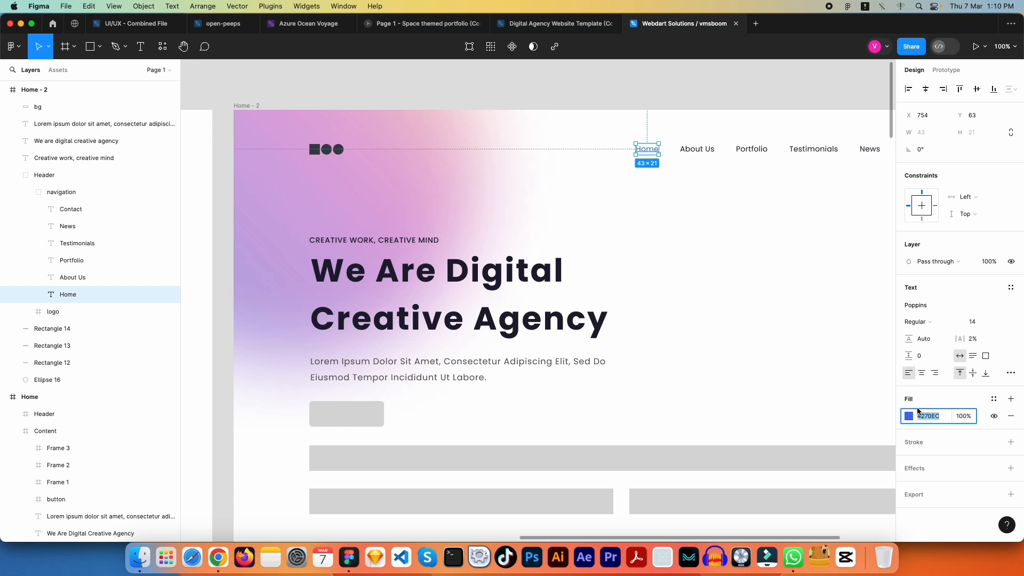
key(Escape)
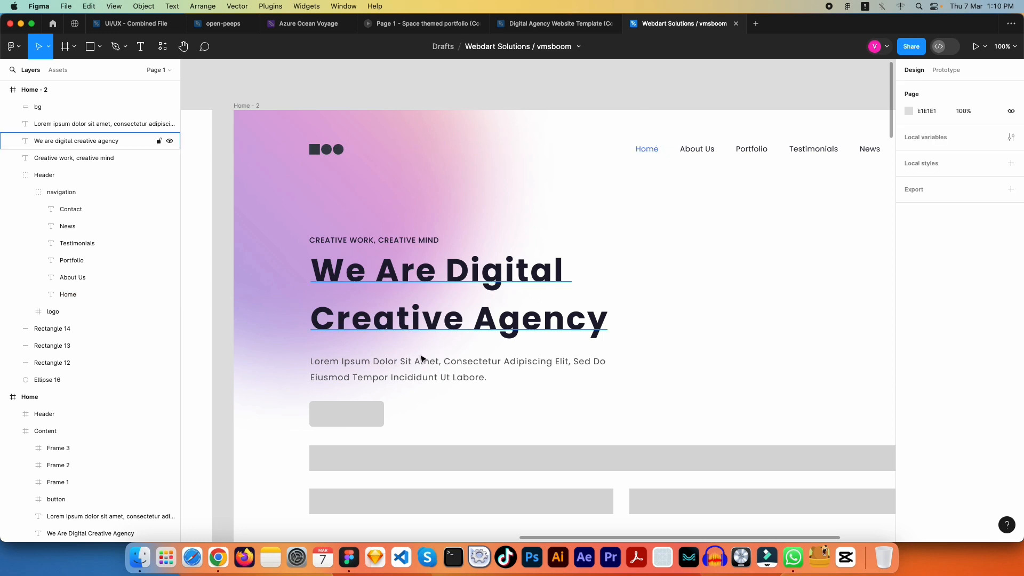
click(325, 414)
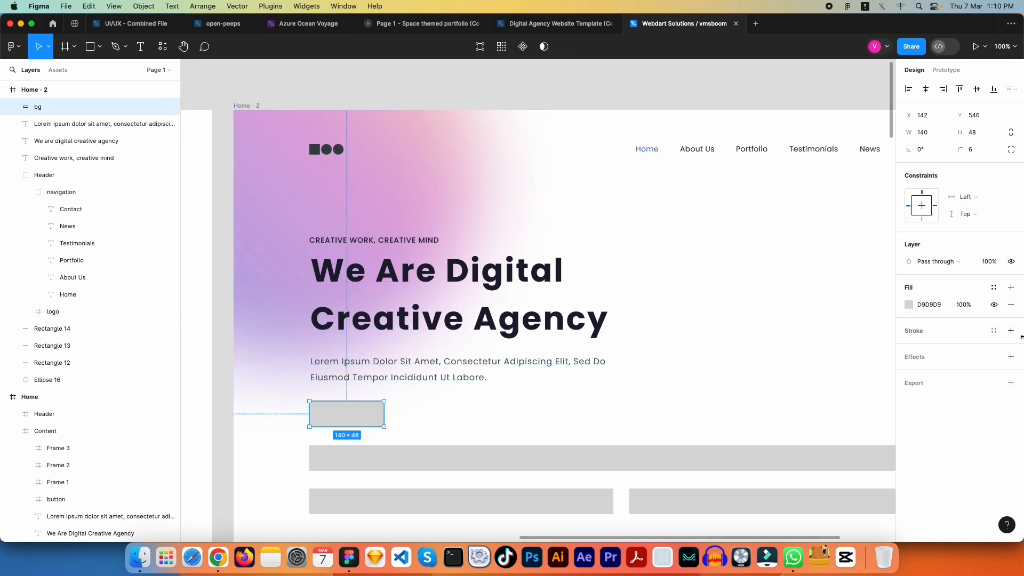
click(929, 305)
text(427DEC)
key(Return)
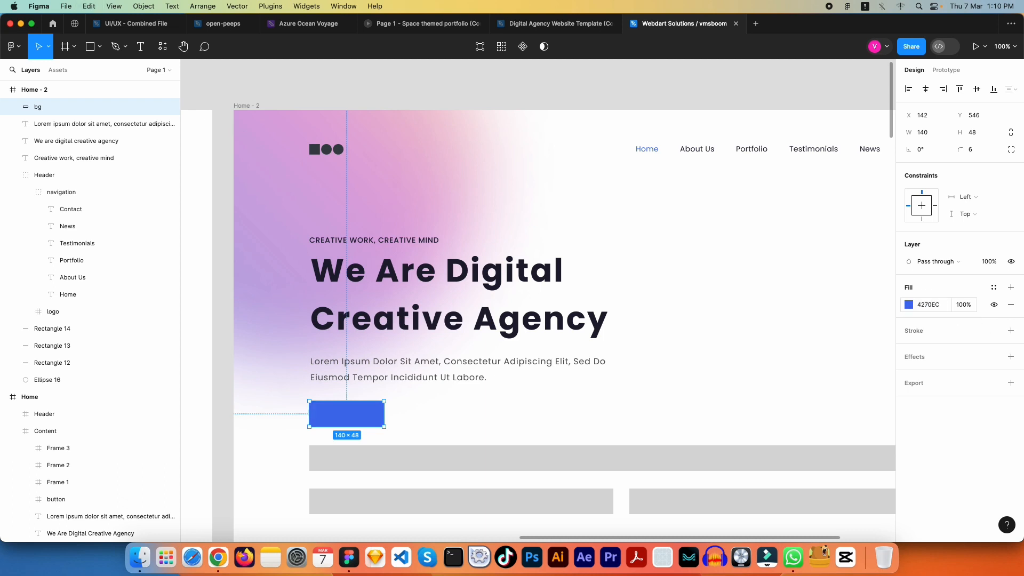
Step: Add the text "Get Started" over the blue rectangle below the Home - 2 hero paragraph
click(548, 400)
scroll(470, 407, down, 3)
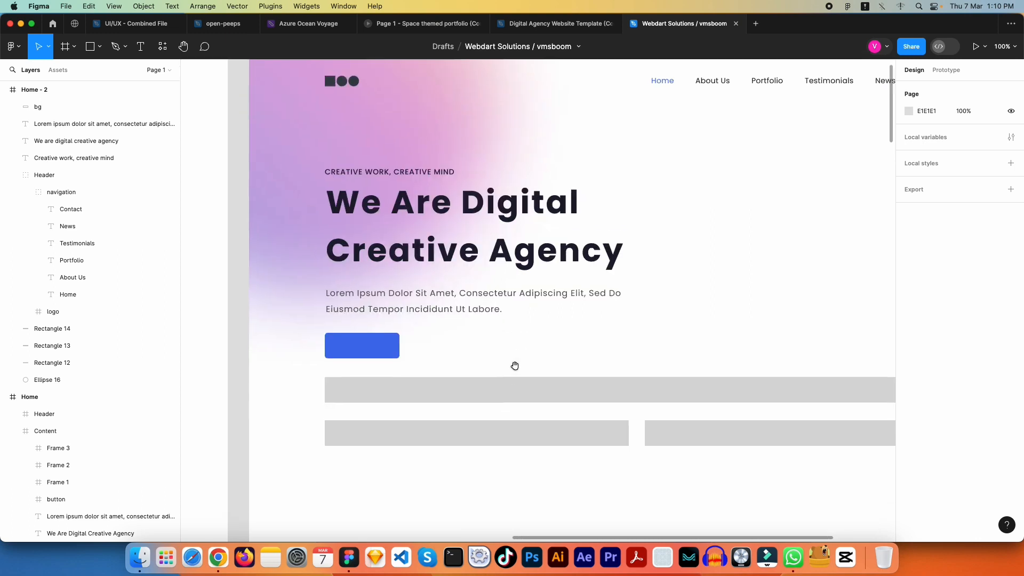
drag(542, 345, 527, 411)
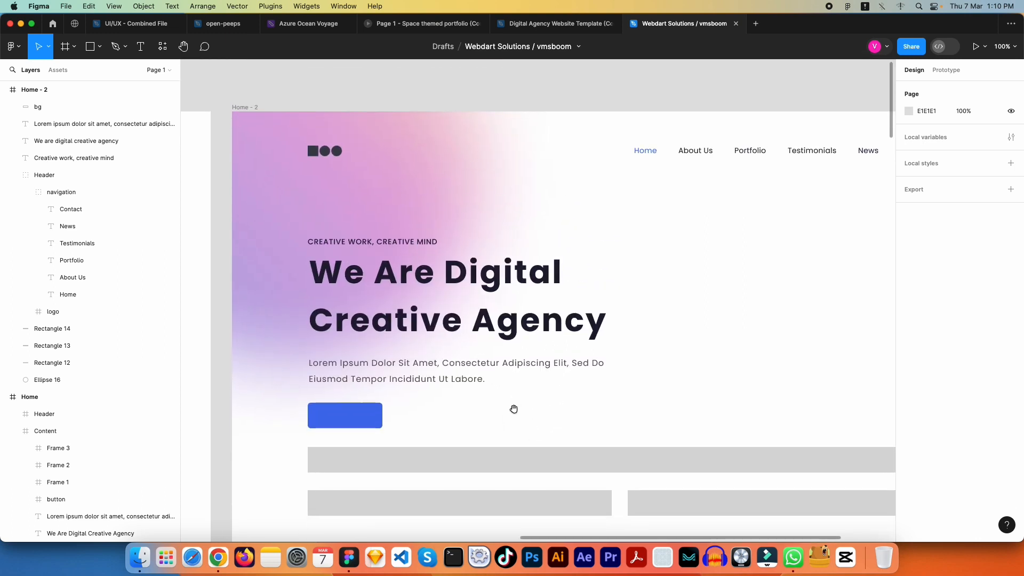
key(t)
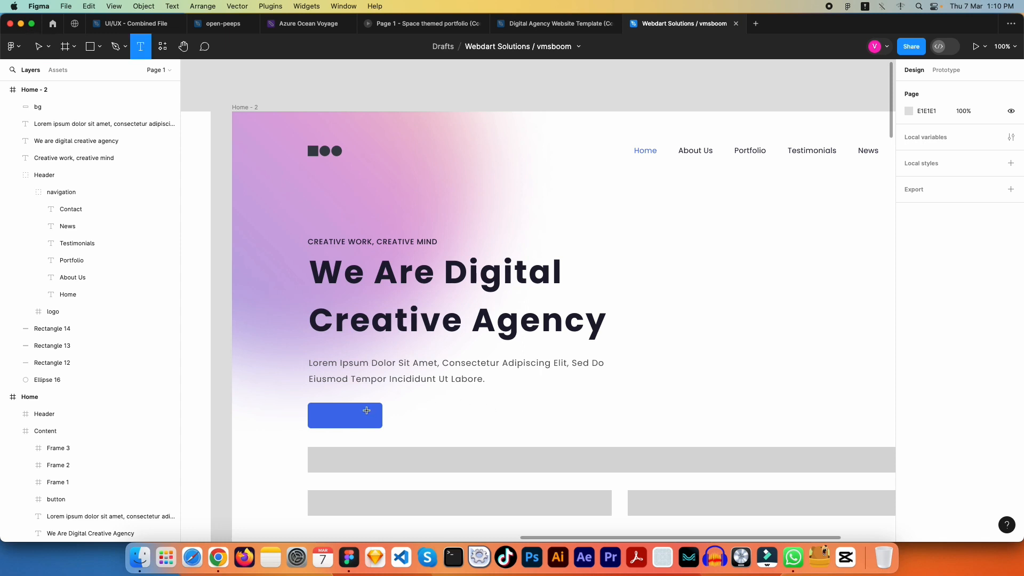
click(330, 416)
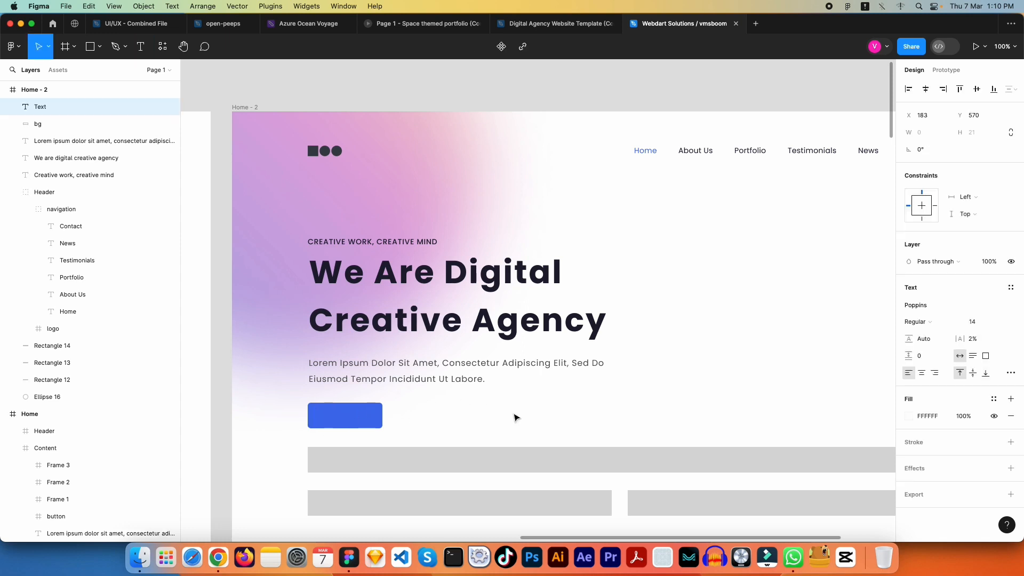
text(Get Started)
key(Escape)
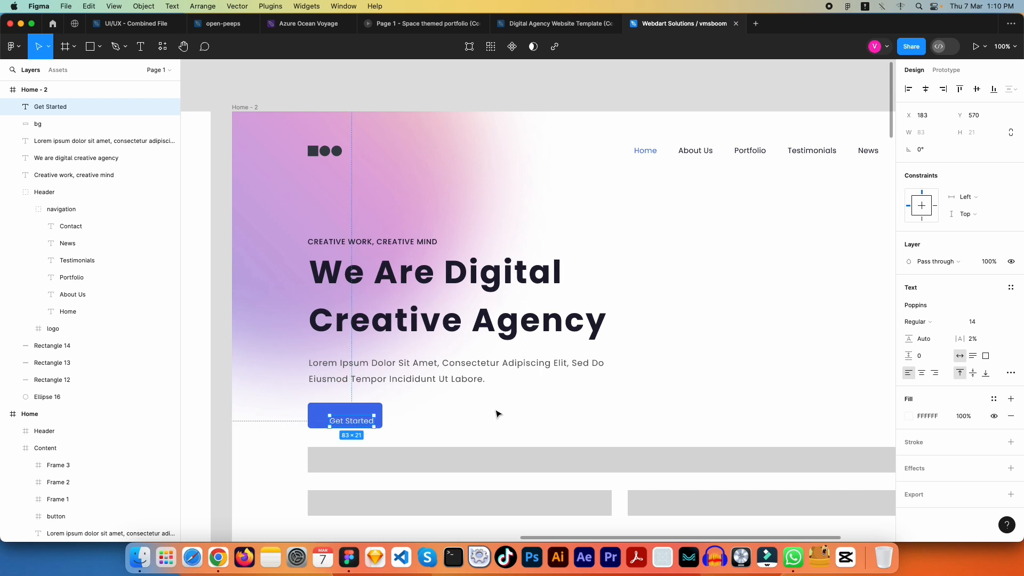
Step: Center the "Get Started" text horizontally and vertically on its blue background rectangle
scroll(469, 410, down, 2)
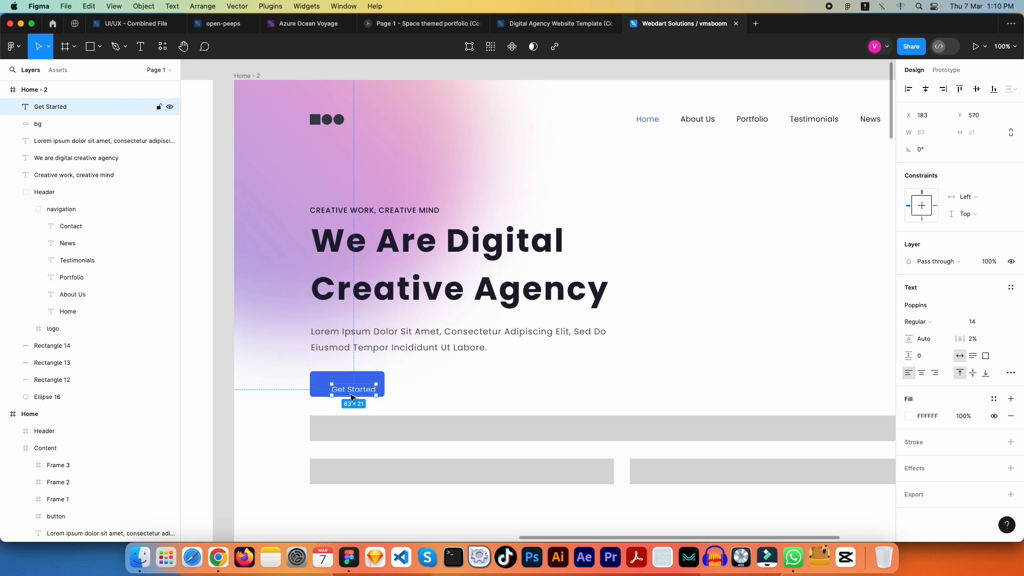
shift+click(322, 383)
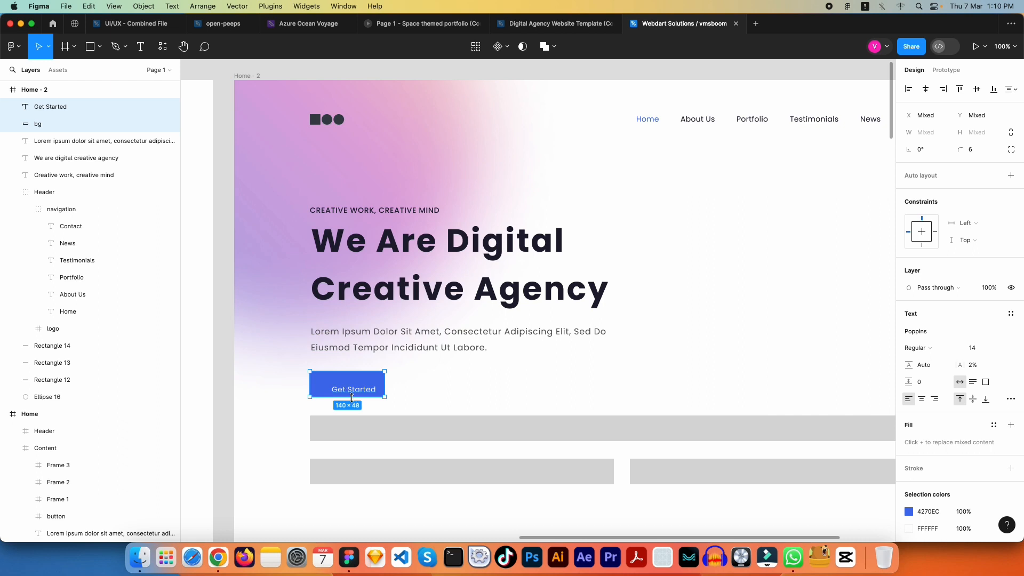
click(927, 93)
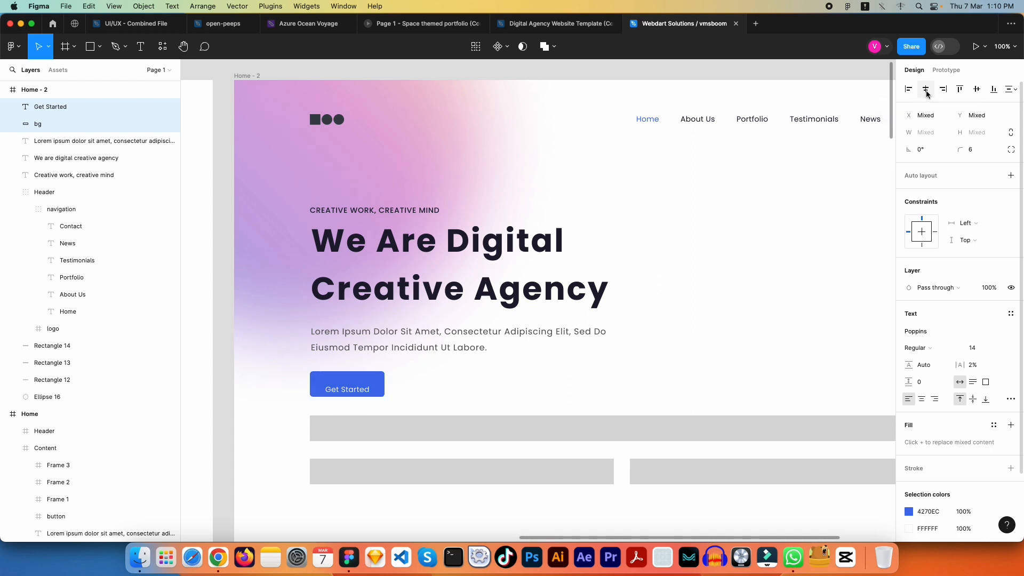
click(978, 91)
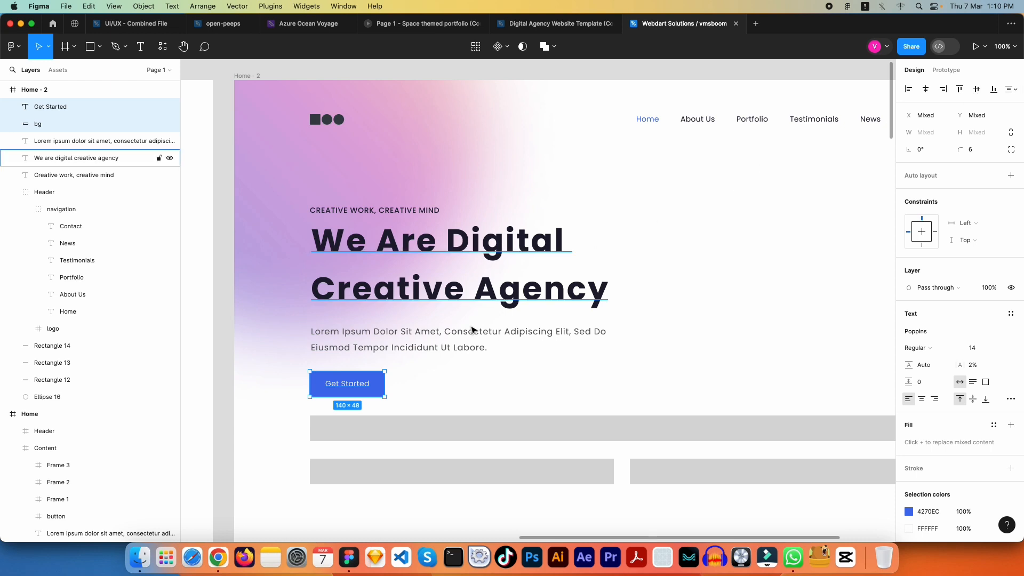
click(465, 368)
Step: Group the "Get Started" text with its blue background and name the group "button"
drag(531, 398, 493, 357)
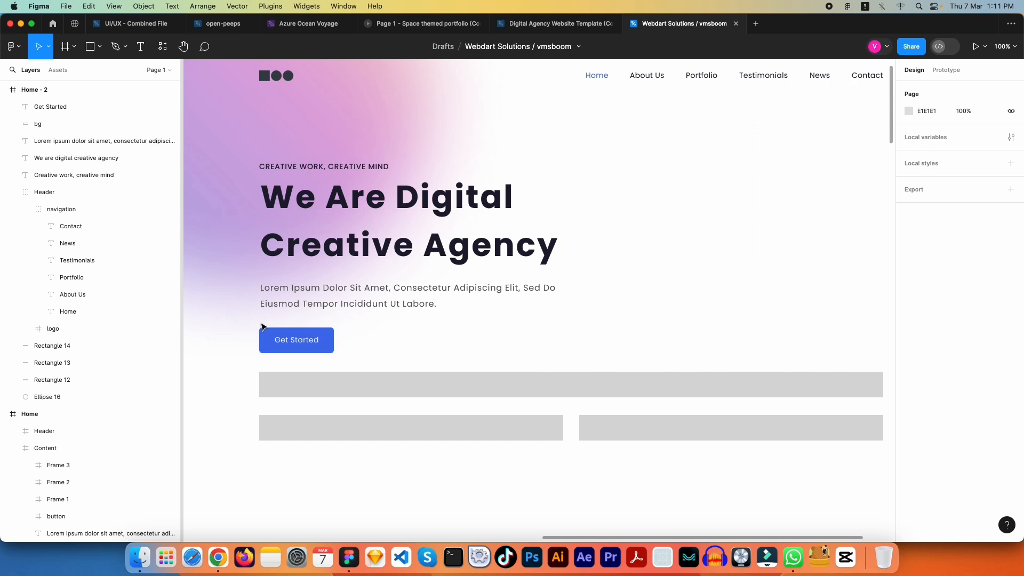
drag(347, 334, 293, 351)
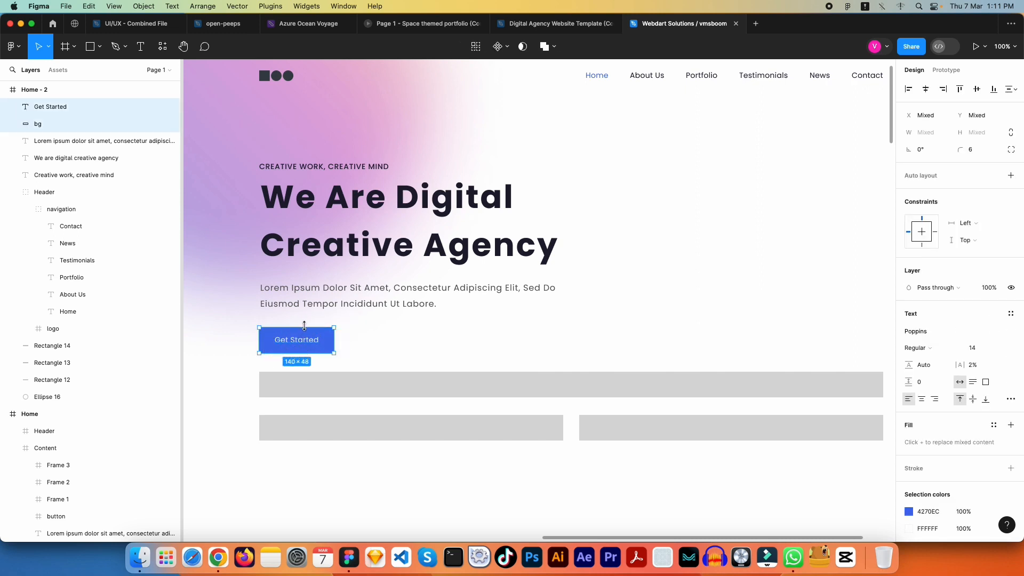
key(super+g)
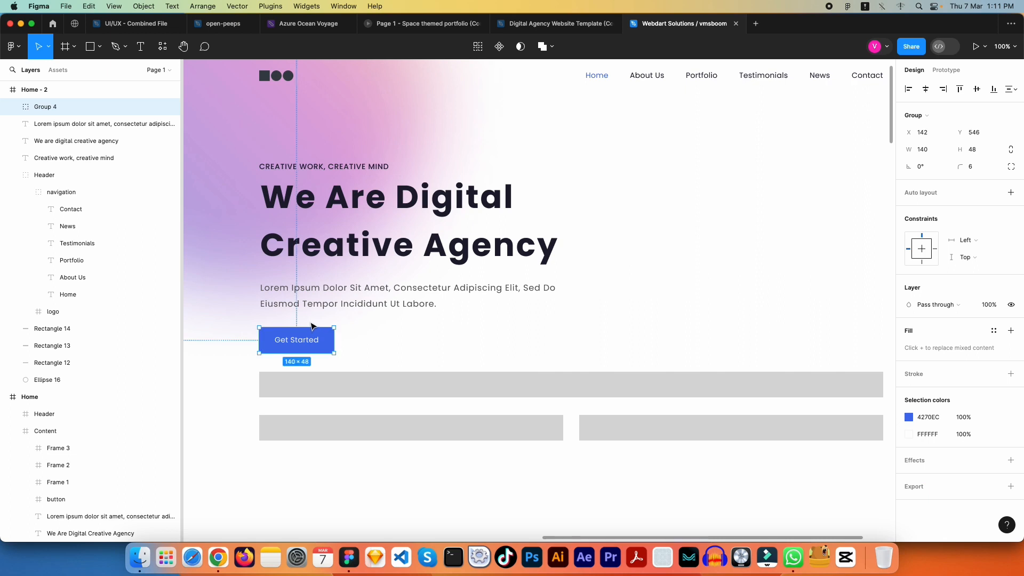
double_click(51, 108)
click(292, 348)
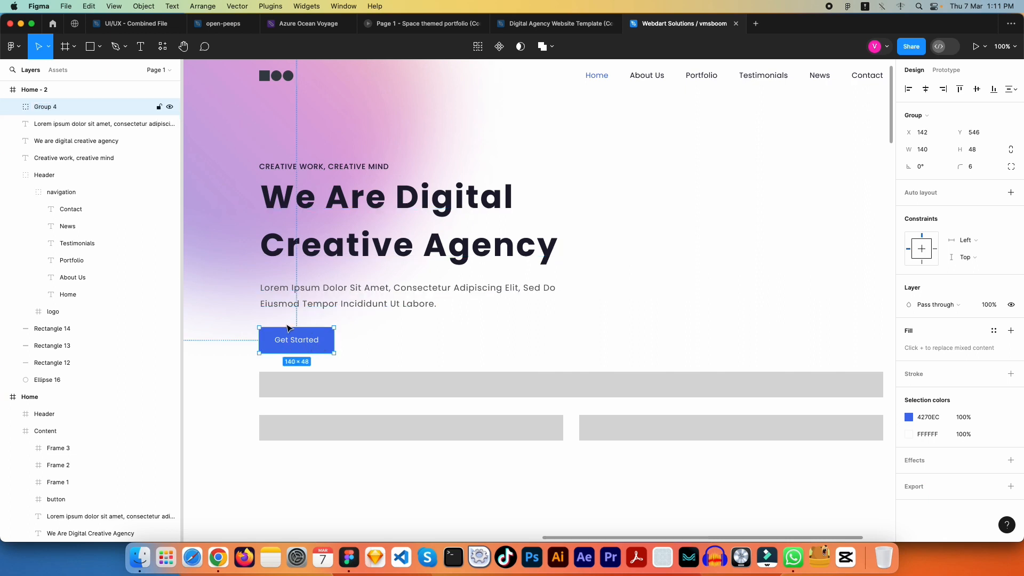
double_click(46, 107)
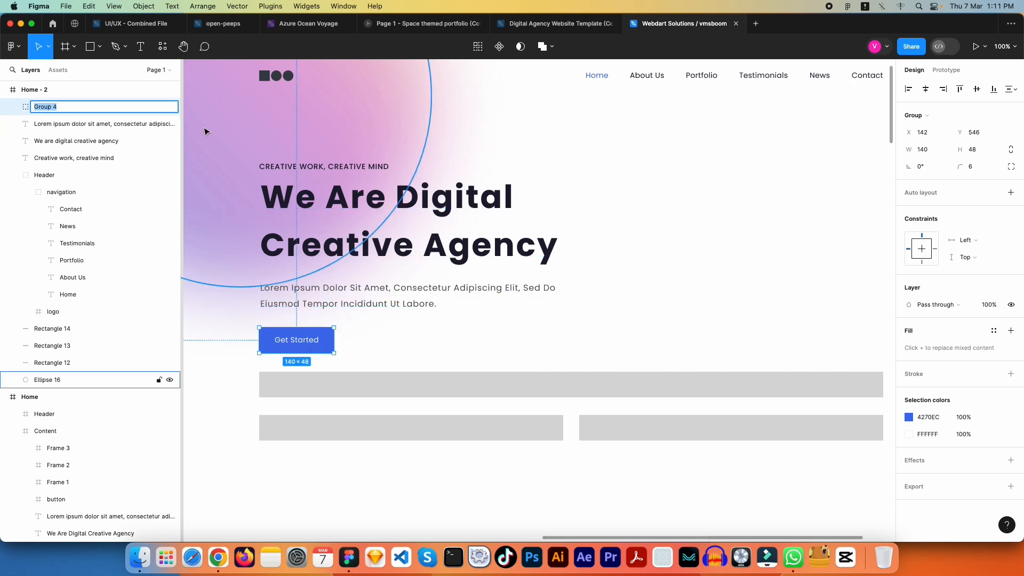
text(button)
key(Return)
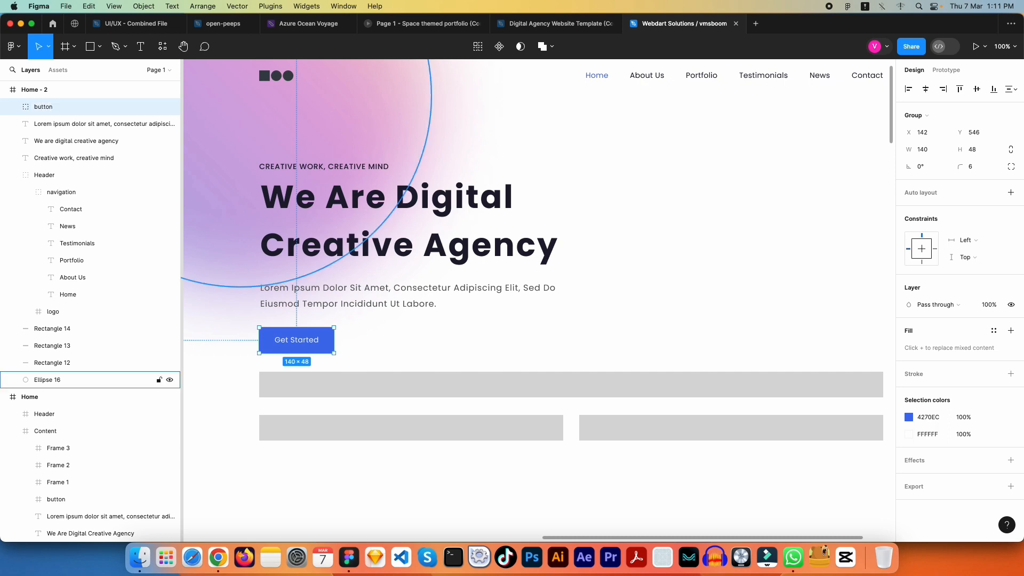
key(Escape)
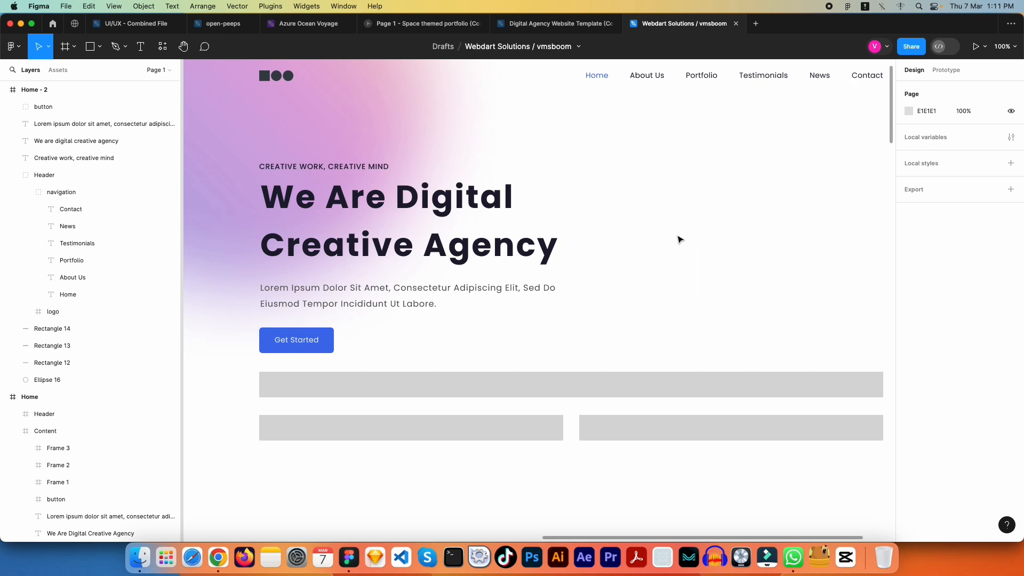
Step: Group the Home - 2 tagline, heading, paragraph and "Get Started" button together
scroll(480, 299, up, 3)
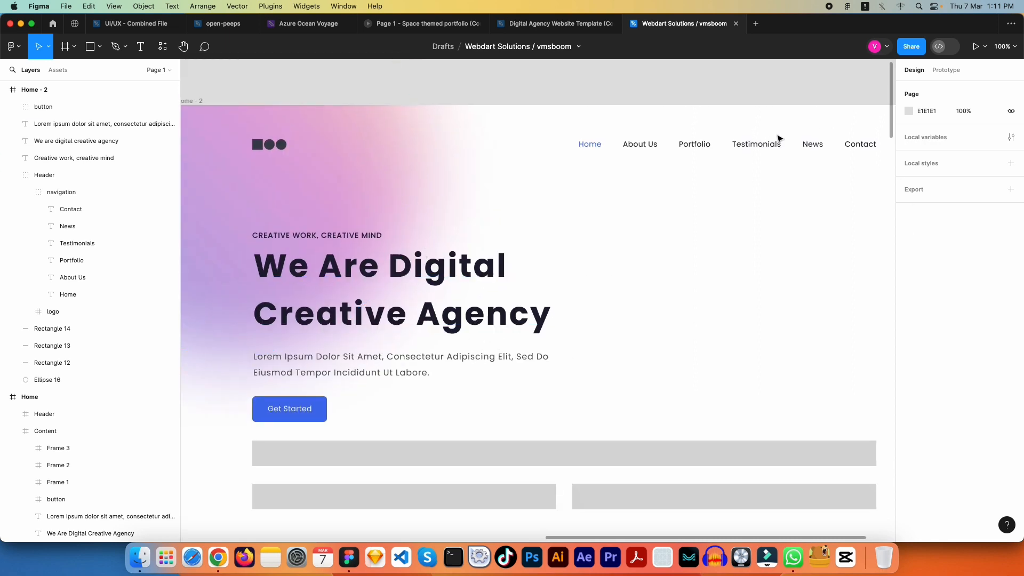
drag(445, 330, 432, 276)
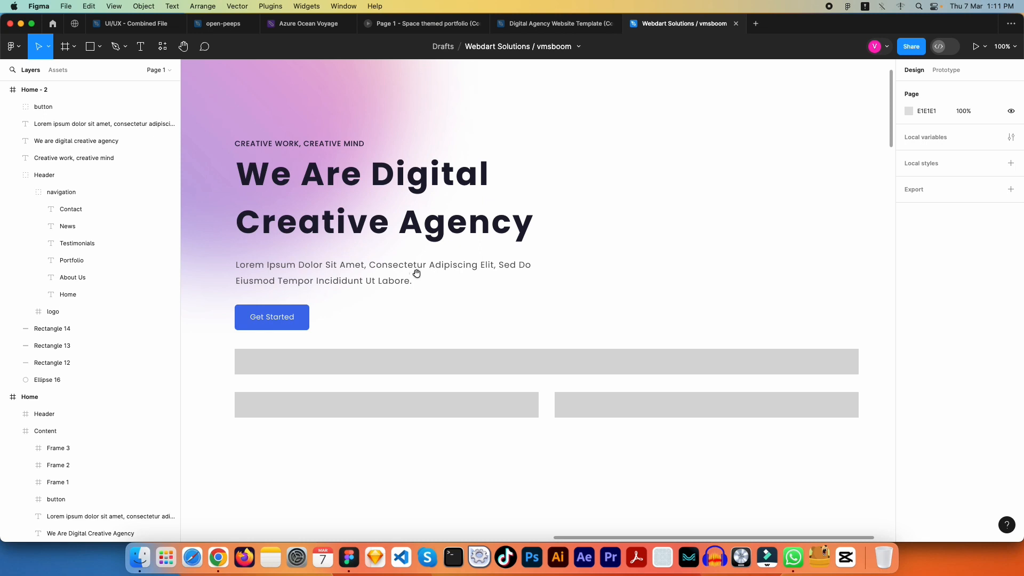
drag(414, 270, 603, 326)
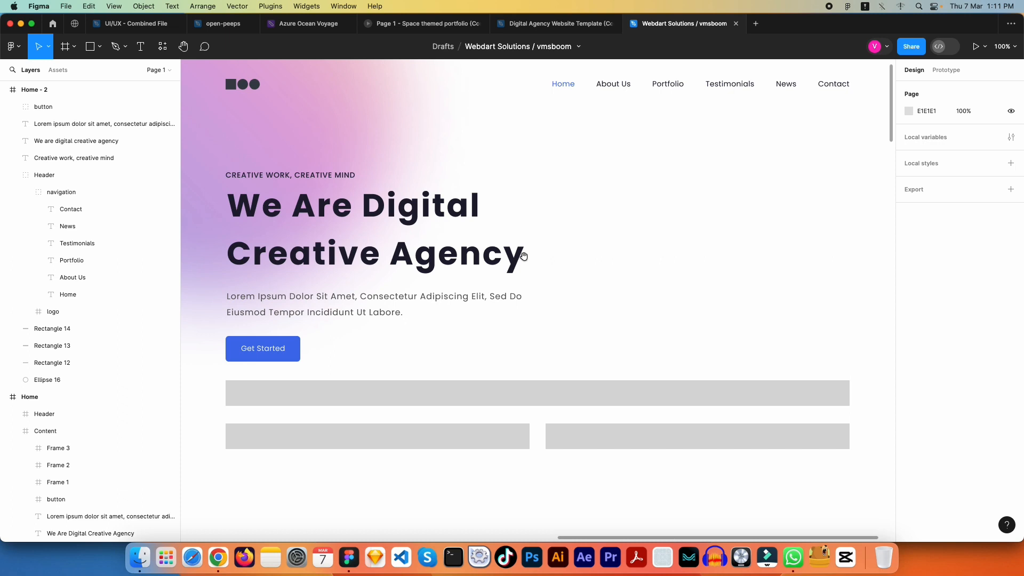
drag(577, 294, 603, 335)
drag(312, 278, 366, 230)
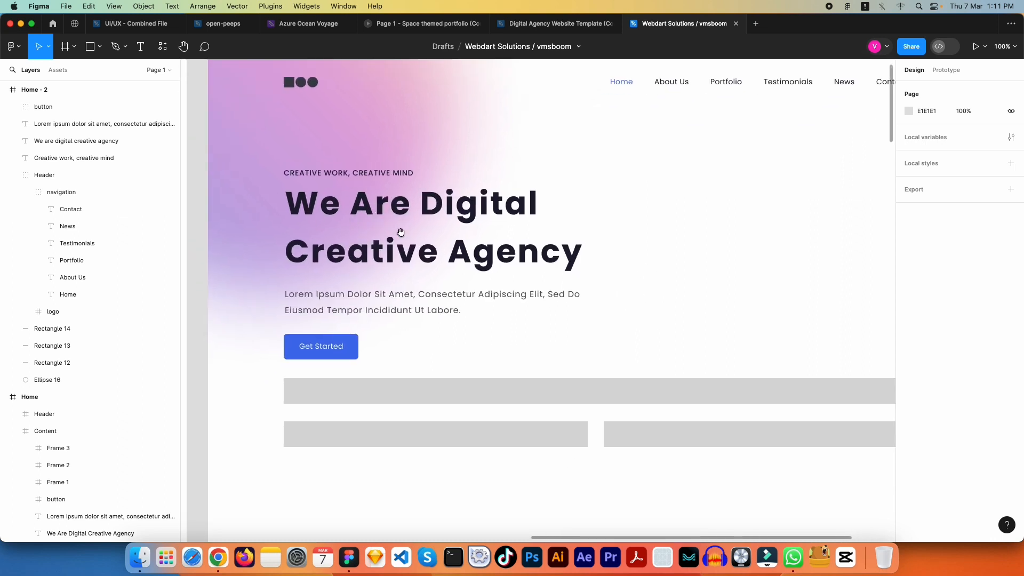
click(309, 172)
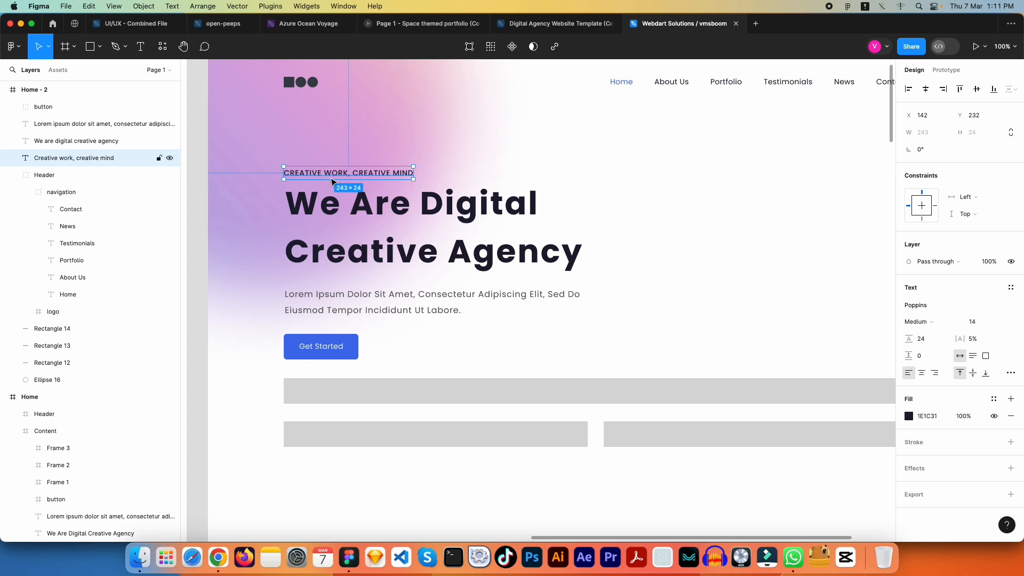
shift+click(397, 211)
shift+click(370, 300)
shift+click(338, 347)
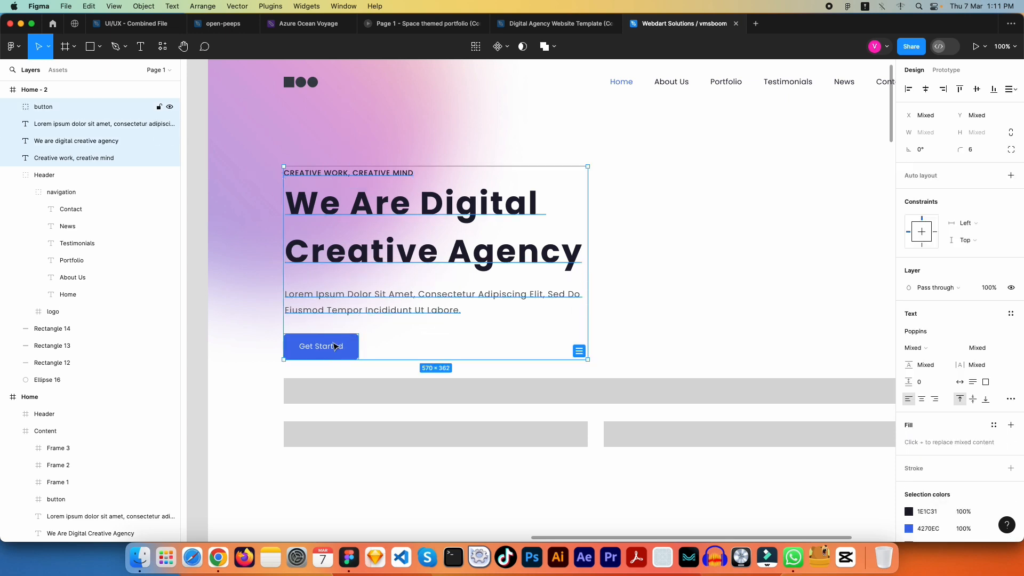
key(super+g)
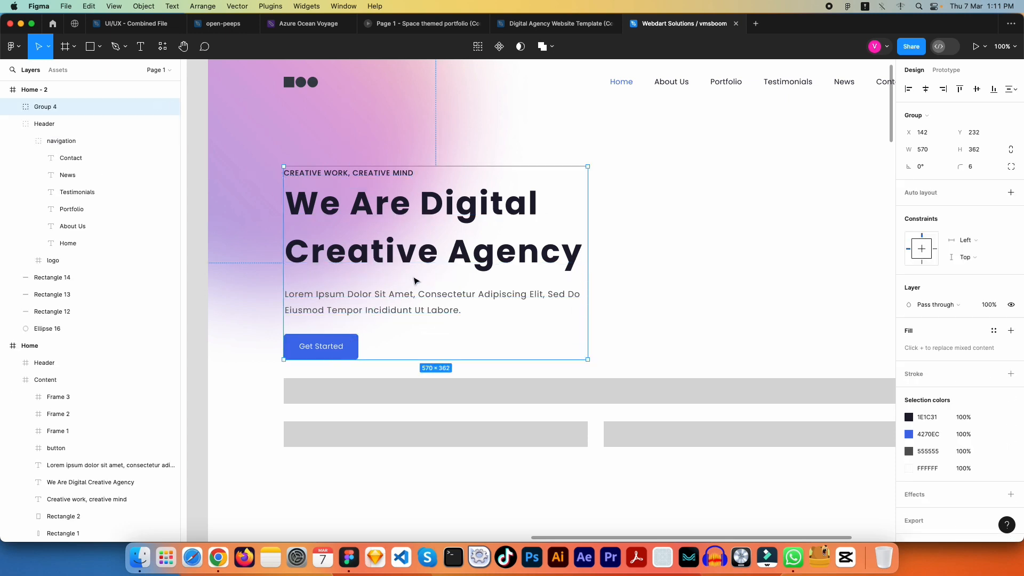
Step: Rename the new hero text group to "left-content"
double_click(49, 108)
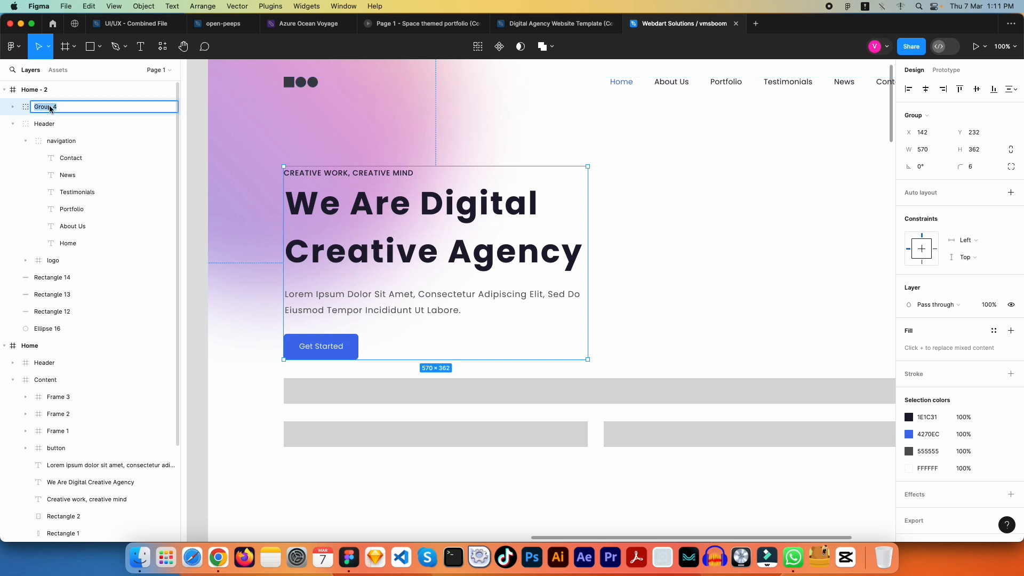
text(left-content)
key(Return)
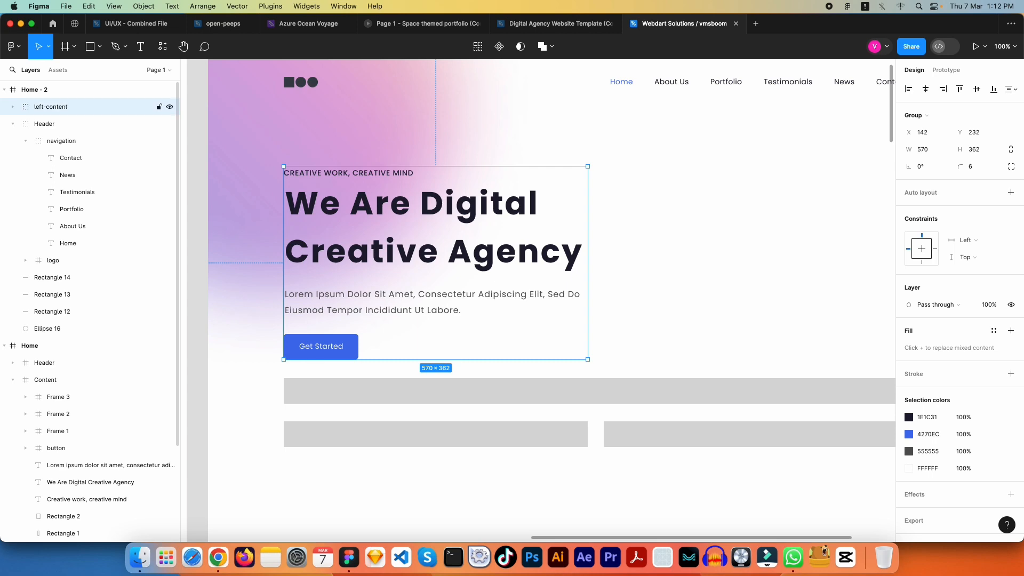
click(770, 196)
Step: Examine the two grey image placeholders in the Home hero and the right-half grey guide bar in Home - 2
drag(345, 274, 528, 268)
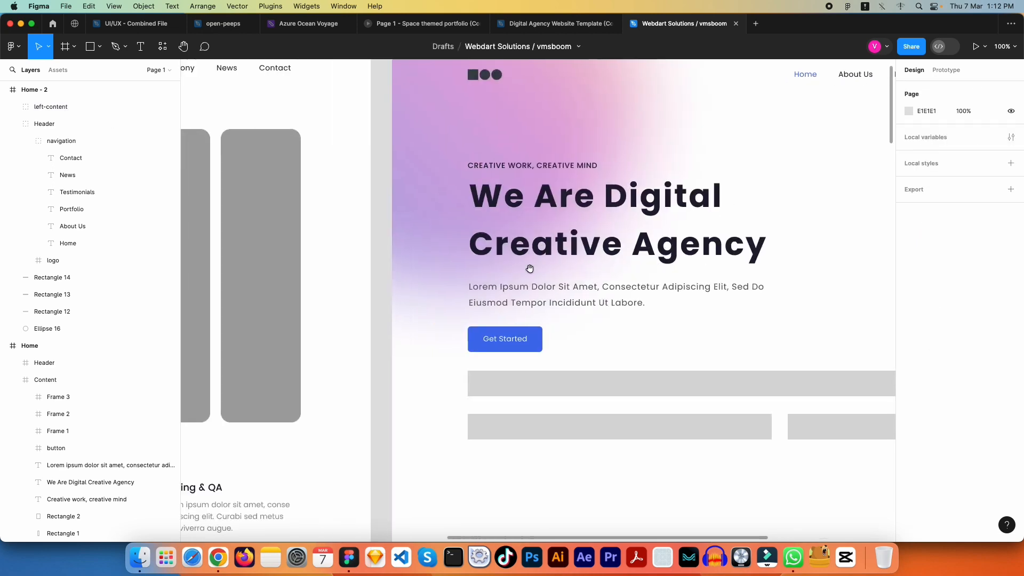
drag(431, 288, 546, 291)
drag(393, 302, 517, 268)
scroll(518, 269, down, 4)
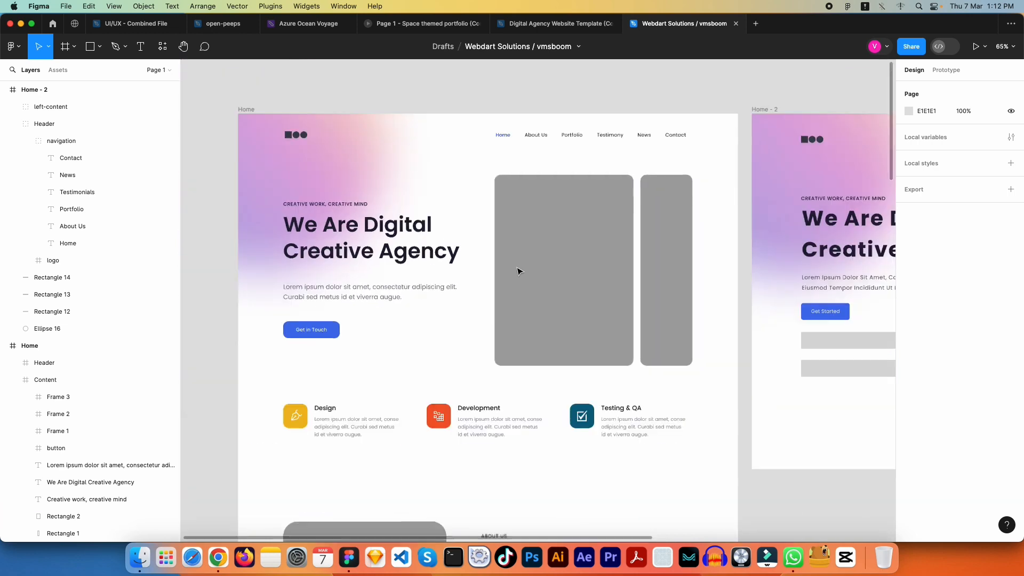
drag(587, 277, 469, 238)
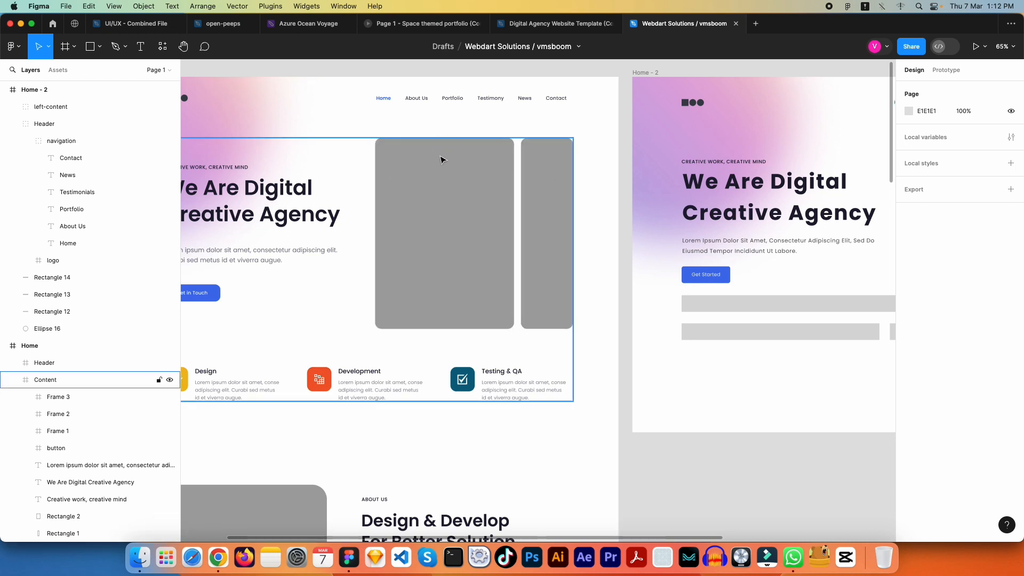
click(449, 163)
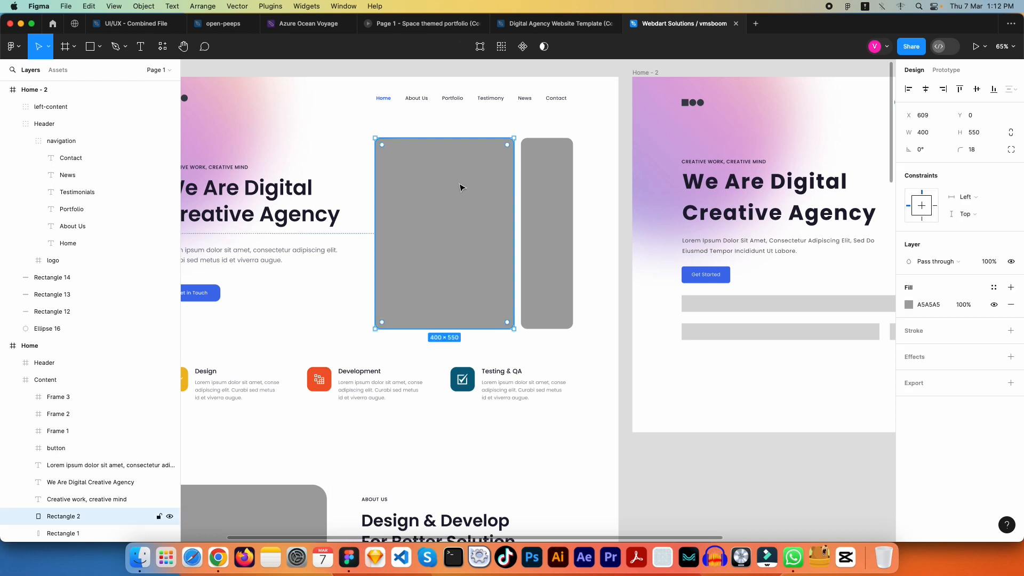
click(546, 177)
click(601, 178)
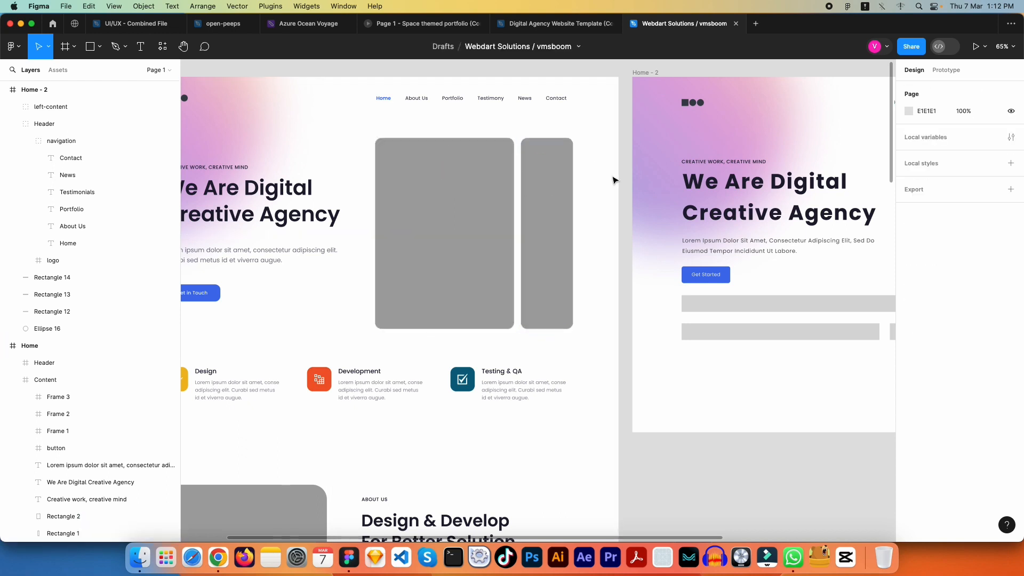
drag(613, 176, 514, 199)
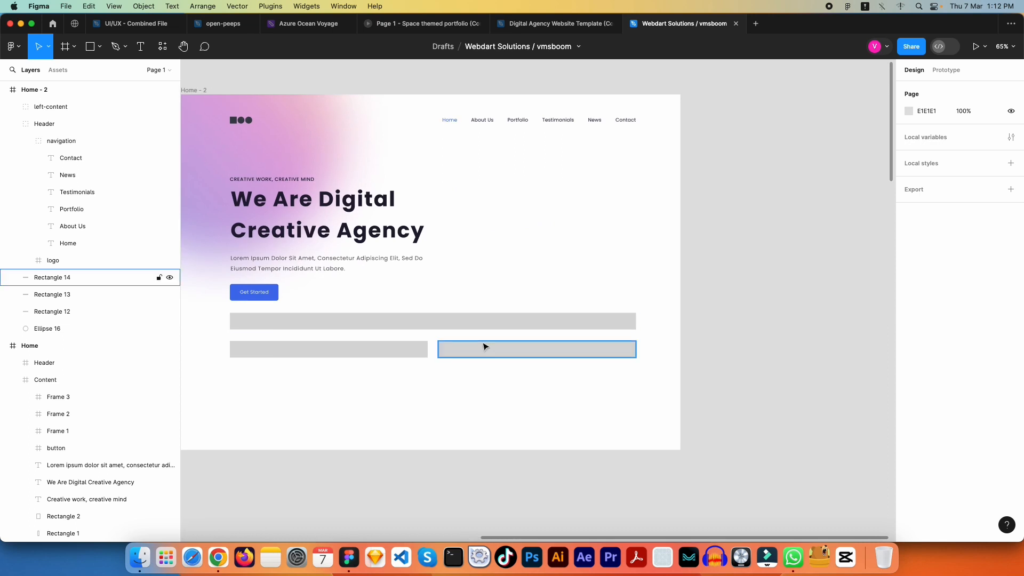
click(484, 347)
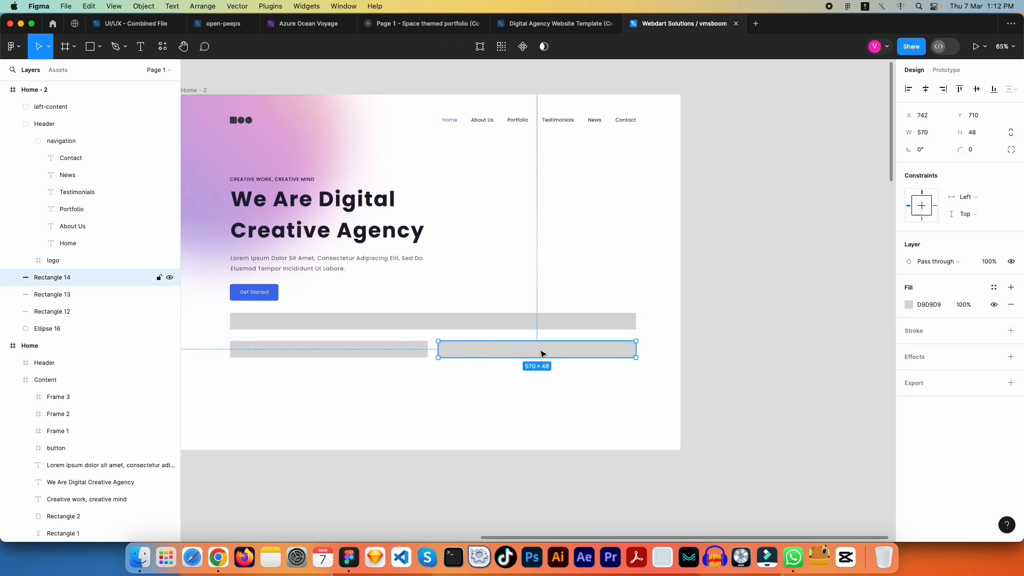
click(528, 284)
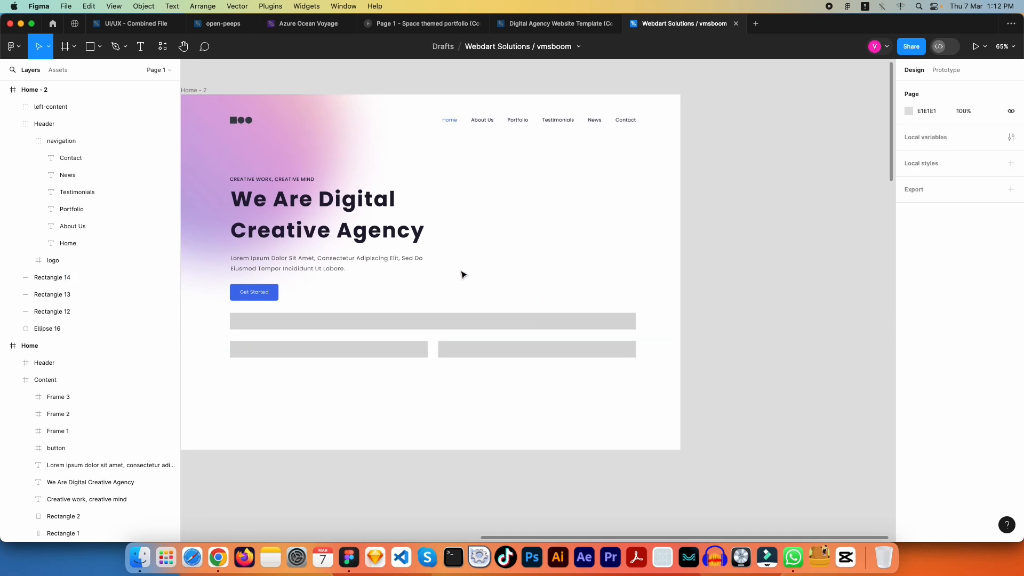
key(r)
drag(437, 283, 584, 298)
key(super+z)
Step: Draw a rectangle about 570 × 85 in Home - 2, spanning the width of the right-half guide bar, beside the "Get Started" button
click(93, 48)
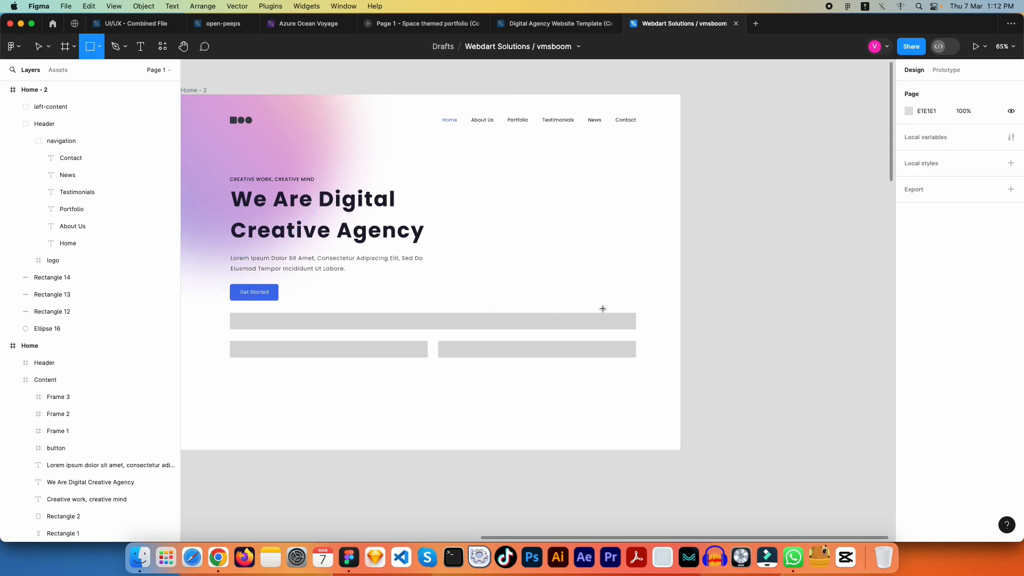
mouse_move(430, 276)
mouse_down()
mouse_move(635, 306)
mouse_move(438, 291)
mouse_up()
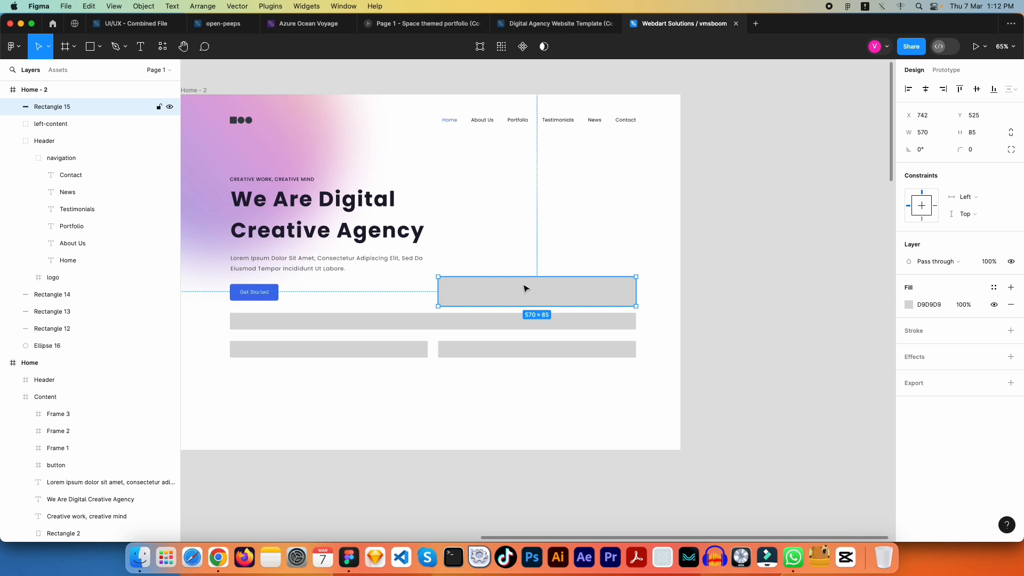
Step: Move the three grey guide bars down together to the lower edge of the Home - 2 frame
drag(638, 397, 251, 323)
drag(411, 325, 406, 402)
Step: Stretch the grey placeholder rectangle vertically beside the hero text until it is about 570 × 501, starting at Y 164
click(530, 295)
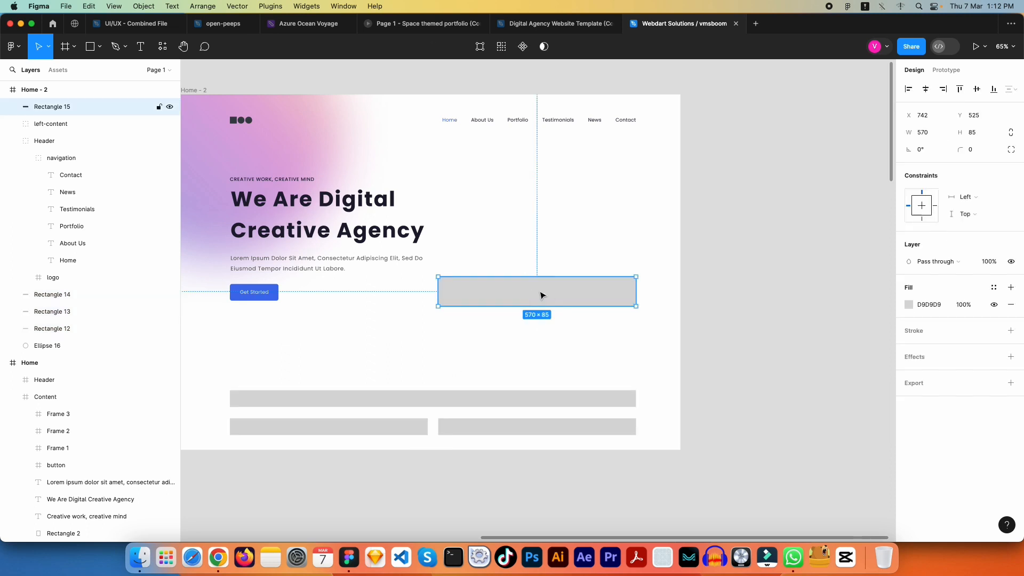
drag(542, 295, 543, 177)
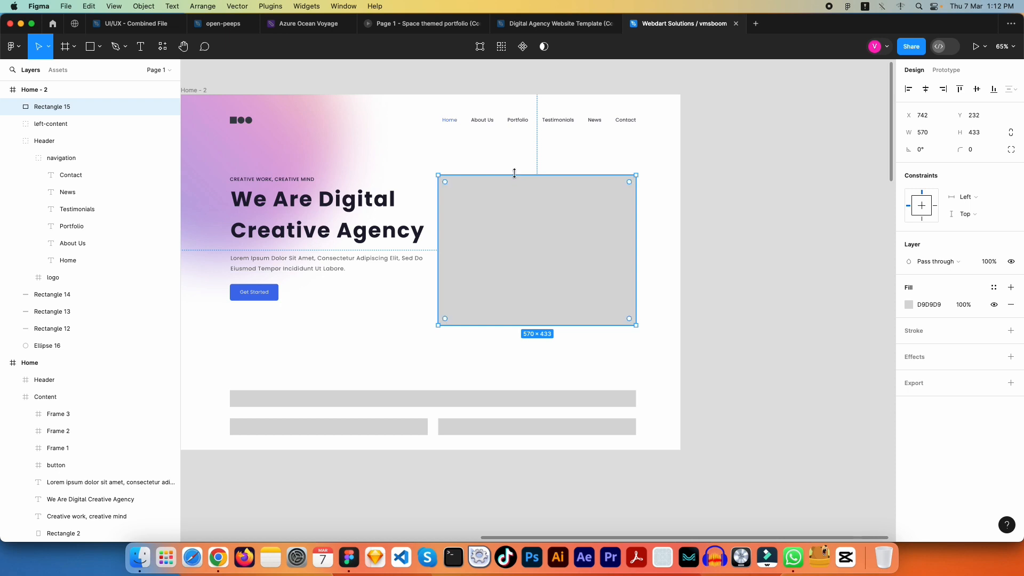
drag(514, 173, 513, 151)
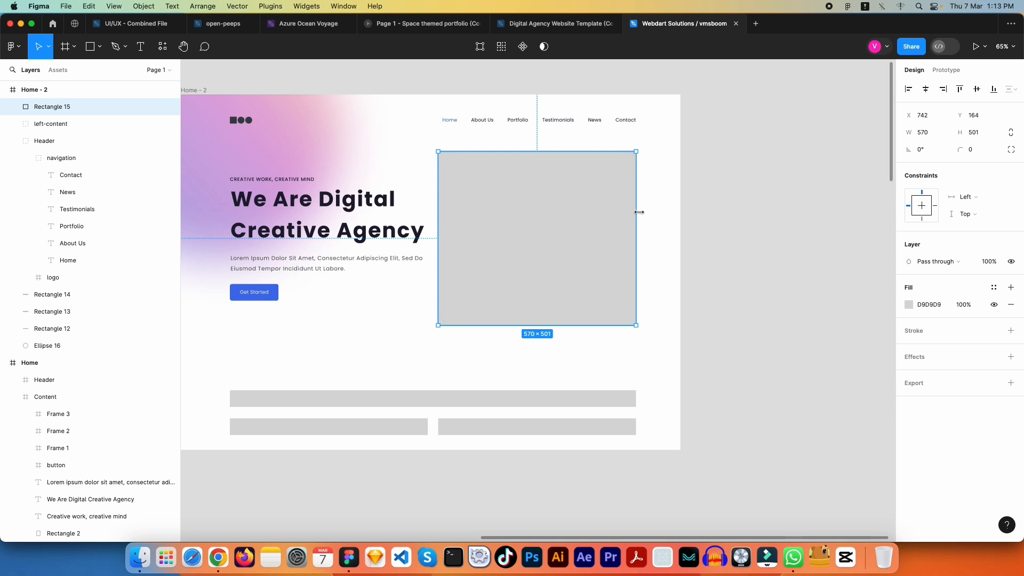
click(652, 254)
scroll(574, 254, left, 3)
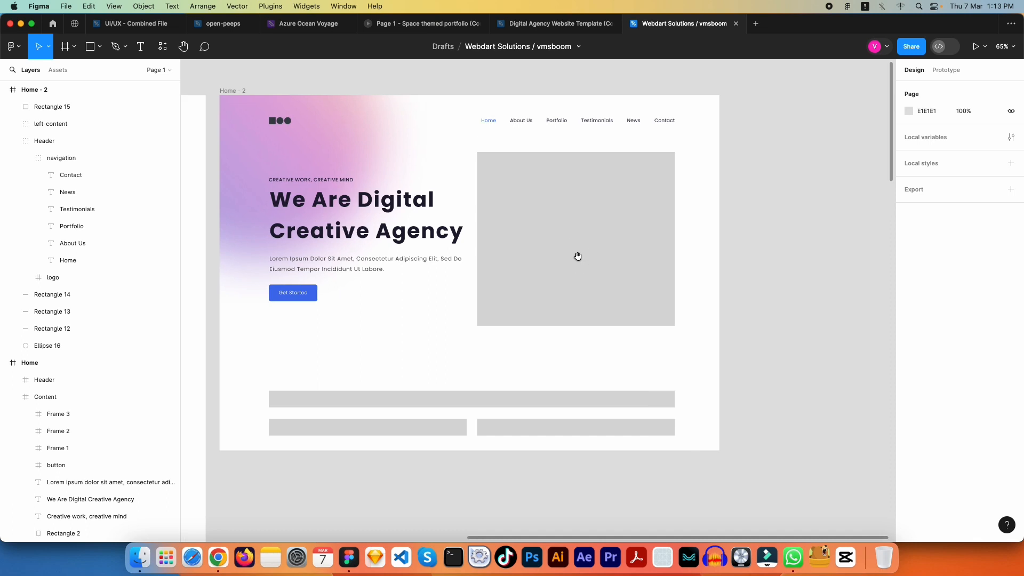
Step: Measure the spacing between the large placeholder and the left-content group, and check the placeholder's width
click(526, 243)
key(alt)
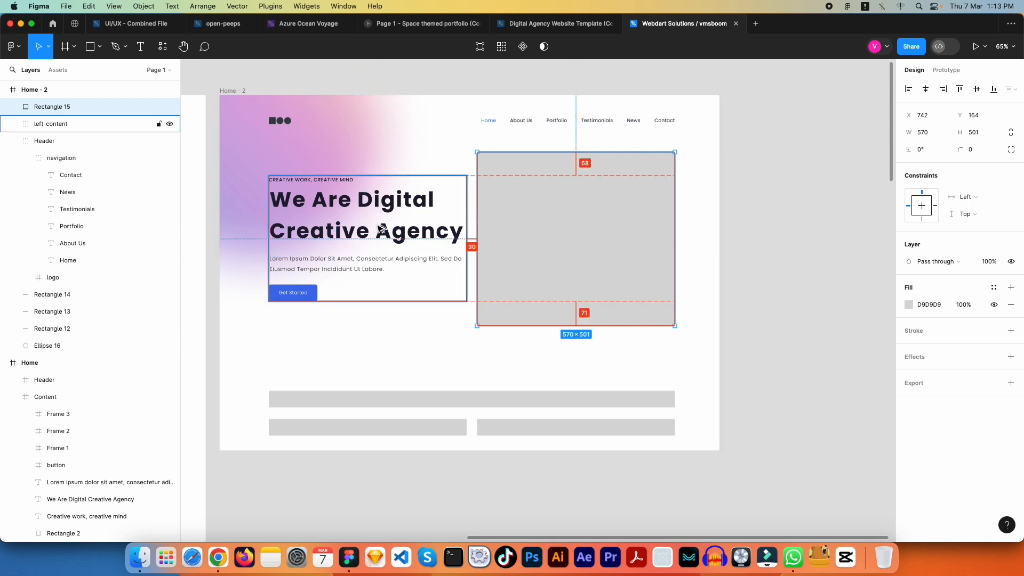
key(Escape)
key(space)
drag(640, 236, 640, 237)
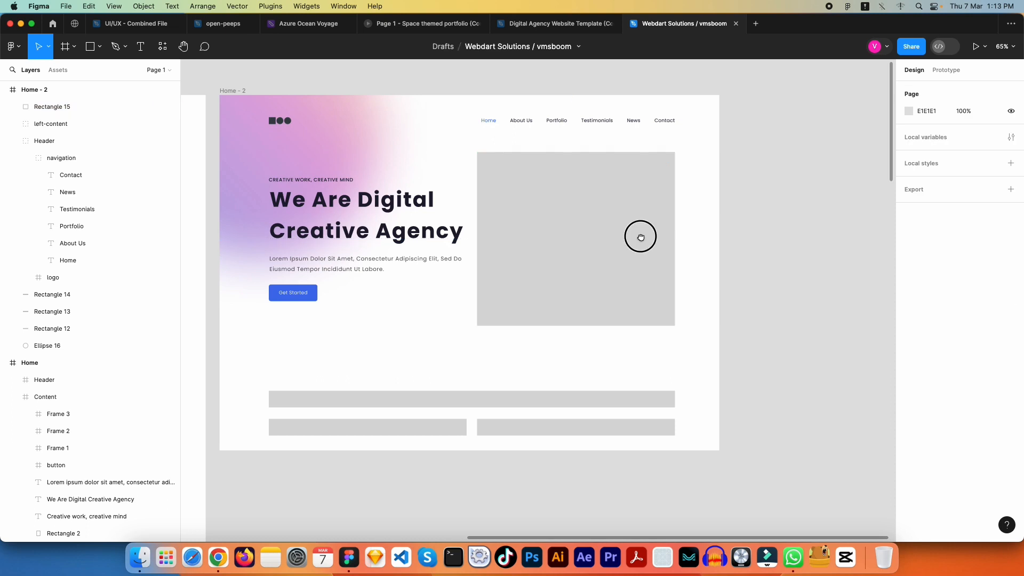
click(613, 214)
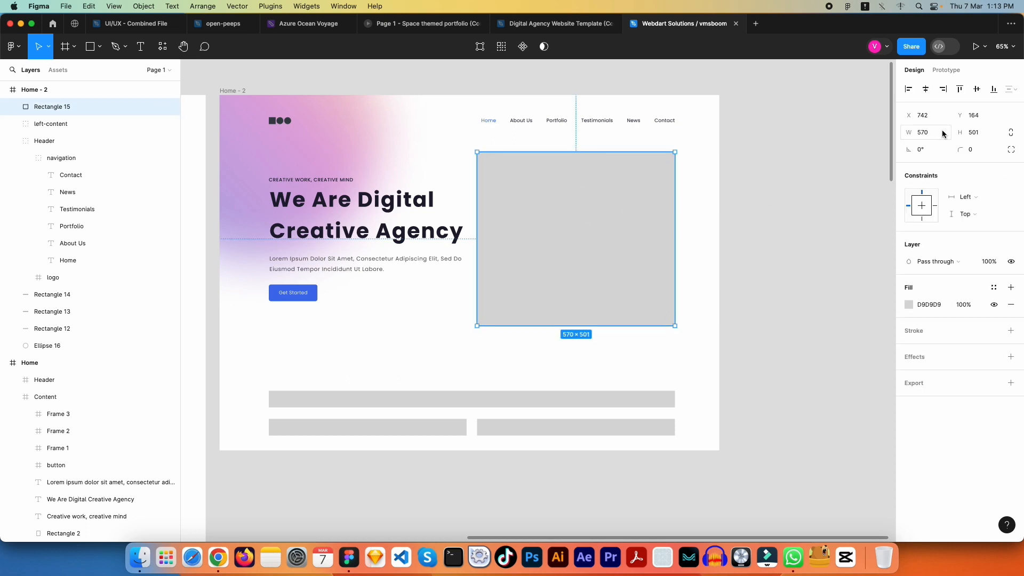
click(941, 134)
key(Escape)
key(Escape)
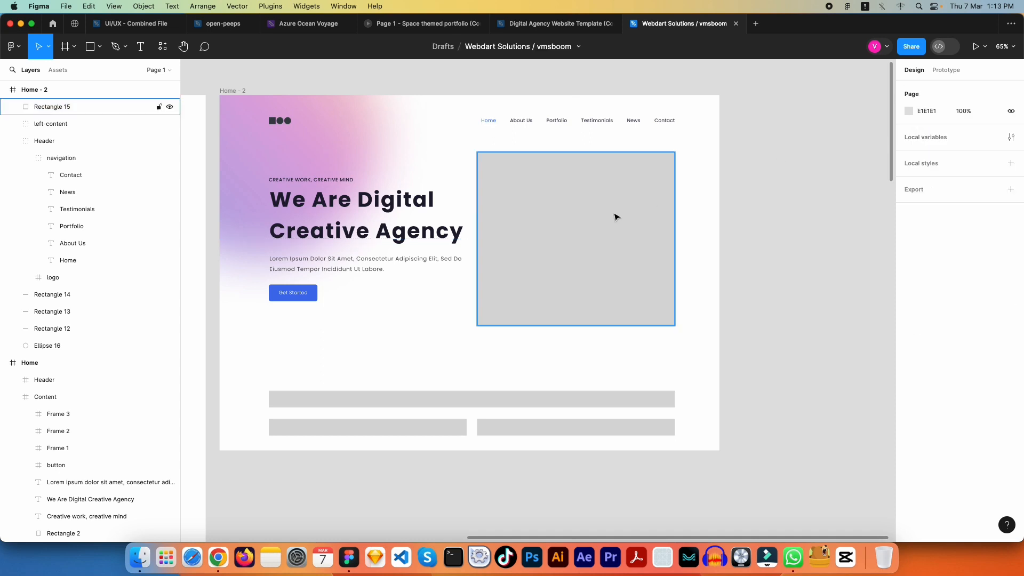
Step: Narrow the large placeholder from its right side to about 360 × 501, keeping its left edge in place
click(613, 217)
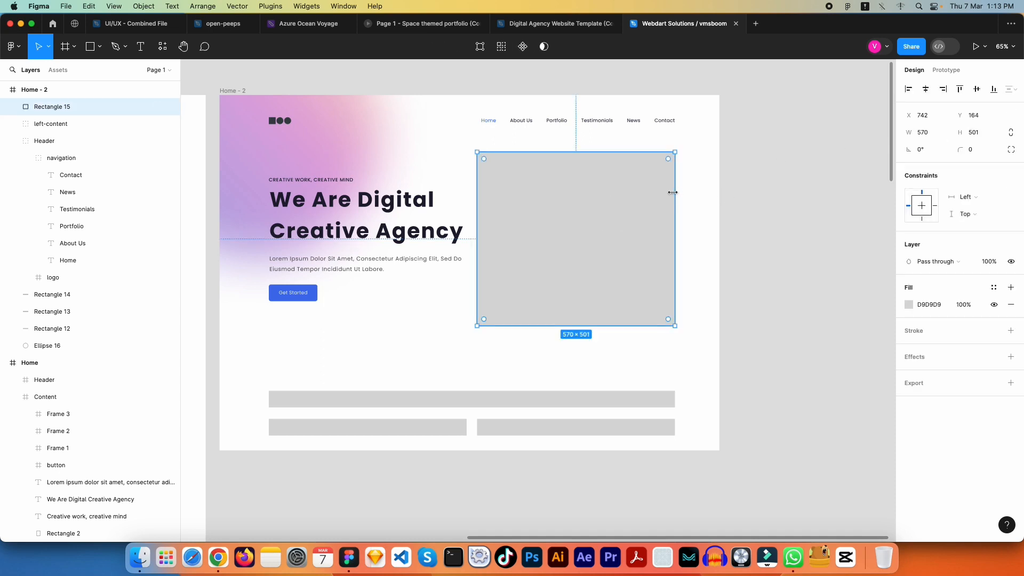
drag(674, 192, 606, 191)
click(702, 244)
Step: Duplicate the placeholder, move the copy flush with the right end of the guide bars, and narrow it from its left side to about 178 wide
click(524, 238)
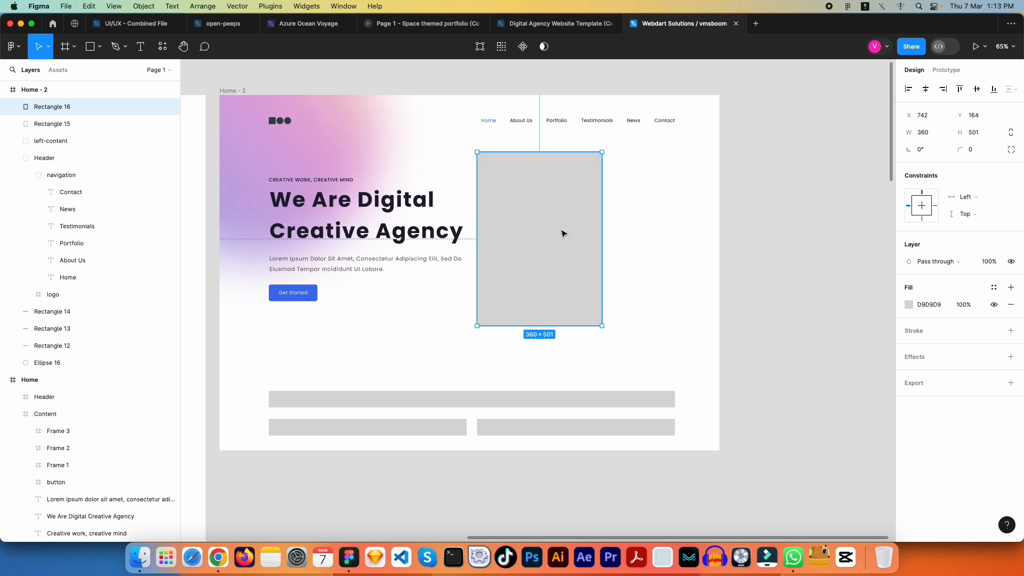
drag(552, 231, 625, 232)
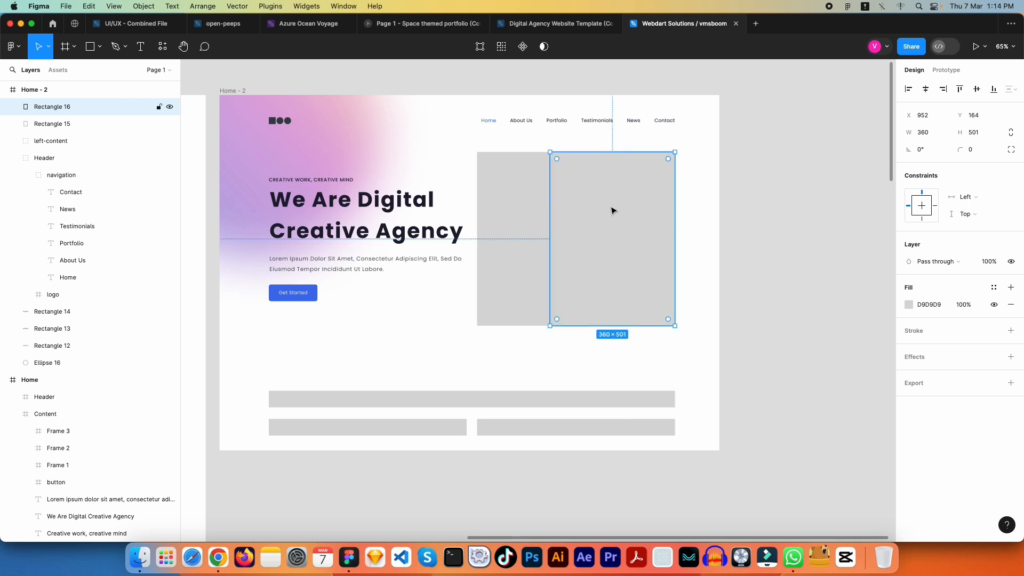
drag(550, 221, 613, 222)
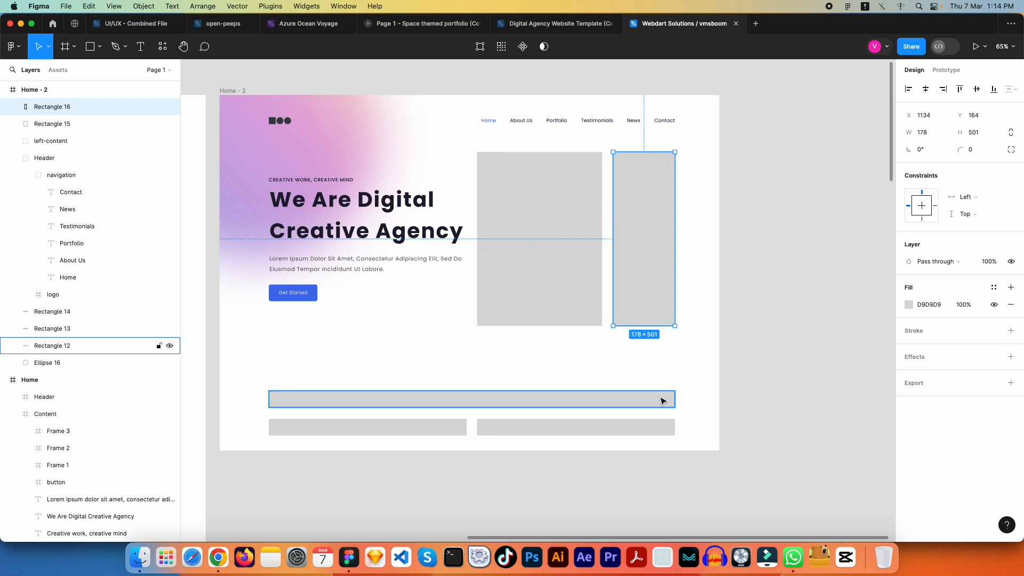
Step: Check the gap between the two placeholders up close and set the narrow placeholder's width to 180
scroll(649, 235, up, 5)
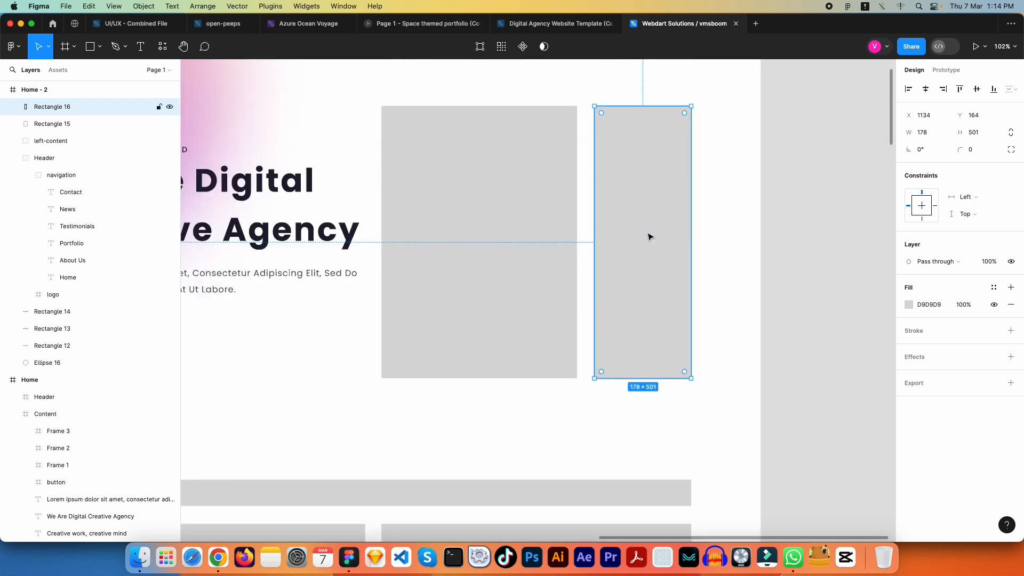
scroll(646, 233, up, 3)
key(alt)
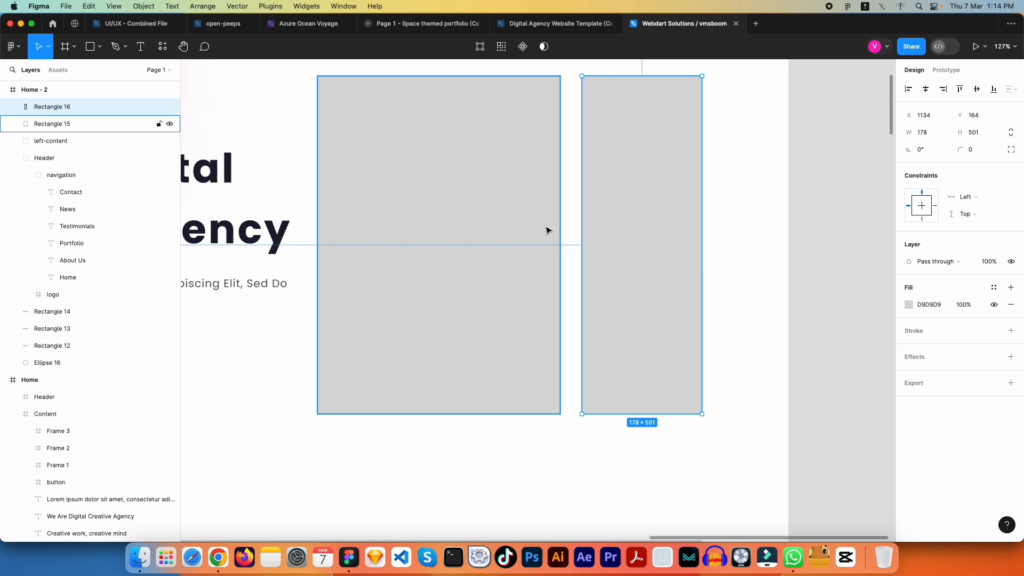
scroll(546, 230, up, 3)
key(alt)
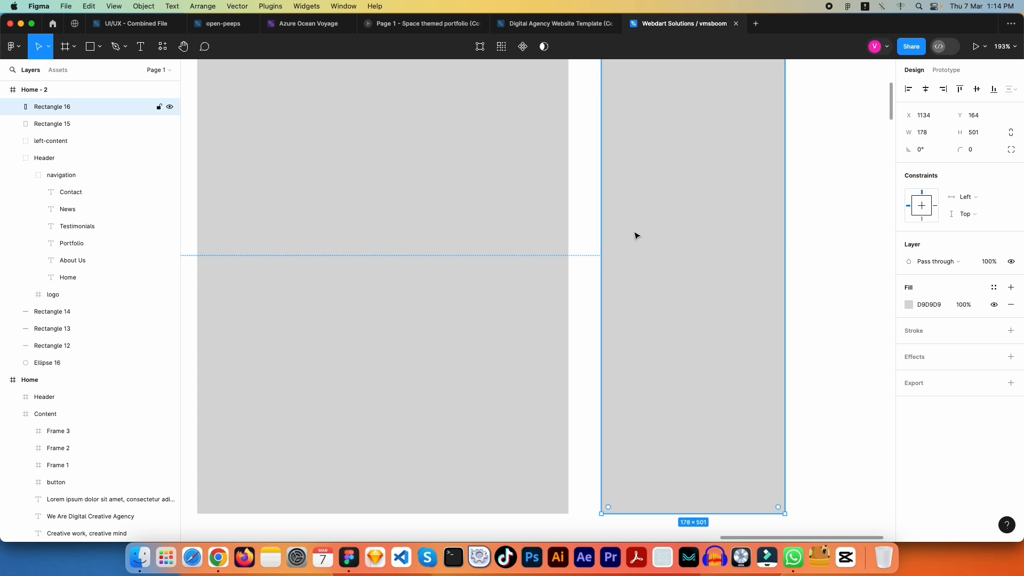
click(923, 132)
key(Up)
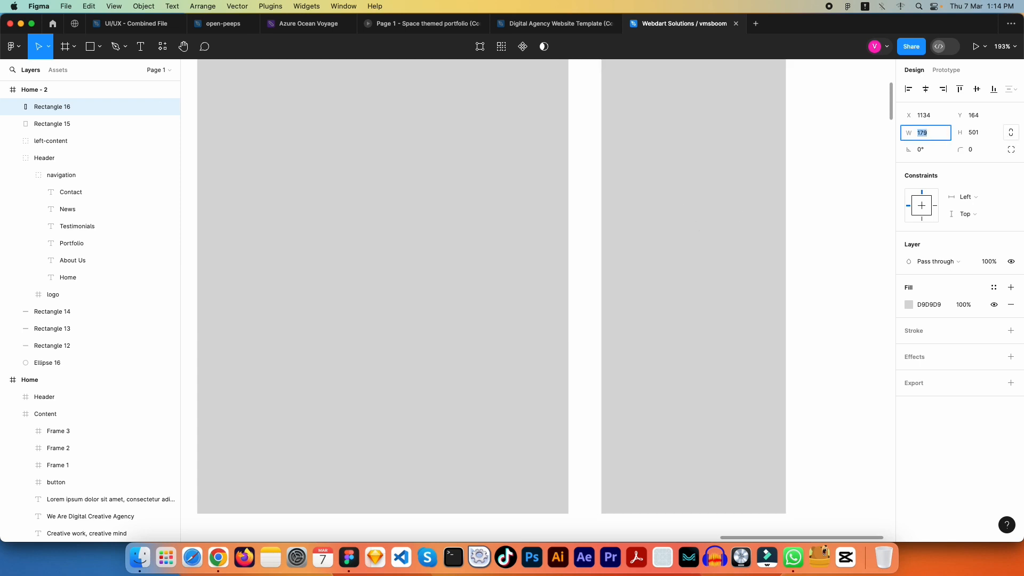
key(Up)
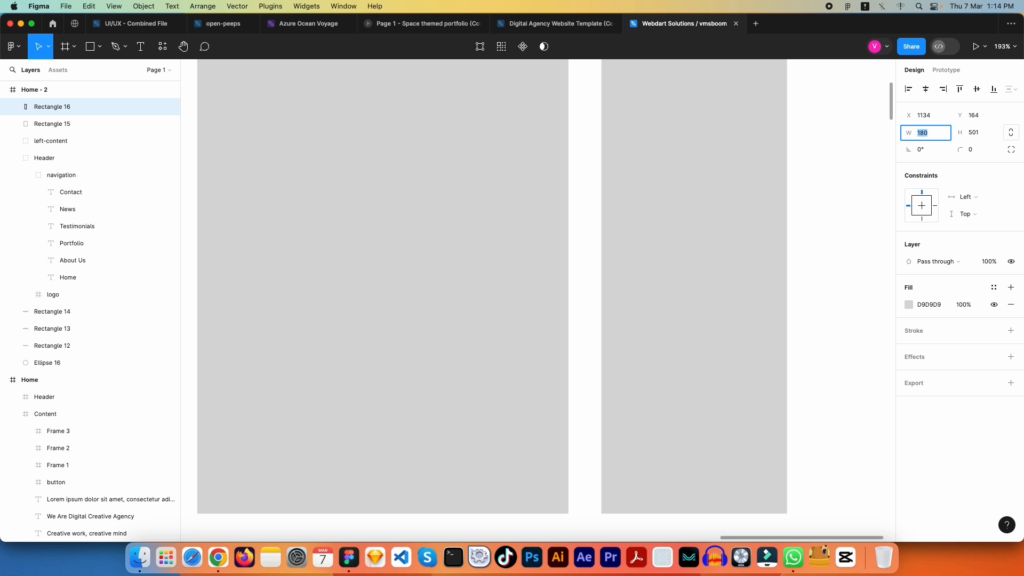
key(Escape)
Step: Shift the narrow placeholder to X 1132 to line up with the full-width guide bar's right edge, and measure the gap between the placeholders
scroll(705, 243, down, 5)
scroll(758, 391, down, 3)
click(724, 249)
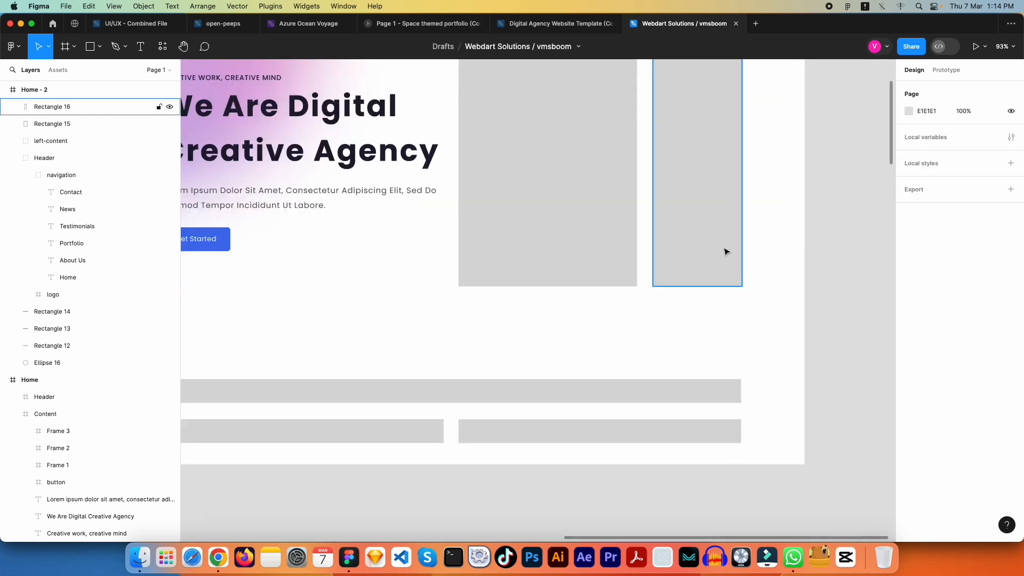
shift+click(715, 386)
scroll(750, 390, up, 5)
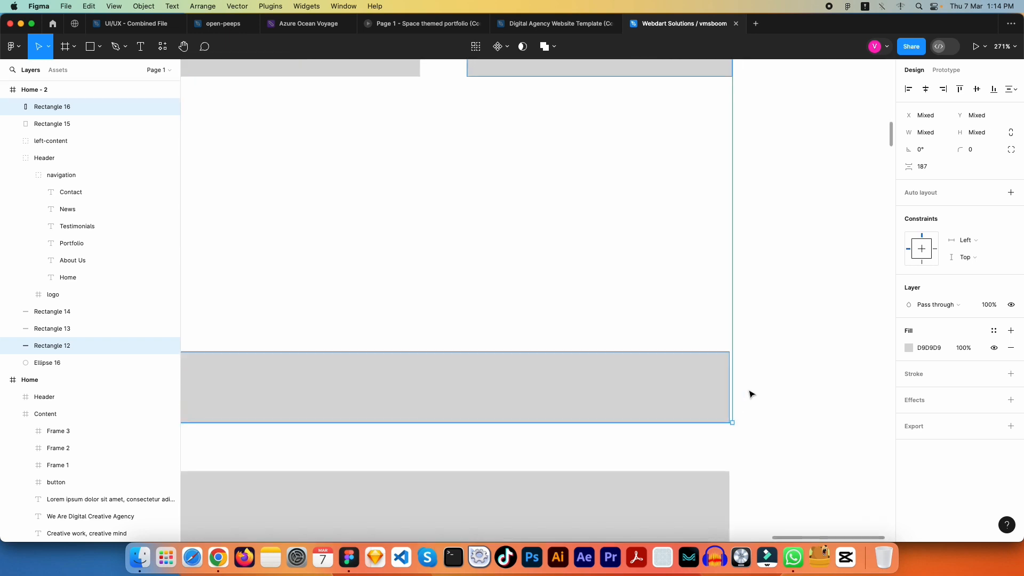
scroll(726, 376, down, 5)
key(Escape)
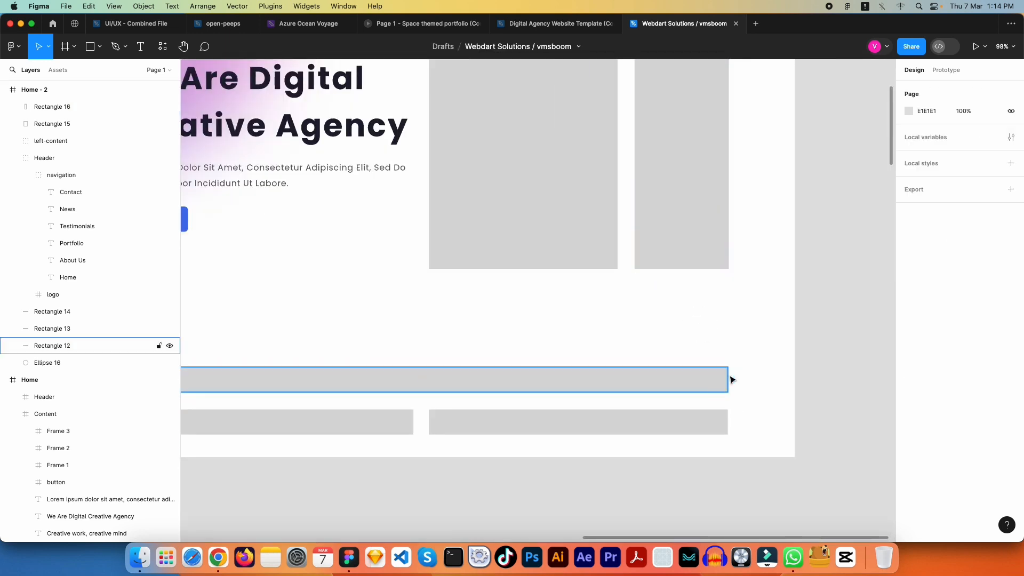
drag(747, 286, 767, 372)
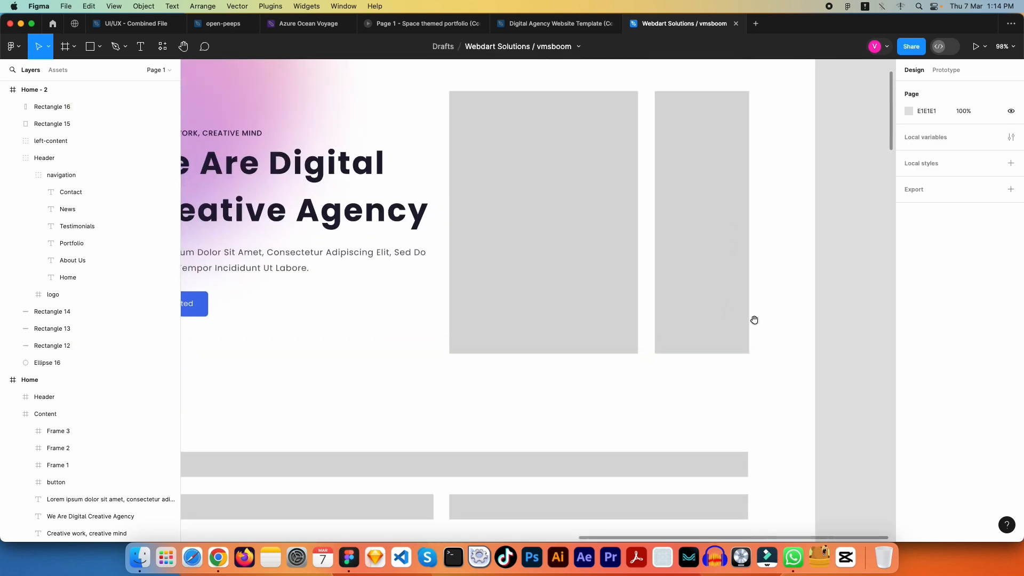
click(700, 195)
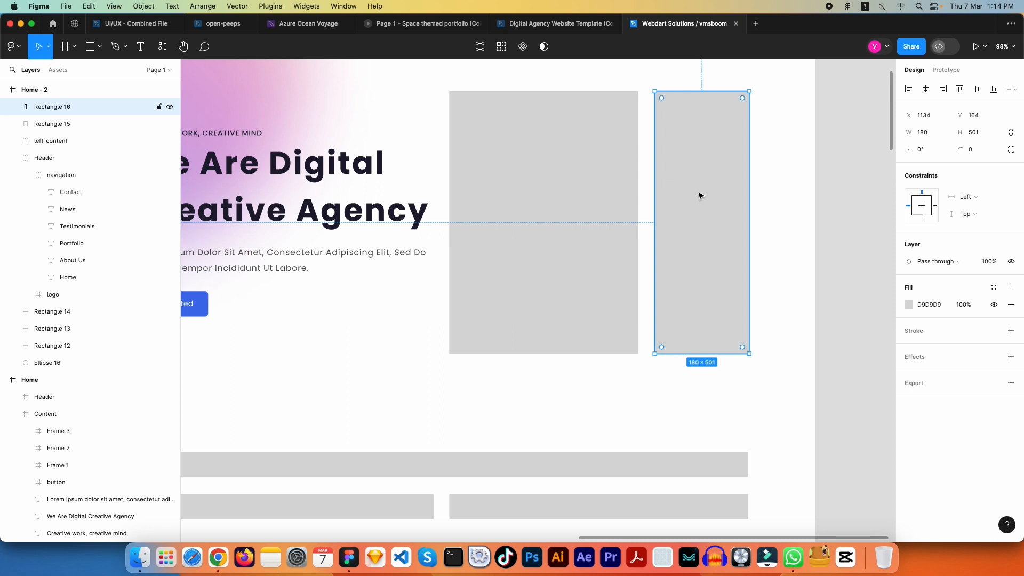
drag(700, 195, 699, 194)
key(alt)
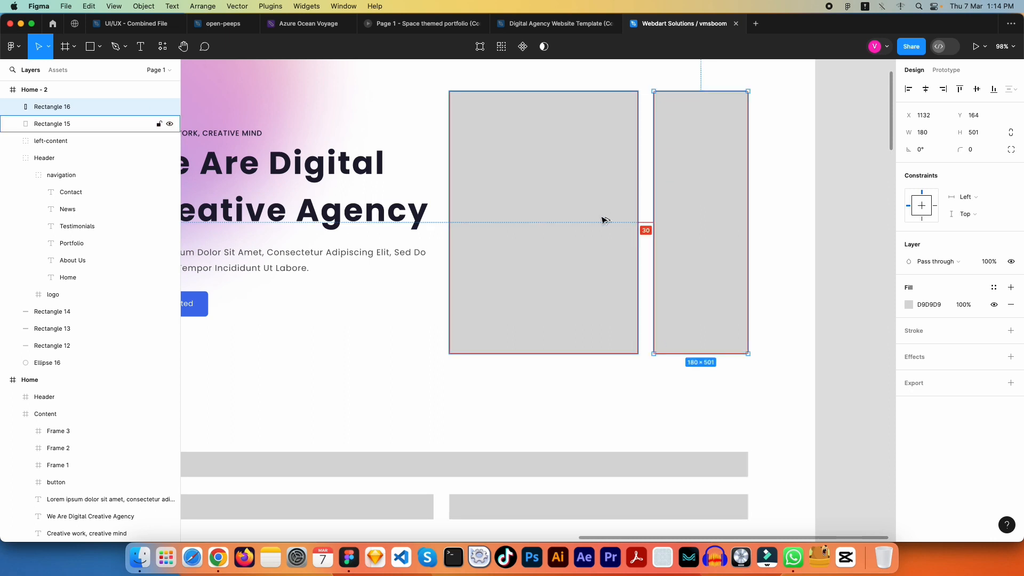
click(798, 199)
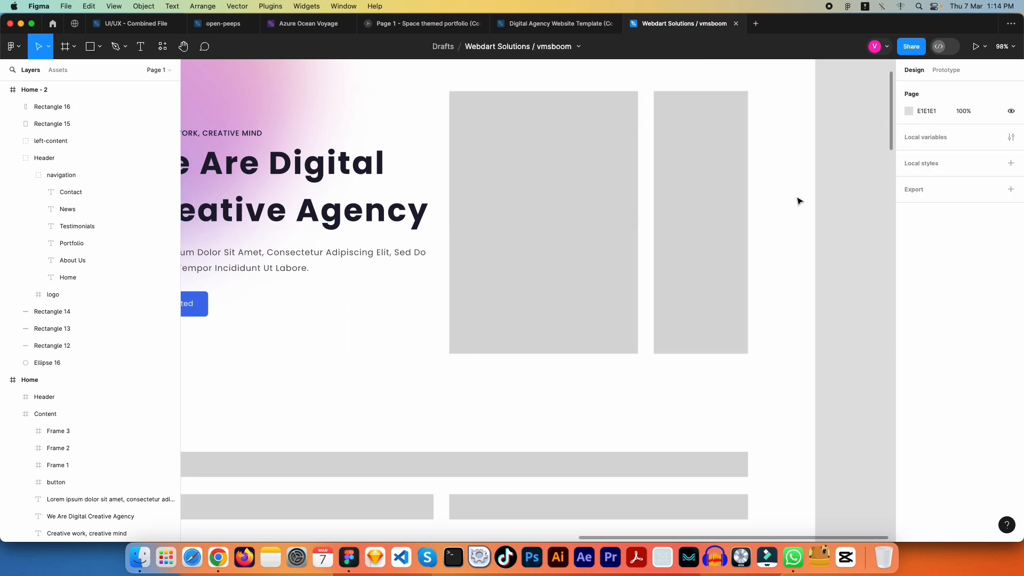
Step: Set the corner radius of both image placeholders to 6, matching the "Get Started" button's background
key(shift+0)
scroll(731, 208, left, 5)
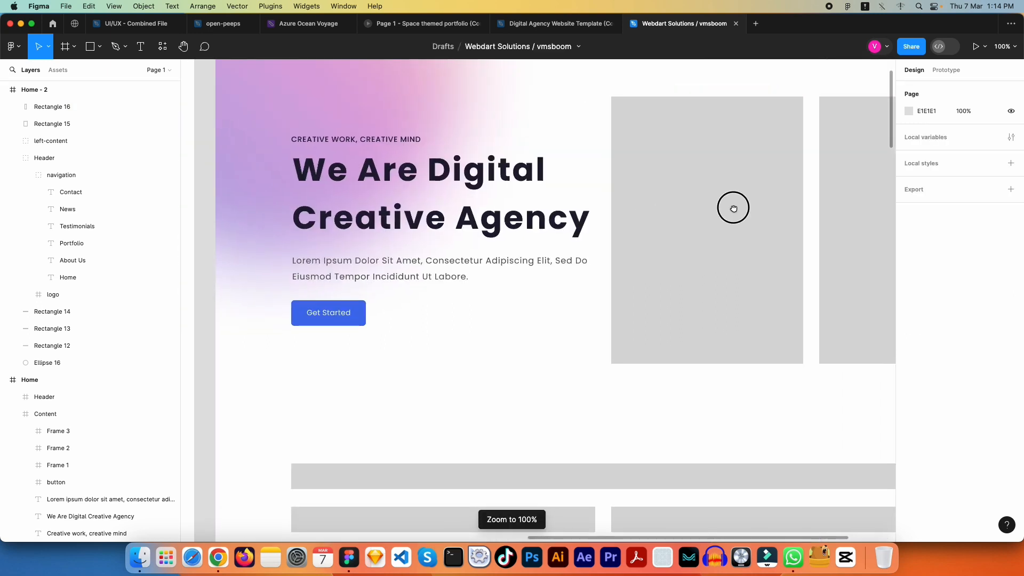
super+click(342, 309)
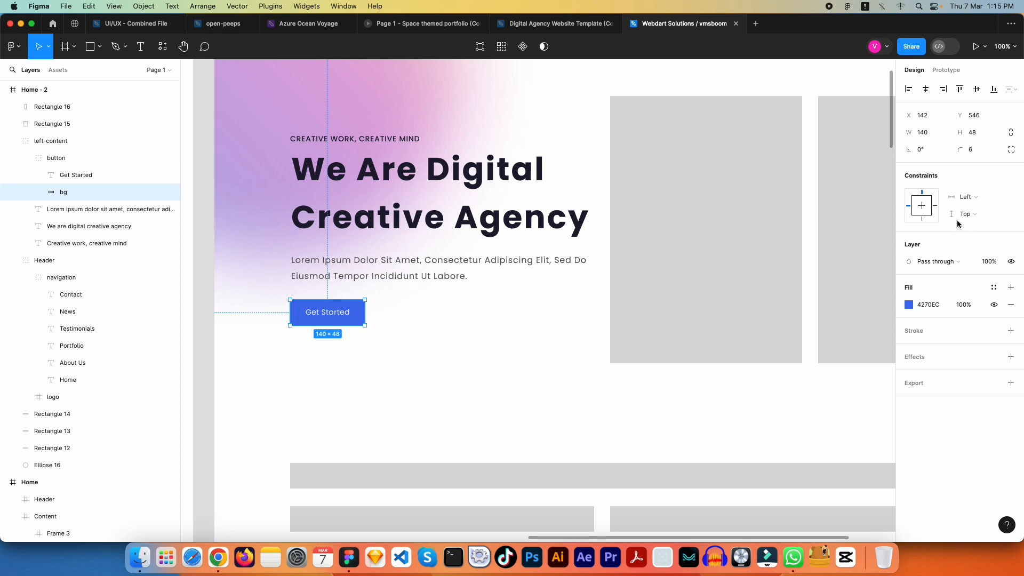
key(Escape)
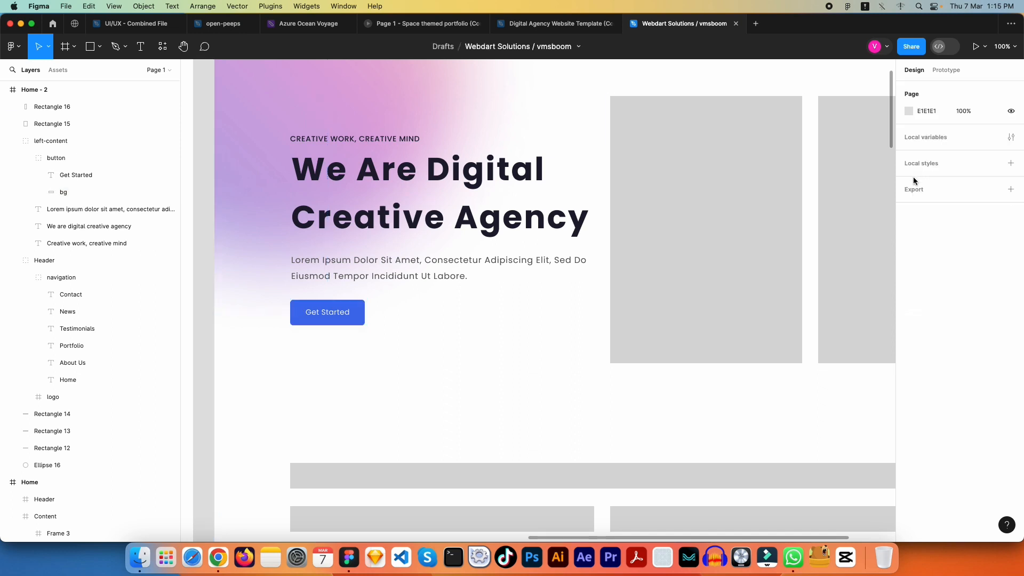
key(space)
drag(734, 201, 548, 221)
click(564, 150)
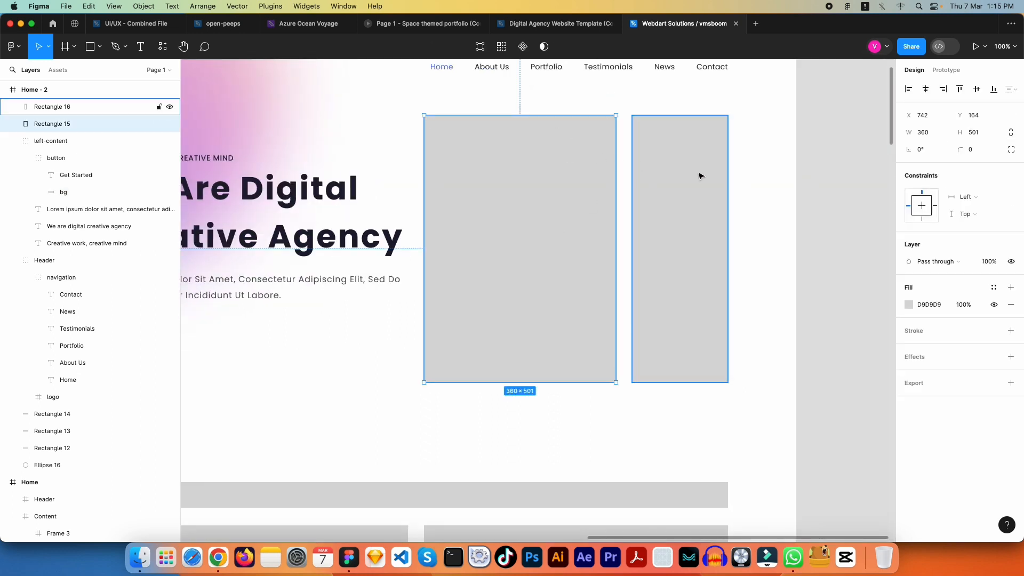
shift+click(698, 171)
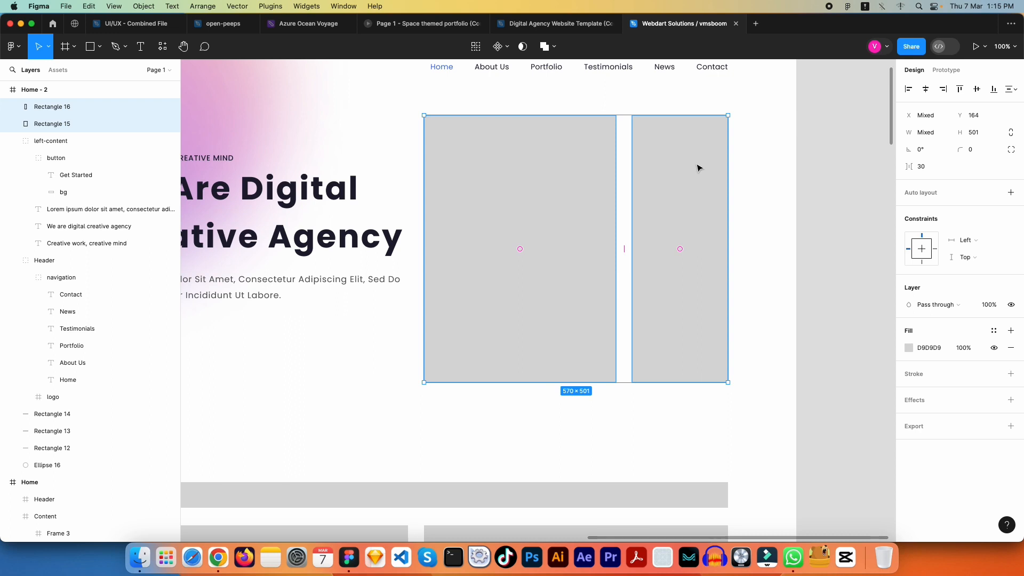
click(988, 150)
text(6)
click(816, 202)
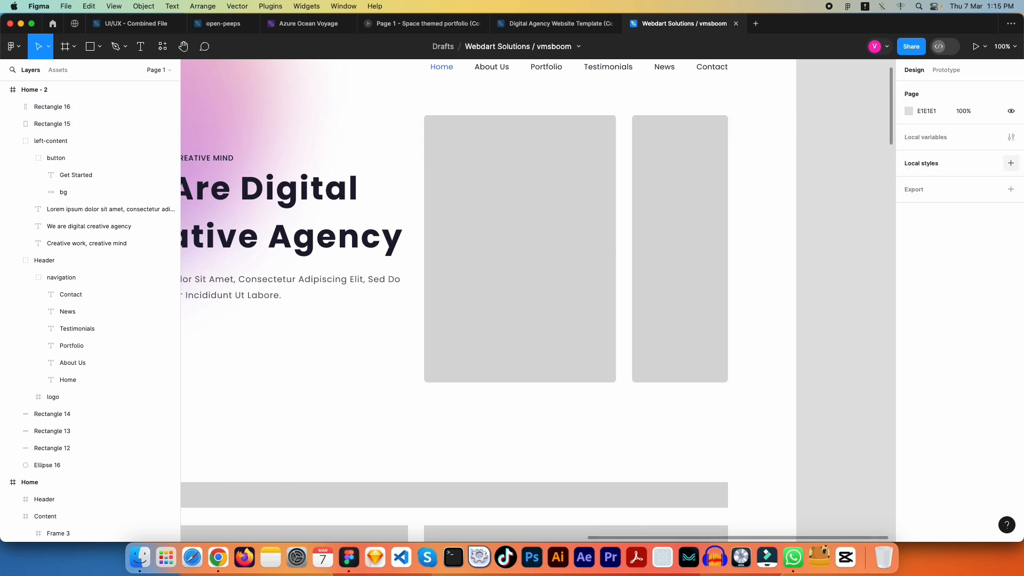
Step: Review the Home - 2 hero layout with its two placeholders and compare it with the original Home frame
scroll(752, 240, up, 1)
scroll(752, 240, left, 2)
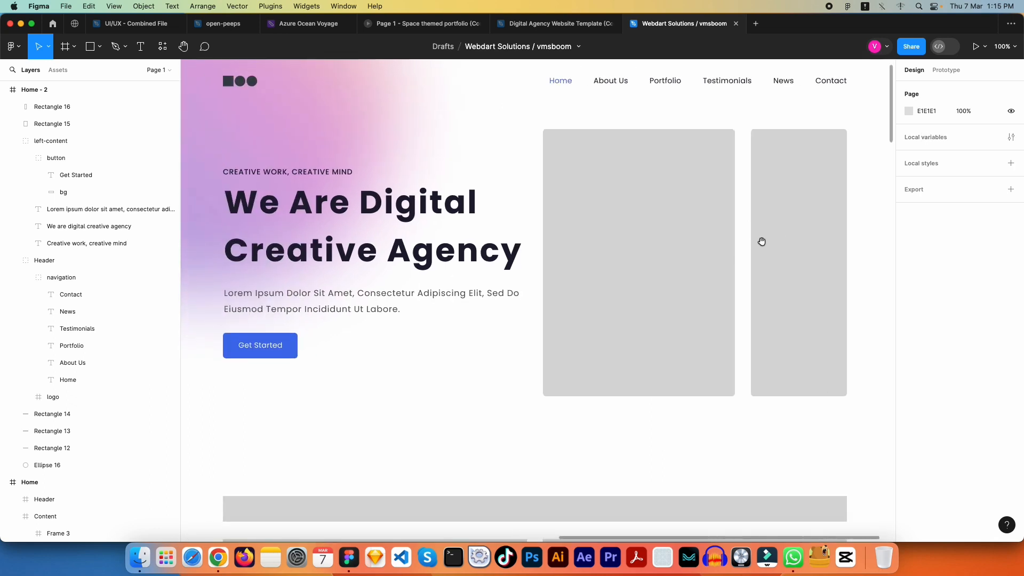
scroll(761, 240, right, 1)
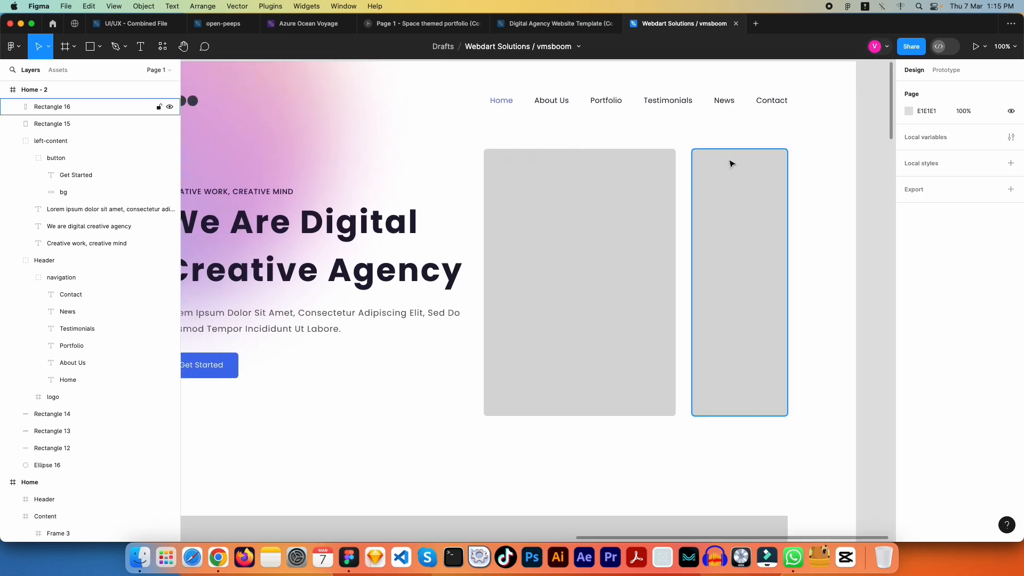
scroll(761, 249, down, 1)
scroll(761, 249, left, 2)
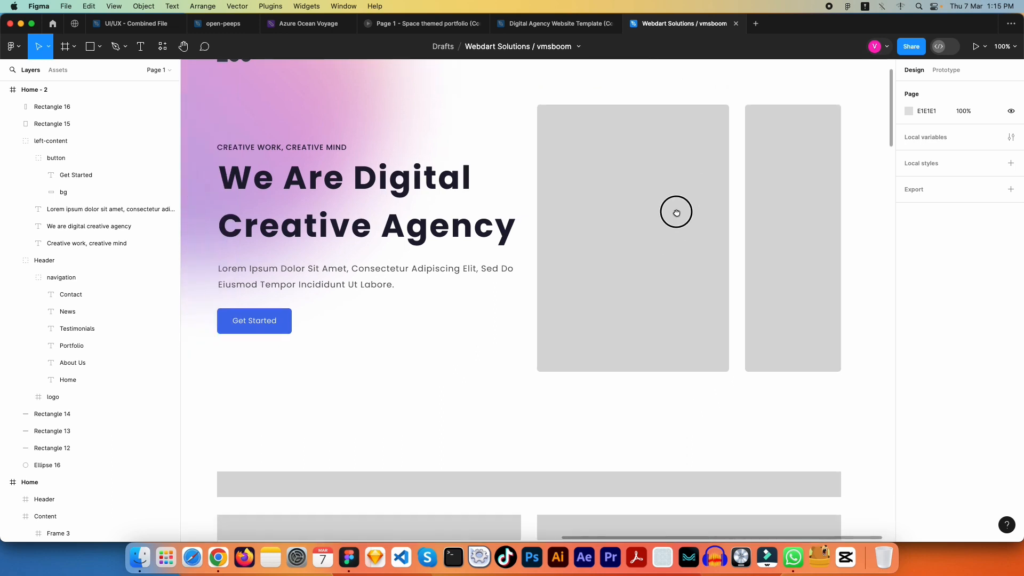
drag(674, 220, 673, 240)
scroll(540, 245, down, 5)
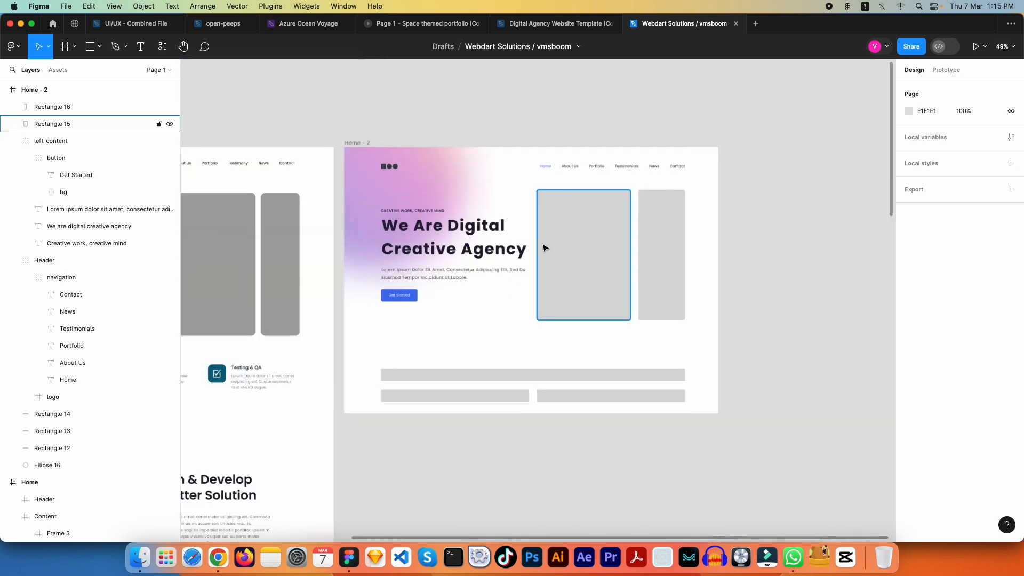
drag(472, 310, 631, 275)
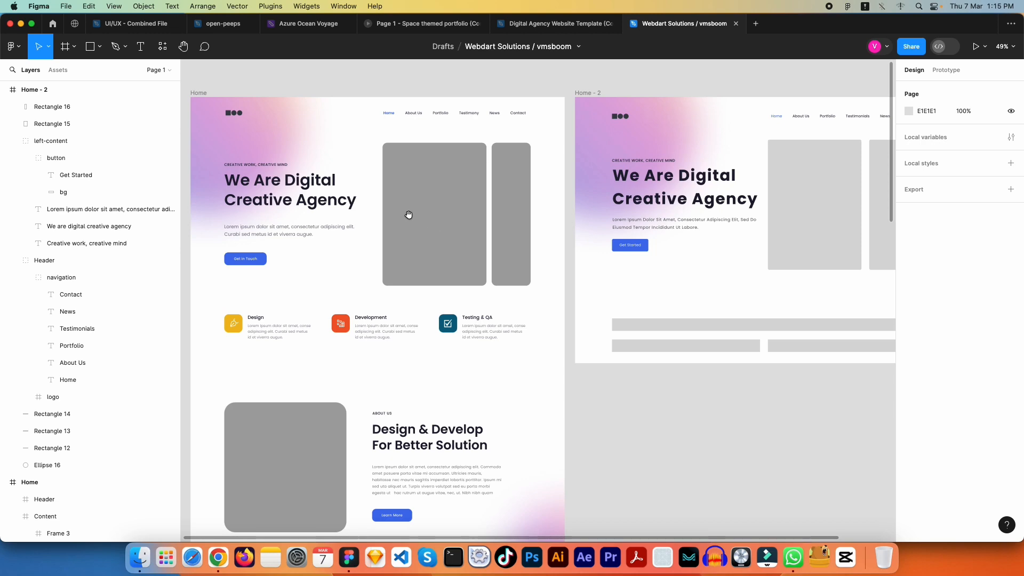
Step: Examine the original Home frame's hero and the service row below it with Design, Development and Testing & QA
drag(493, 214, 314, 216)
drag(543, 224, 806, 242)
drag(533, 270, 457, 248)
drag(706, 270, 624, 222)
drag(516, 259, 663, 174)
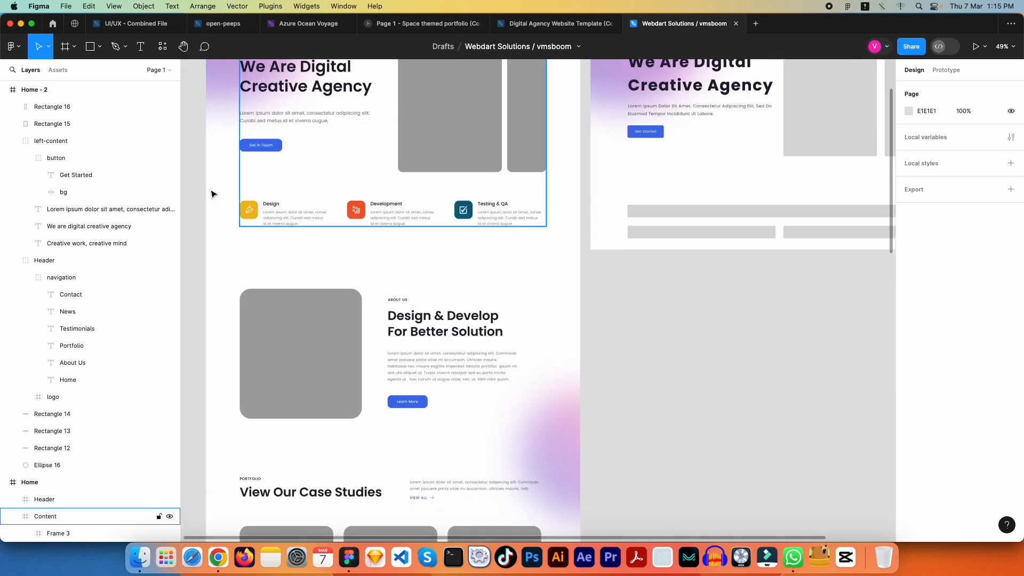
scroll(269, 207, up, 3)
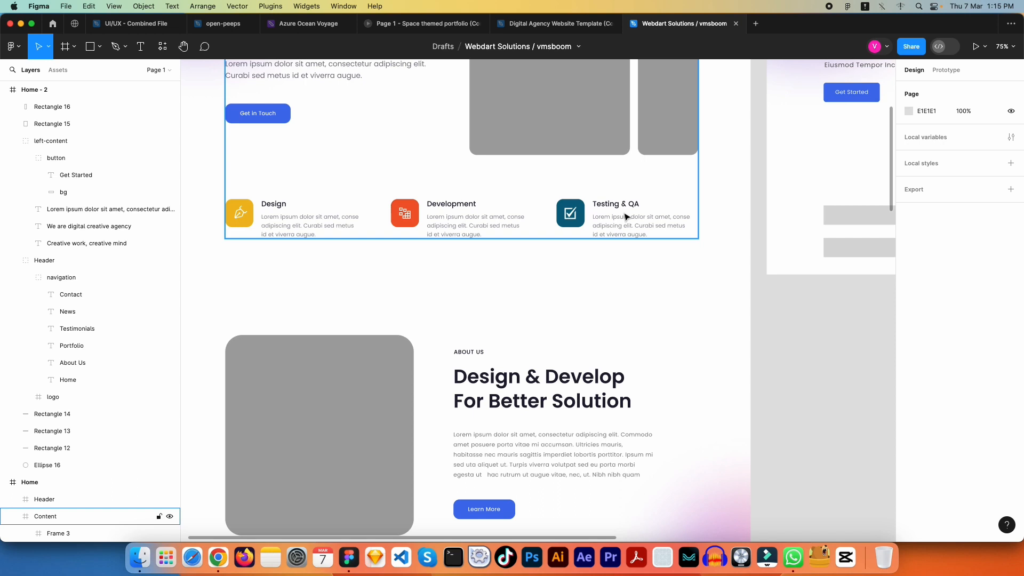
click(594, 289)
drag(500, 233, 535, 322)
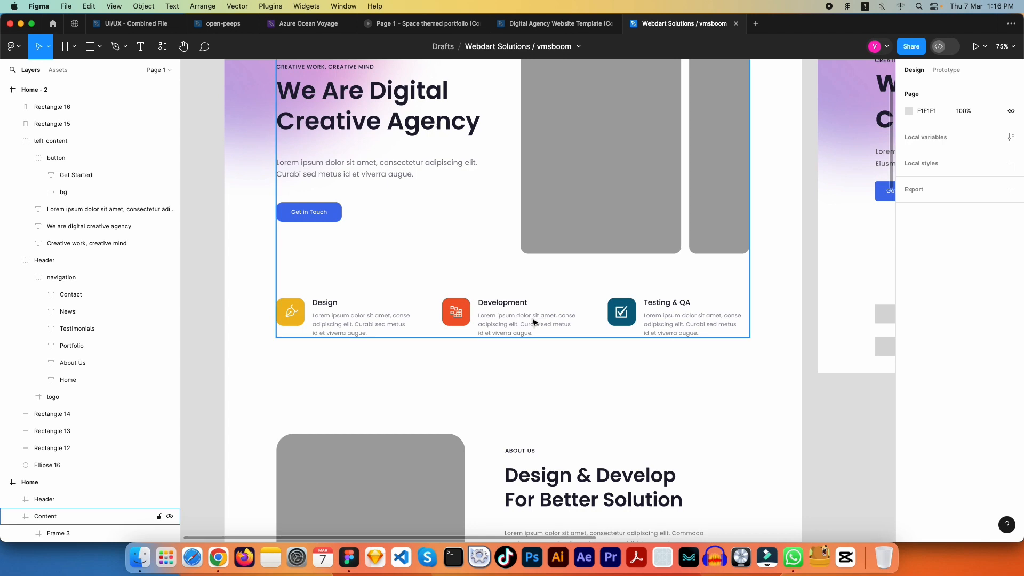
drag(534, 231, 526, 329)
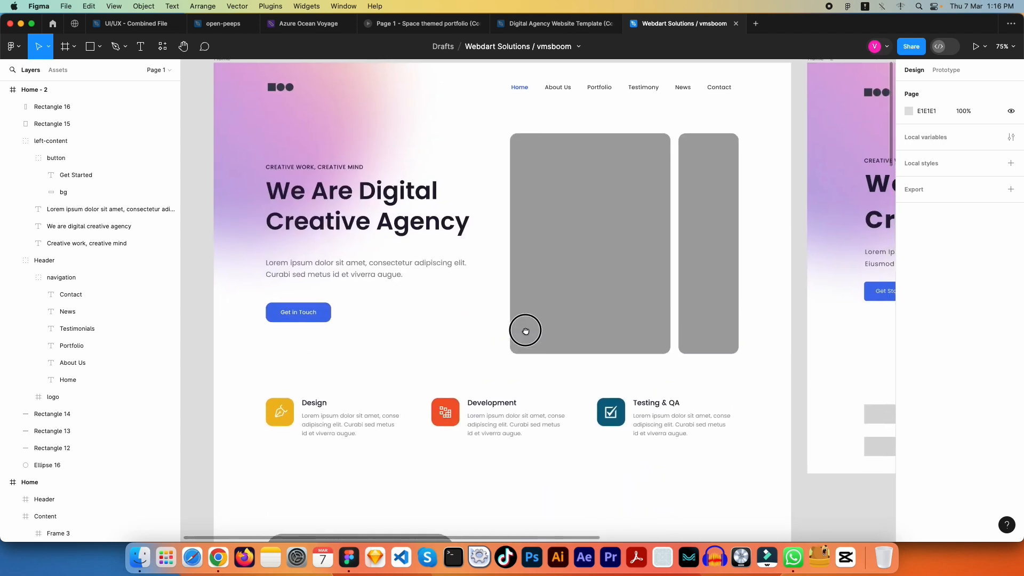
click(542, 259)
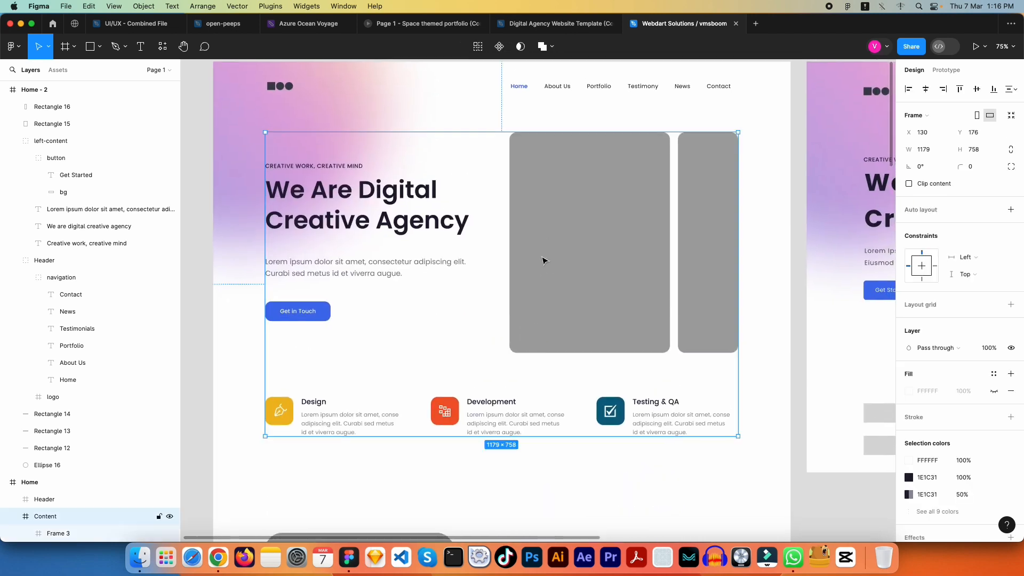
key(Escape)
drag(638, 313, 671, 351)
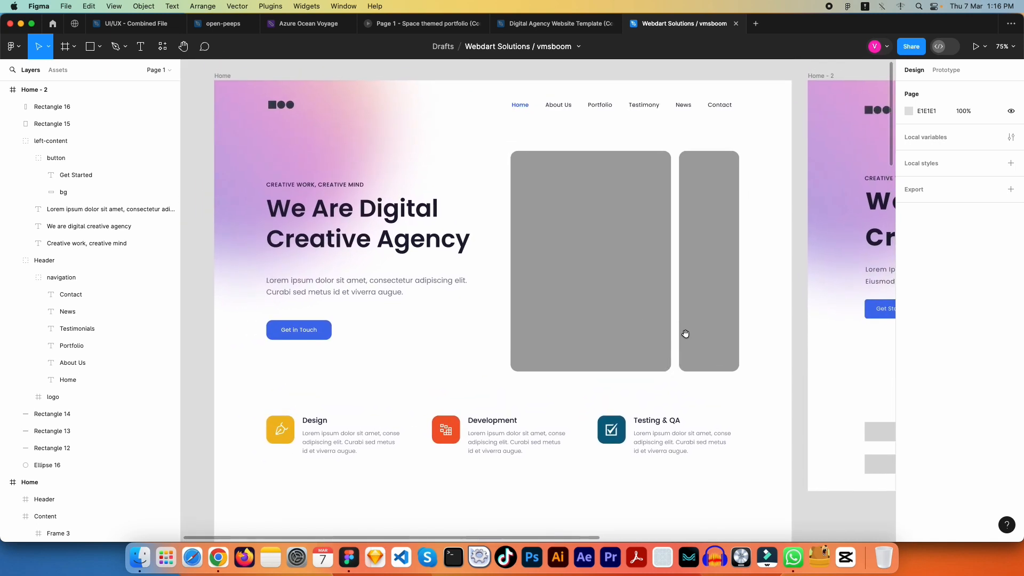
drag(681, 352, 631, 318)
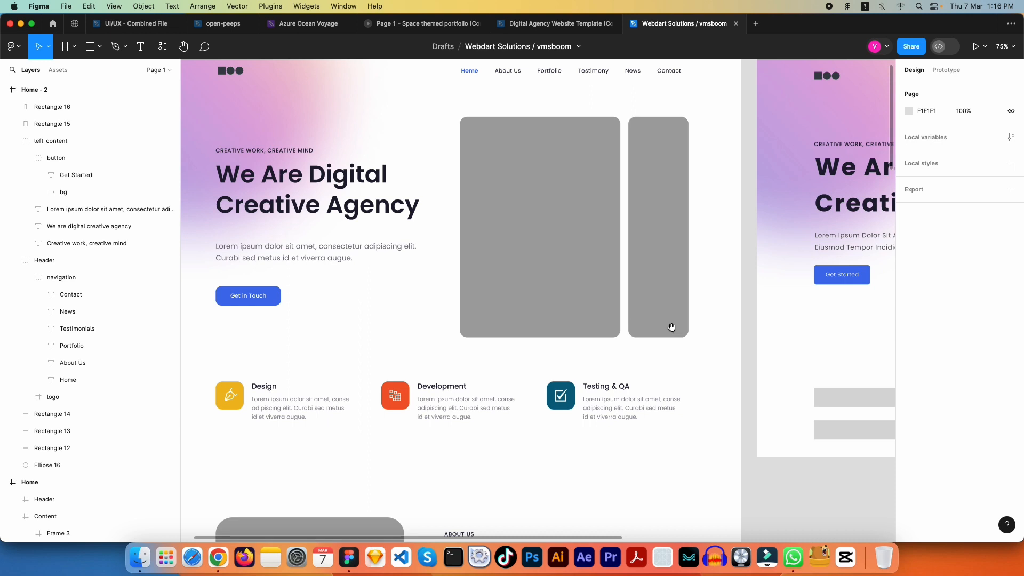
scroll(517, 297, left, 5)
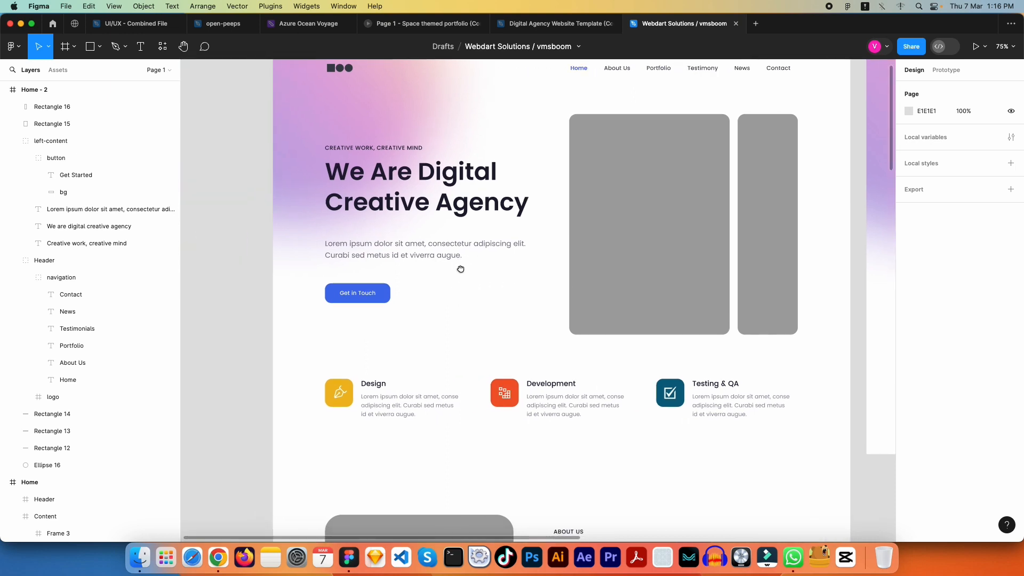
Step: Measure the spacing between the heading and the paragraph in the original Home hero
click(407, 212)
click(406, 256)
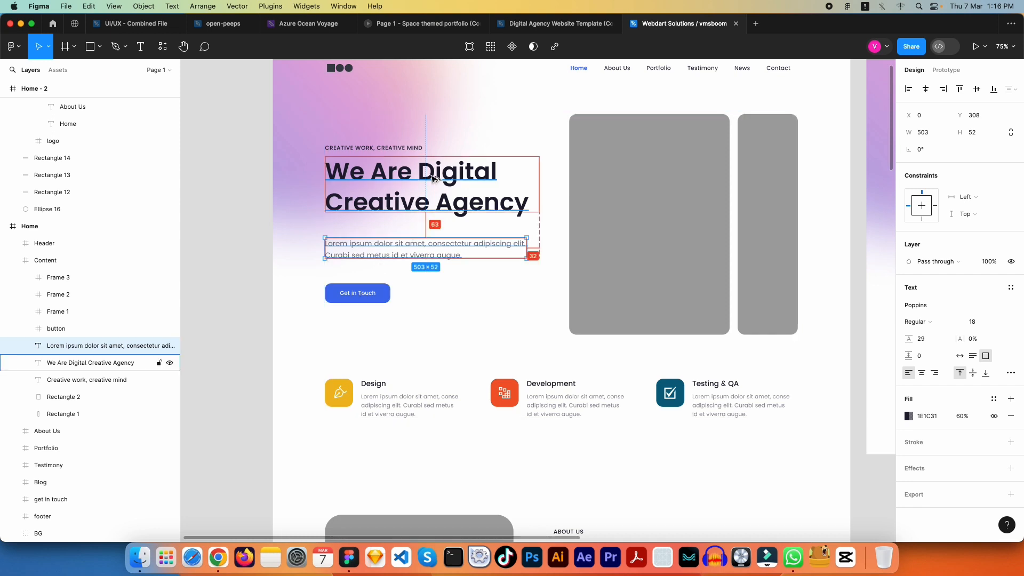
key(Escape)
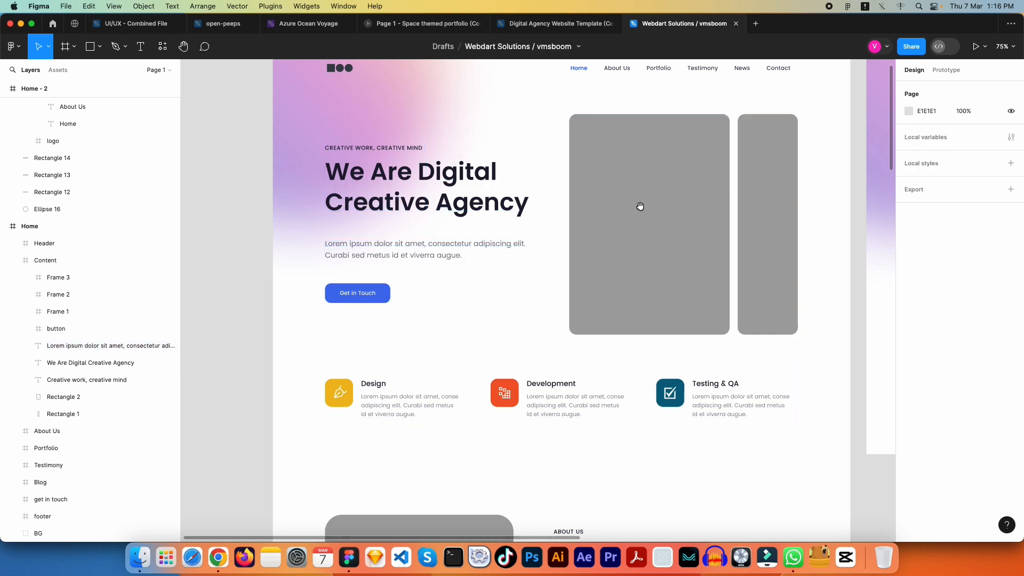
drag(640, 205, 489, 206)
drag(661, 211, 562, 227)
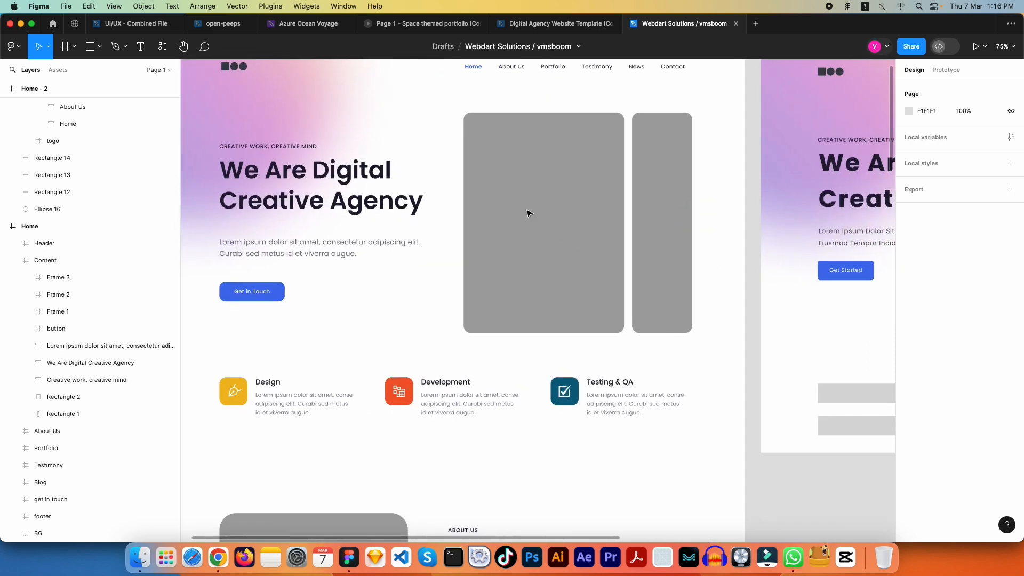
Step: Compare the Home - 2 hero with the original Home frame and its three-column service row
click(344, 172)
click(869, 297)
drag(862, 229, 487, 255)
click(549, 198)
click(673, 277)
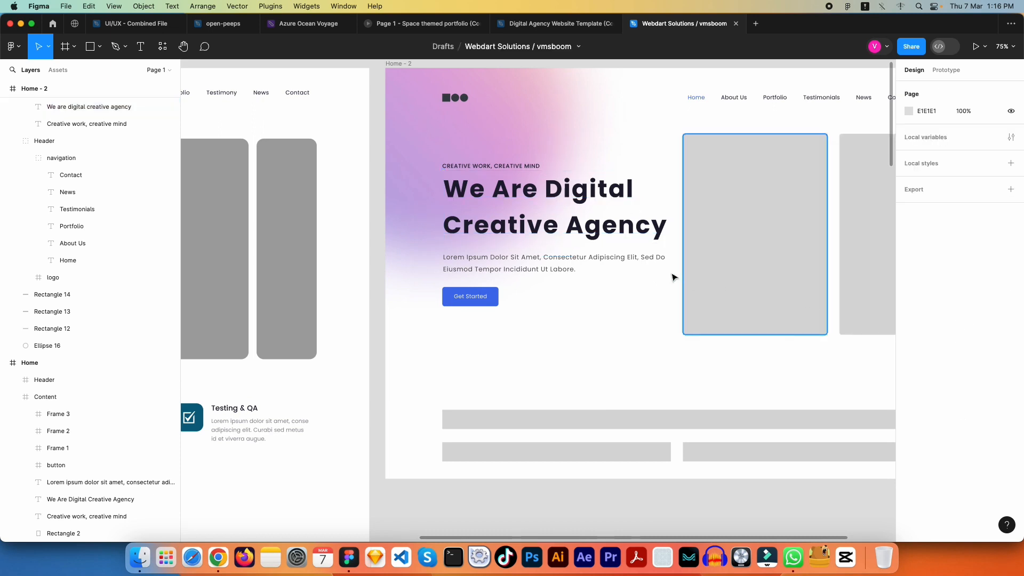
drag(729, 265, 580, 282)
mouse_move(749, 284)
mouse_down()
mouse_move(658, 283)
mouse_move(758, 270)
mouse_up()
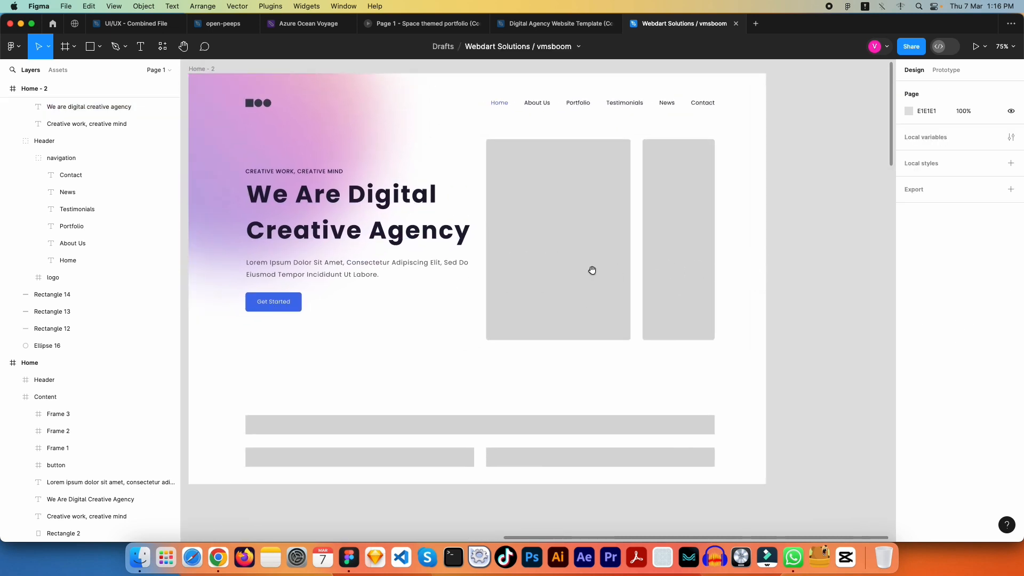
drag(521, 286, 564, 274)
scroll(542, 320, left, 10)
scroll(542, 320, down, 3)
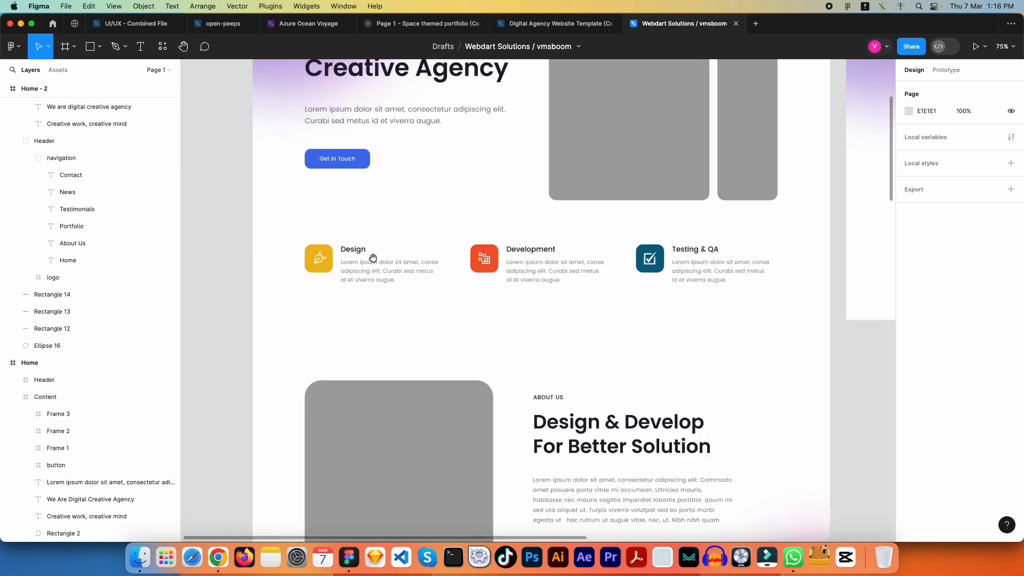
scroll(345, 261, right, 15)
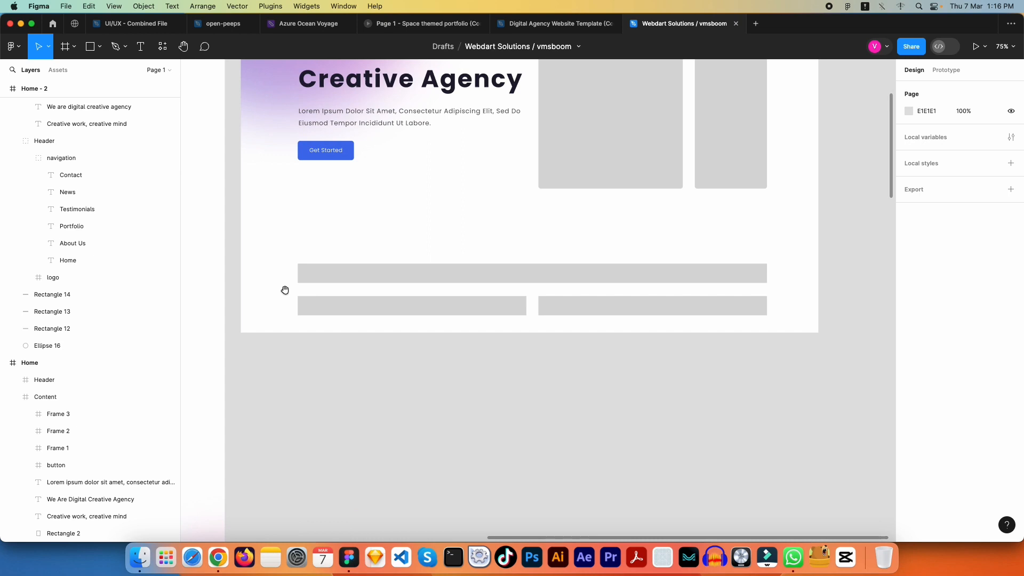
Step: Extend the Home - 2 frame downward to a height of 1936 to make room below the hero
click(529, 280)
scroll(486, 331, up, 3)
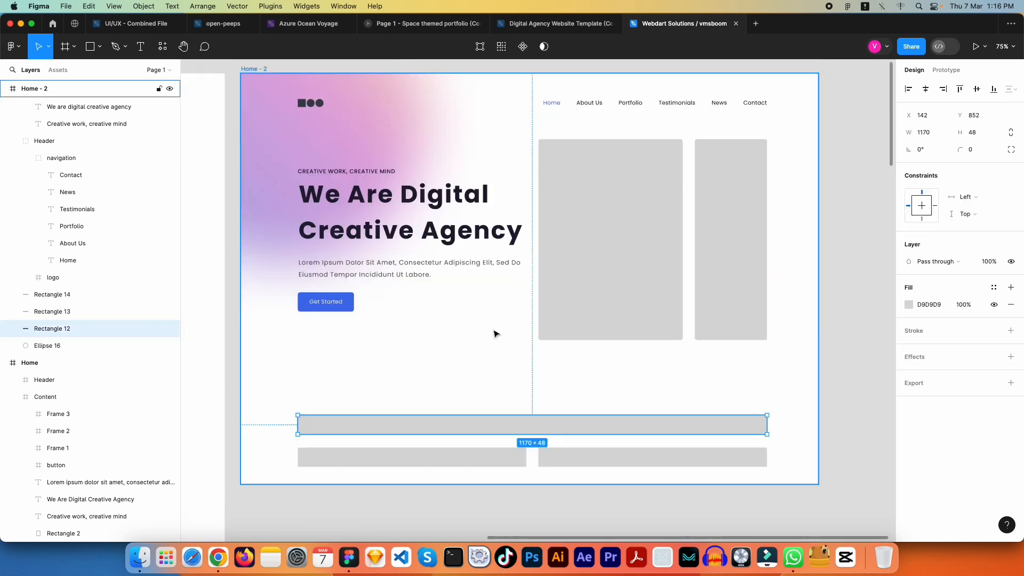
scroll(494, 334, down, 4)
click(346, 161)
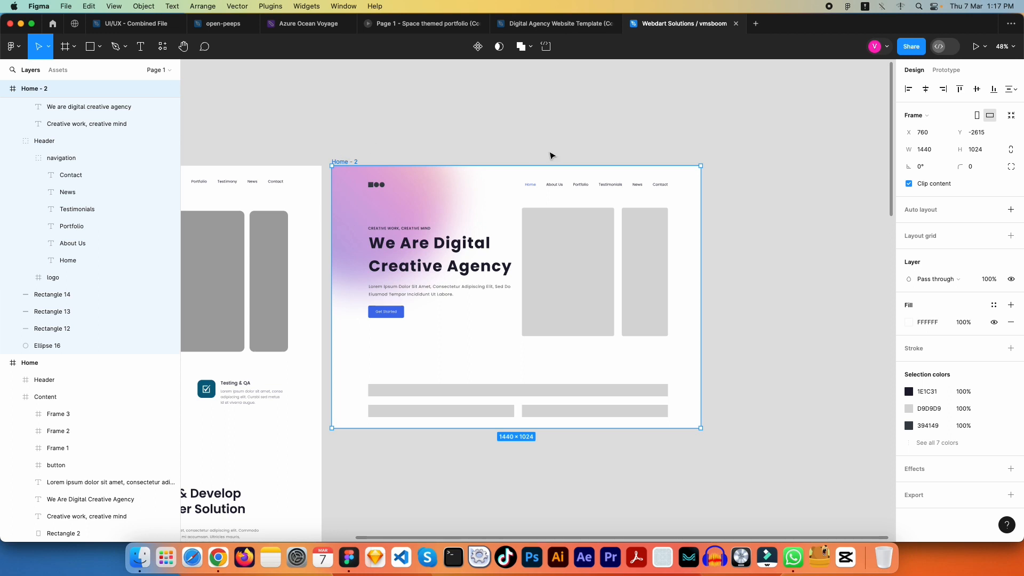
scroll(576, 181, down, 5)
drag(515, 257, 525, 490)
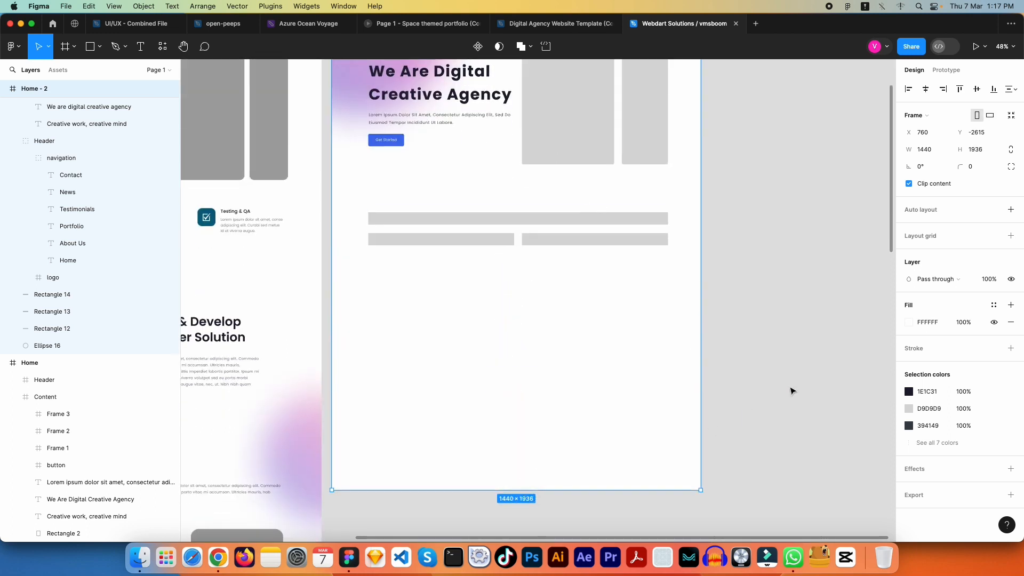
click(736, 298)
scroll(708, 277, up, 1)
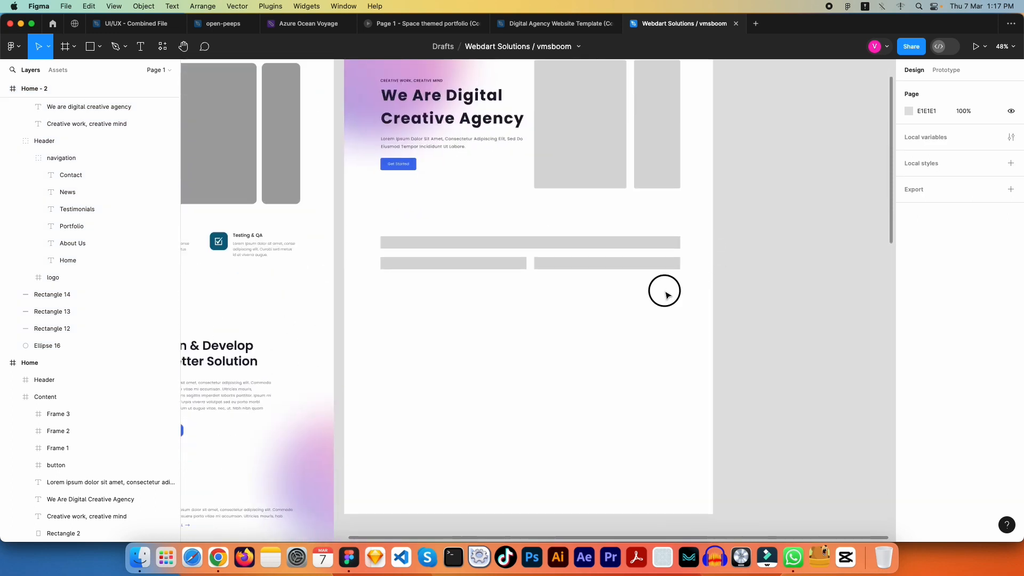
Step: Move the three grey guide bars down together so the full-width bar sits at Y 1391
drag(663, 291, 446, 238)
drag(540, 243, 549, 388)
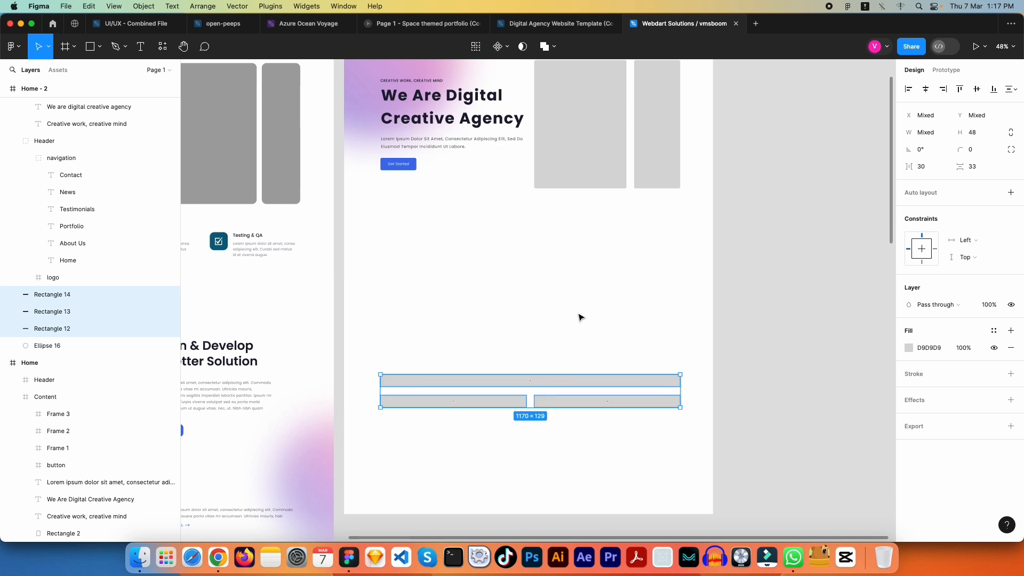
click(580, 318)
Step: Copy the full-width guide bar up to Y 944 and set the copy's width to 1110
click(530, 379)
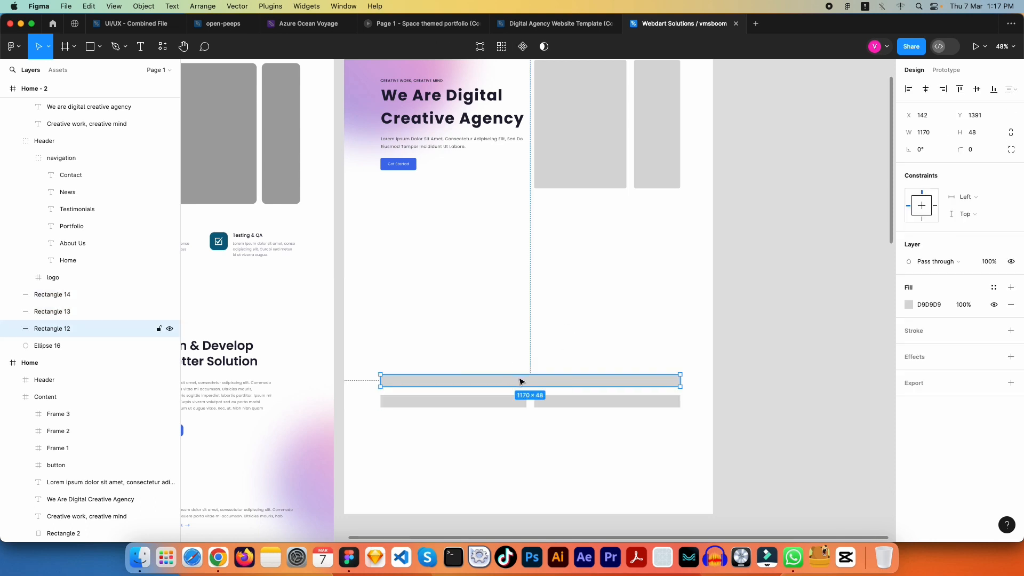
drag(524, 383, 525, 265)
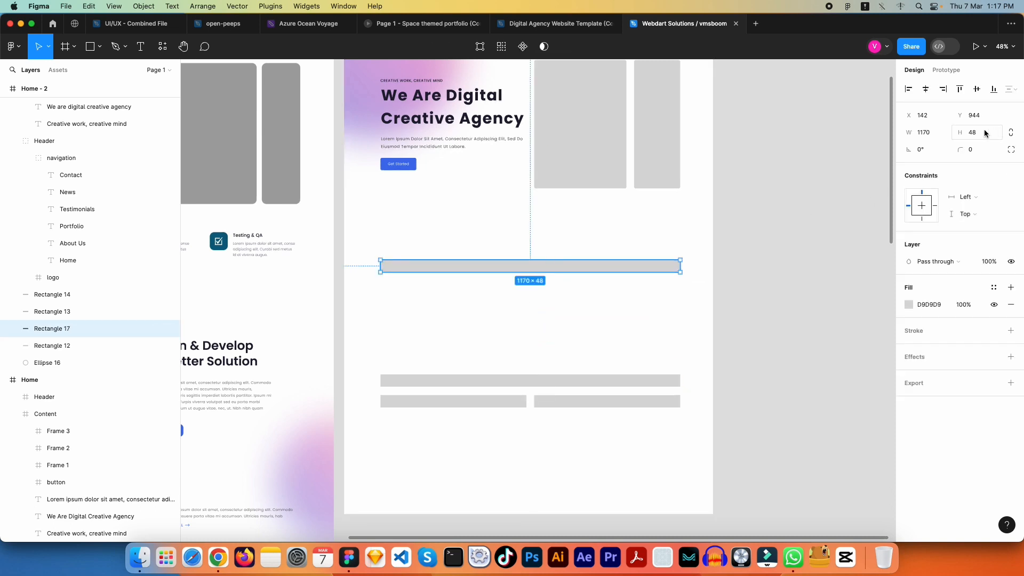
click(938, 133)
key(Right)
key(Return)
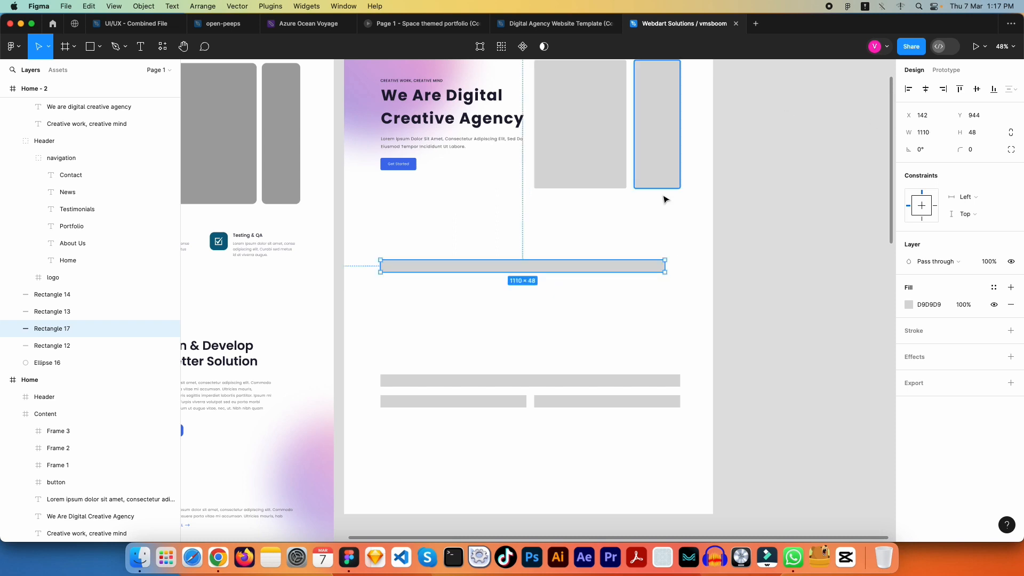
Step: Divide the copied bar's width by 3 to make it a 370-wide column guide
click(642, 278)
click(649, 272)
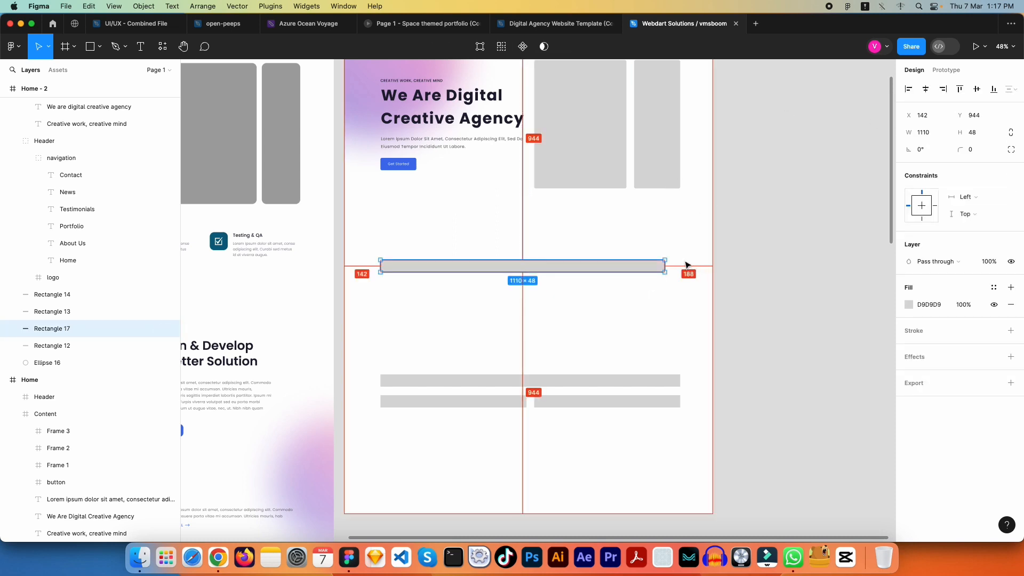
click(936, 133)
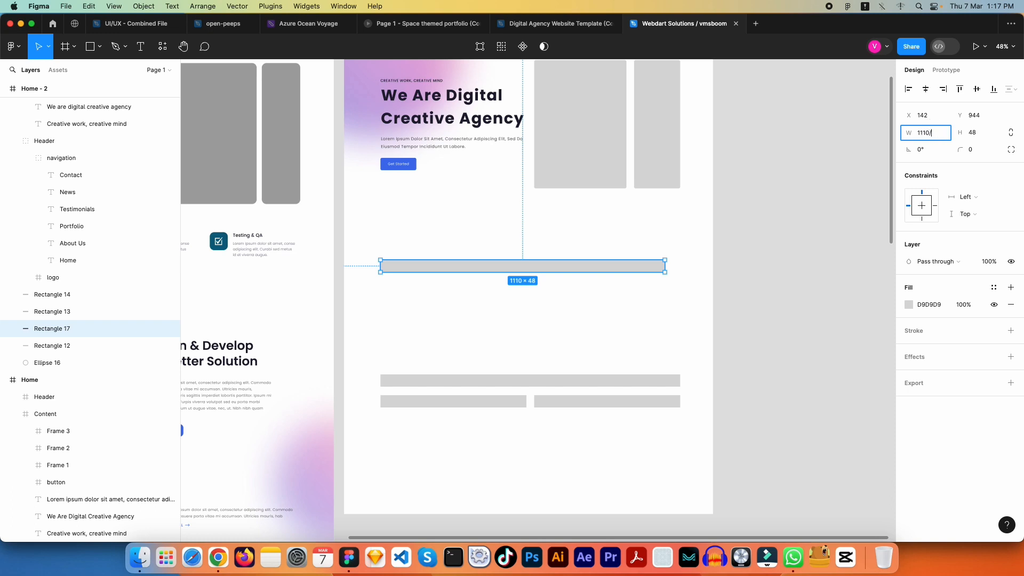
text(/3)
key(Return)
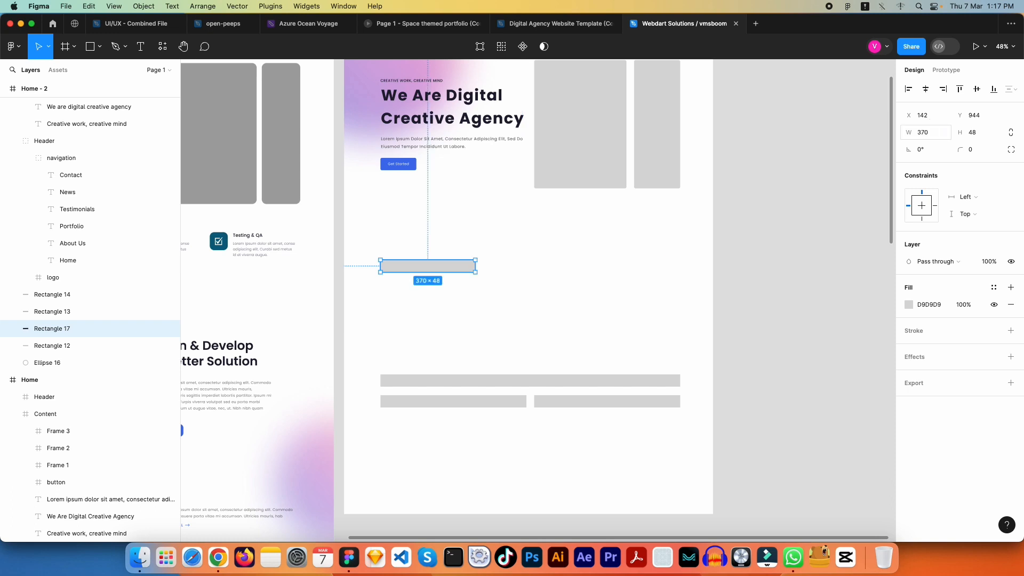
Step: Duplicate the 370-wide bar, shift the copy to X 542 in the same row, and try duplicating it again for the third column
click(543, 293)
scroll(502, 305, down, 2)
click(461, 241)
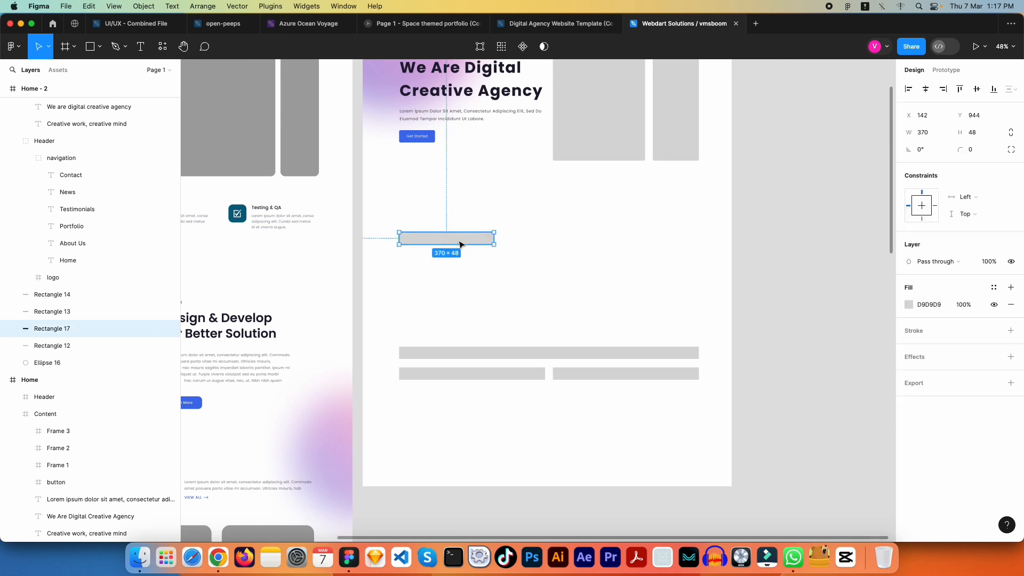
key(super+d)
drag(460, 243, 566, 244)
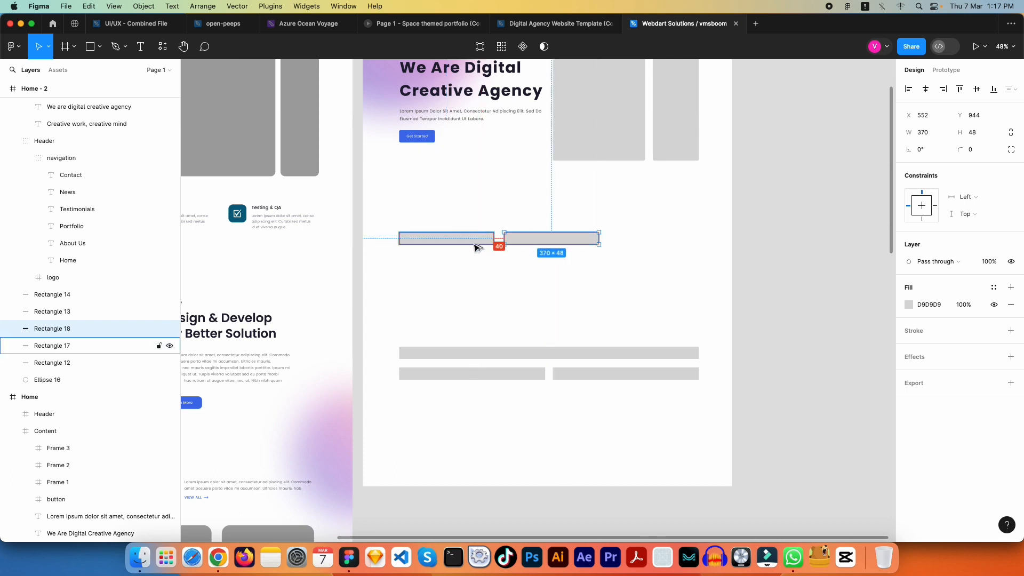
key(shift+Left)
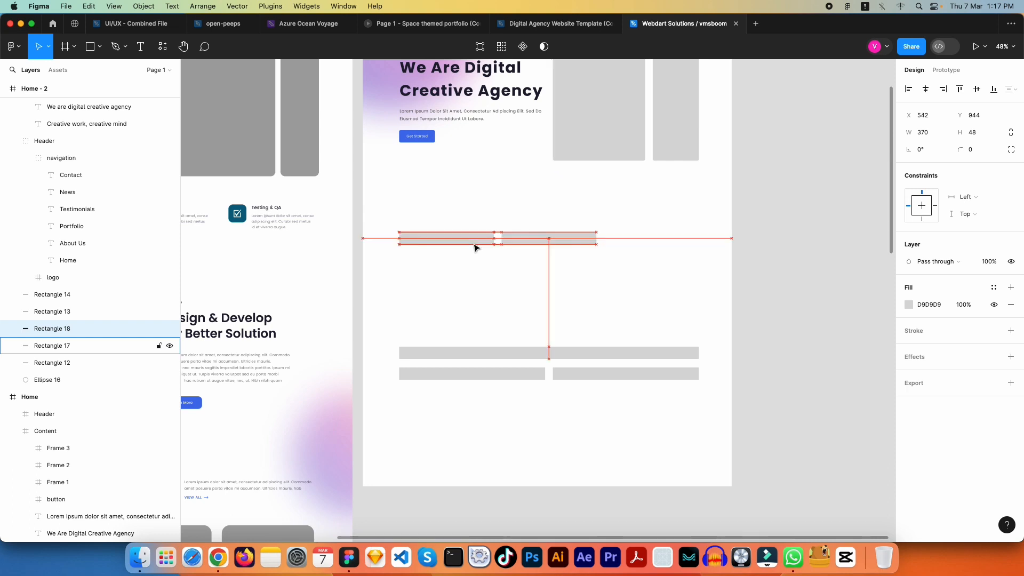
key(super+d)
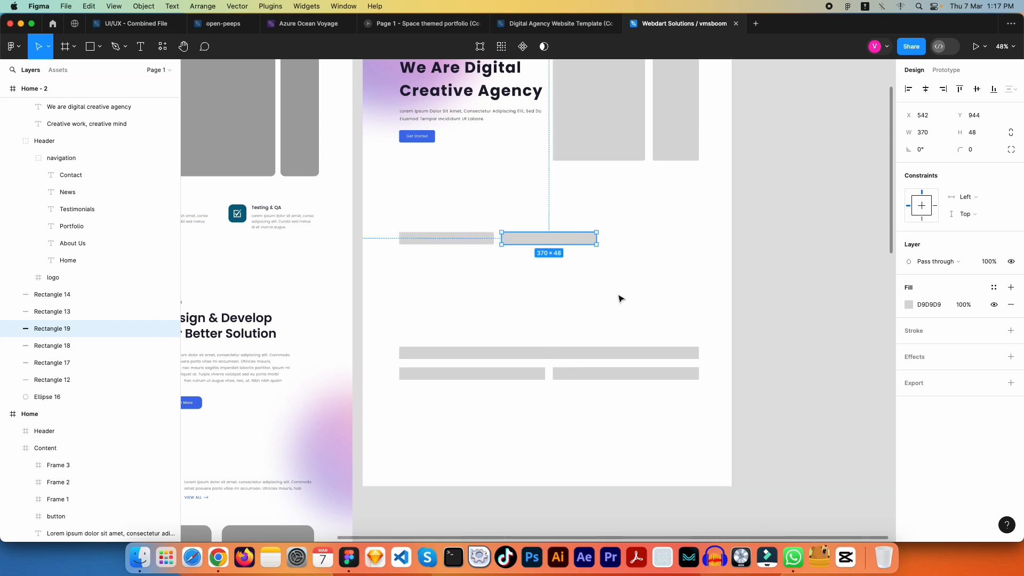
Step: Undo the second duplication and the first copy's moves along the row
key(super+z)
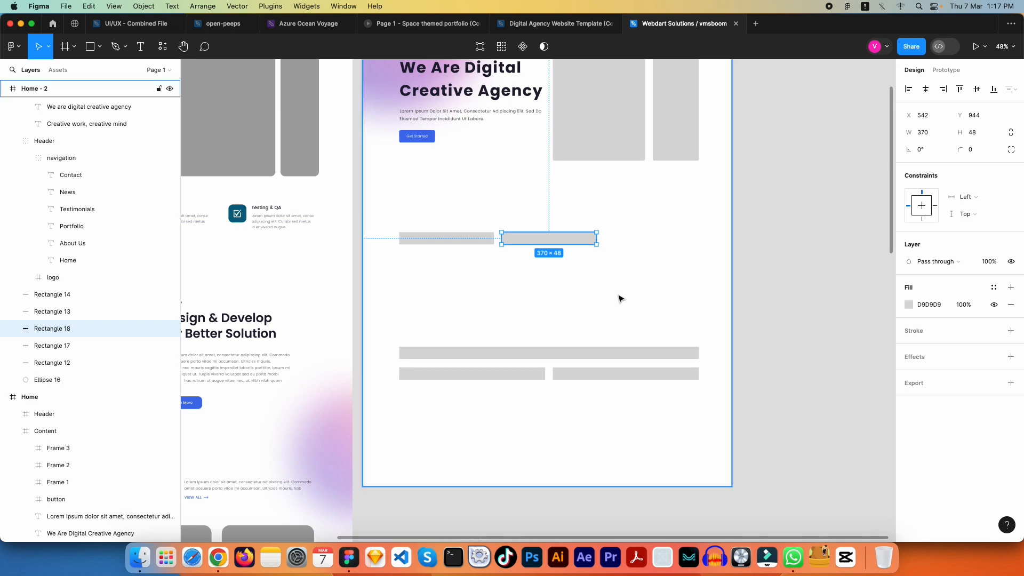
key(super+z)
key(super+z)
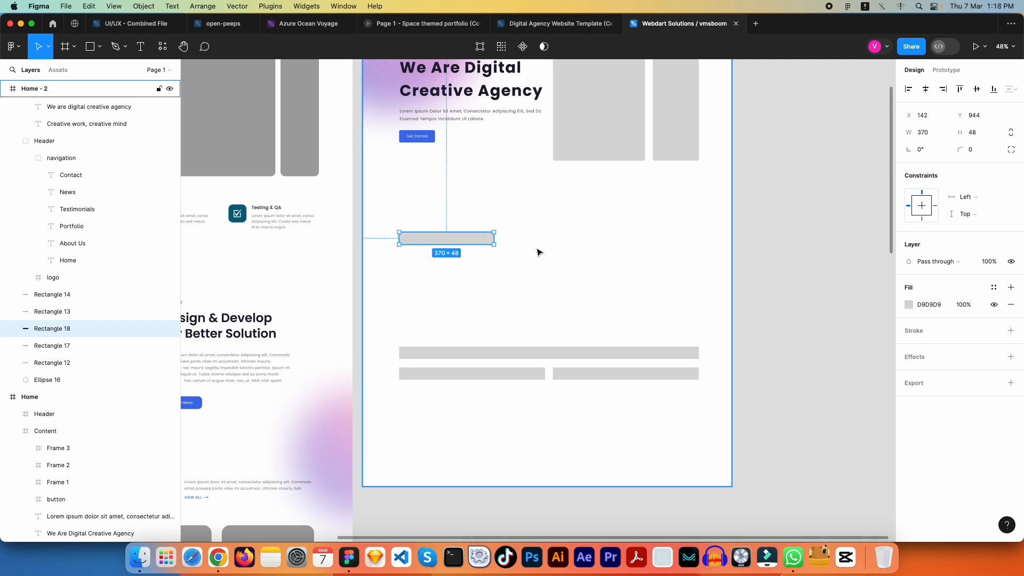
Step: Copy the 370-wide bar to X 542, repeat the copy at X 942, and measure the gap between the last two columns
drag(438, 241, 540, 242)
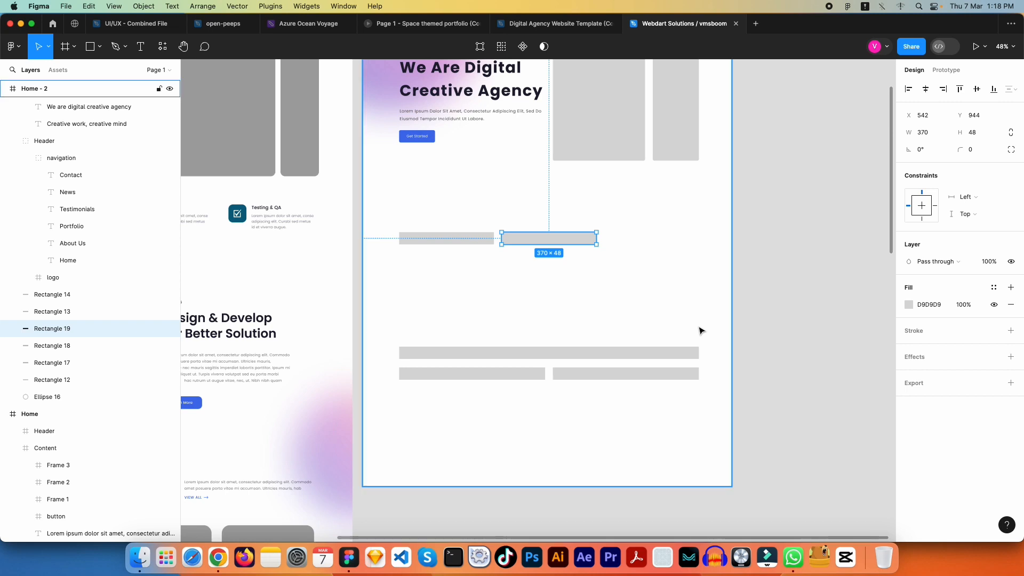
key(super+d)
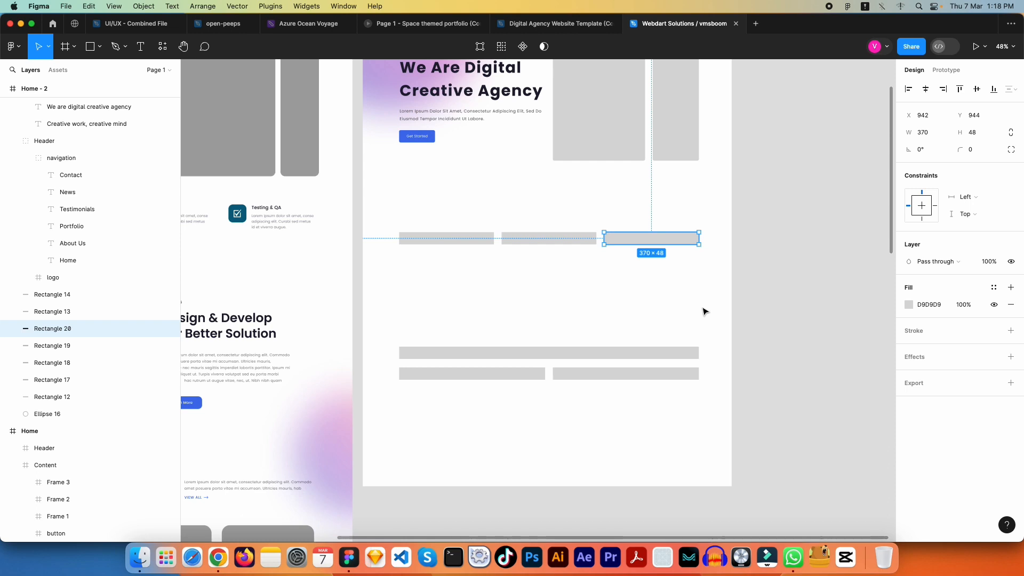
key(alt)
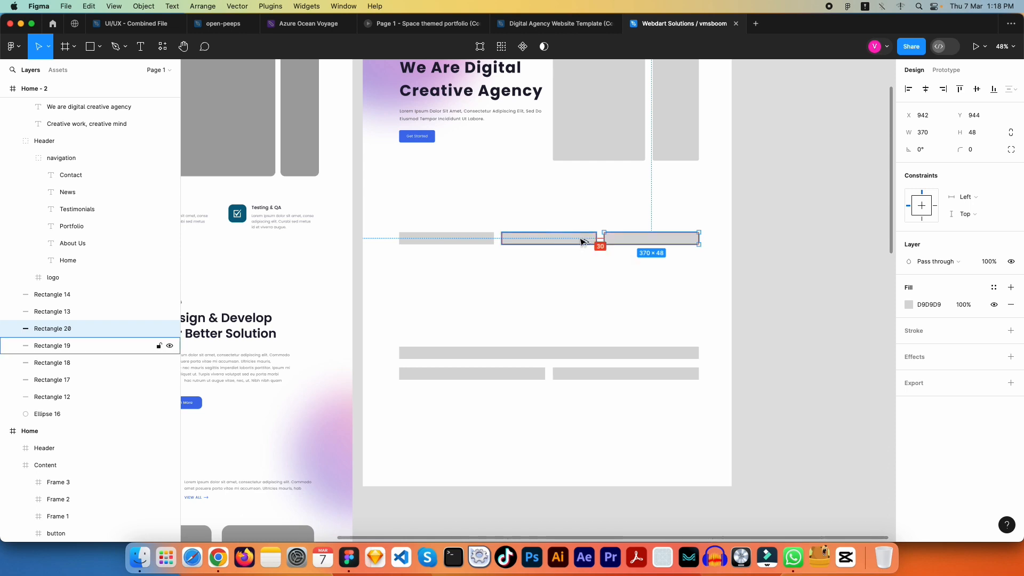
Step: Compare the Design, Development and Testing & QA service row in the reference homepage with the new column guides
key(Escape)
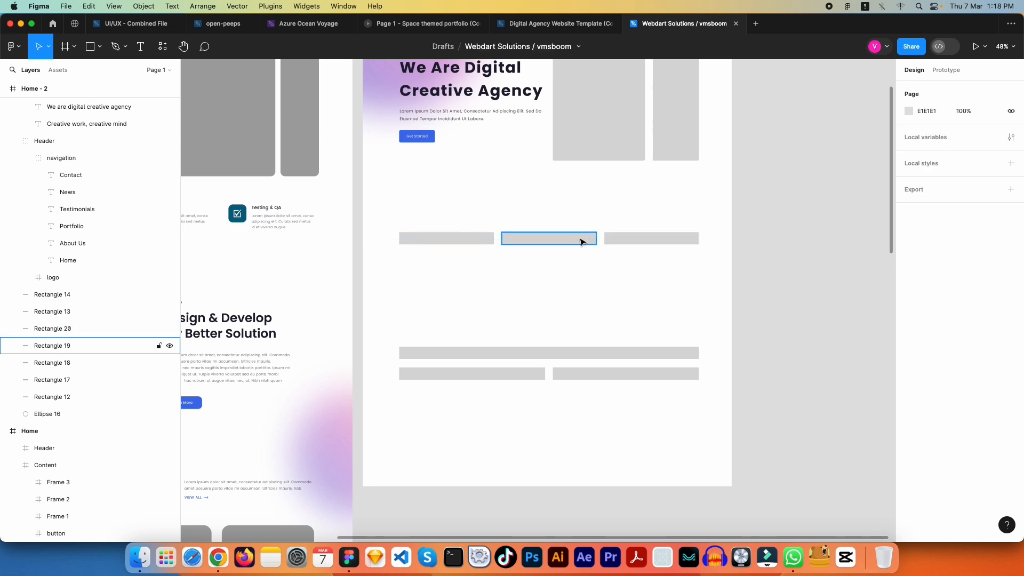
scroll(581, 301, up, 3)
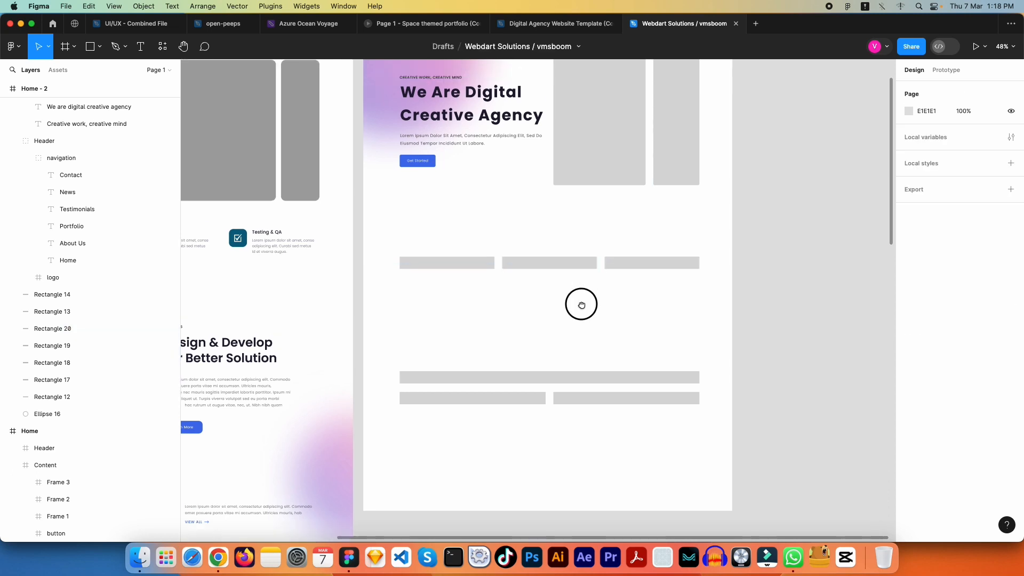
scroll(592, 339, up, 5)
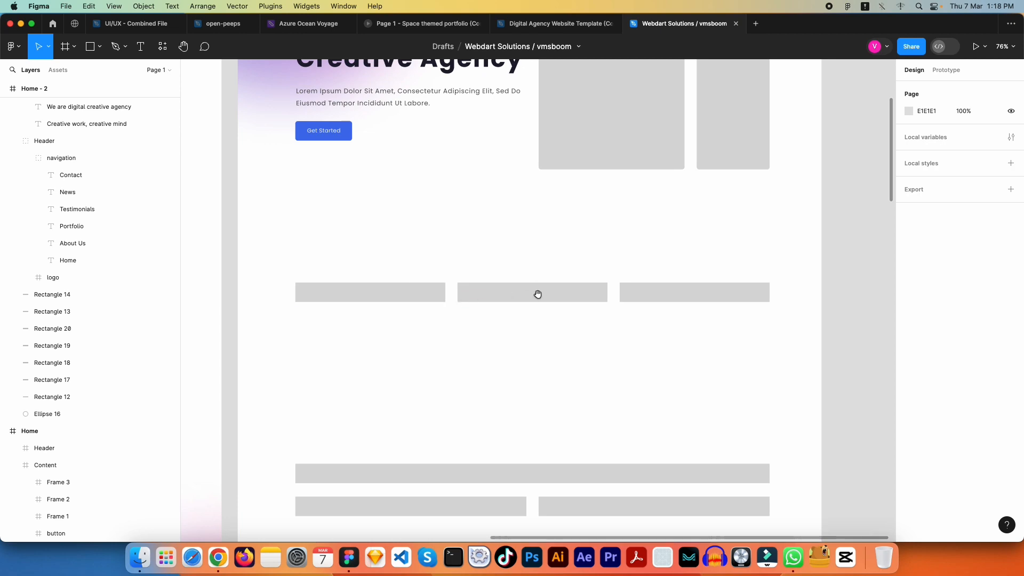
drag(537, 293, 602, 367)
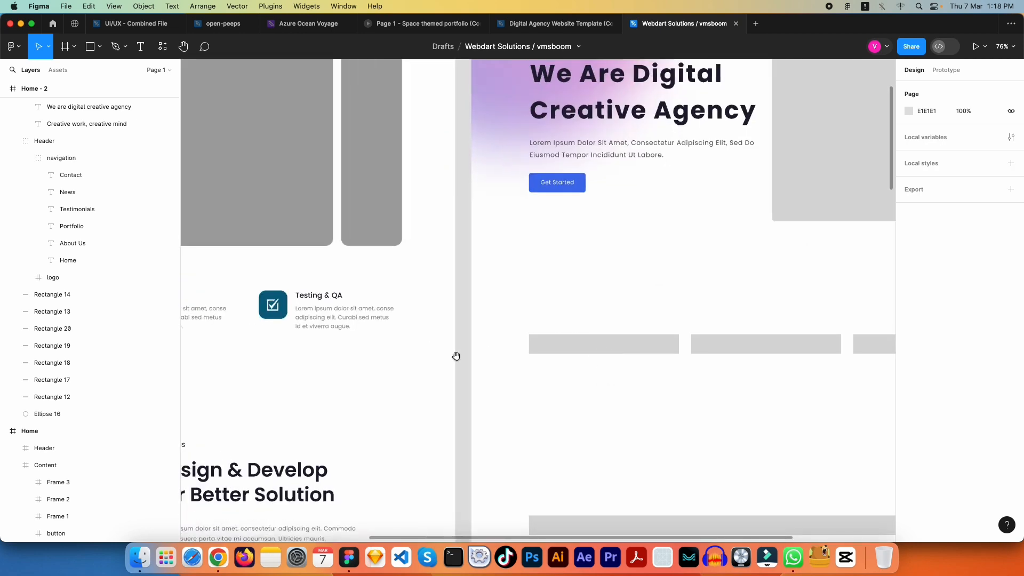
drag(456, 357, 779, 338)
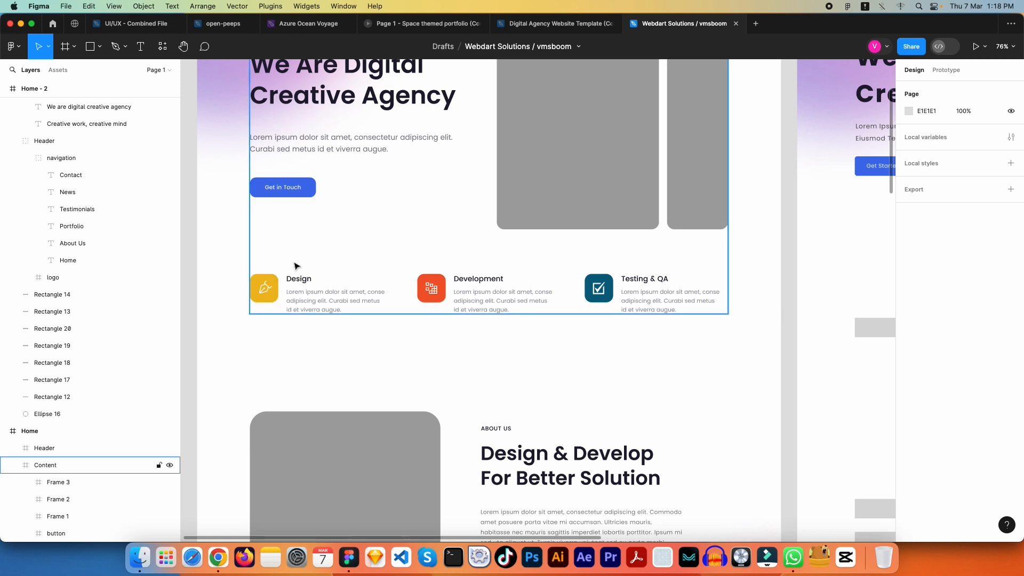
drag(512, 298, 469, 299)
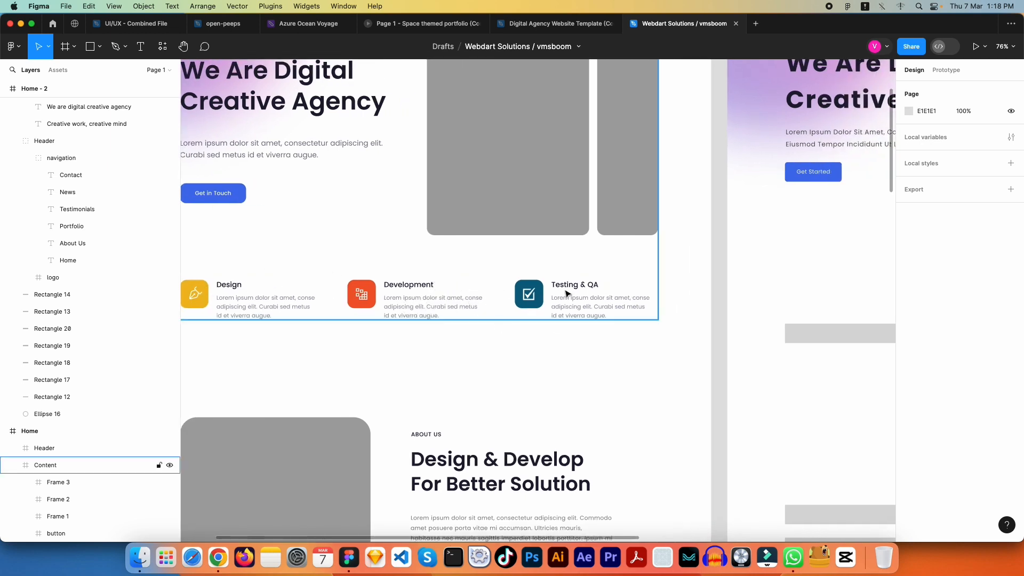
drag(654, 290, 512, 293)
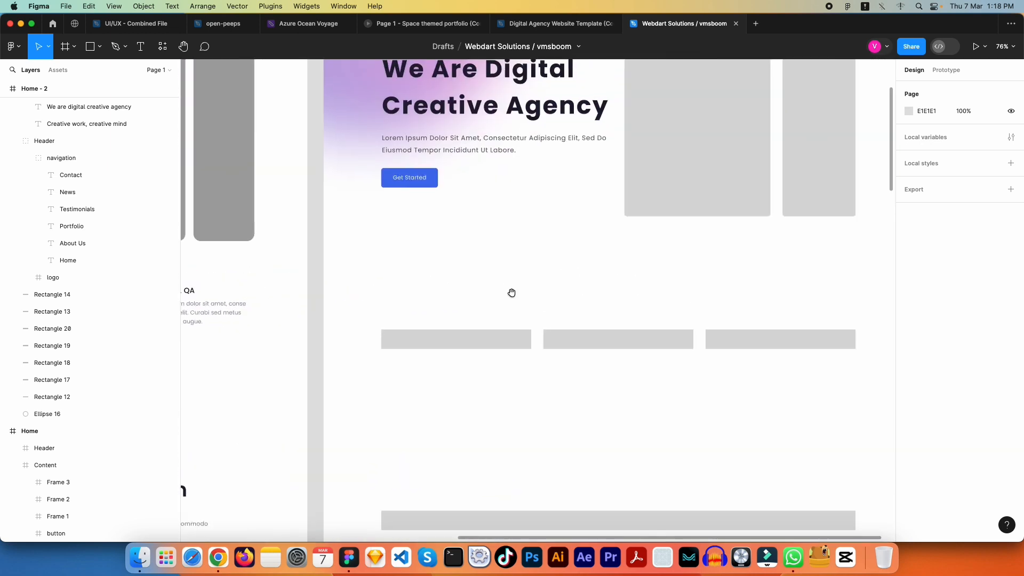
Step: Draw a 92 by 92 square at X 142, Y 801 above the first column guide, with a corner radius of 6
key(r)
mouse_move(382, 282)
mouse_down()
mouse_move(421, 302)
mouse_move(396, 285)
mouse_up()
click(394, 291)
click(939, 135)
key(Tab)
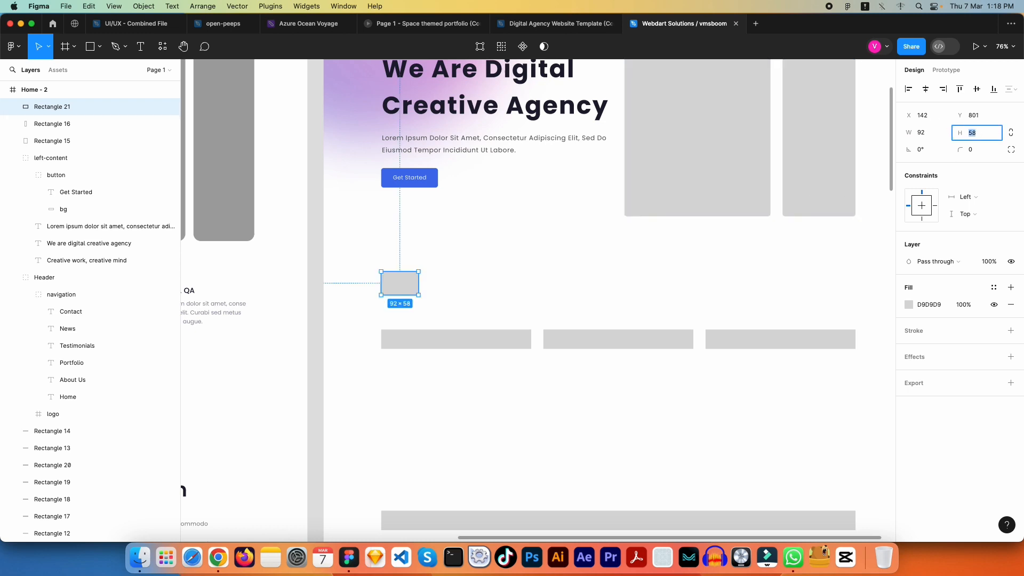
text(92)
key(Return)
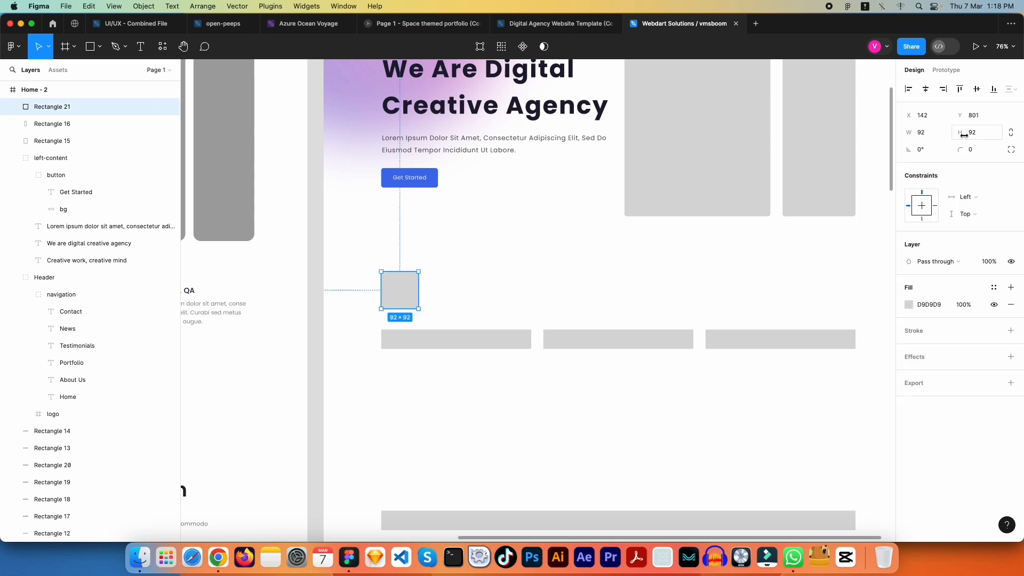
click(978, 149)
key(Return)
key(Escape)
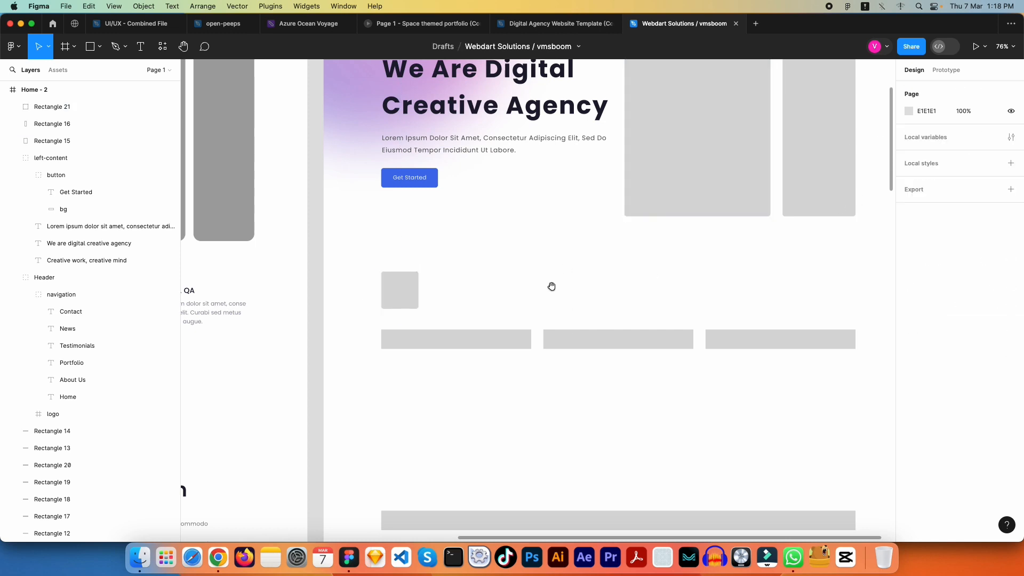
Step: Copy the hex code 4158D0 from the blue stop of the hero ellipse's linear gradient
scroll(551, 285, left, 3)
click(450, 283)
scroll(533, 293, up, 3)
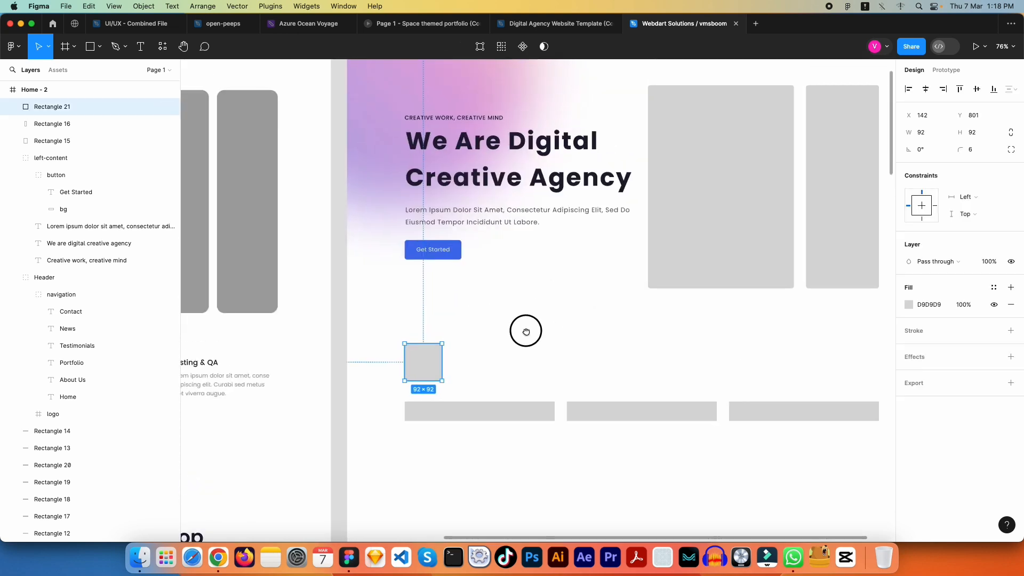
click(374, 98)
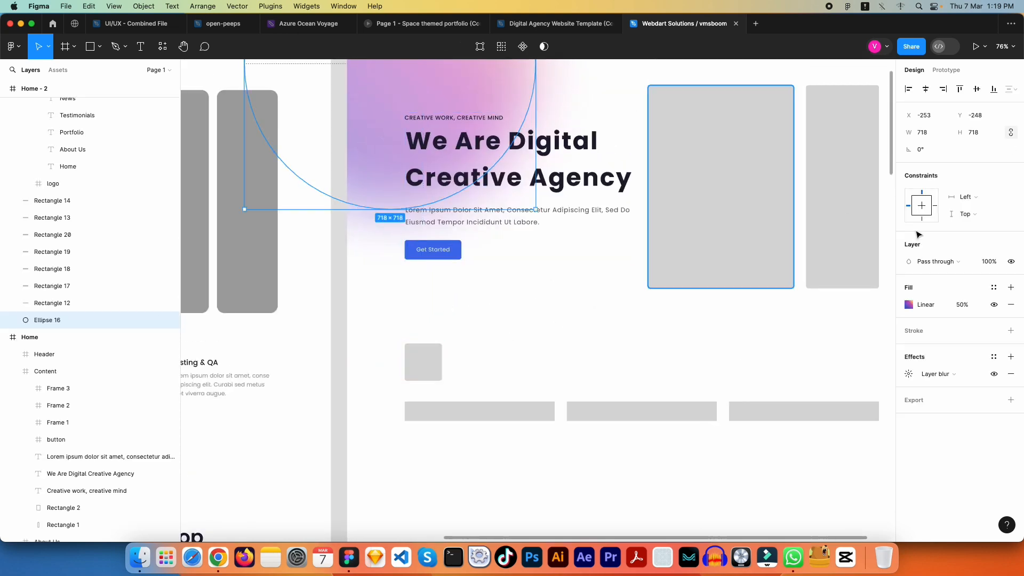
click(912, 305)
click(781, 240)
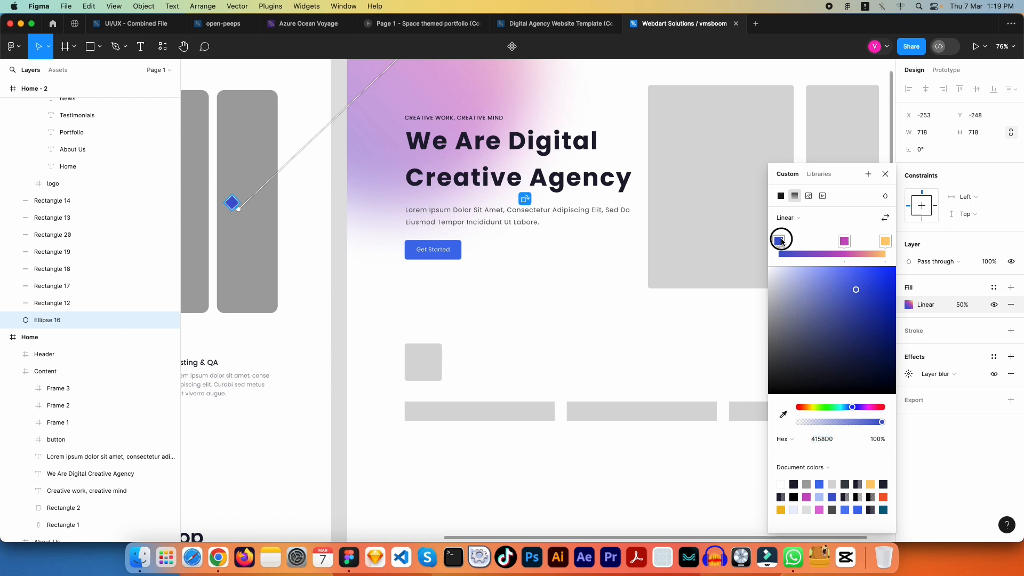
click(834, 436)
key(super+c)
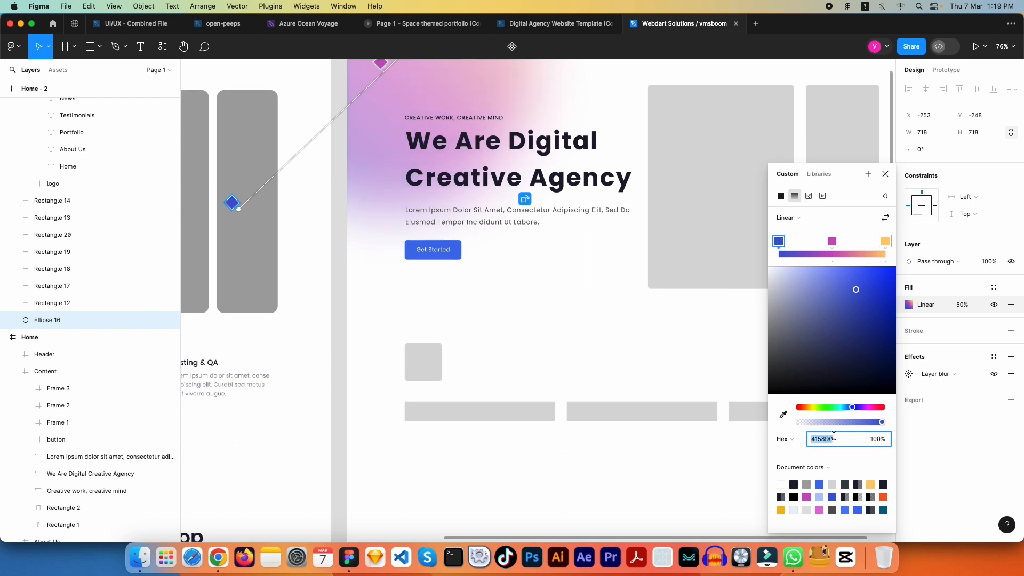
key(Escape)
key(Escape)
Step: Fill the 92 by 92 square with the copied colour 4158D0
click(436, 365)
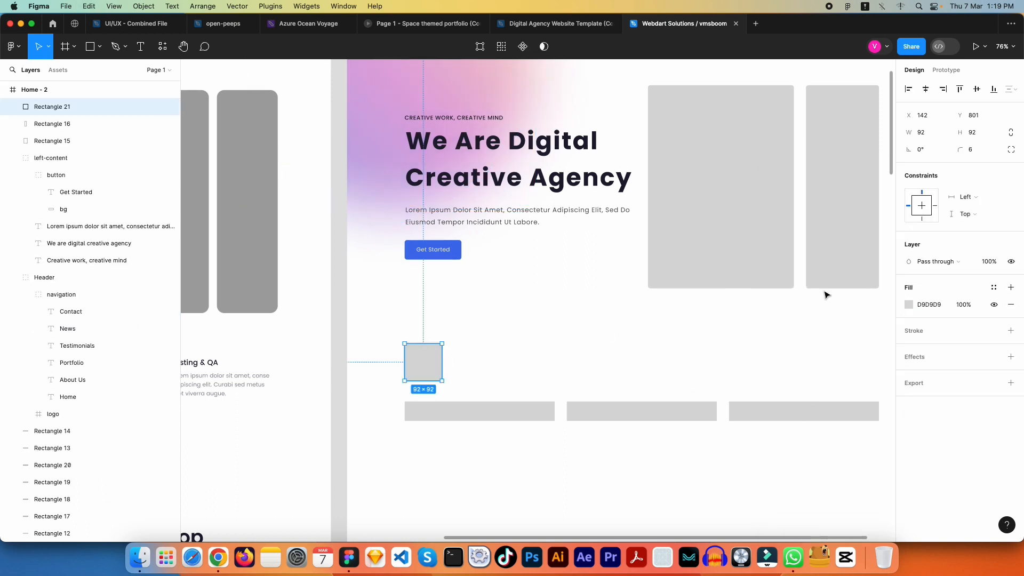
click(937, 308)
key(super+v)
key(Tab)
click(534, 370)
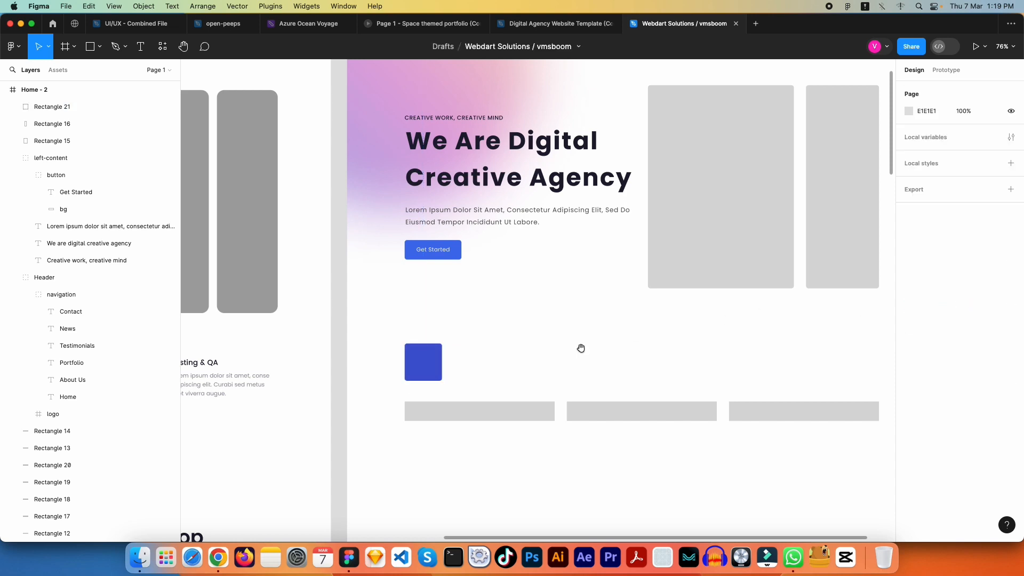
Step: Duplicate the blue square to X 542 above the second column guide, and delete the copy
drag(581, 348, 452, 347)
click(308, 357)
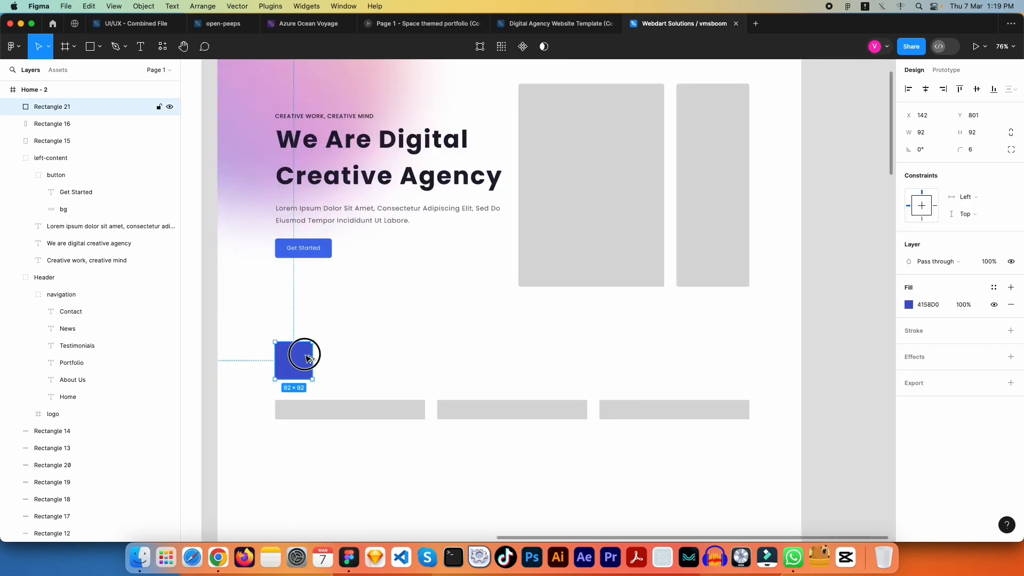
drag(308, 357, 470, 359)
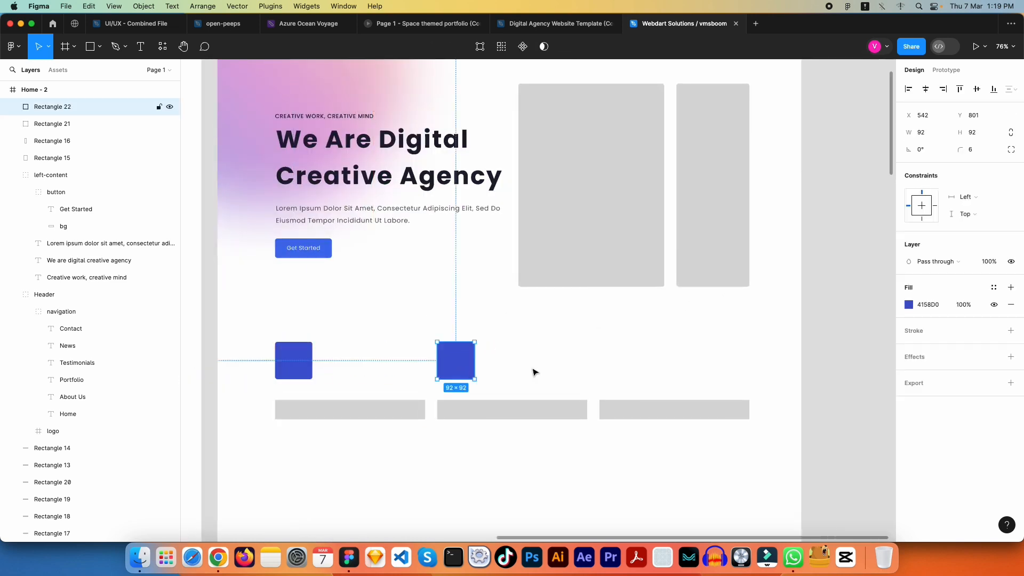
click(609, 358)
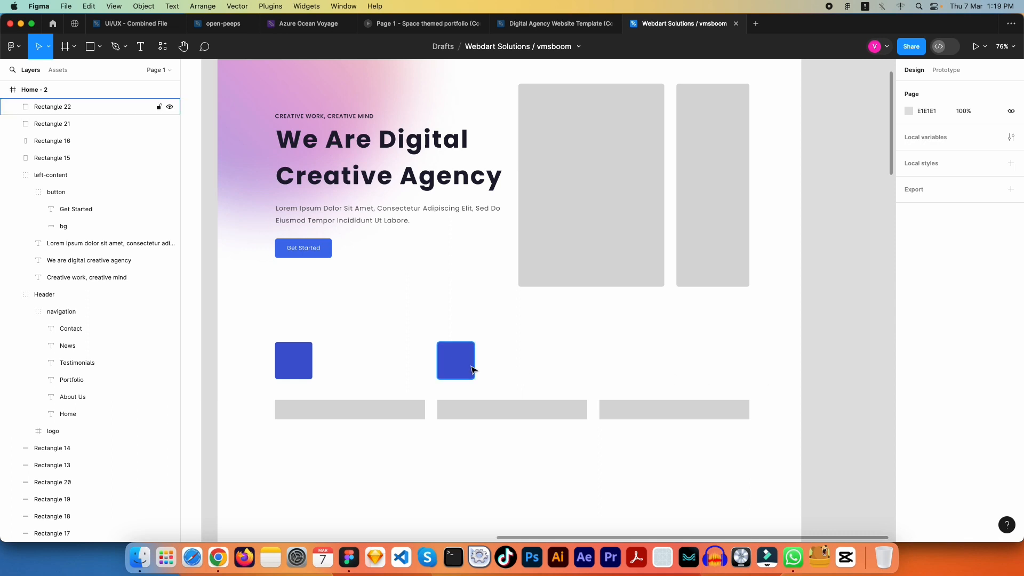
scroll(472, 369, left, 5)
click(613, 370)
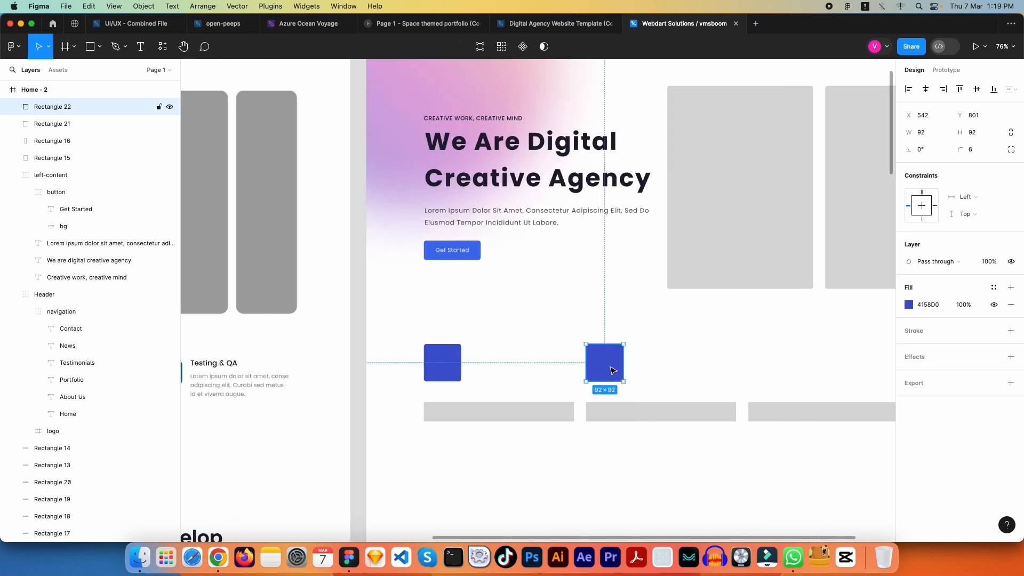
key(Delete)
Step: Add the text "Lorem Ipsum" beside the blue square as the service title, using the reference service row as a guide
drag(497, 380, 816, 290)
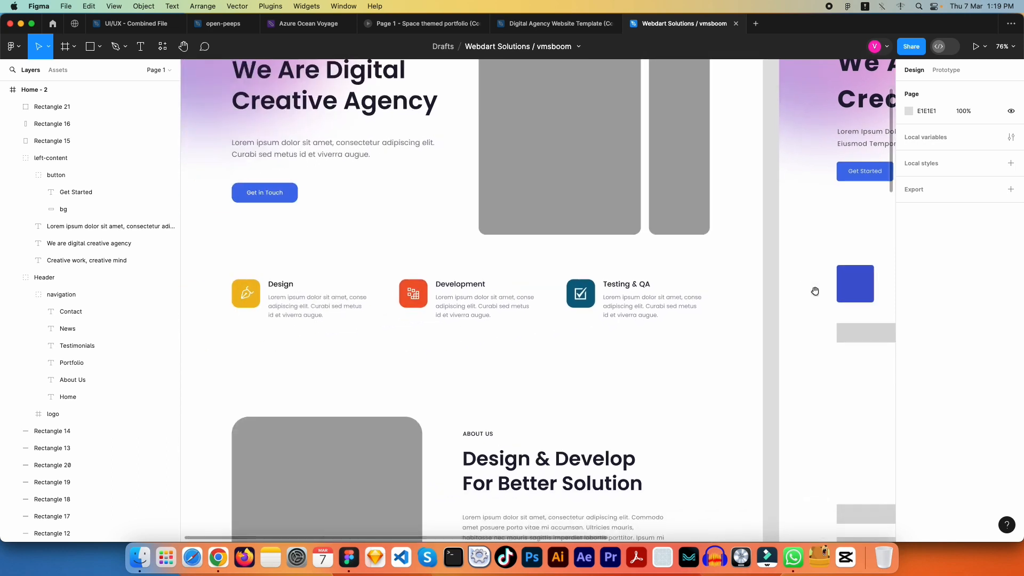
drag(633, 294, 624, 289)
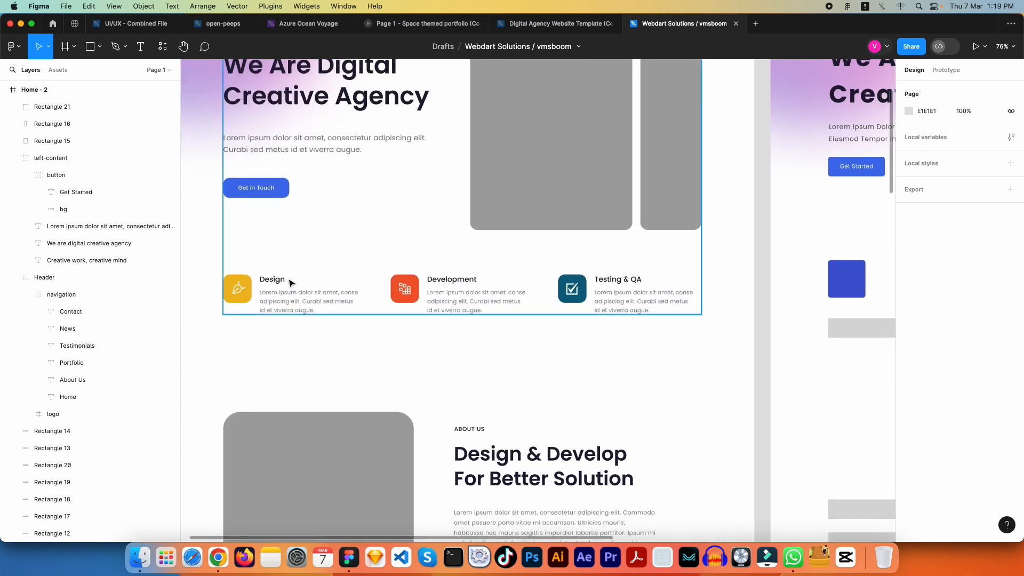
scroll(533, 311, right, 15)
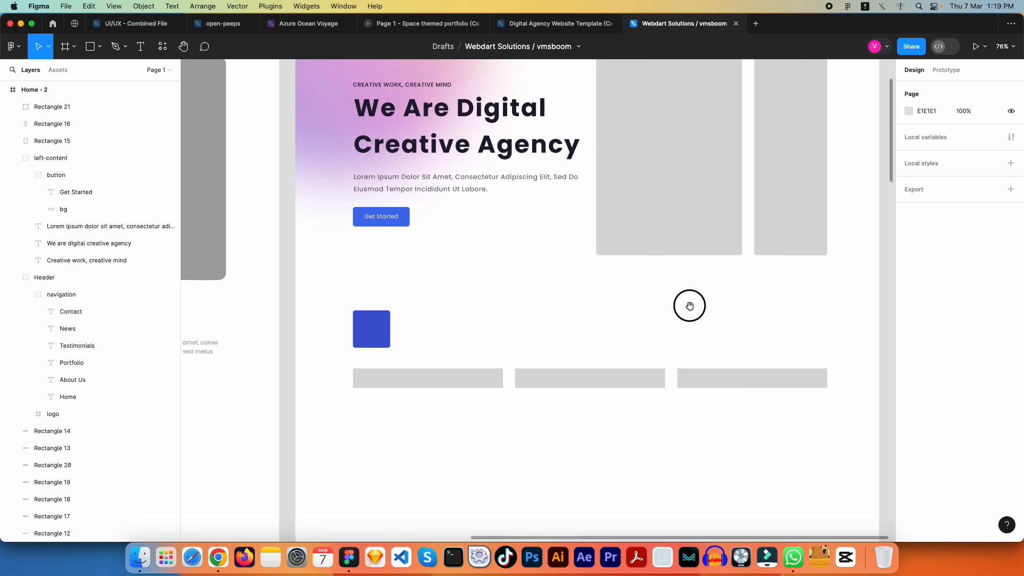
key(t)
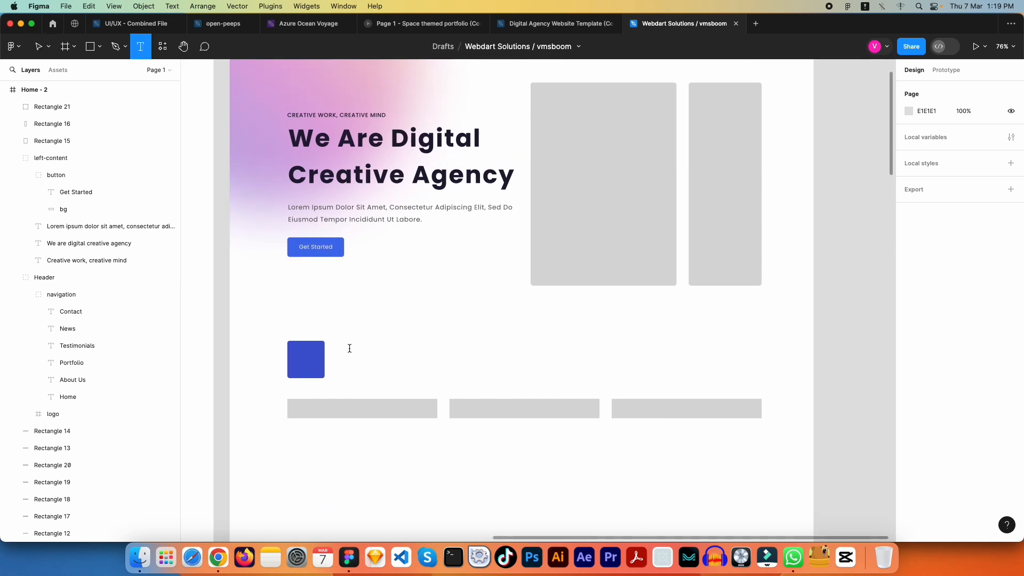
click(336, 350)
text(L)
key(Escape)
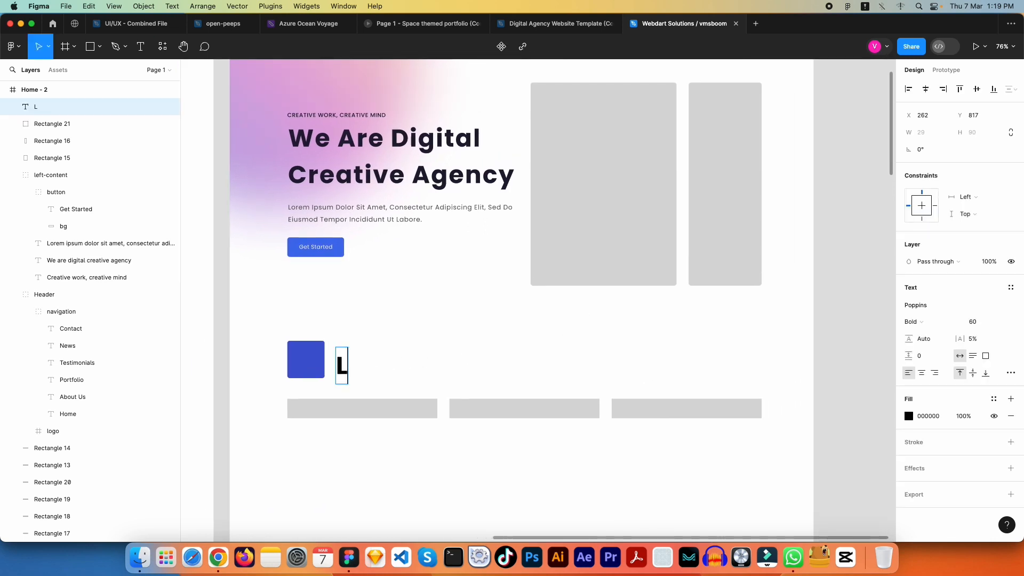
text(orem Is)
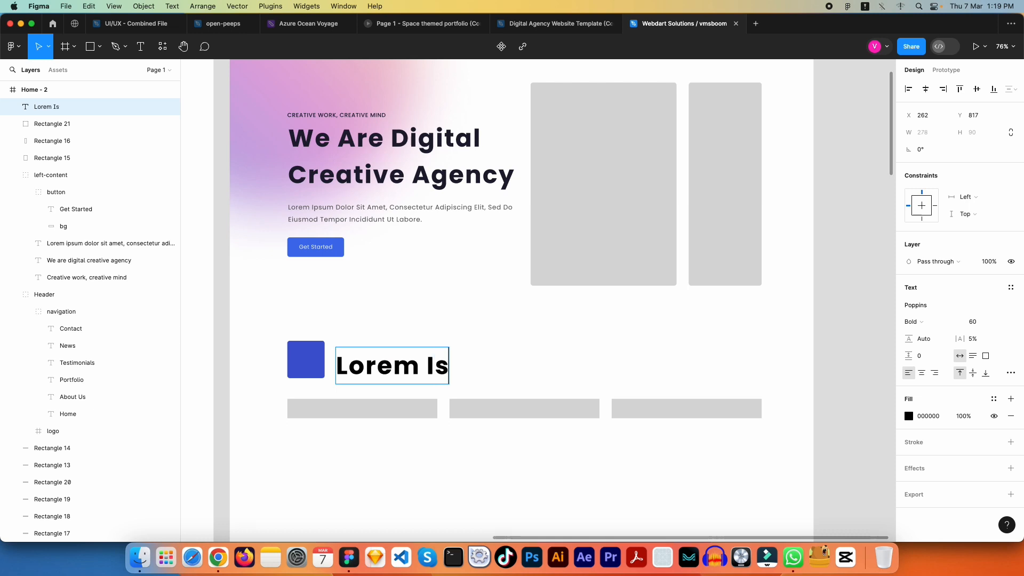
key(BackSpace)
text(psum)
key(Escape)
key(Escape)
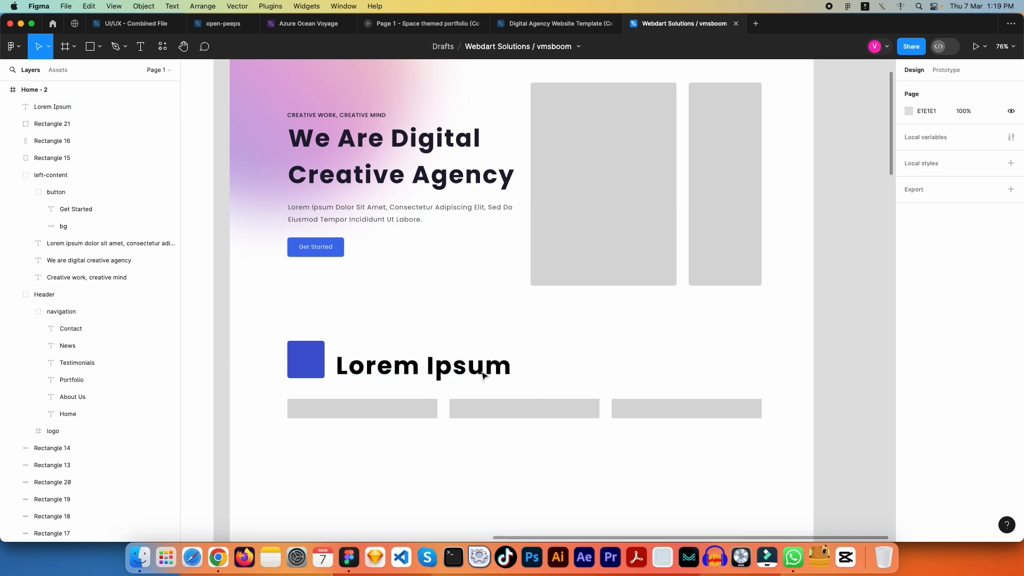
Step: Set the font size of the Lorem Ipsum service title to 18
click(420, 381)
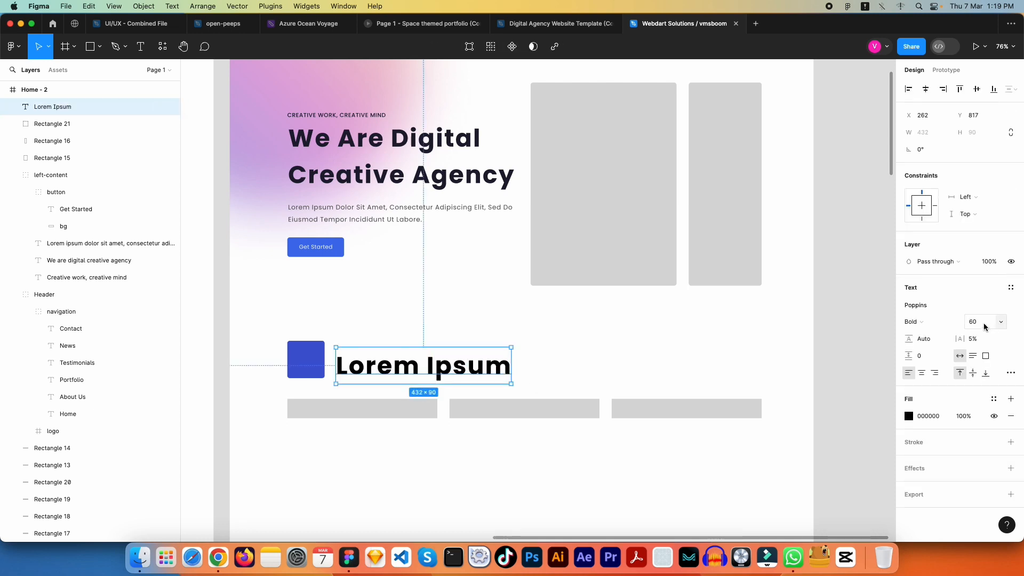
scroll(640, 258, up, 5)
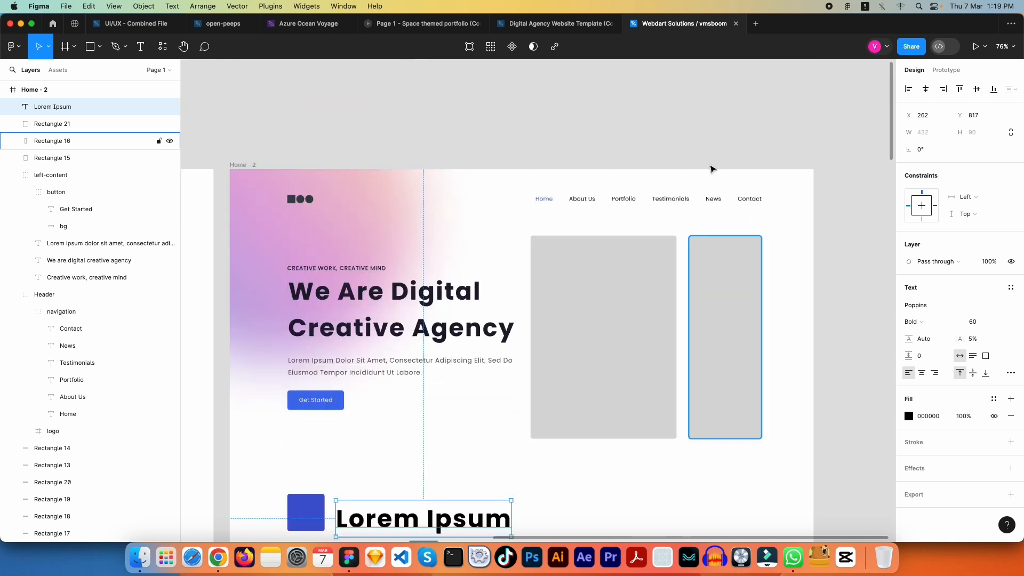
scroll(662, 266, down, 3)
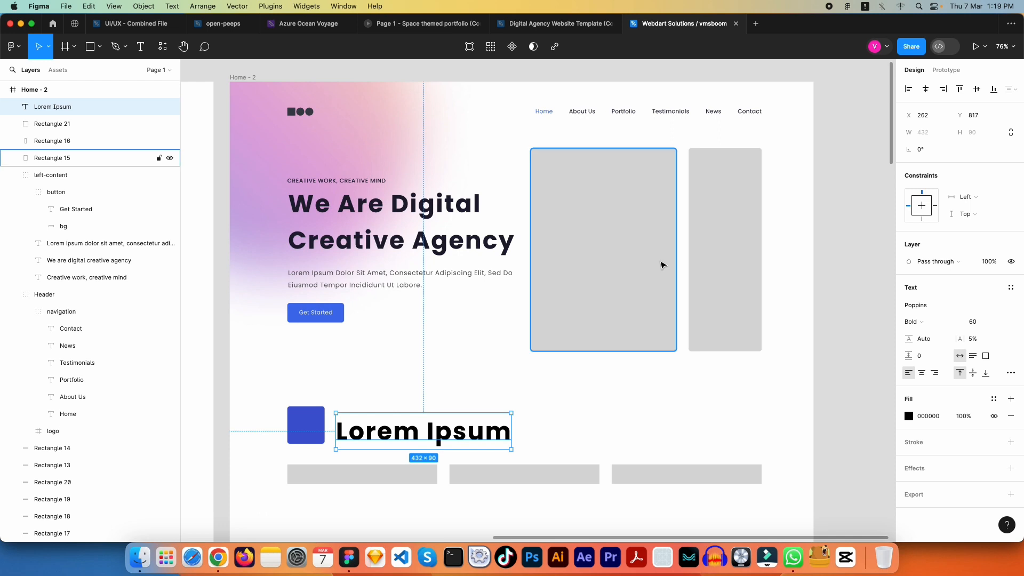
scroll(661, 265, down, 3)
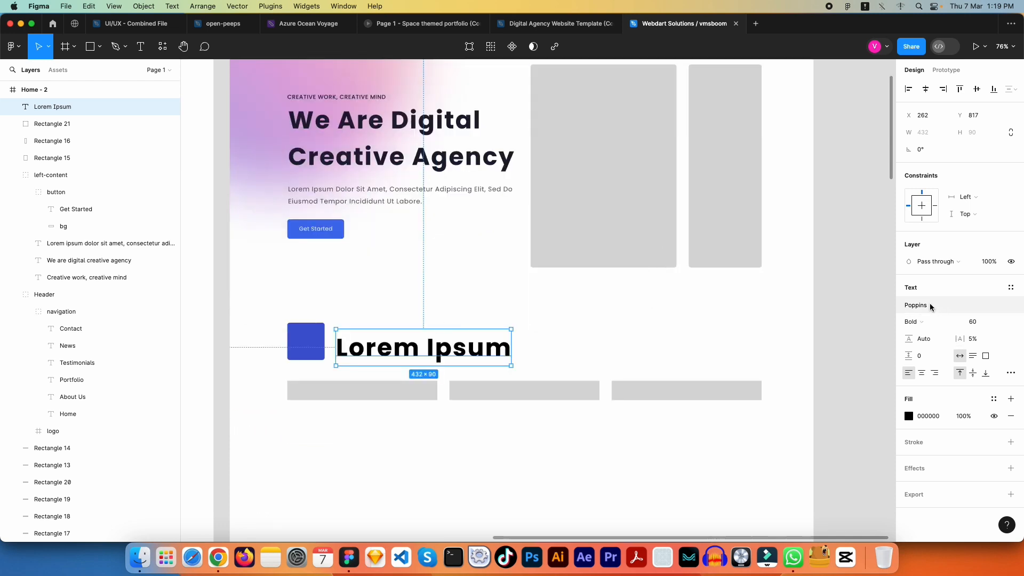
click(973, 322)
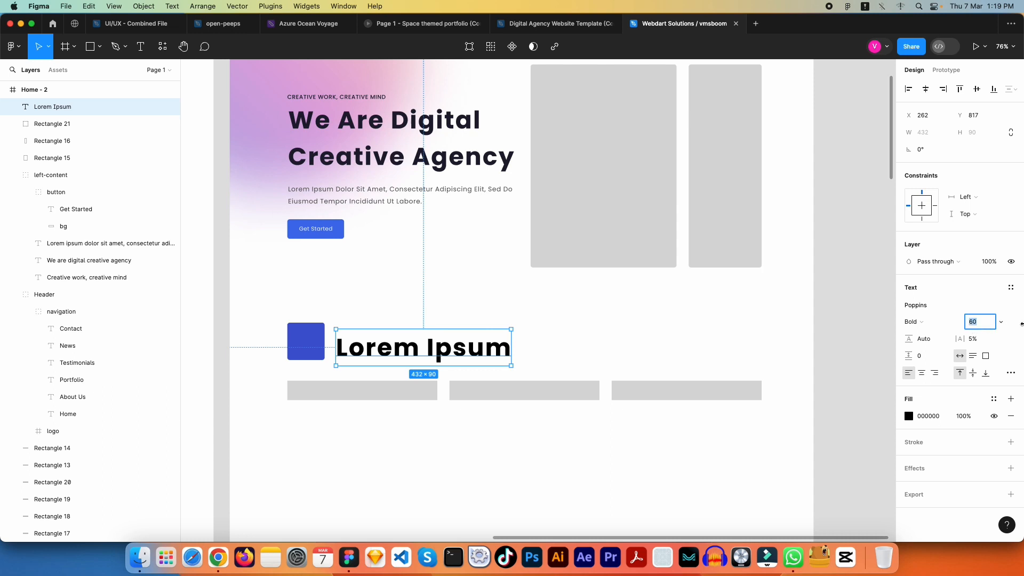
text(18)
key(Return)
click(640, 359)
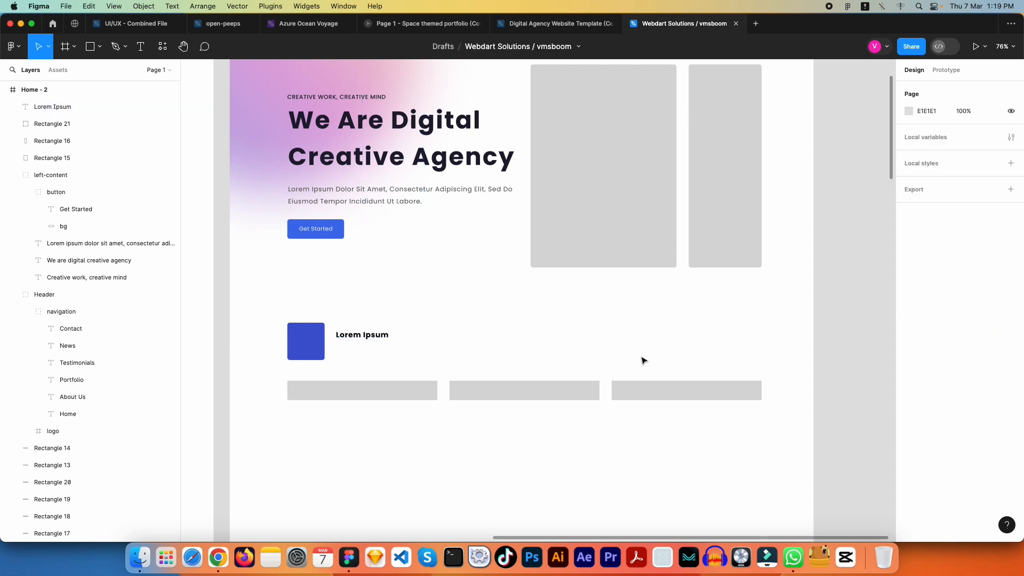
Step: Move the Lorem Ipsum title to X 254 and measure its gap to the blue square
key(shift+0)
scroll(597, 320, left, 5)
scroll(597, 320, down, 1)
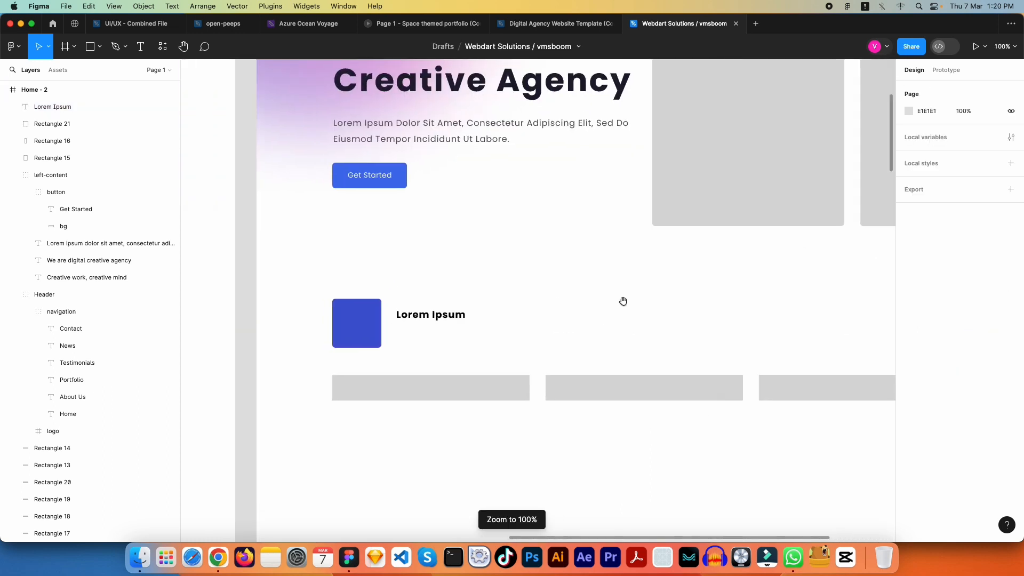
drag(423, 315, 419, 318)
key(alt)
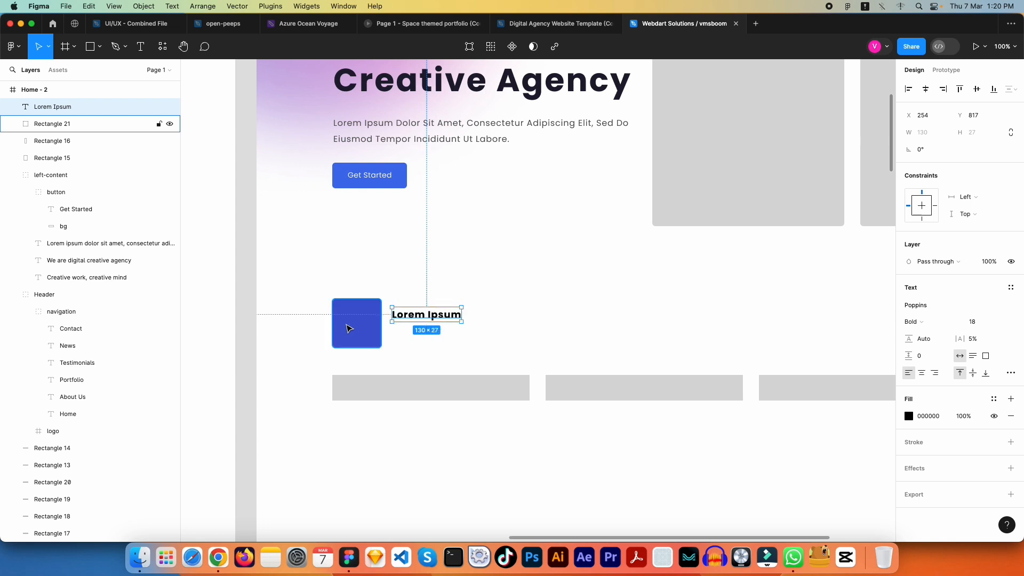
Step: Move the Lorem Ipsum title up to Y 801, level with the blue square's upper edge
key(shift+Up)
key(Up)
key(Up)
key(Up)
key(Up)
key(Up)
key(Up)
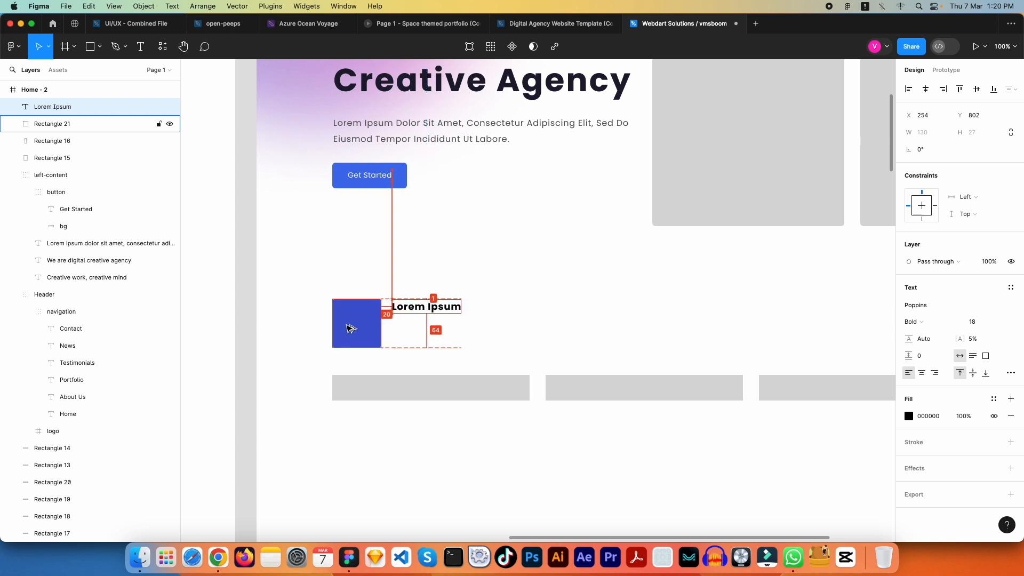
click(350, 327)
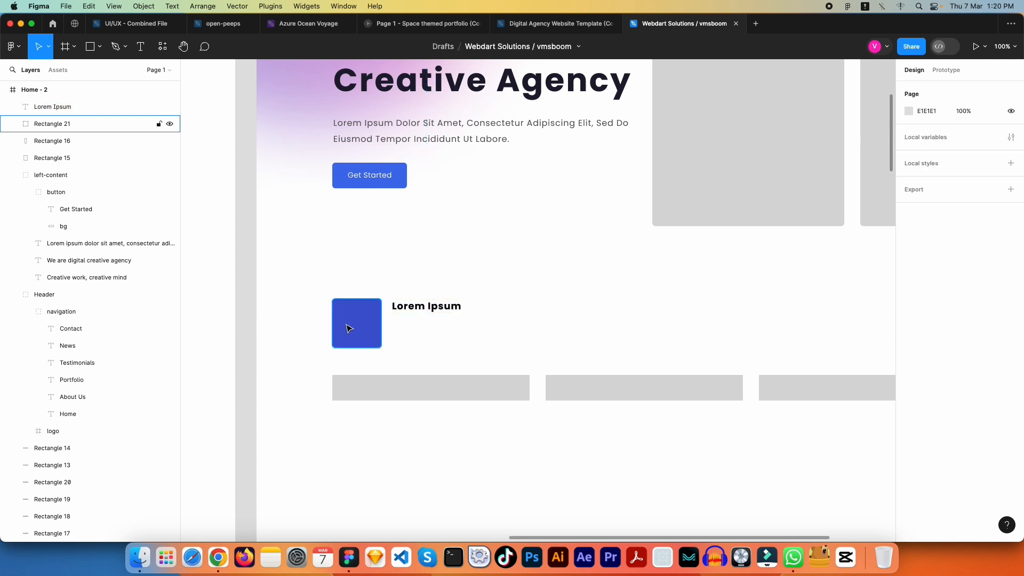
Step: Duplicate the Lorem Ipsum title directly below itself at X 254, Y 834
scroll(405, 328, right, 3)
scroll(382, 176, up, 1)
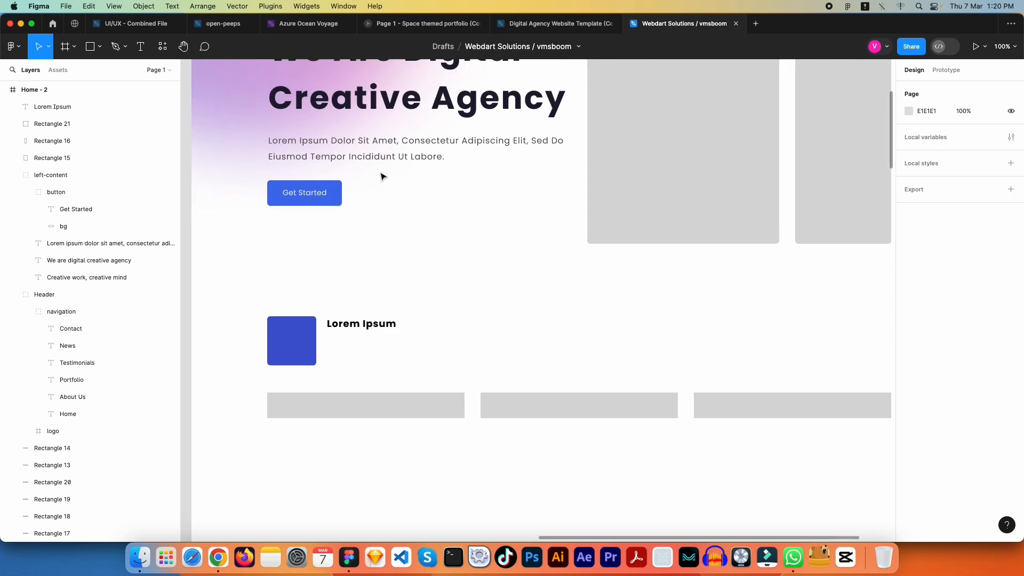
click(356, 324)
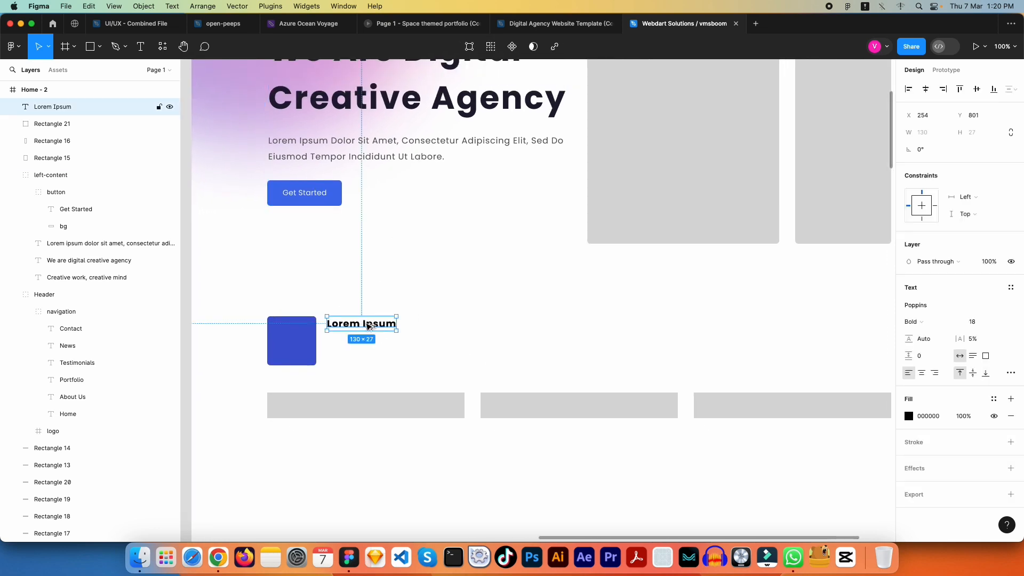
drag(368, 326, 365, 341)
double_click(364, 341)
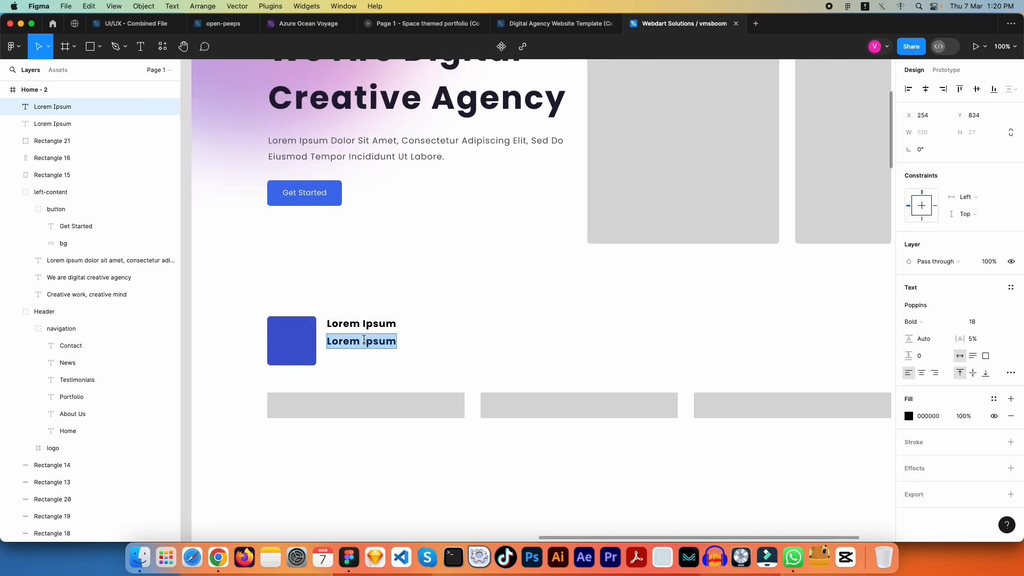
key(Escape)
key(Escape)
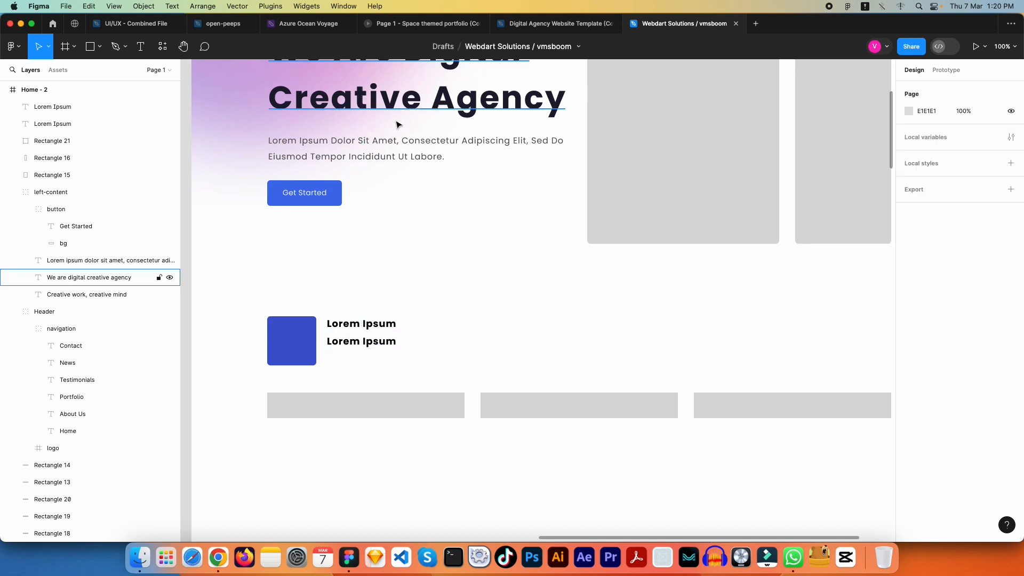
Step: Replace the duplicated title's text with the paragraph copied from the hero section
double_click(387, 145)
key(super+c)
key(Escape)
key(Escape)
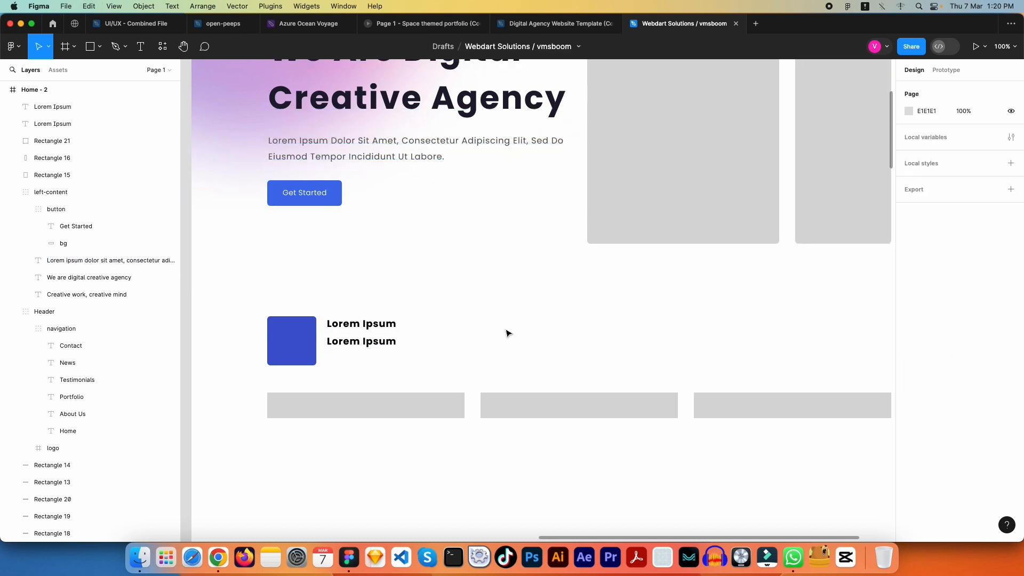
key(super+space)
key(super+v)
key(Escape)
double_click(356, 337)
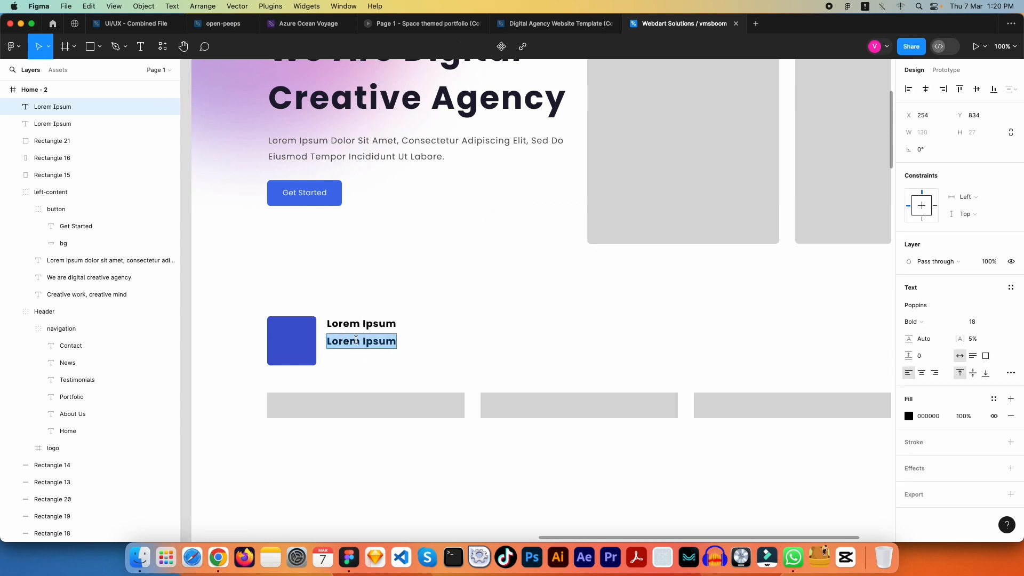
key(super+v)
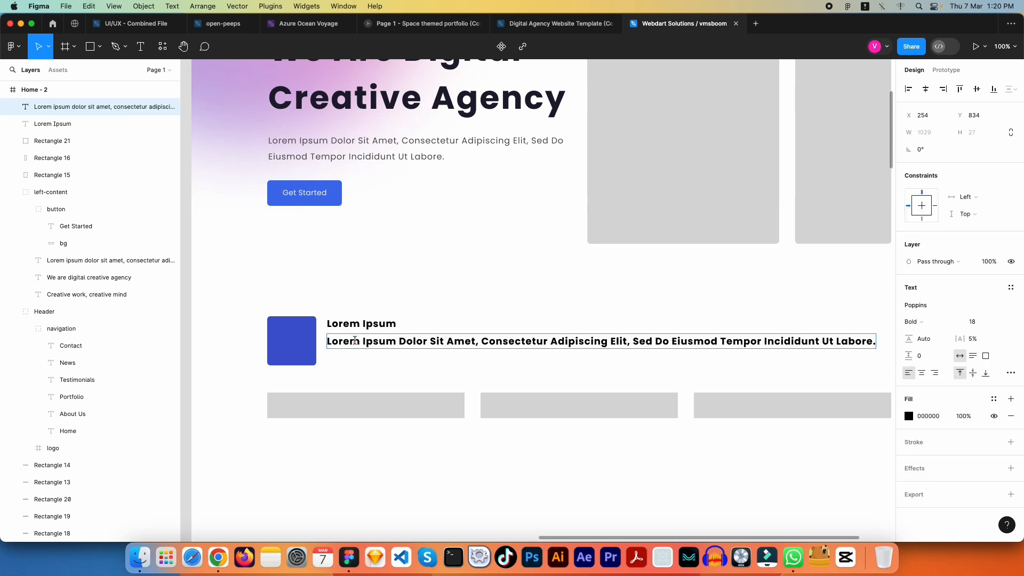
key(Escape)
key(Escape)
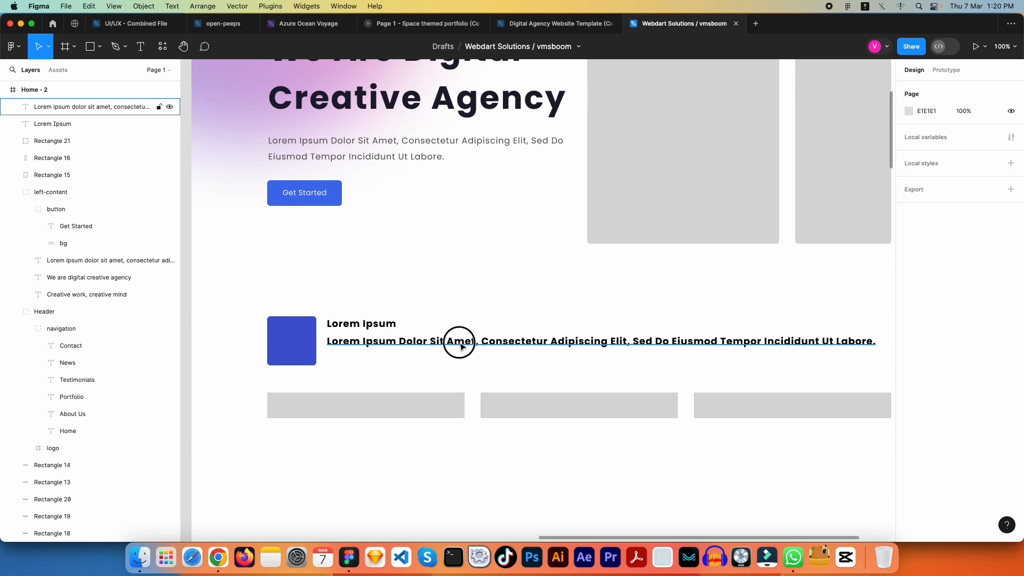
Step: Replace the service description with the lipsum.com sentence "Lorem ipsum dolor sit amet" through "dolore magna aliqua."
click(457, 340)
key(super+Tab)
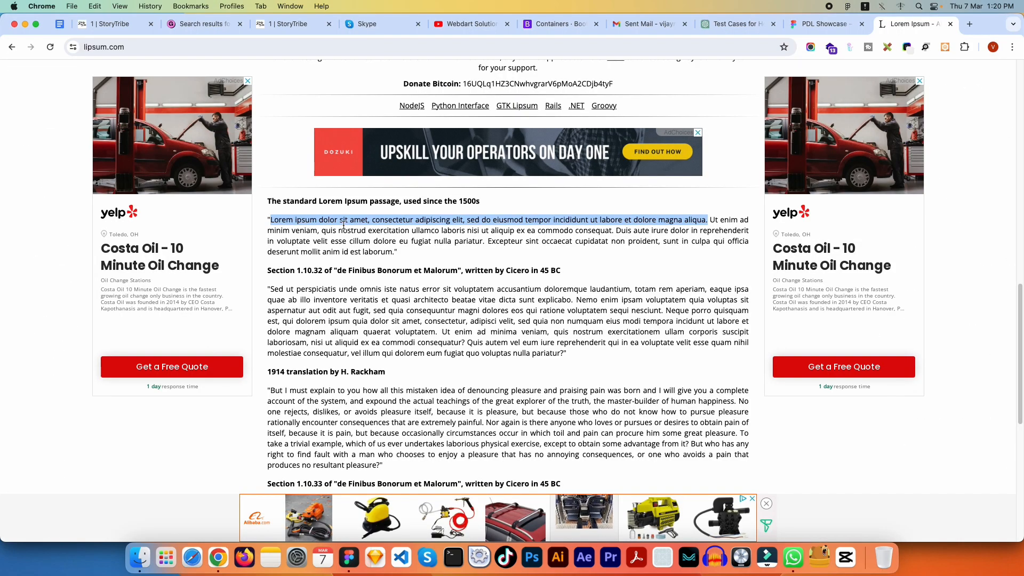
key(super+Tab)
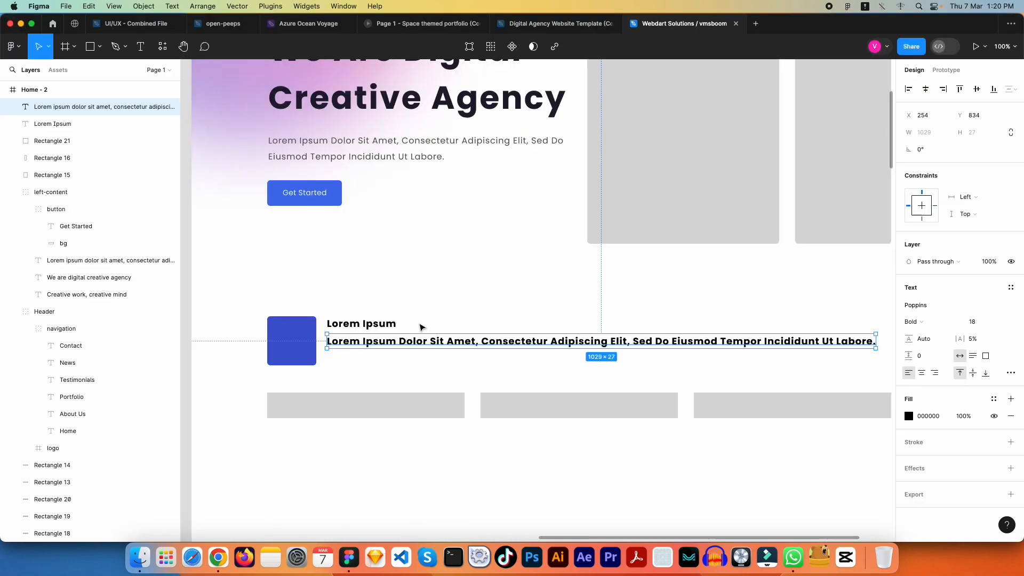
double_click(402, 341)
text(Lorem ipsum dolor sit amet, consectetur adipiscing elit, sed do eiusmod tempor incididunt ut labore et dolore magna aliqua.)
key(Escape)
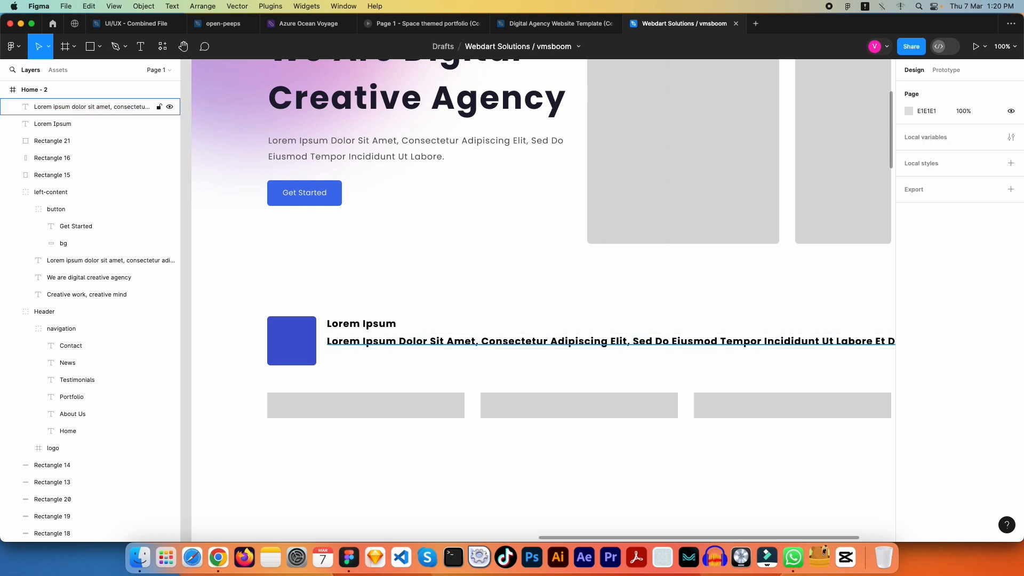
Step: Set the service description's font size to 14 and its weight to Regular
click(979, 321)
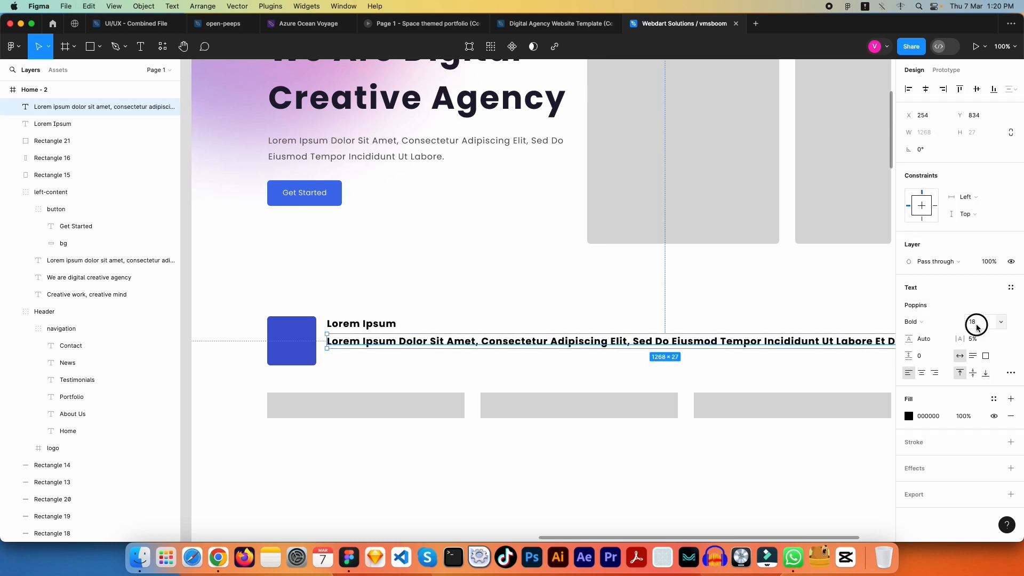
text(14)
key(Return)
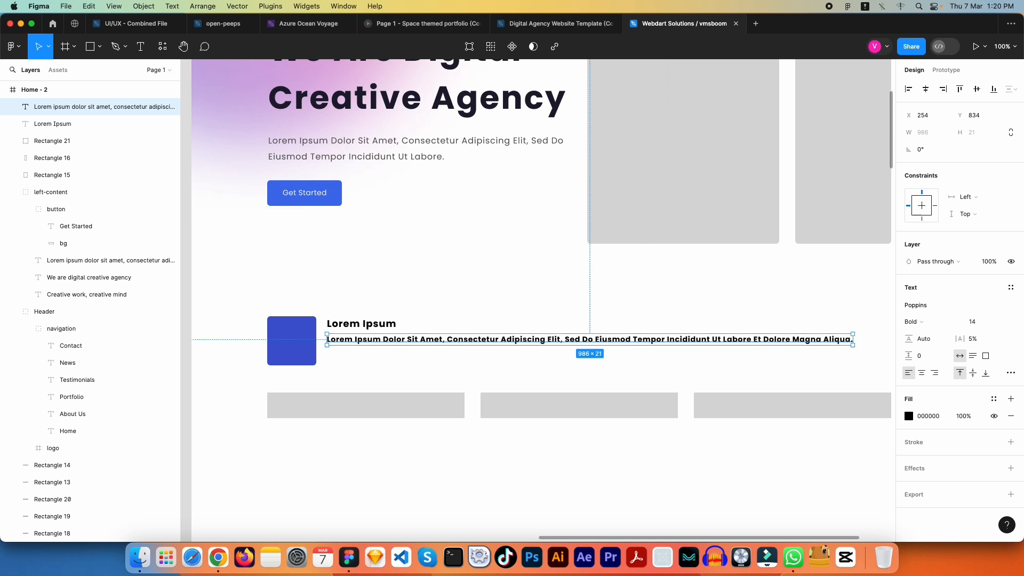
click(945, 320)
click(939, 284)
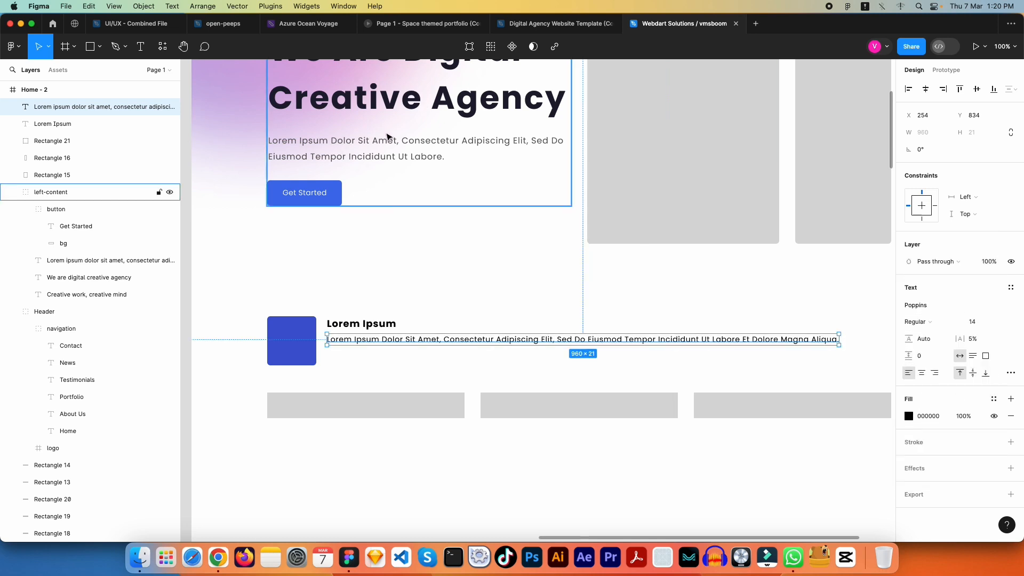
Step: Copy the hero paragraph's fill color 555555 and apply it to the service description
click(400, 151)
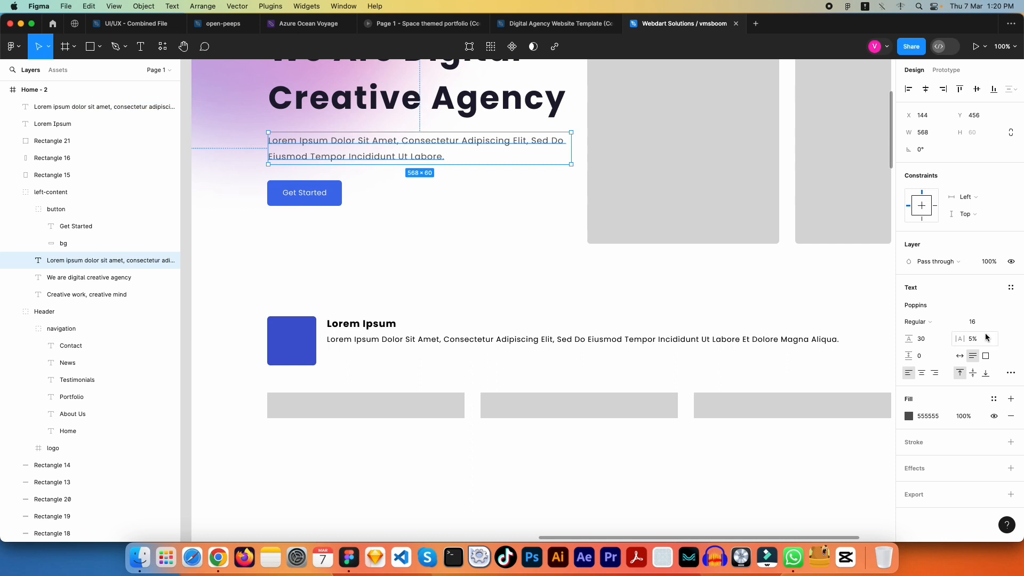
click(938, 418)
key(ctrl+c)
key(Escape)
key(Escape)
click(502, 342)
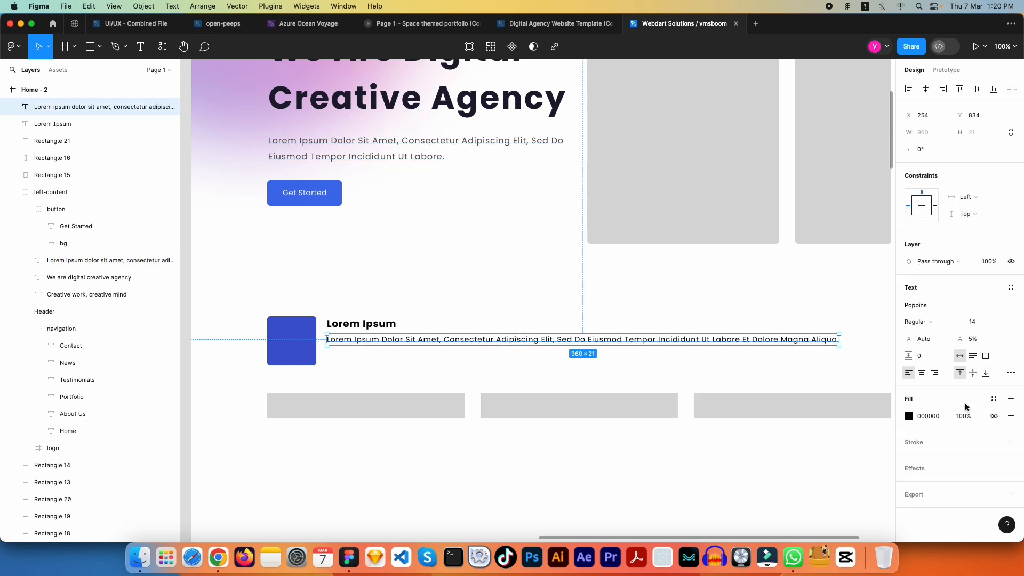
click(928, 416)
key(ctrl+v)
key(Tab)
key(Escape)
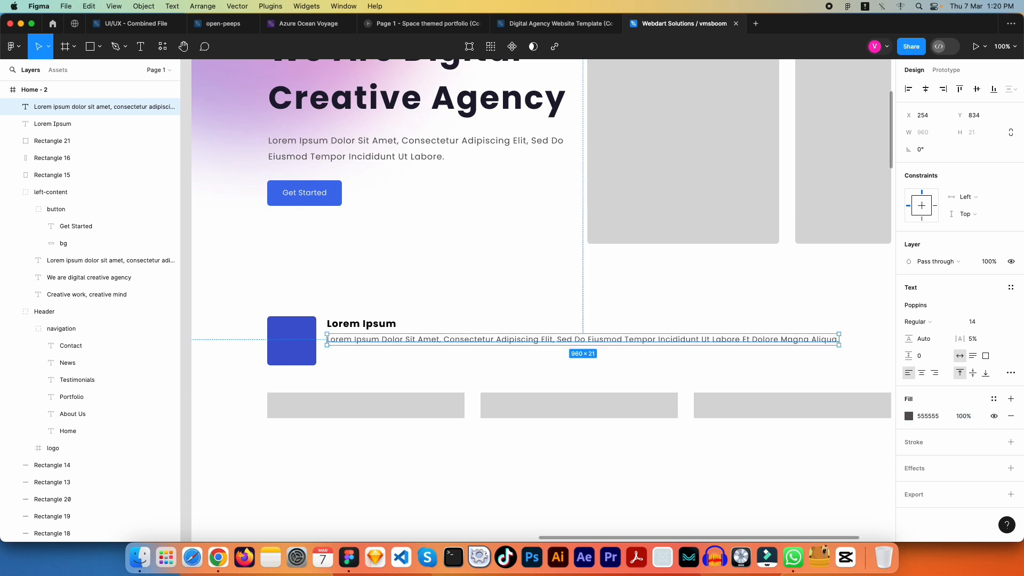
Step: Narrow the service description's text box to 258 wide, ending at the first column guide's outer edge
click(629, 359)
scroll(628, 359, right, 1)
click(633, 346)
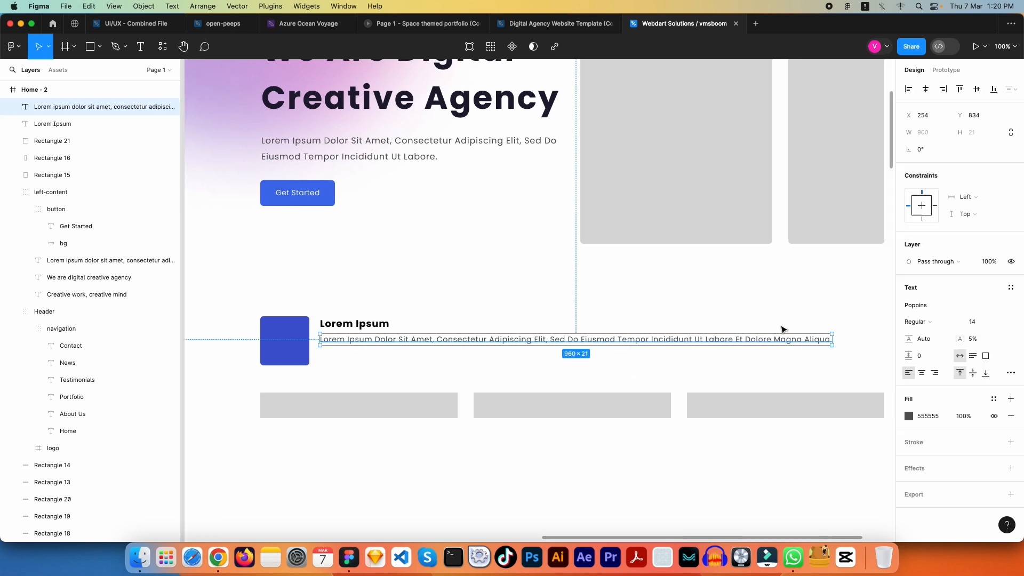
drag(832, 340, 457, 341)
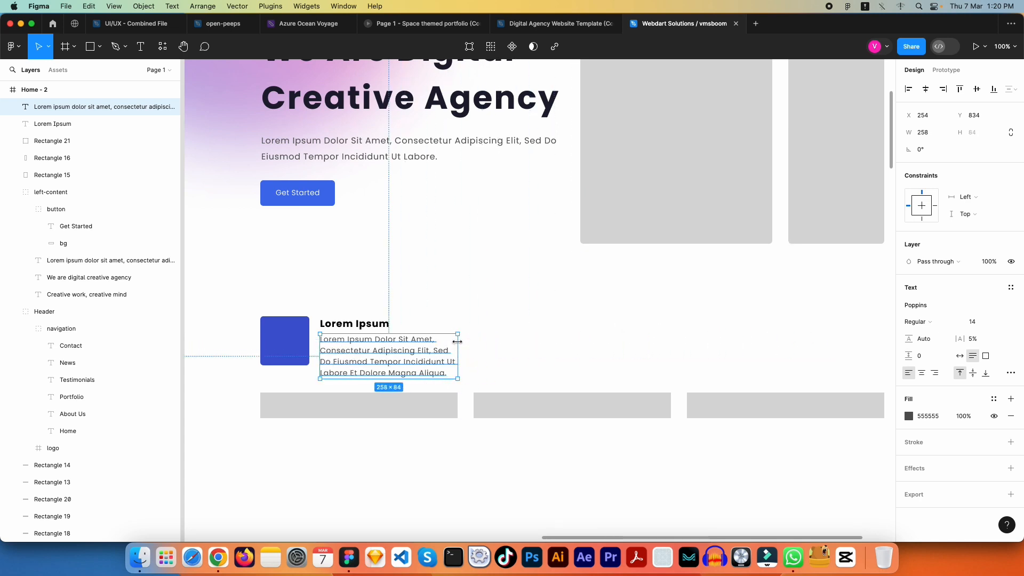
click(481, 347)
scroll(488, 346, left, 5)
double_click(532, 350)
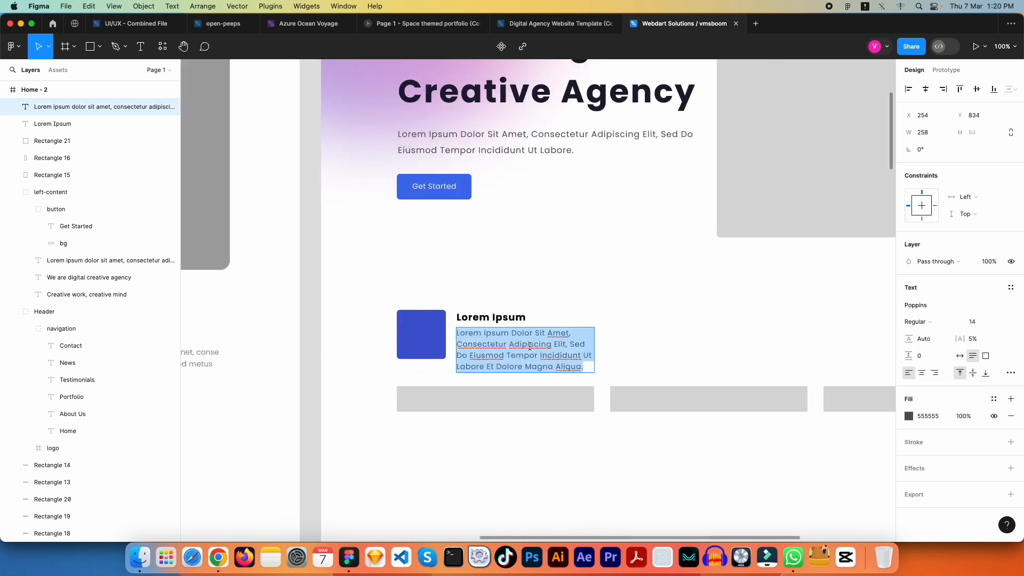
click(513, 353)
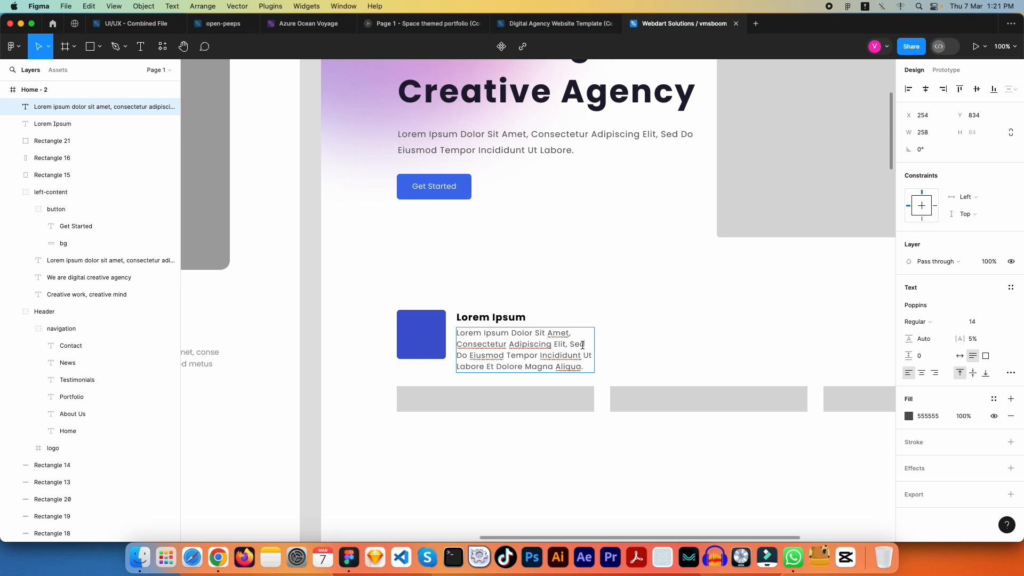
click(449, 353)
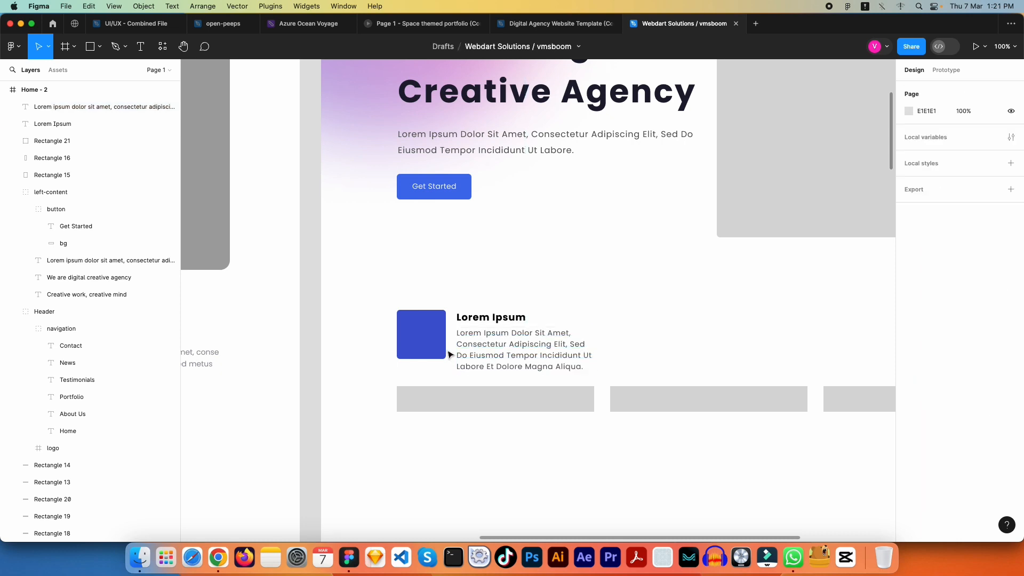
Step: Try stretching the blue square's lower edge down to match the description's height, and undo the resize
click(421, 356)
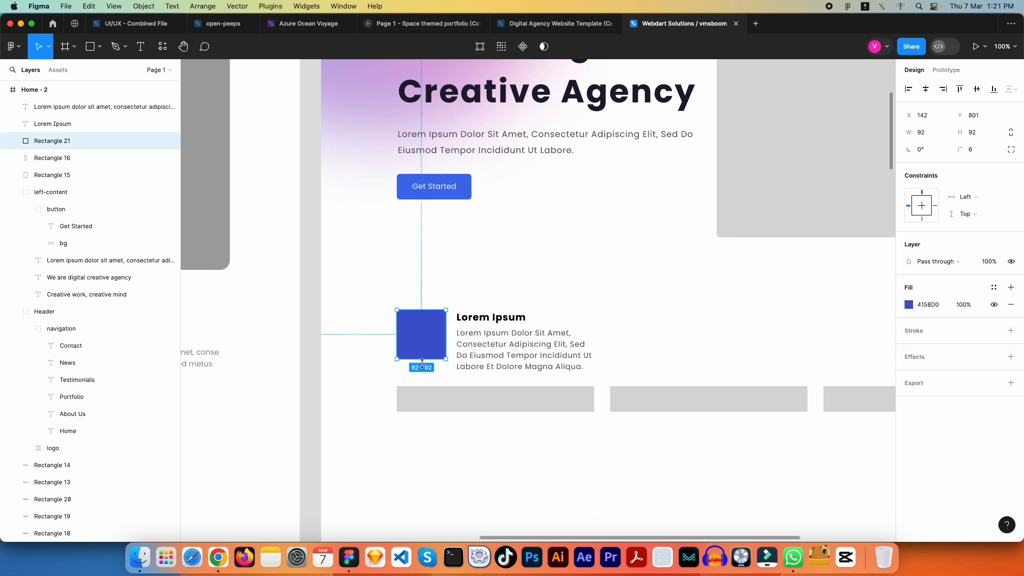
click(425, 363)
click(423, 352)
drag(421, 359, 421, 369)
key(super+z)
key(Escape)
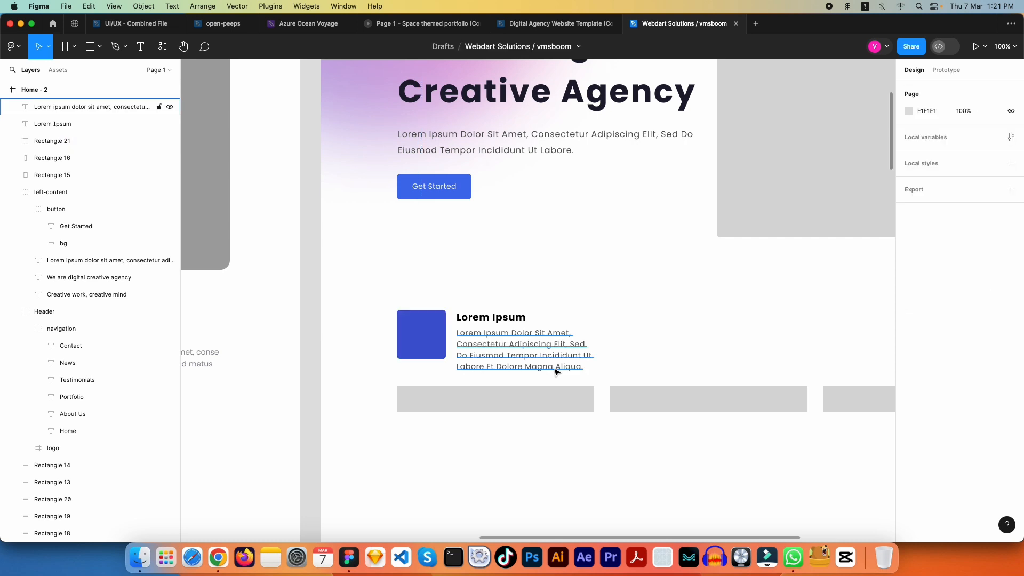
Step: Shorten the service description to "Lorem ipsum dolor sit amet, consectetur adipiscing elit" by deleting the rest of the sentence
click(534, 364)
double_click(552, 358)
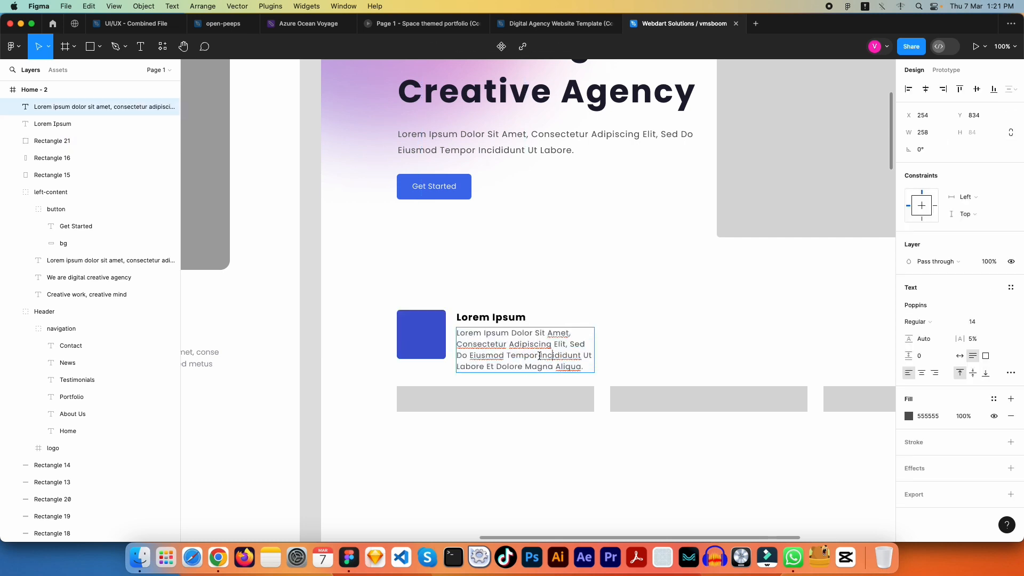
drag(564, 347, 686, 399)
key(BackSpace)
key(Escape)
key(Escape)
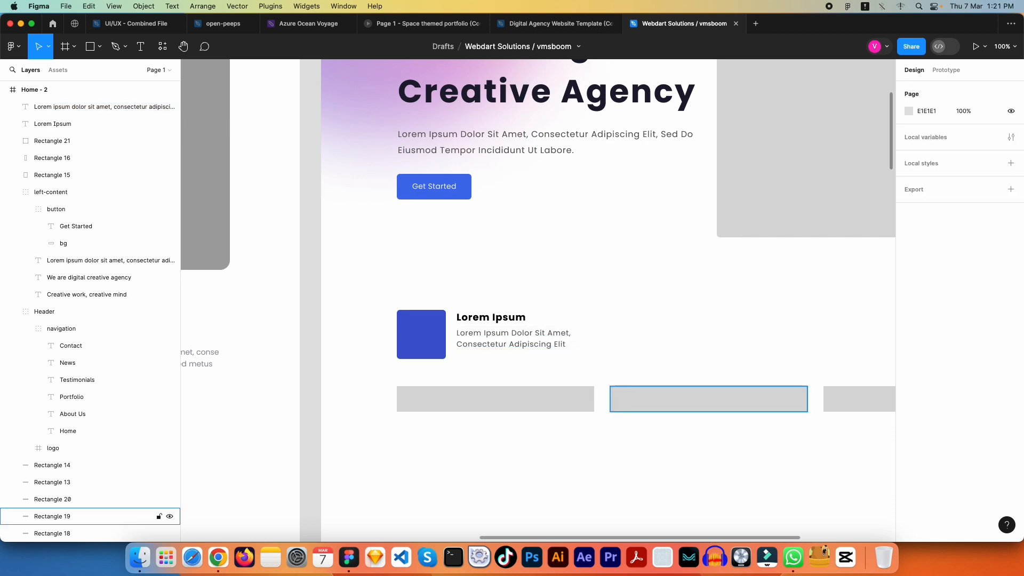
Step: Change the Lorem Ipsum title's weight to SemiBold, using the reference service row as a guide
scroll(625, 351, left, 15)
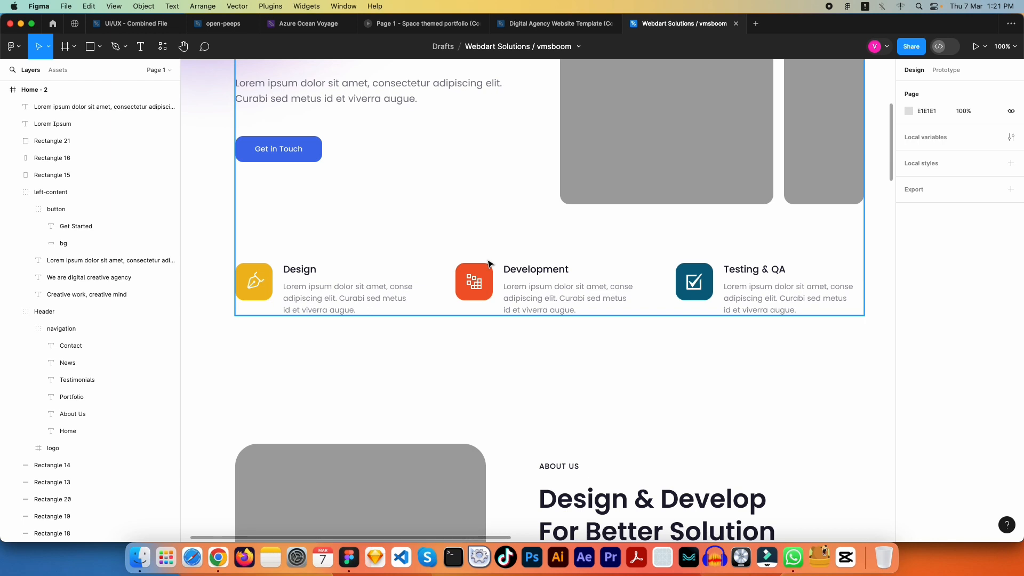
scroll(488, 263, right, 10)
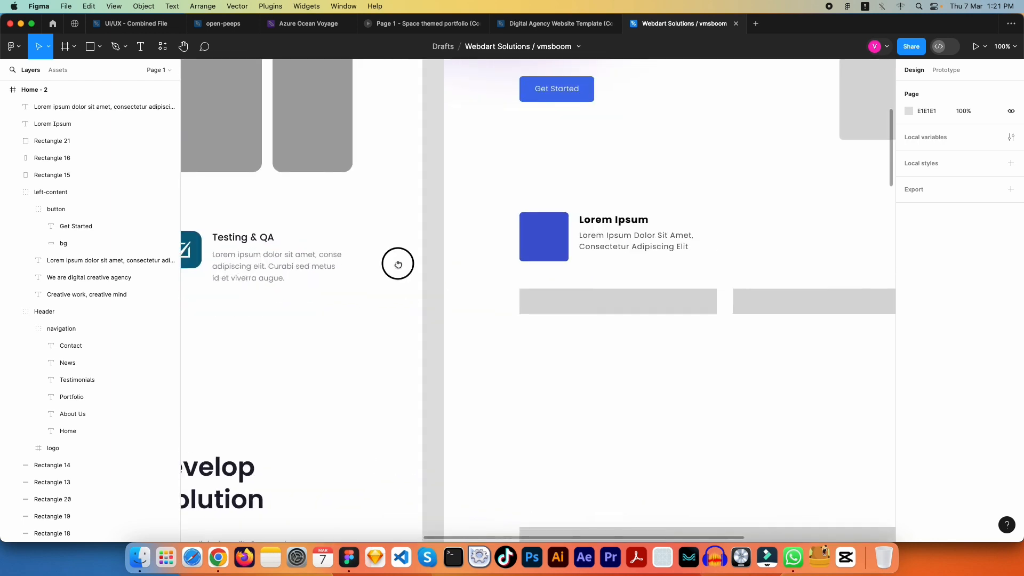
click(433, 247)
click(433, 230)
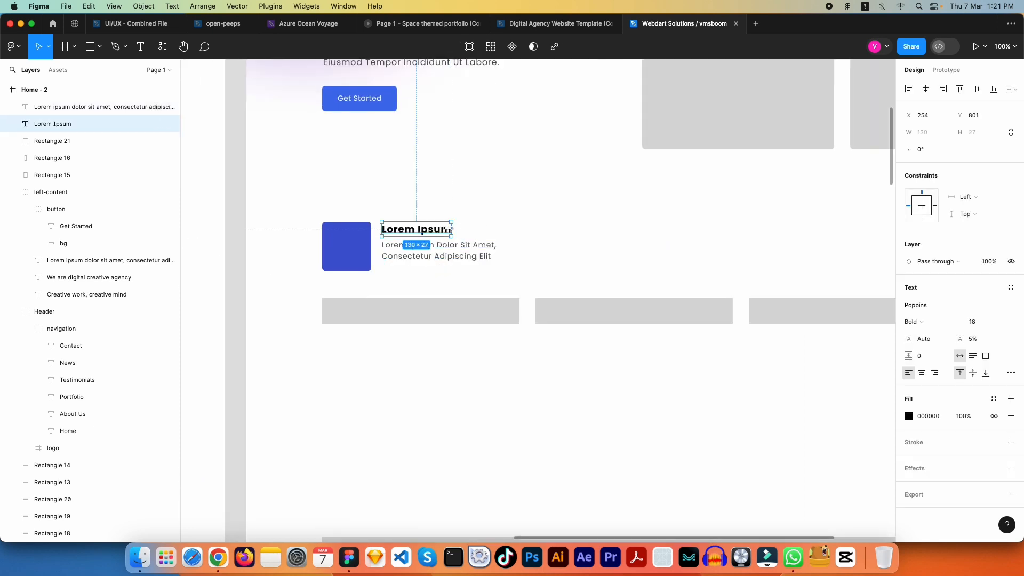
click(909, 320)
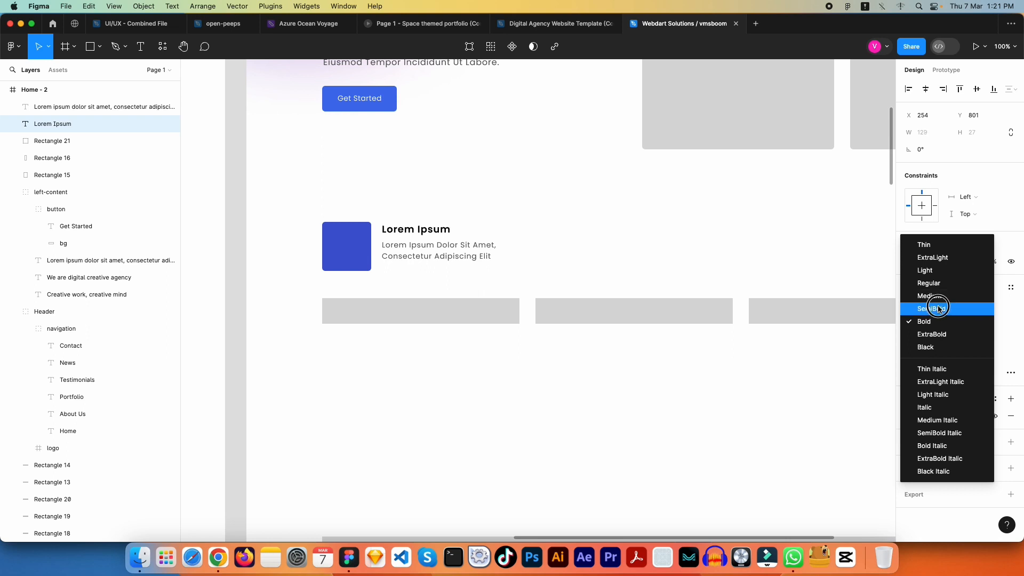
click(938, 297)
click(554, 259)
drag(430, 274, 475, 296)
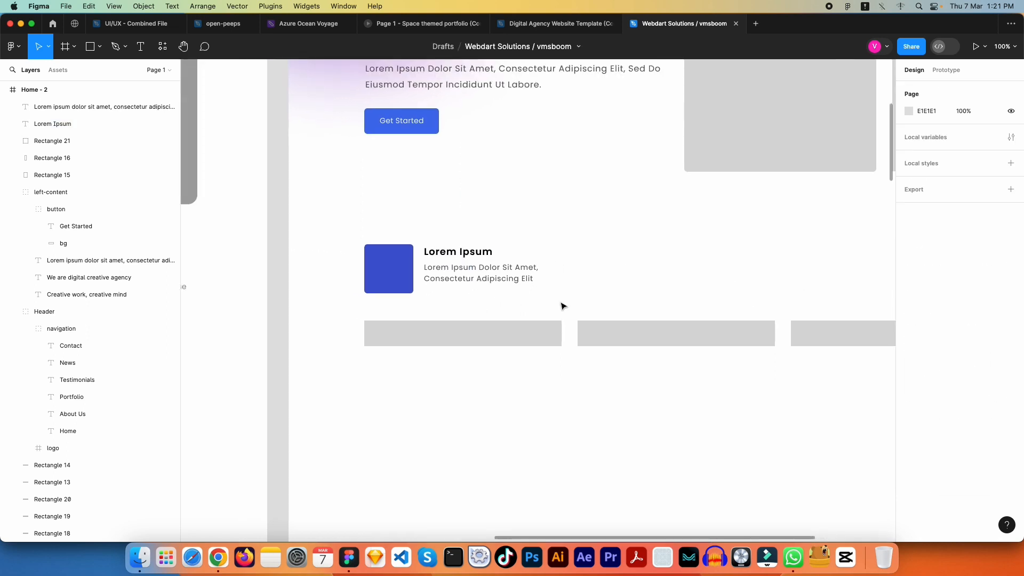
Step: Match the Lorem Ipsum service title's fill to the main headline's dark colour, 1E1C31
drag(560, 304, 442, 255)
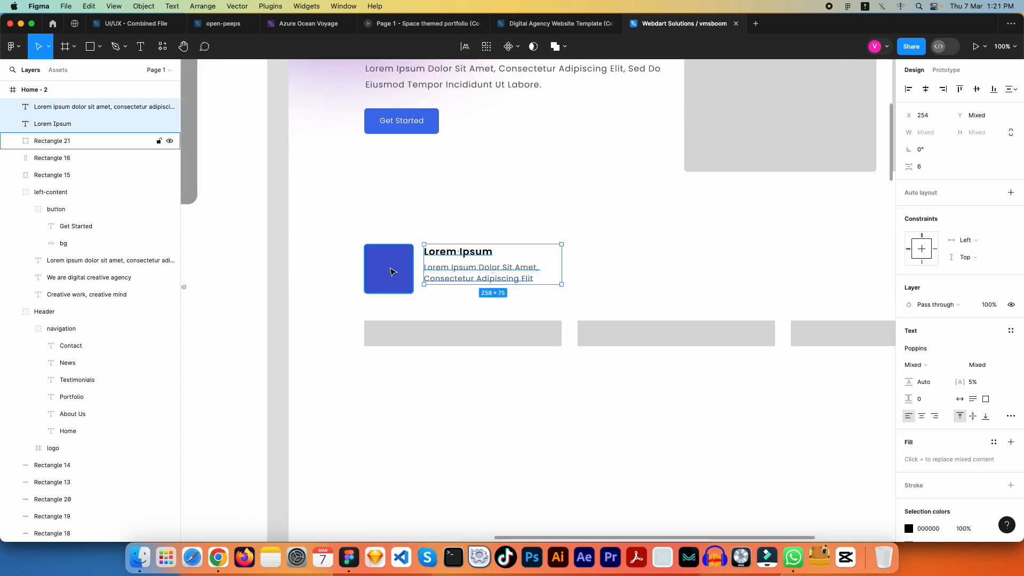
click(571, 256)
click(484, 255)
drag(561, 238, 564, 248)
scroll(496, 155, up, 5)
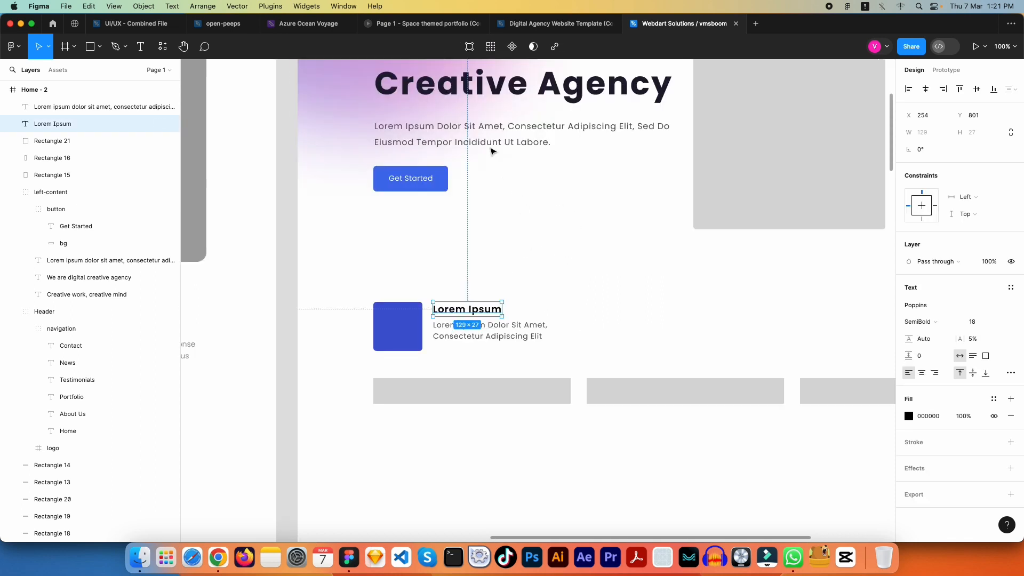
click(600, 201)
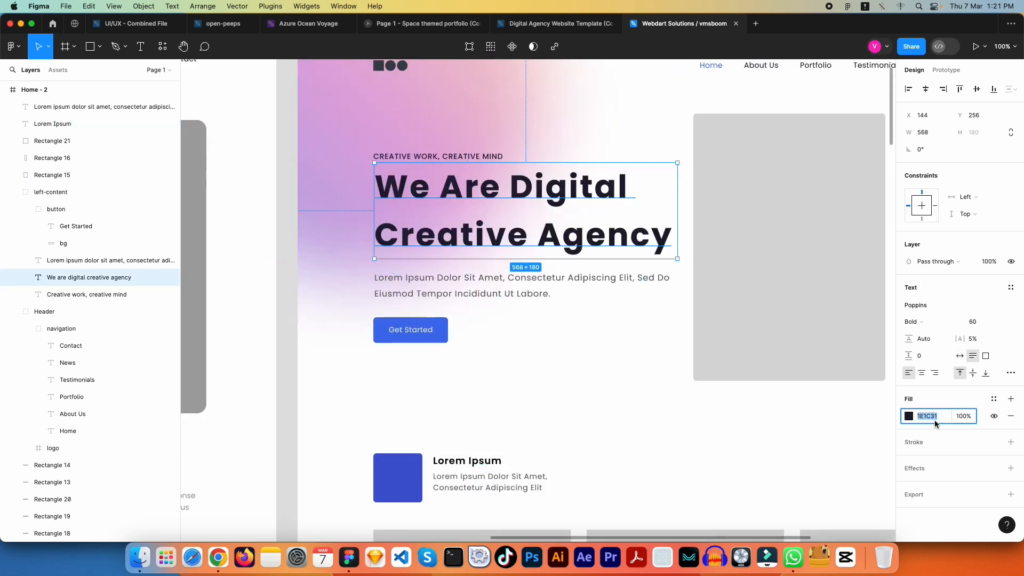
click(542, 370)
scroll(525, 273, down, 4)
click(475, 290)
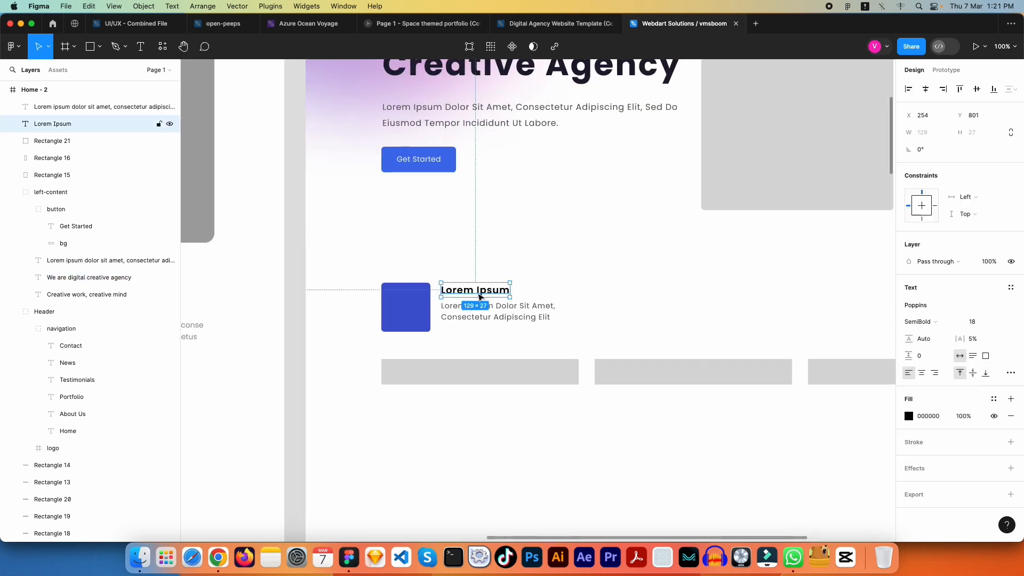
click(931, 416)
click(936, 416)
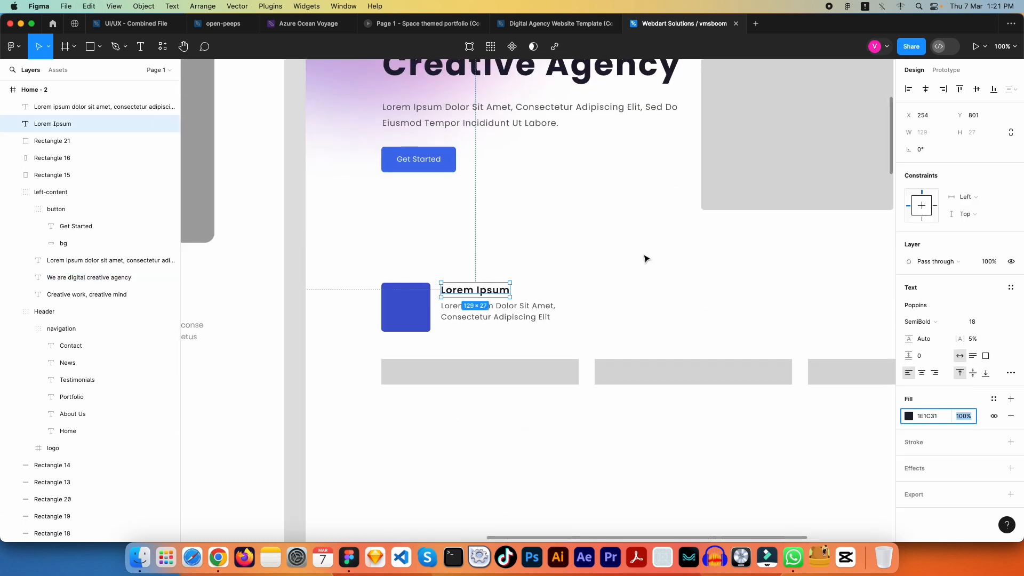
click(567, 286)
Step: Group the Lorem Ipsum title with the service description beneath it
scroll(583, 279, down, 1)
click(520, 299)
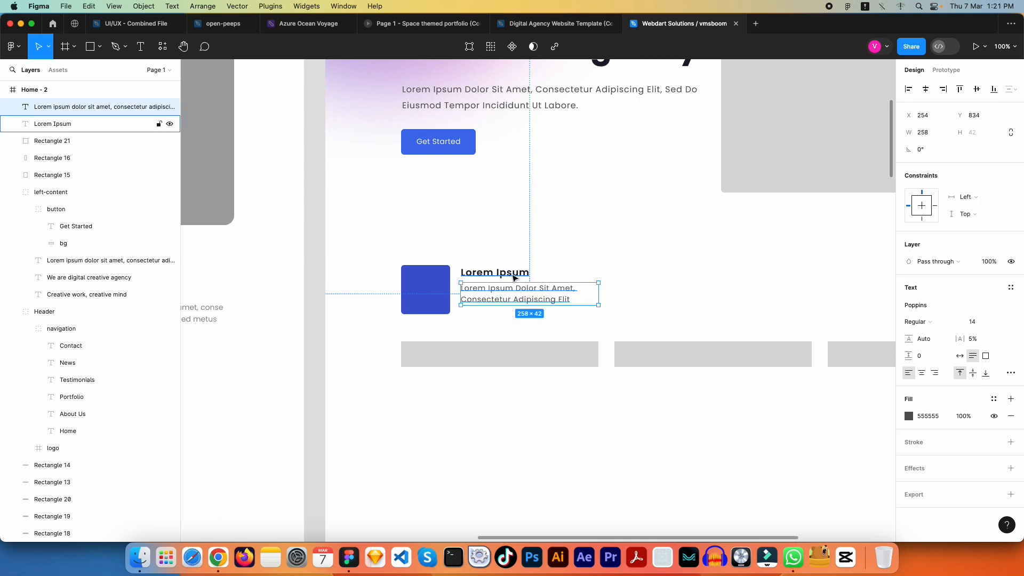
shift+click(518, 274)
click(588, 281)
click(514, 276)
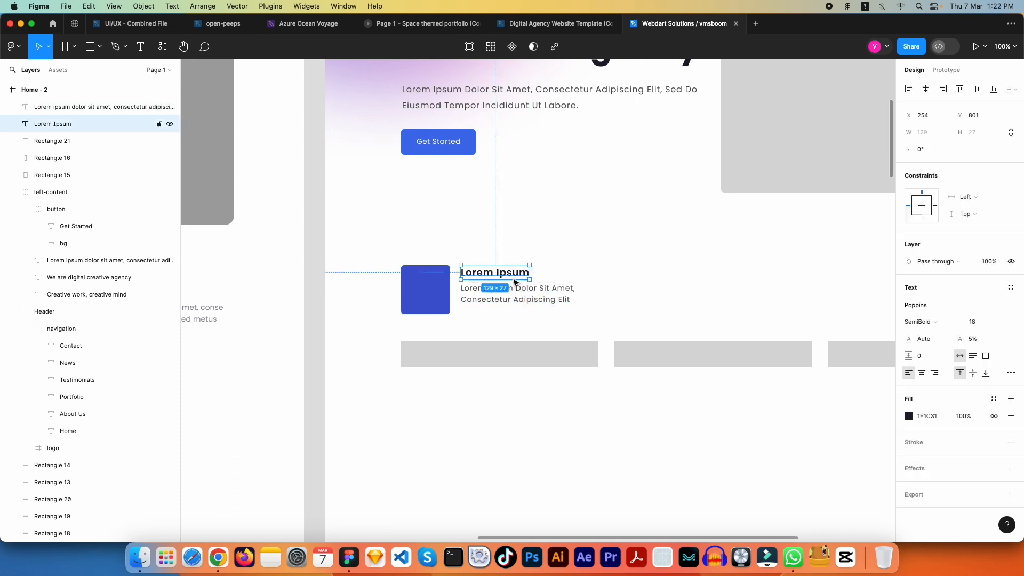
shift+click(516, 293)
key(super+g)
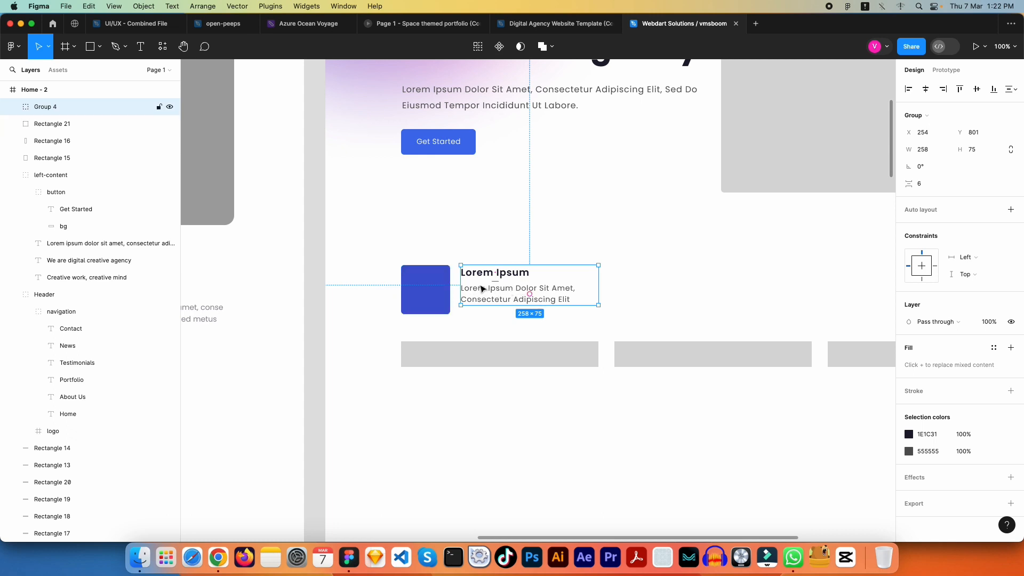
Step: Align the title and description group with the blue square along their vertical centres
shift+click(420, 289)
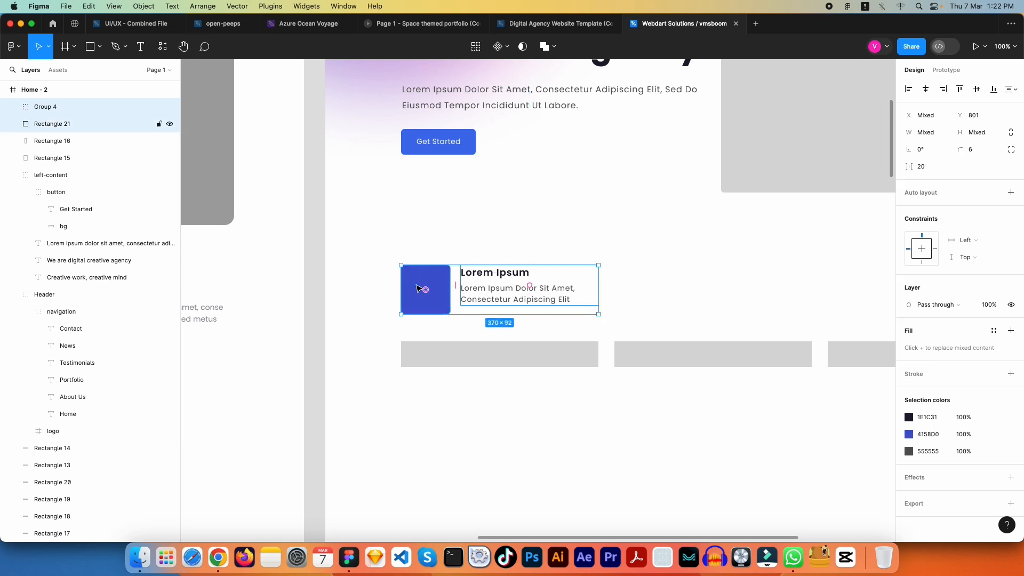
click(977, 90)
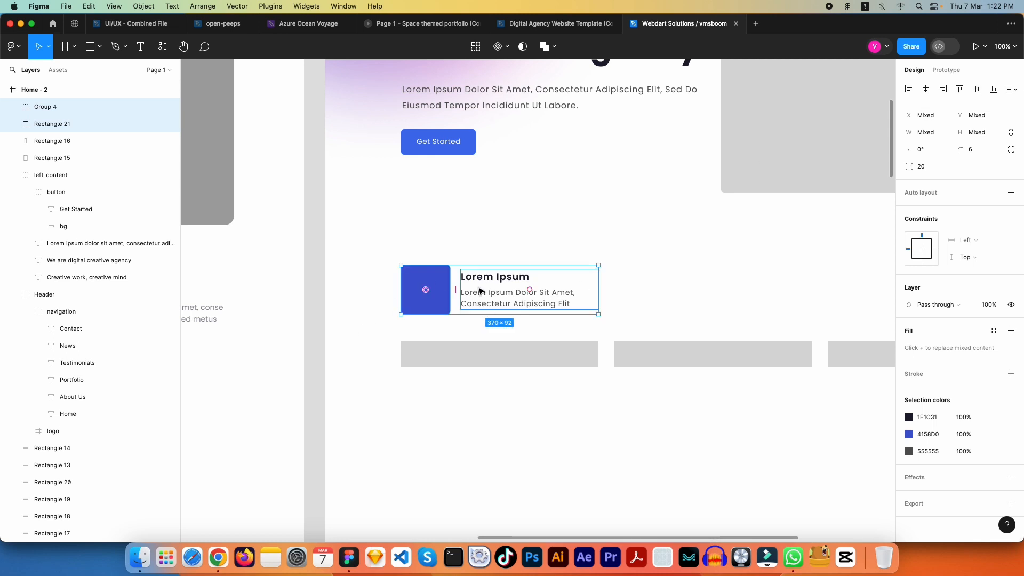
key(Escape)
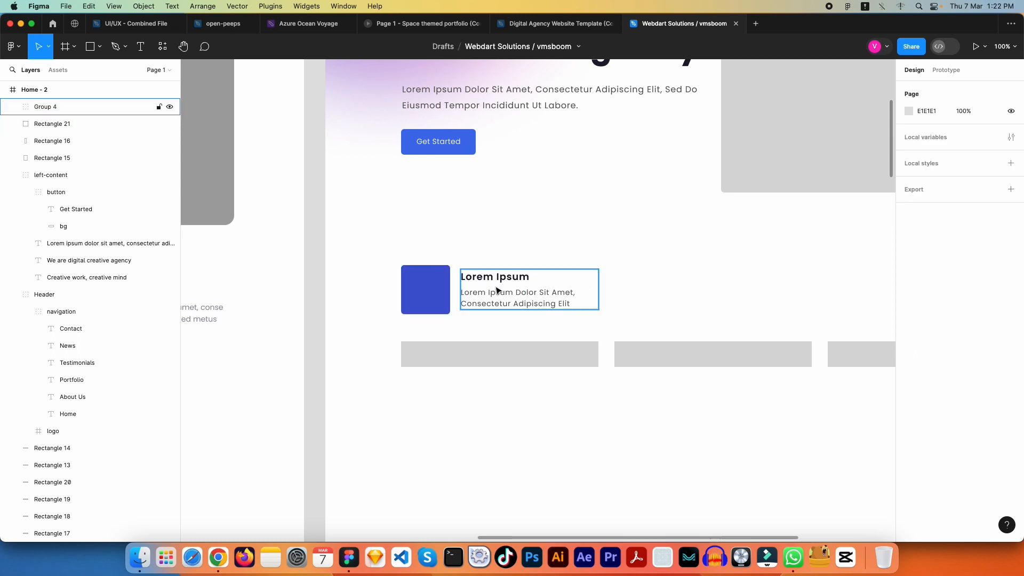
Step: Check the service text group's alignment against the first grey column guide below it
click(527, 292)
shift+click(596, 350)
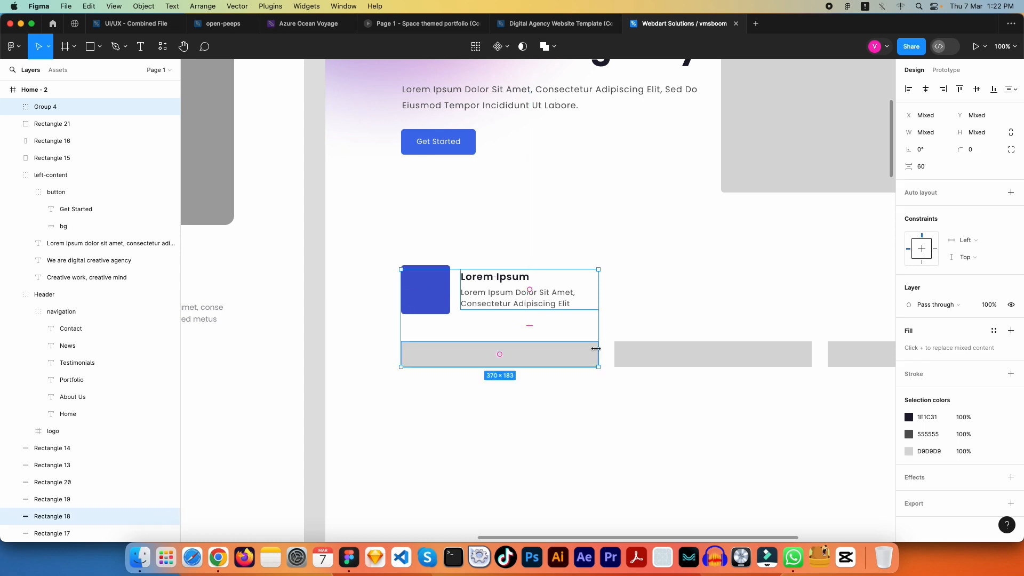
key(Escape)
click(579, 302)
shift+click(573, 360)
key(Escape)
Step: Duplicate the service item twice, placing the copies above the second and third column guides
scroll(640, 310, right, 3)
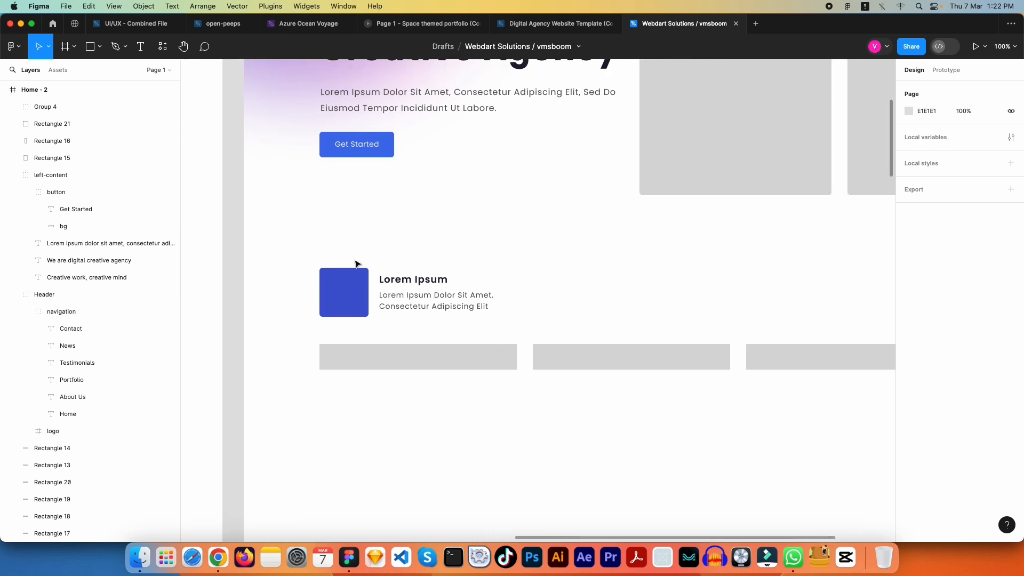
drag(311, 261, 644, 302)
key(Escape)
drag(577, 347, 626, 350)
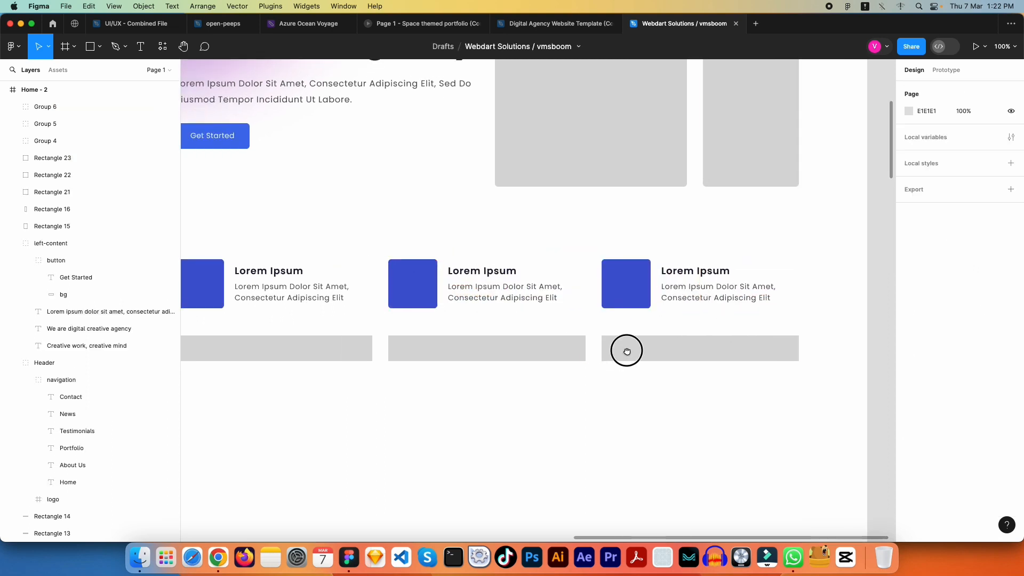
drag(525, 378, 649, 382)
drag(690, 409, 638, 405)
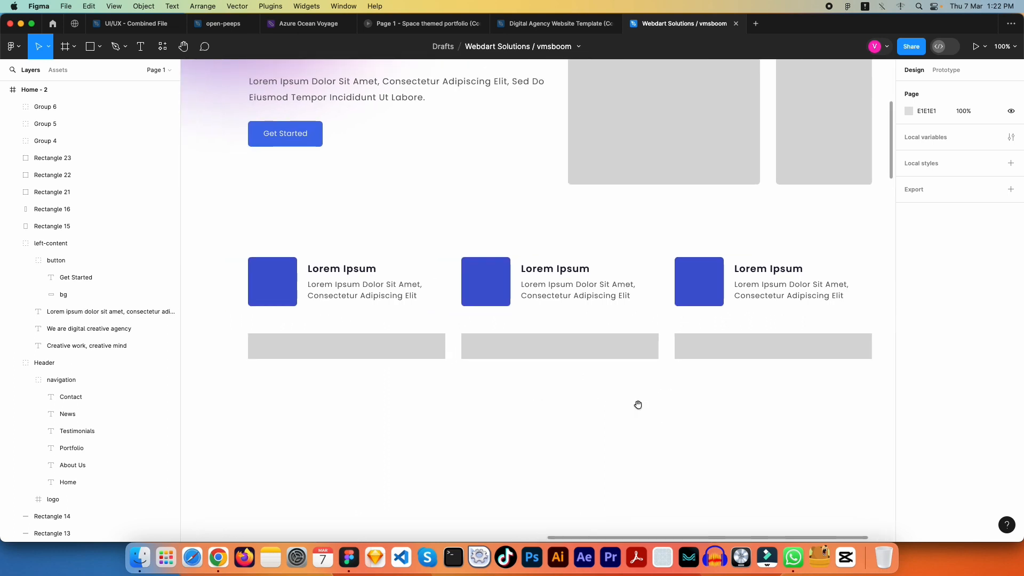
Step: Copy the hex colour C850C0 from the middle stop of the background ellipse's linear gradient
scroll(585, 409, up, 5)
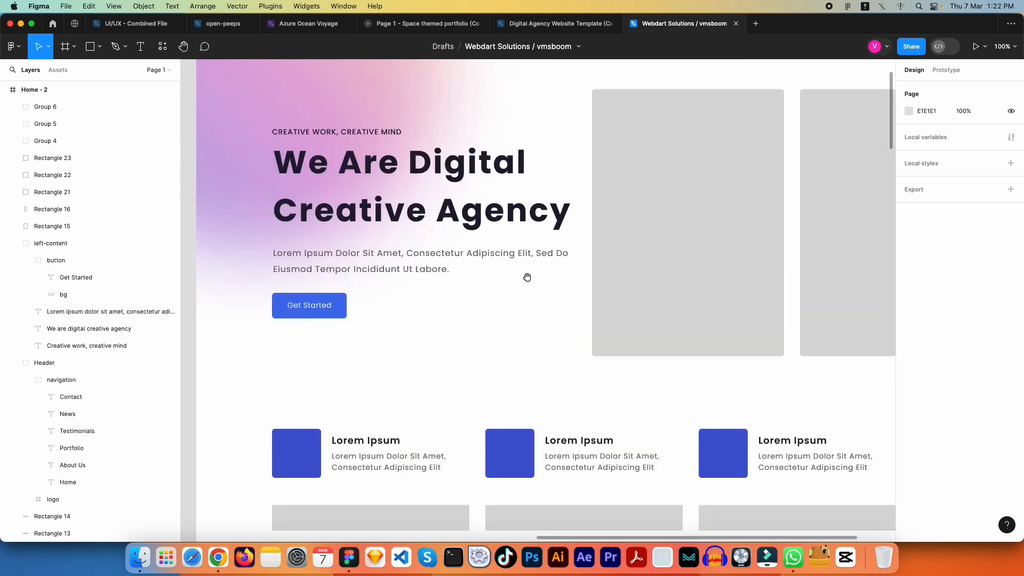
scroll(262, 84, up, 1)
click(263, 85)
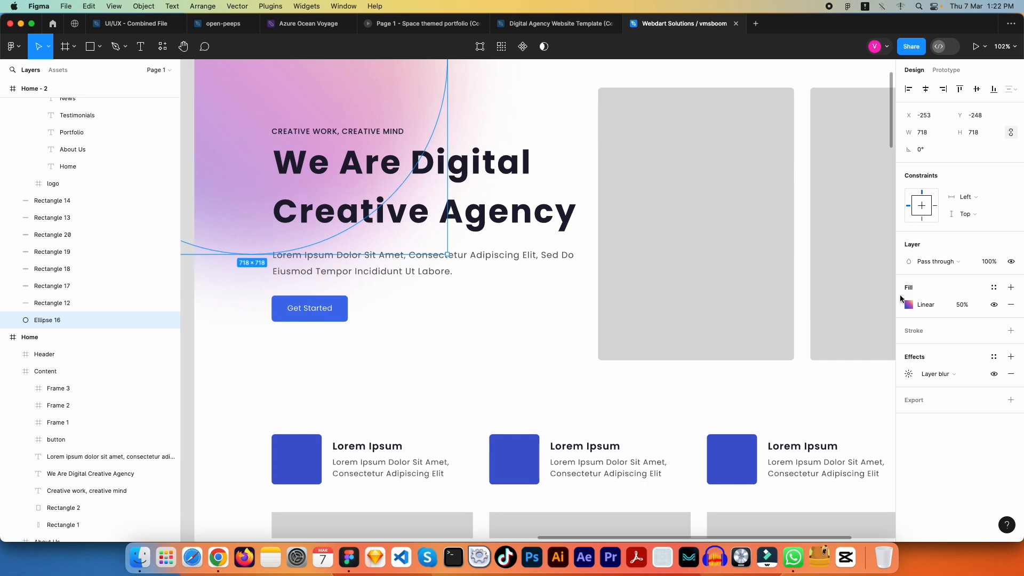
click(908, 304)
click(832, 241)
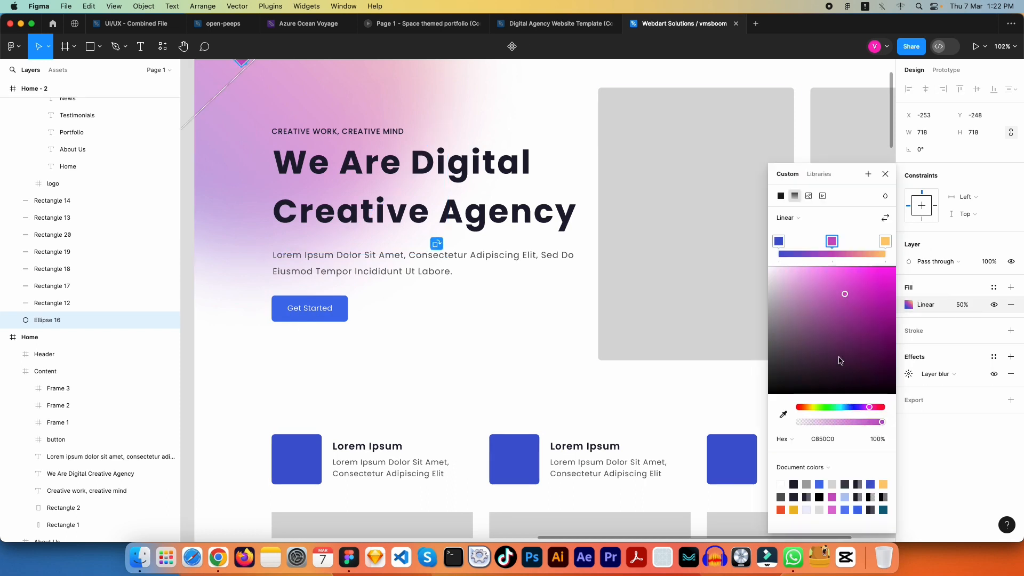
click(827, 438)
key(super+c)
key(Escape)
key(Escape)
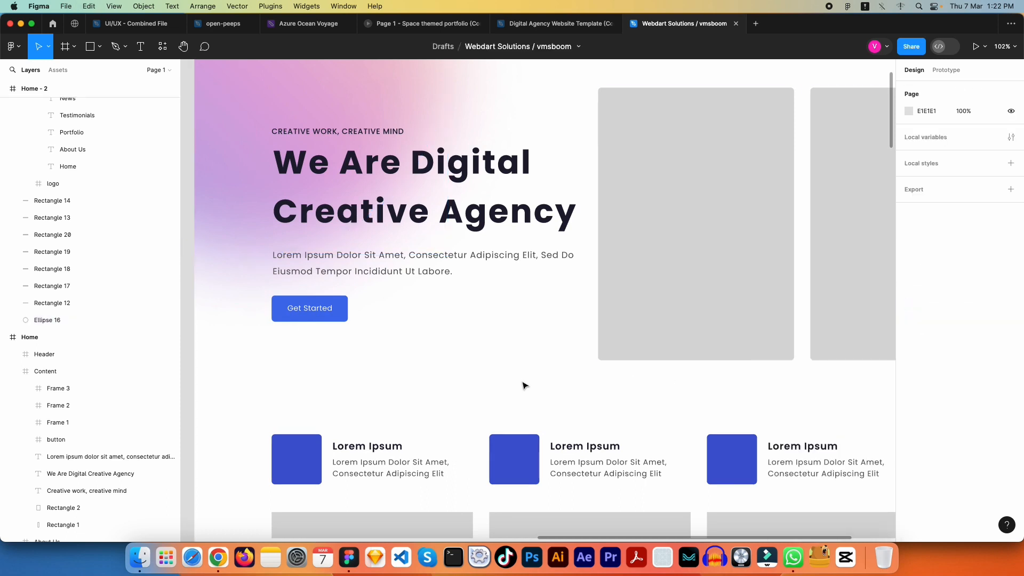
Step: Fill the second service item's square with the copied magenta, C850C0
click(514, 458)
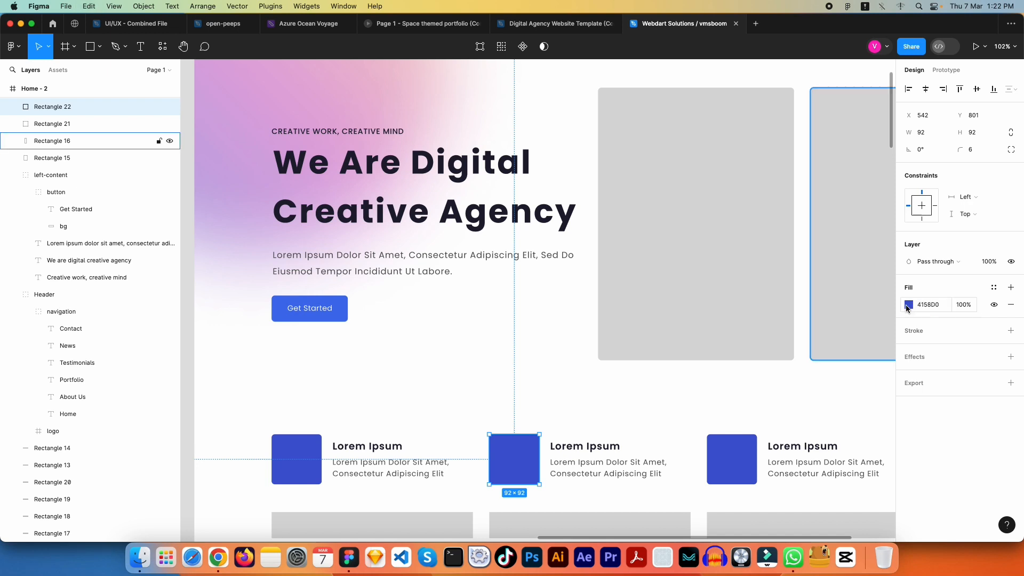
key(Escape)
click(516, 451)
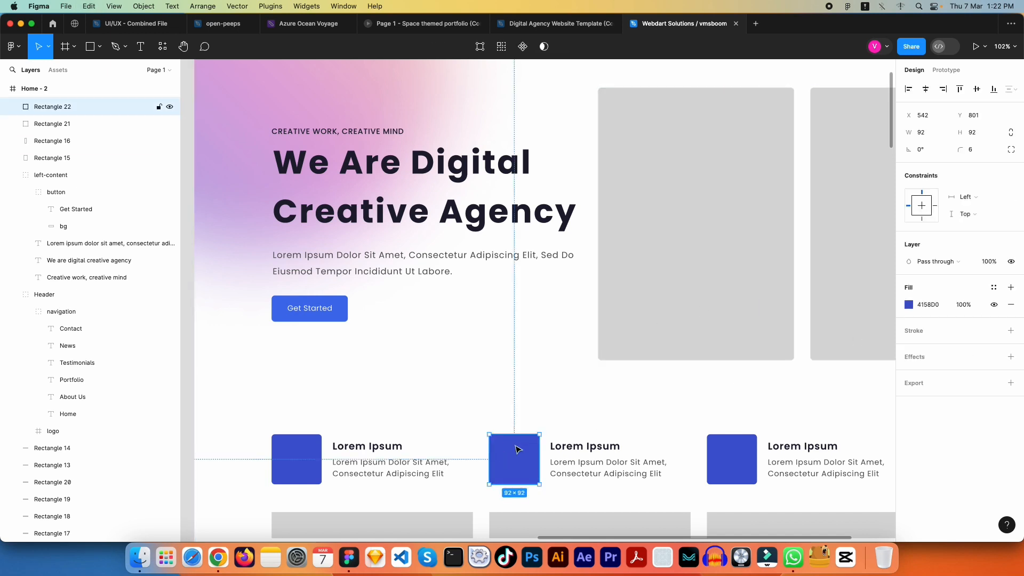
click(928, 303)
key(super+v)
key(Tab)
key(Escape)
key(Escape)
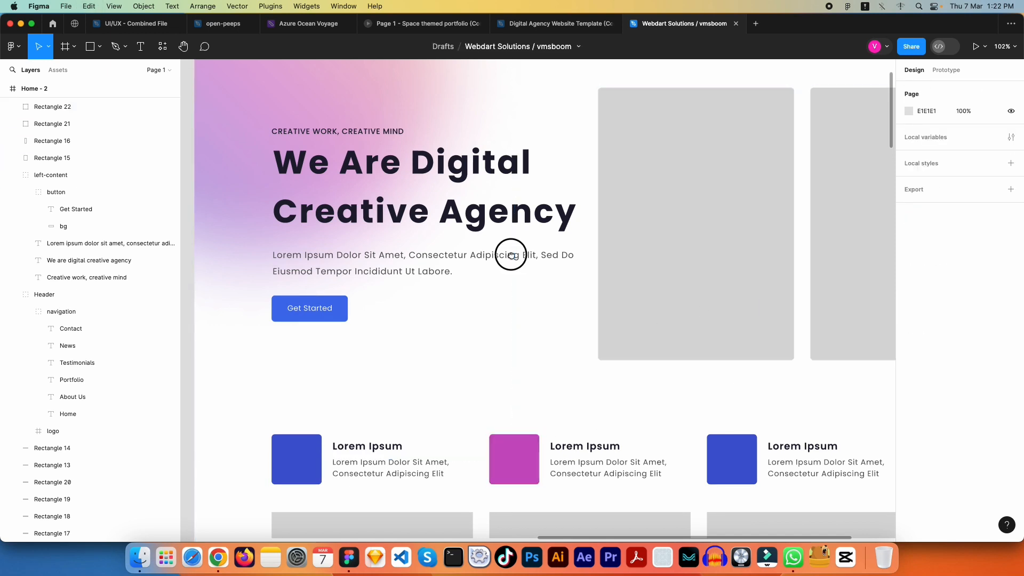
Step: Copy the hex colour FFCC70 from the last stop of the background ellipse's linear gradient
scroll(511, 255, down, 2)
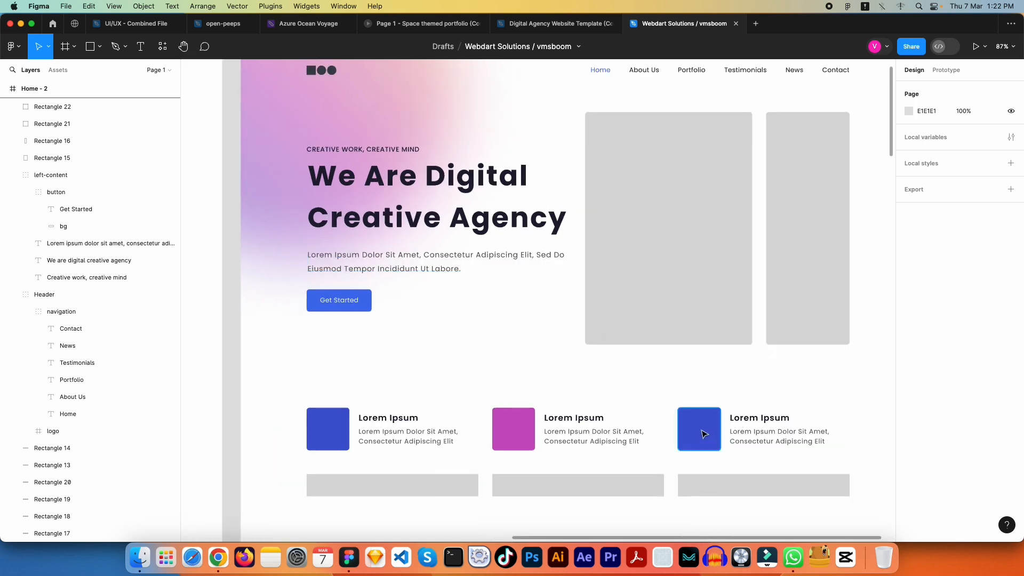
click(283, 113)
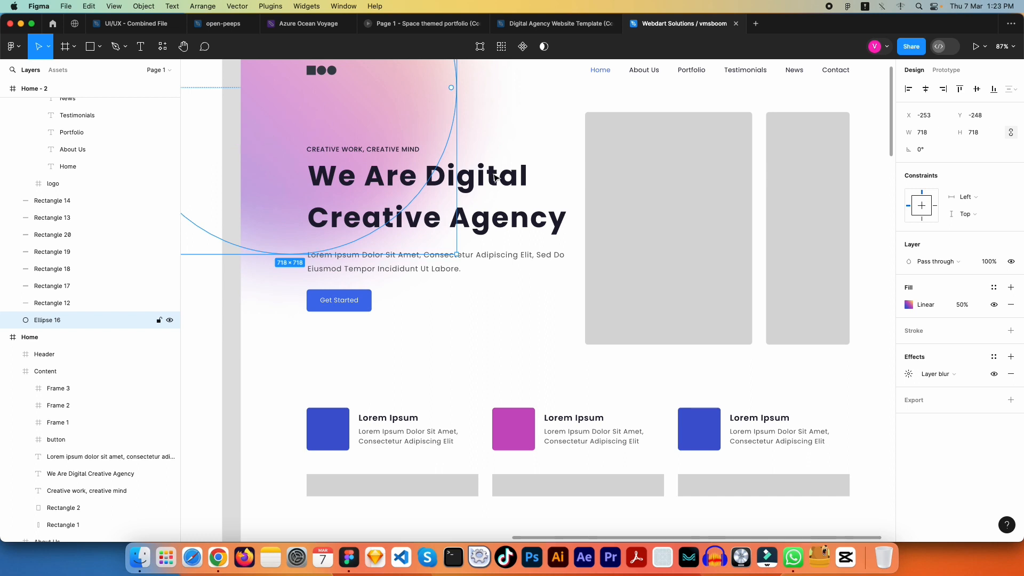
click(908, 305)
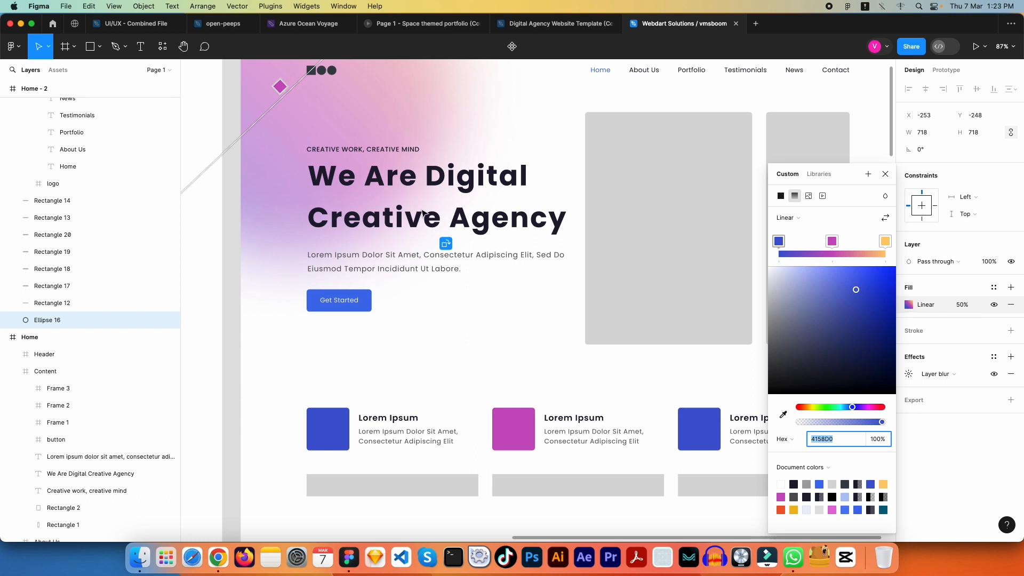
click(885, 242)
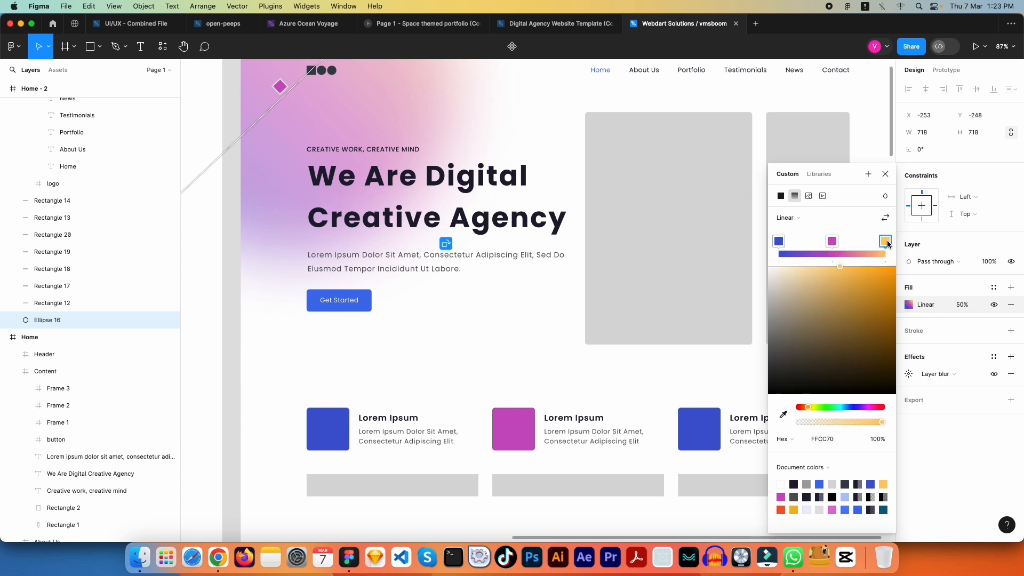
click(829, 438)
key(super+c)
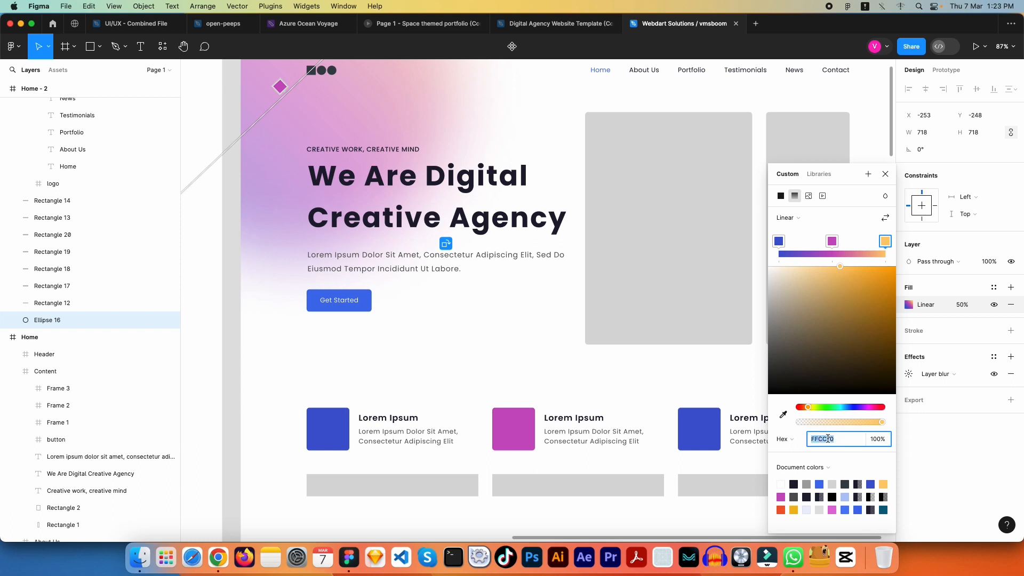
click(886, 175)
Step: Fill the third service item's square with the copied yellow-orange, FFCC70
scroll(768, 280, down, 1)
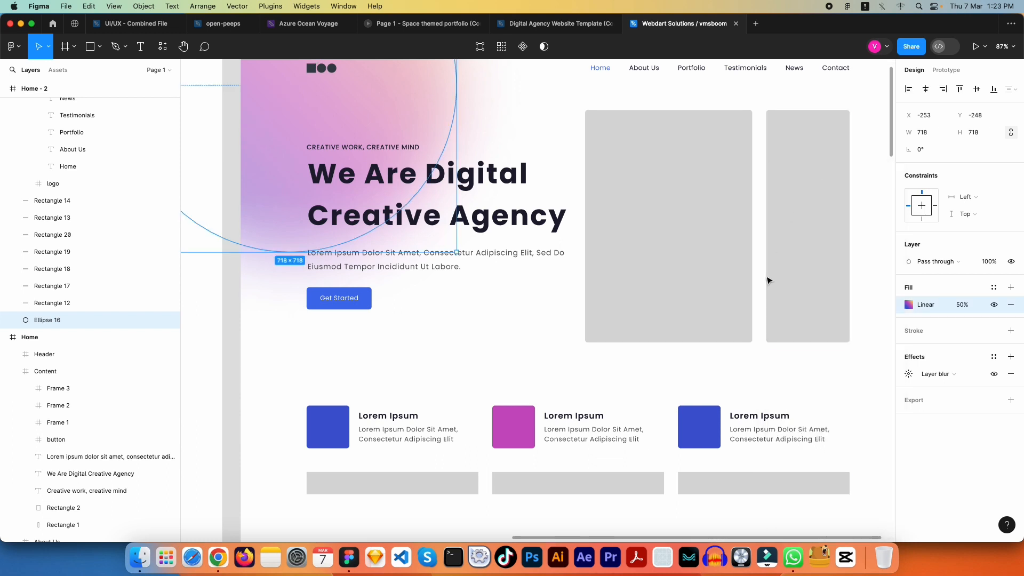
scroll(768, 280, down, 3)
click(711, 352)
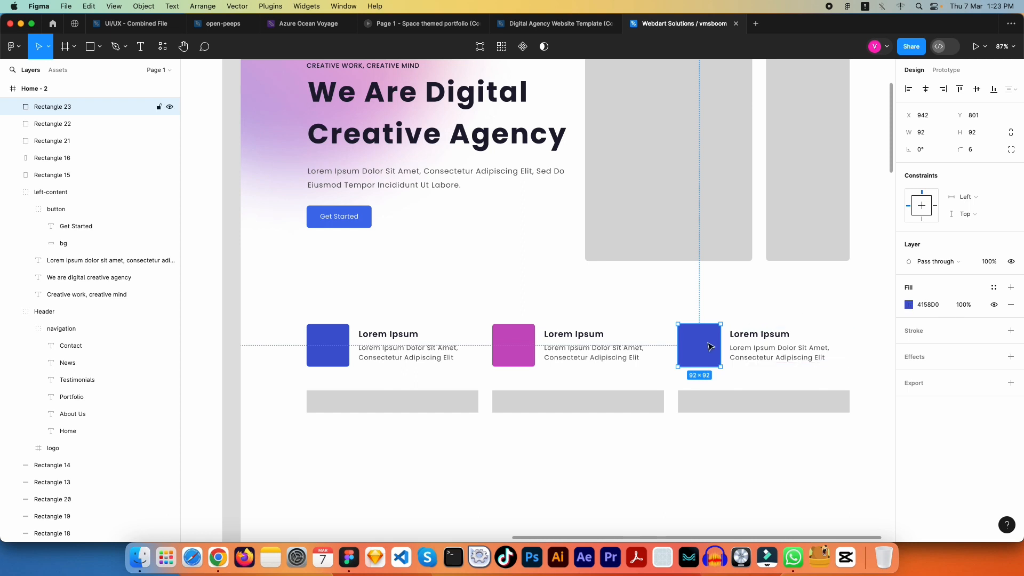
click(947, 308)
key(super+v)
key(Tab)
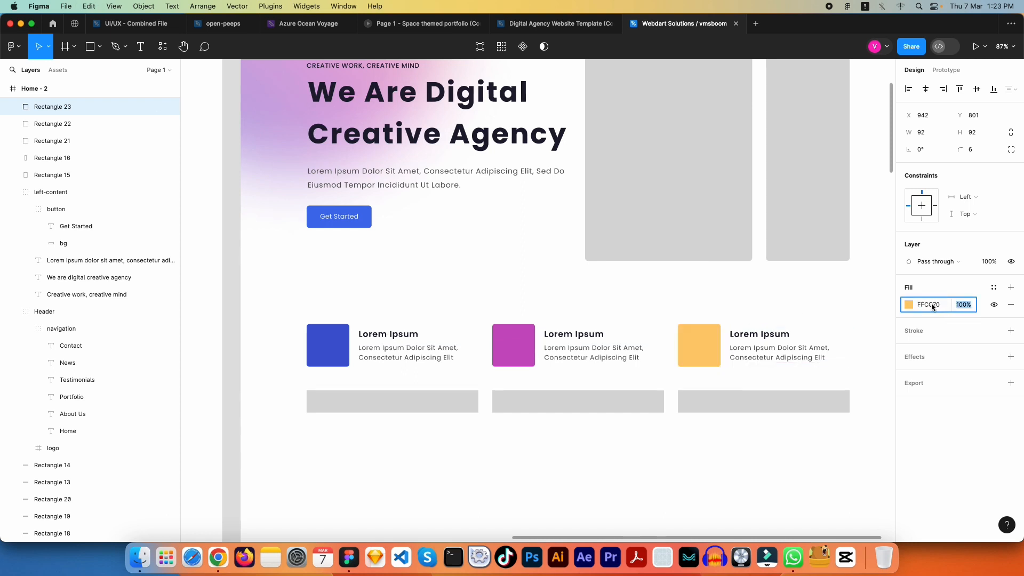
click(864, 307)
Step: Compare the Home - 2 hero and service row with the reference Home frame beside it
scroll(801, 288, down, 5)
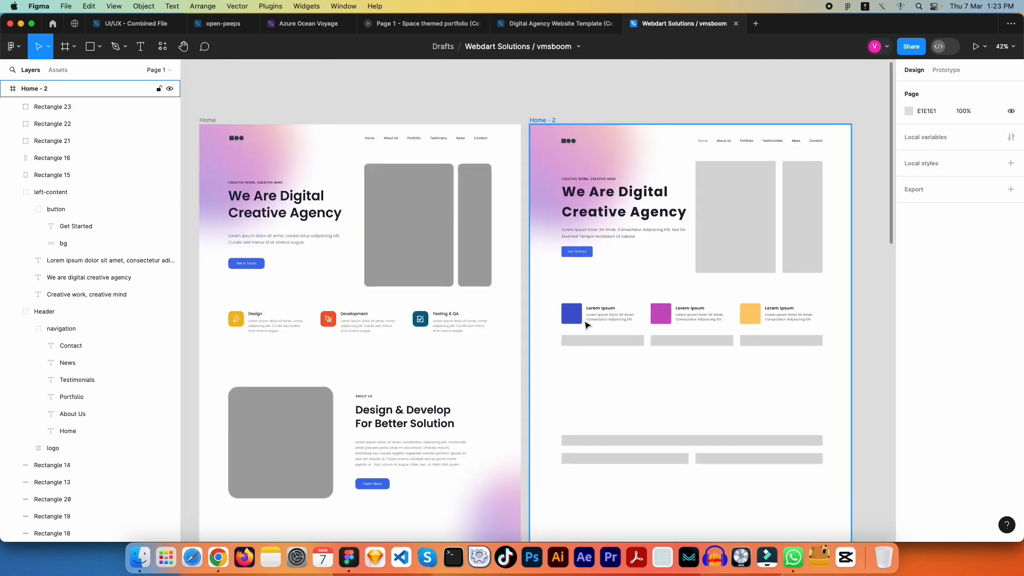
scroll(523, 323, up, 2)
drag(447, 361, 560, 356)
drag(701, 354, 619, 409)
Step: Review the Home - 2 hero and service row at 100% zoom with the interface hidden, and restore the interface
key(shift+0)
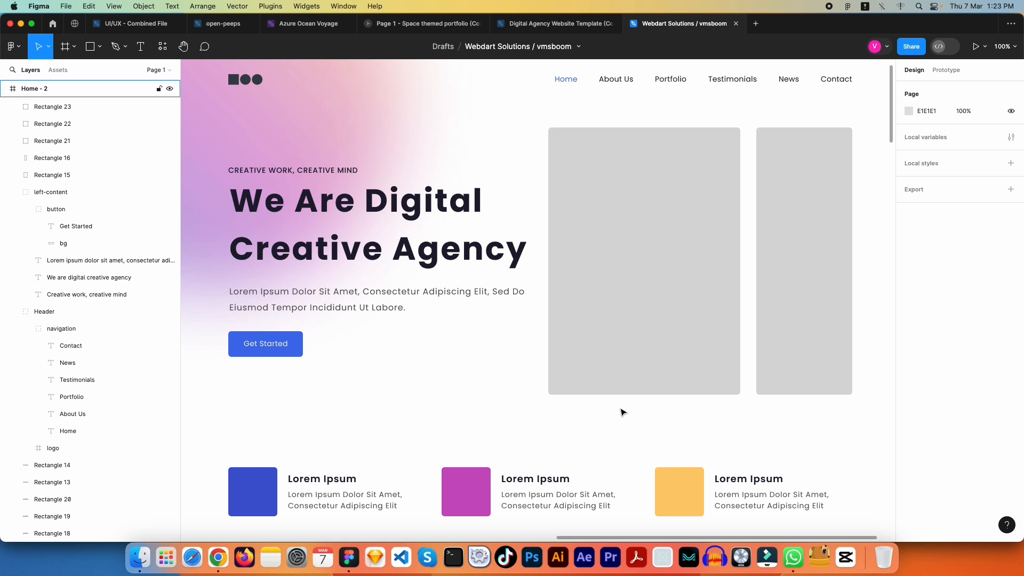
key(ctrl+backslash)
drag(581, 414, 557, 383)
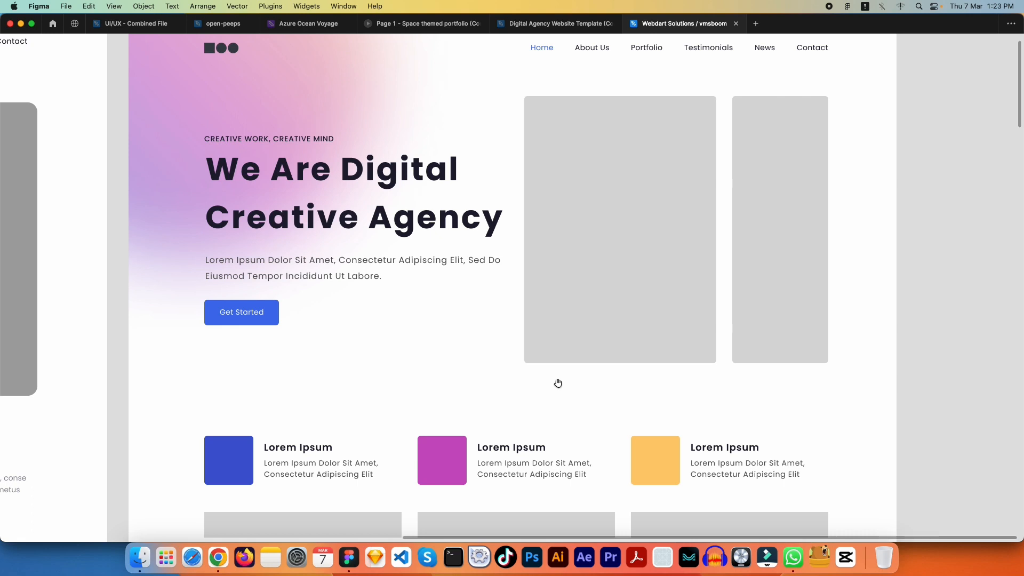
drag(558, 383, 551, 367)
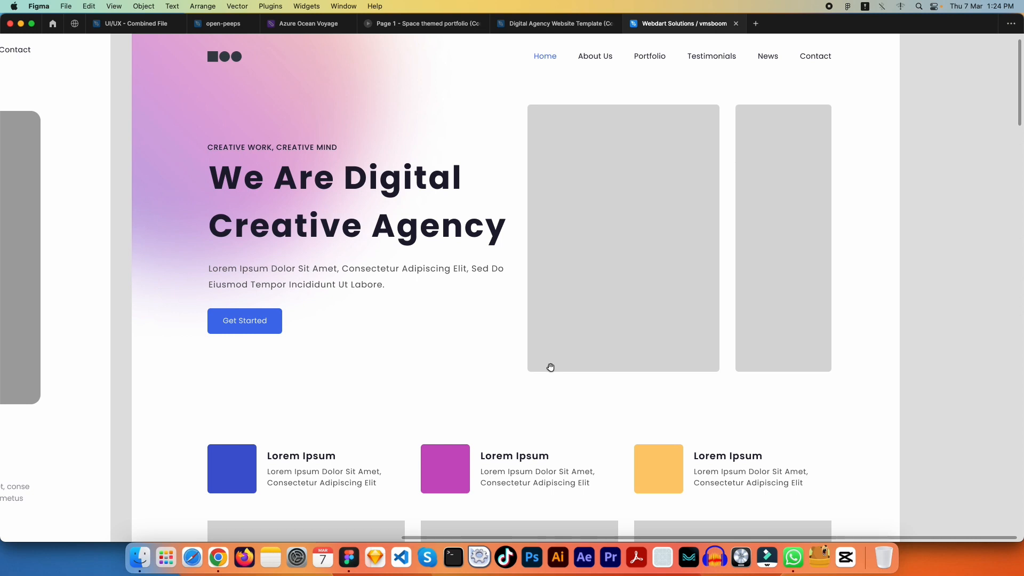
key(super+backslash)
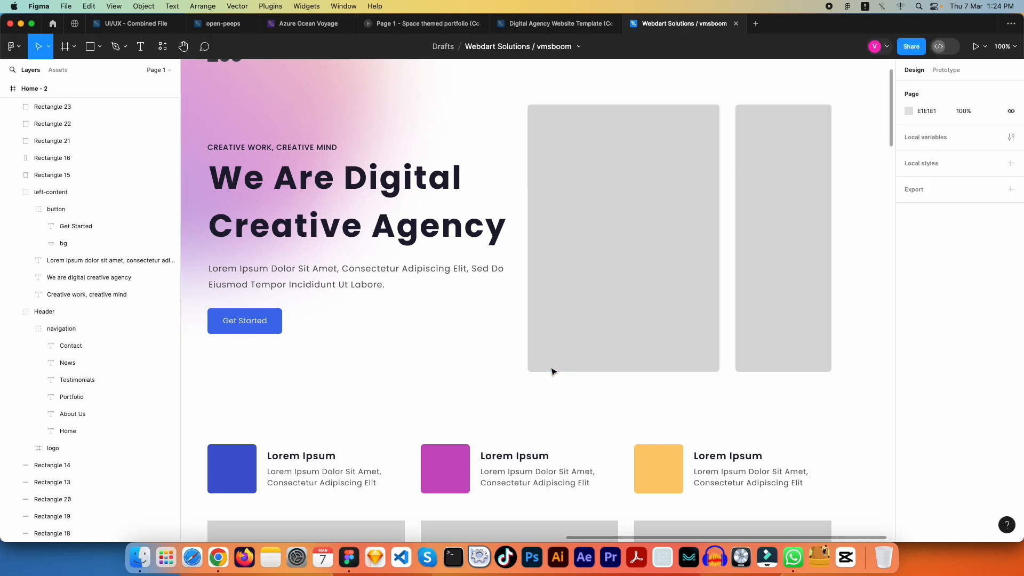
drag(523, 373, 559, 336)
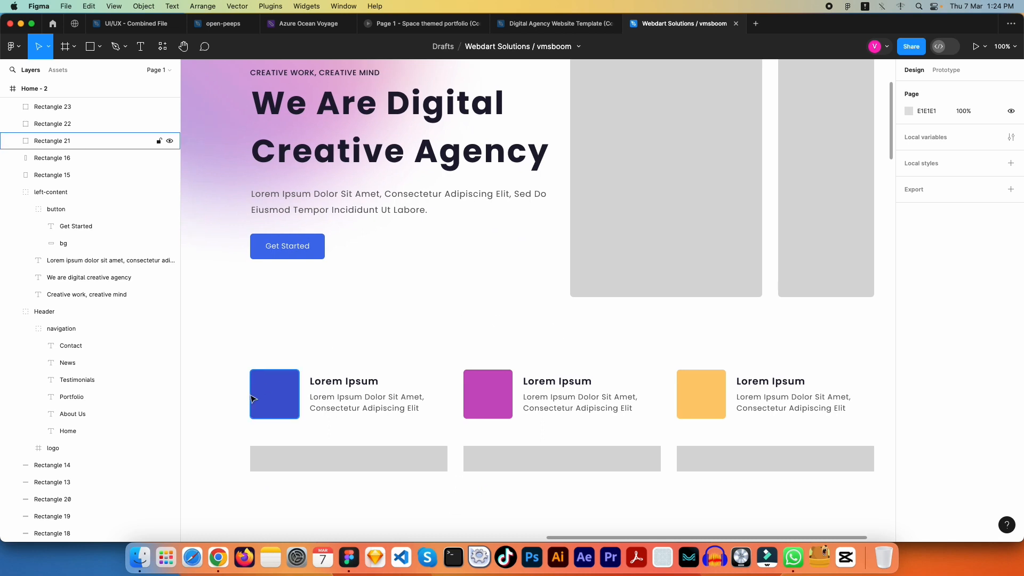
click(254, 395)
shift+click(491, 412)
shift+click(721, 400)
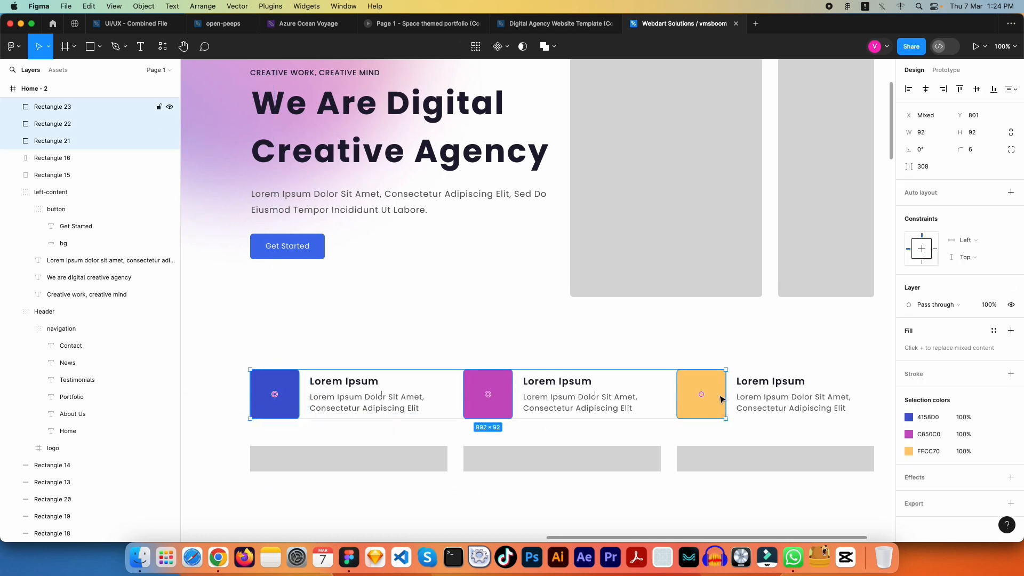
key(Escape)
click(705, 397)
shift+click(490, 398)
shift+click(273, 397)
drag(513, 318, 519, 402)
drag(500, 343, 521, 384)
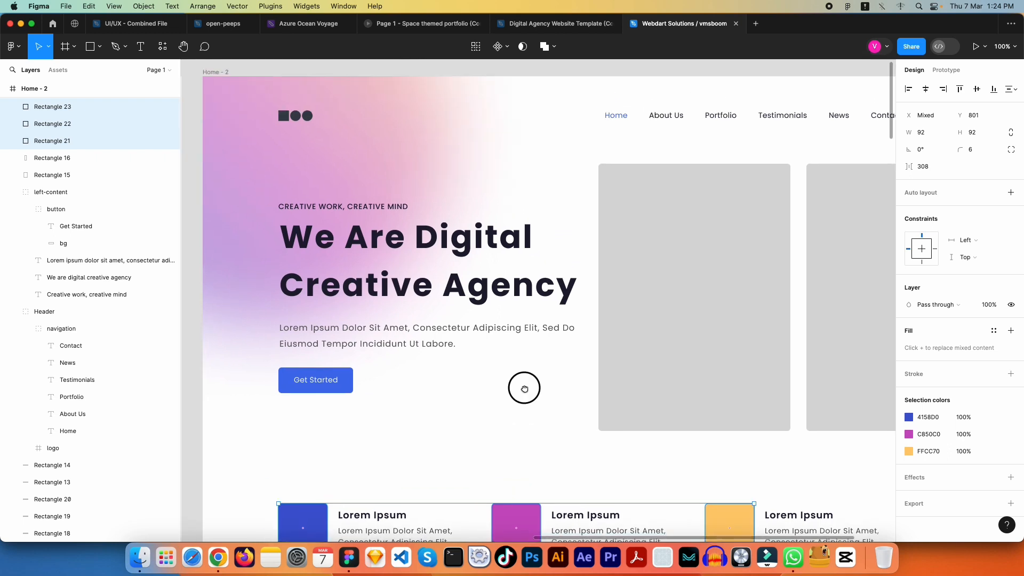
drag(397, 221, 414, 181)
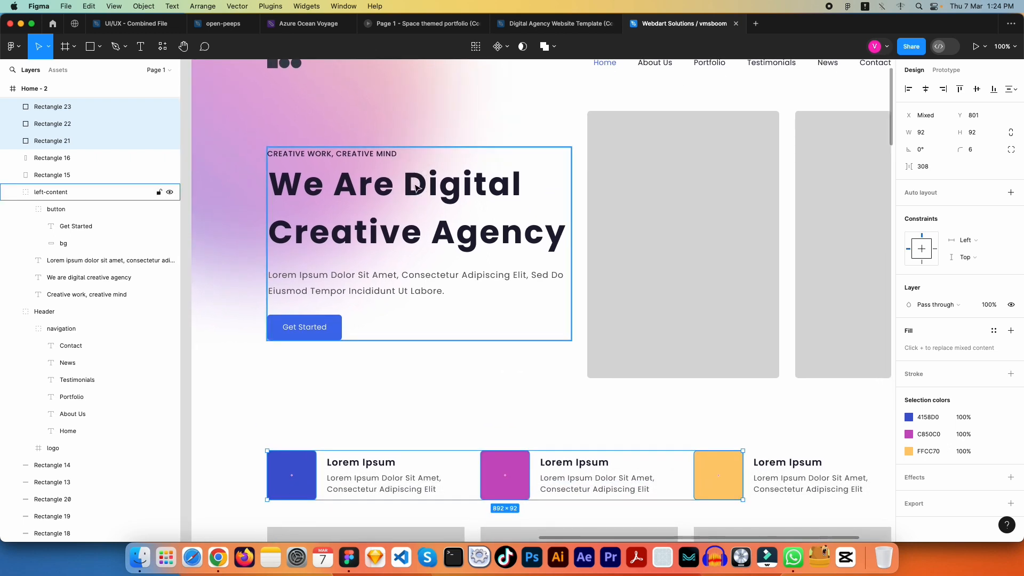
key(i)
key(Escape)
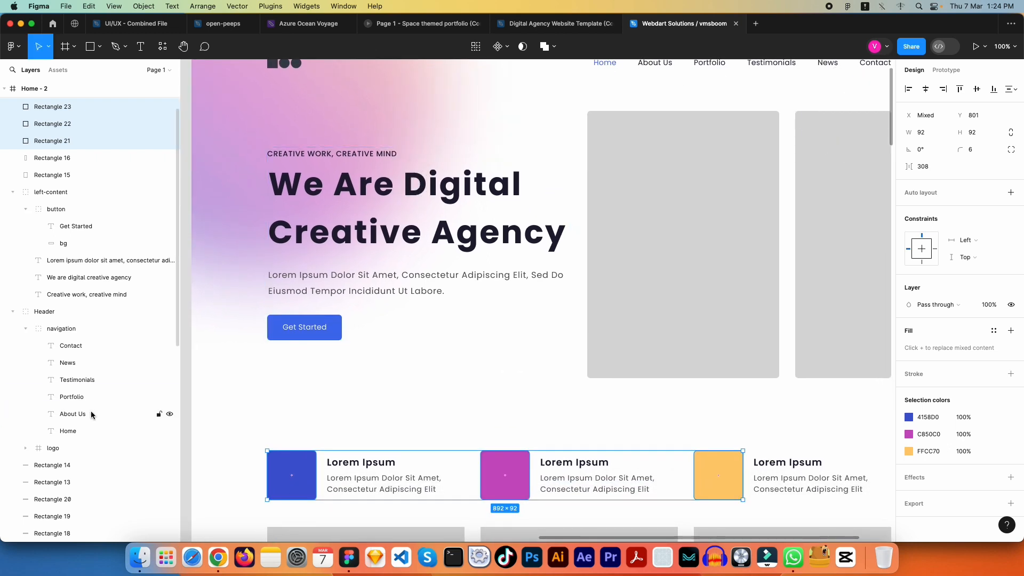
Step: Try filling all three service item squares with pink E0AADE sampled from the hero's gradient background
click(327, 409)
drag(326, 430, 293, 359)
click(259, 401)
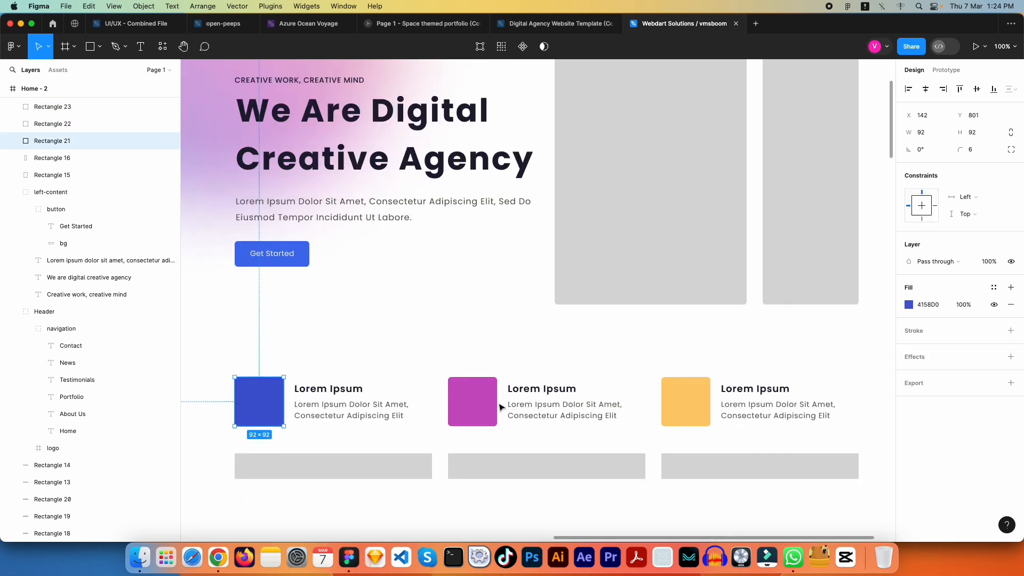
shift+click(480, 405)
shift+click(692, 414)
drag(544, 302, 582, 363)
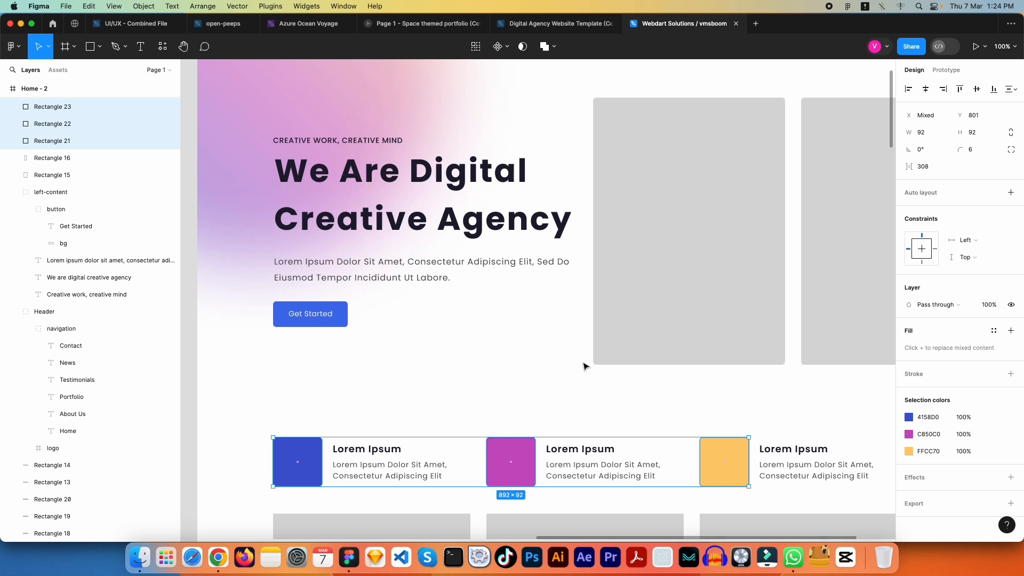
key(i)
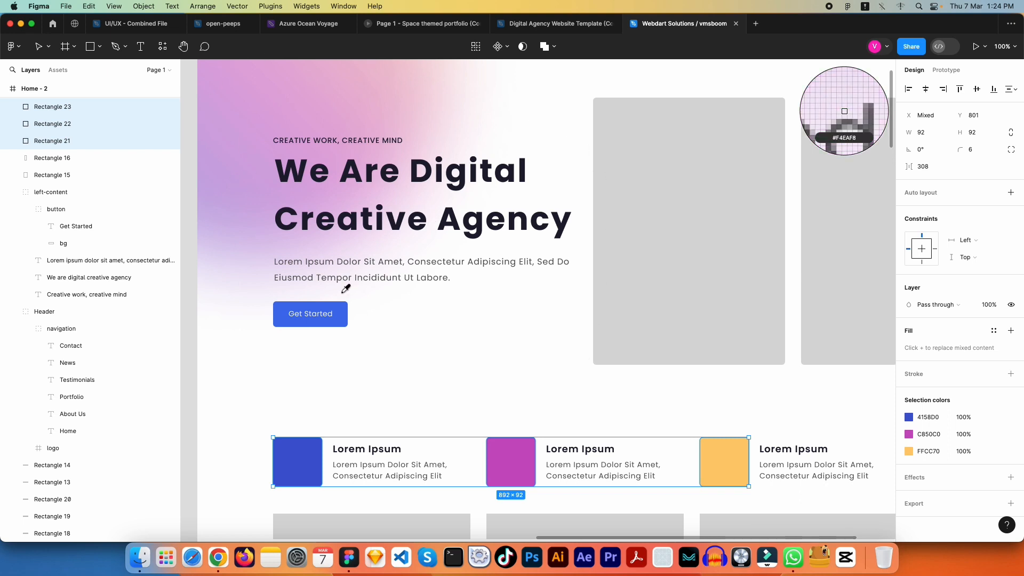
scroll(399, 161, up, 1)
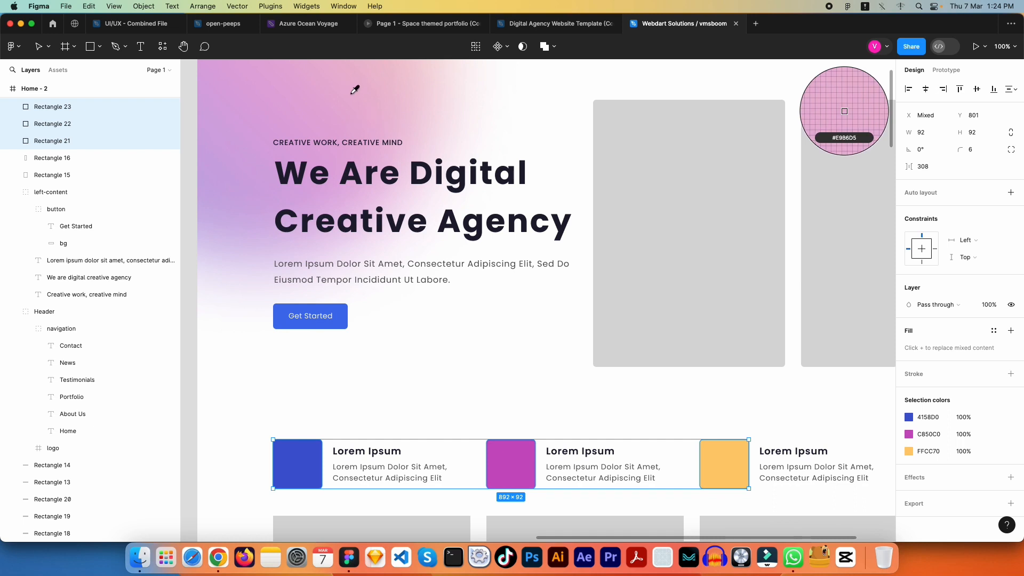
click(267, 101)
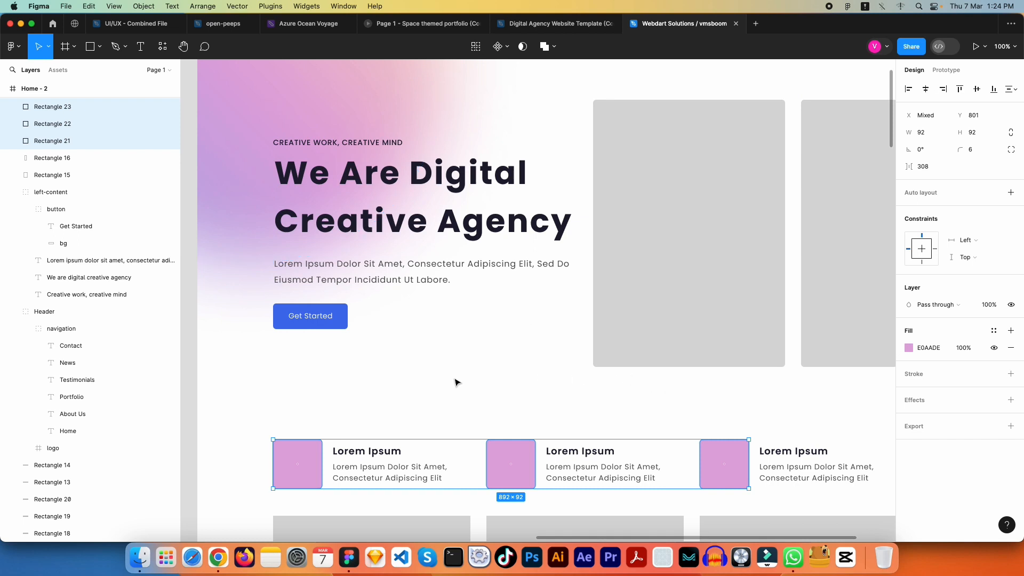
key(super+z)
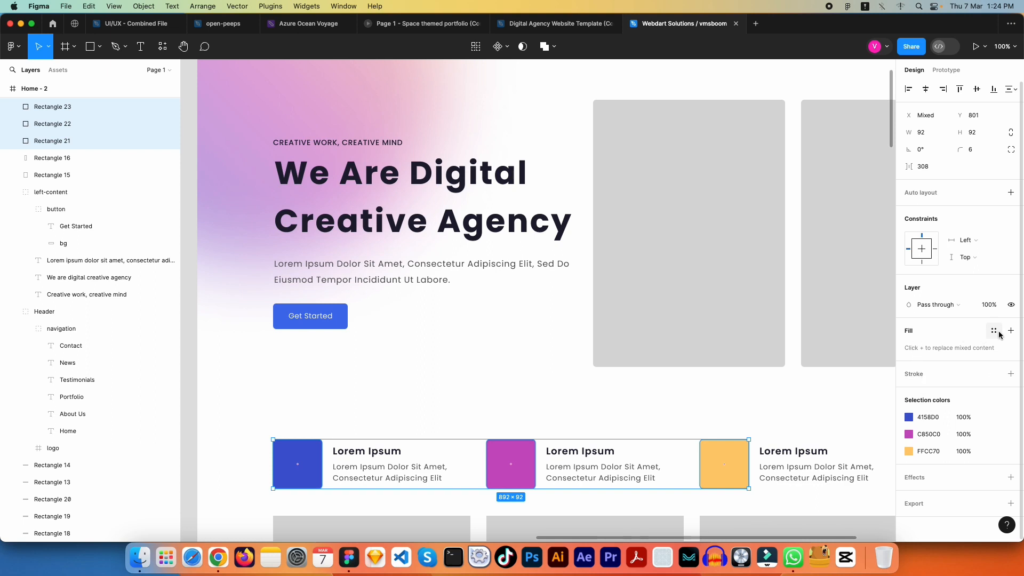
Step: Fill the first service item's square with light grey D9D9D9
click(636, 395)
click(306, 461)
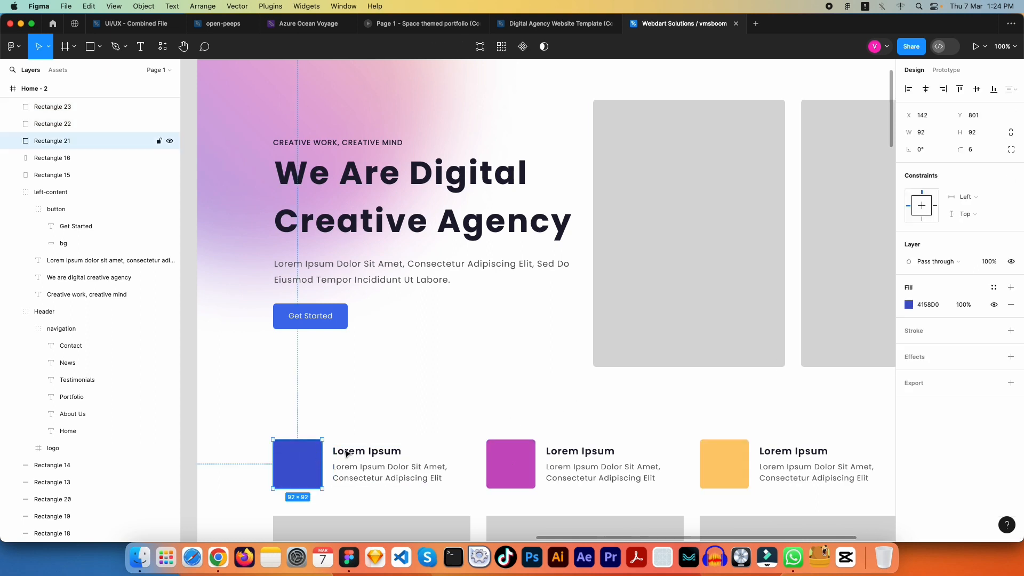
click(908, 304)
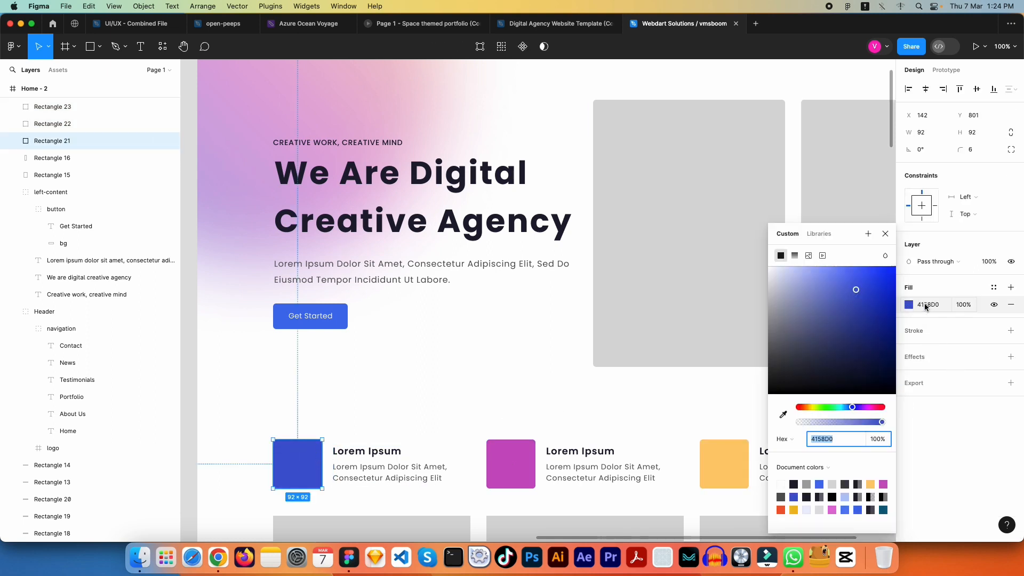
click(776, 282)
drag(776, 282, 699, 354)
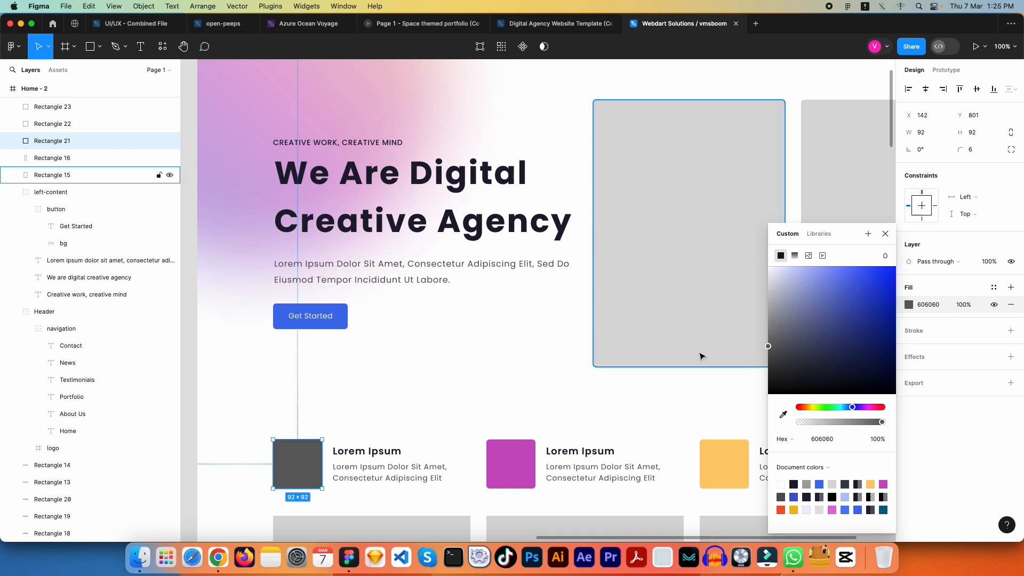
scroll(512, 381, down, 3)
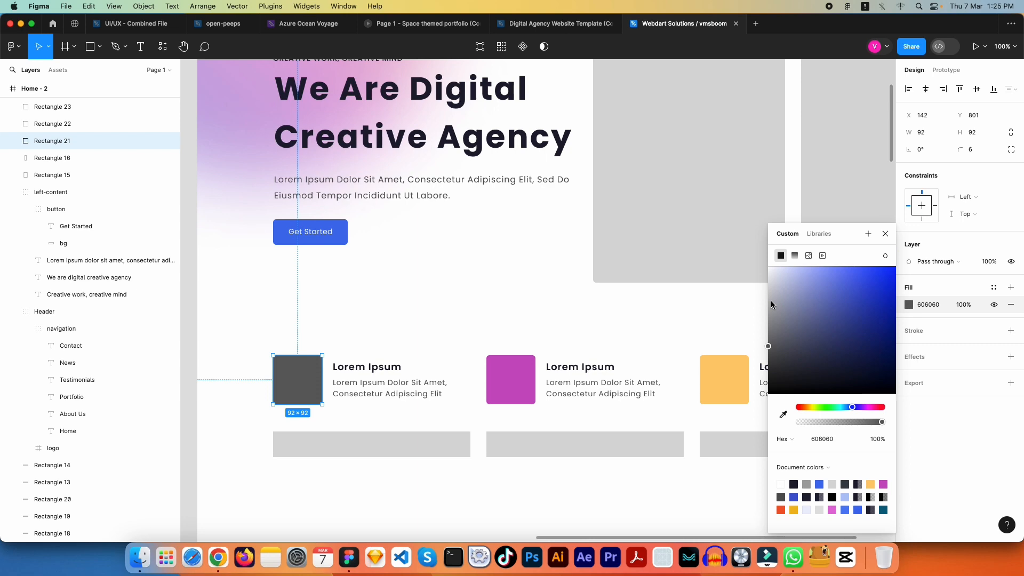
scroll(438, 262, up, 4)
scroll(477, 282, up, 2)
scroll(476, 283, down, 6)
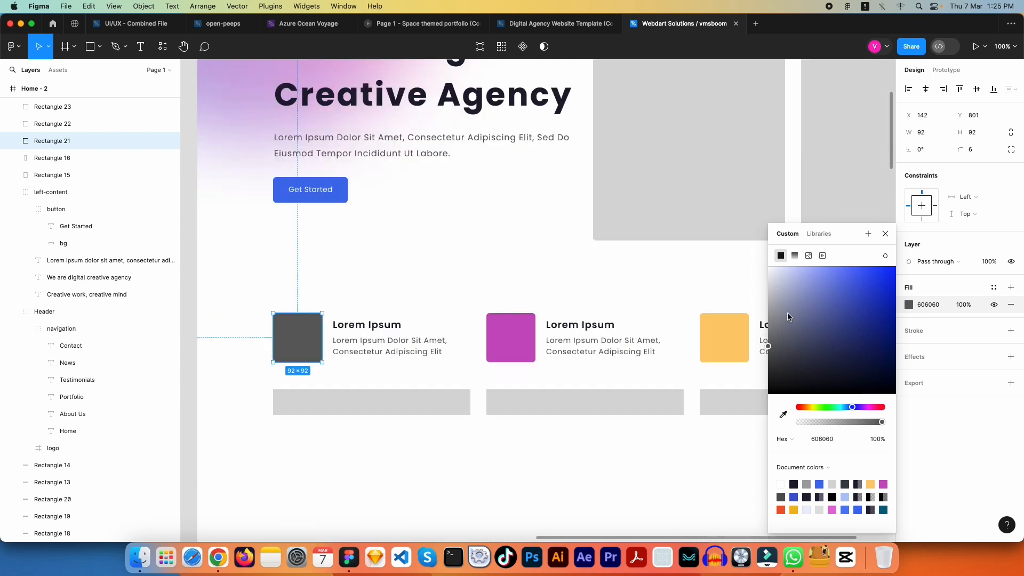
drag(773, 309, 709, 291)
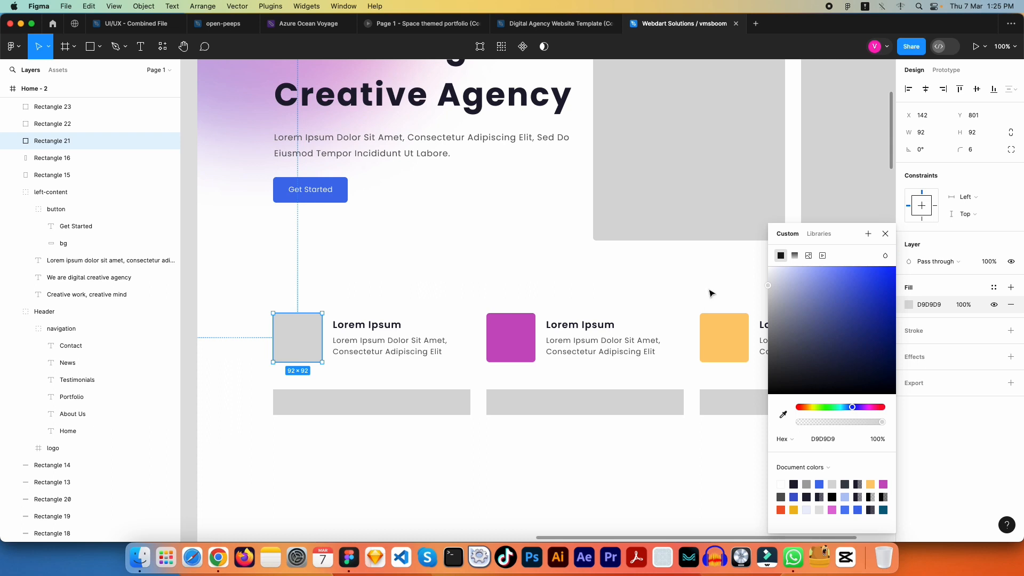
key(Escape)
key(Escape)
click(472, 270)
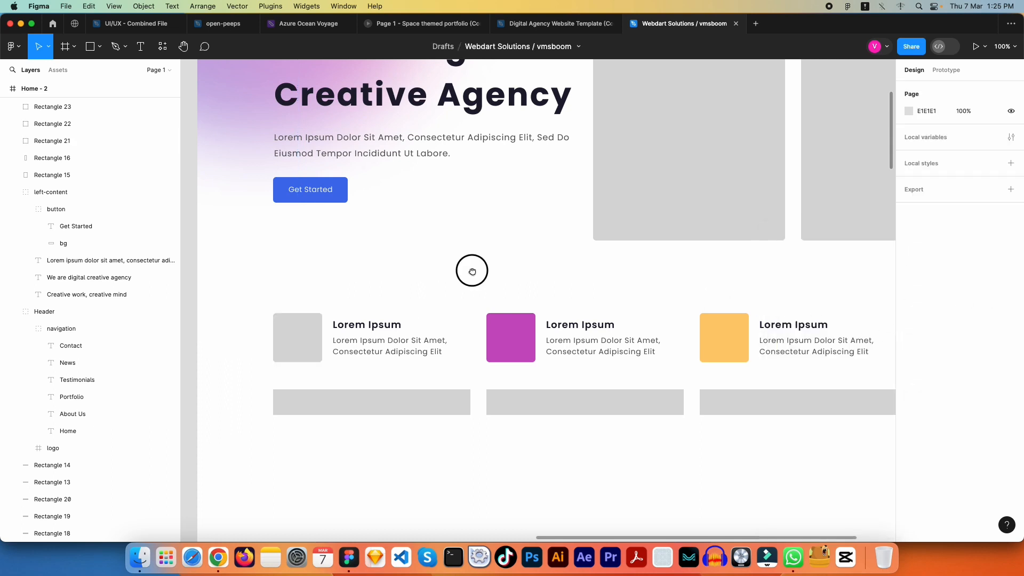
Step: Copy the hex colour D9D9D9 from the first service item's square
click(309, 343)
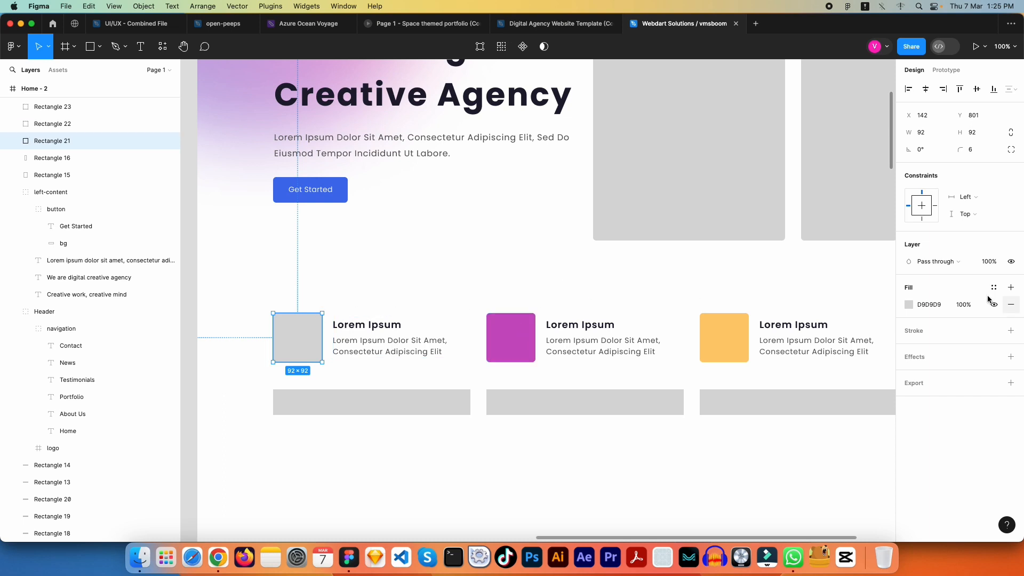
click(934, 304)
key(super+c)
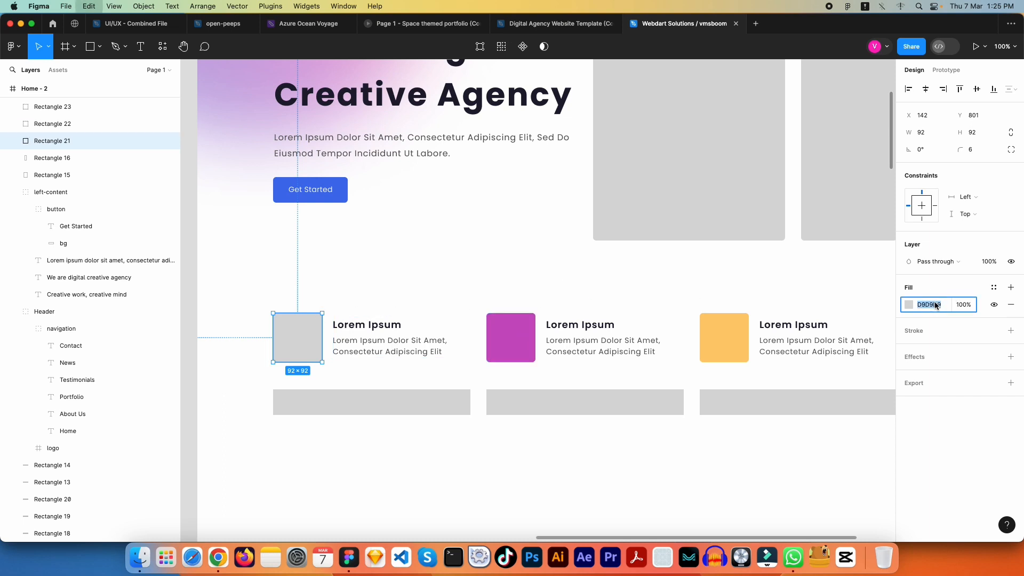
Step: Replace the fills of the second and third service squares with the copied light grey, D9D9D9
click(511, 338)
shift+click(723, 338)
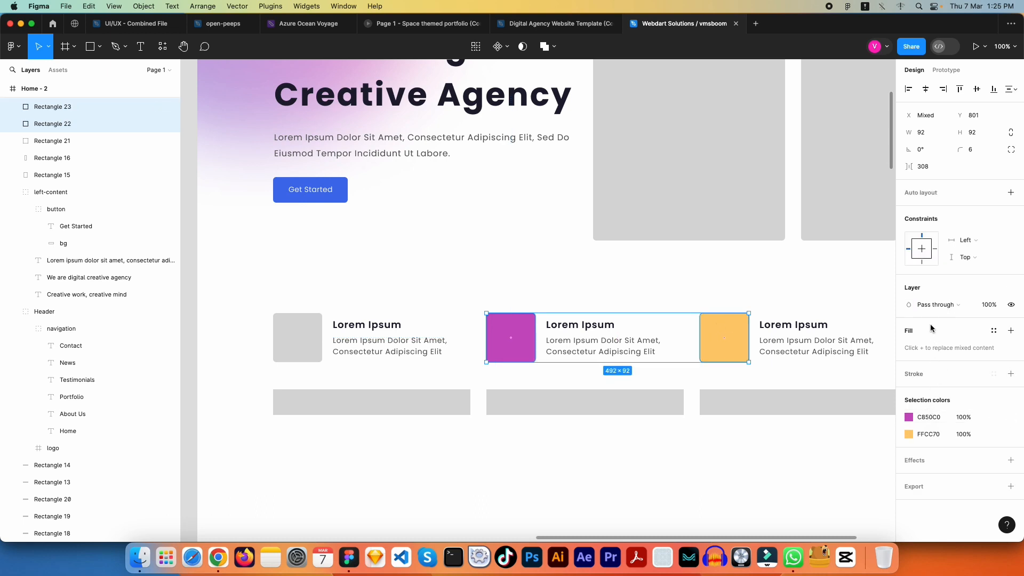
click(931, 418)
key(super+v)
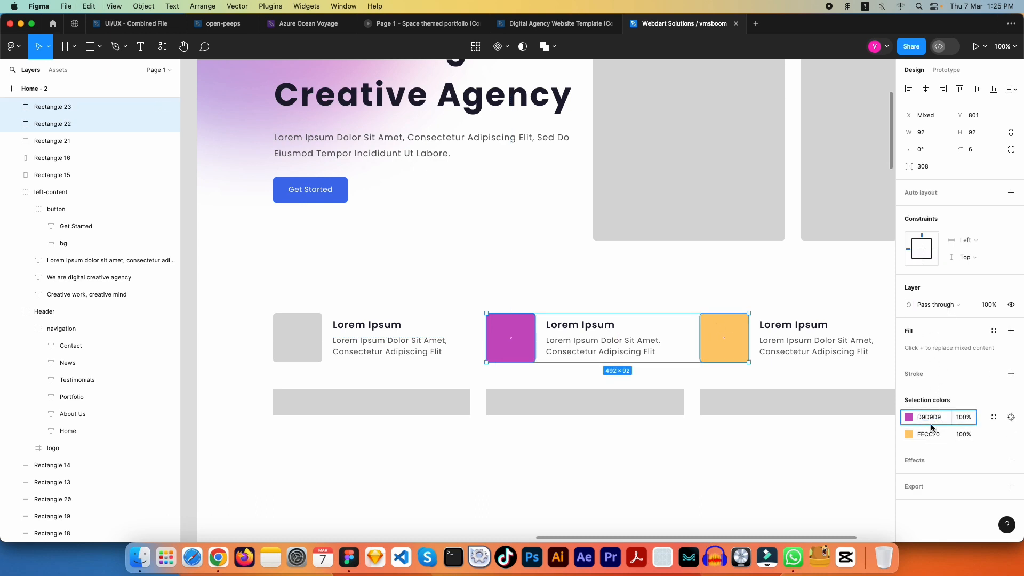
key(Tab)
click(931, 434)
key(super+v)
key(Tab)
key(Escape)
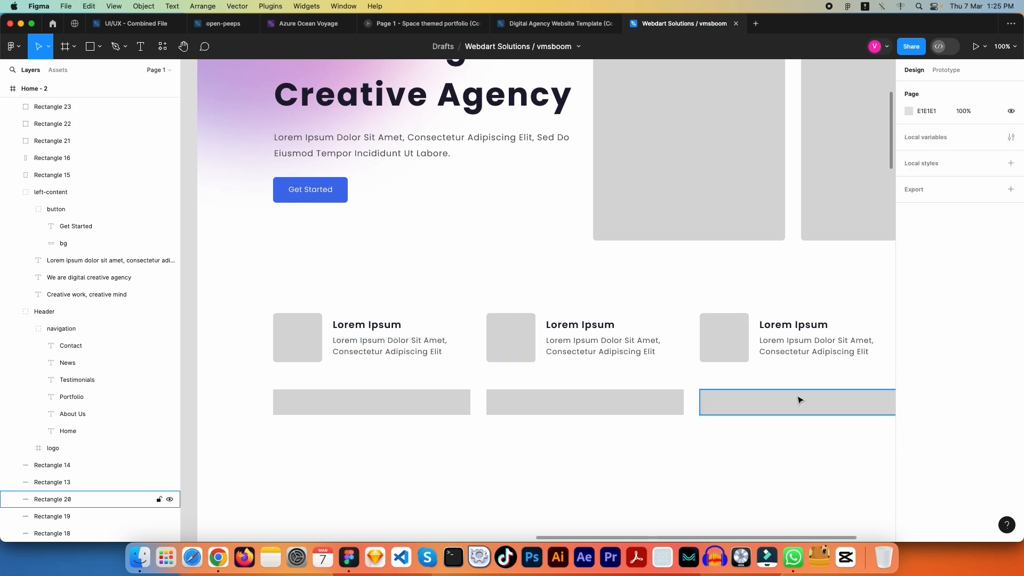
Step: Review the Home - 2 hero and service row with its grey placeholder squares
click(527, 311)
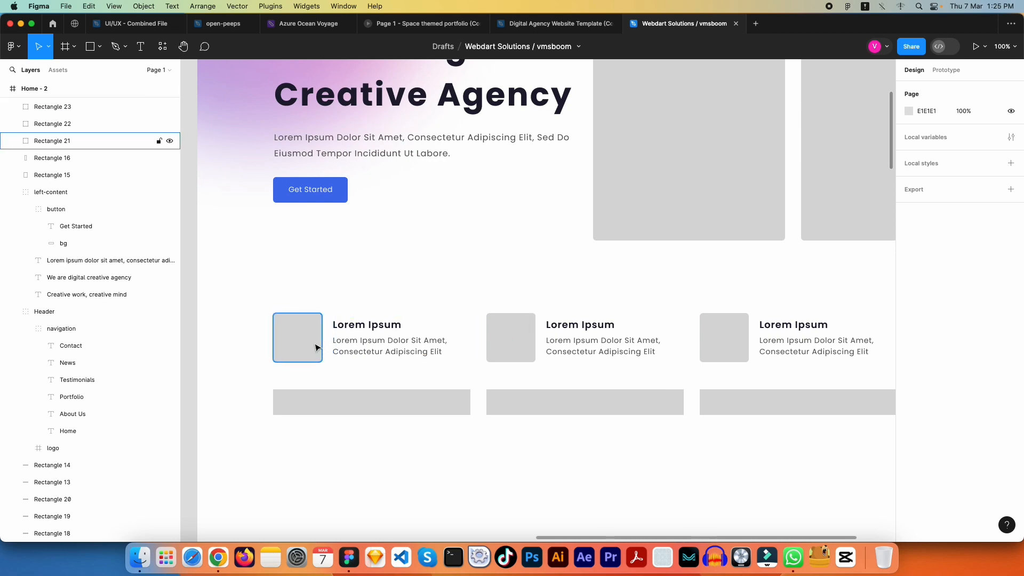
key(space)
drag(569, 240, 513, 365)
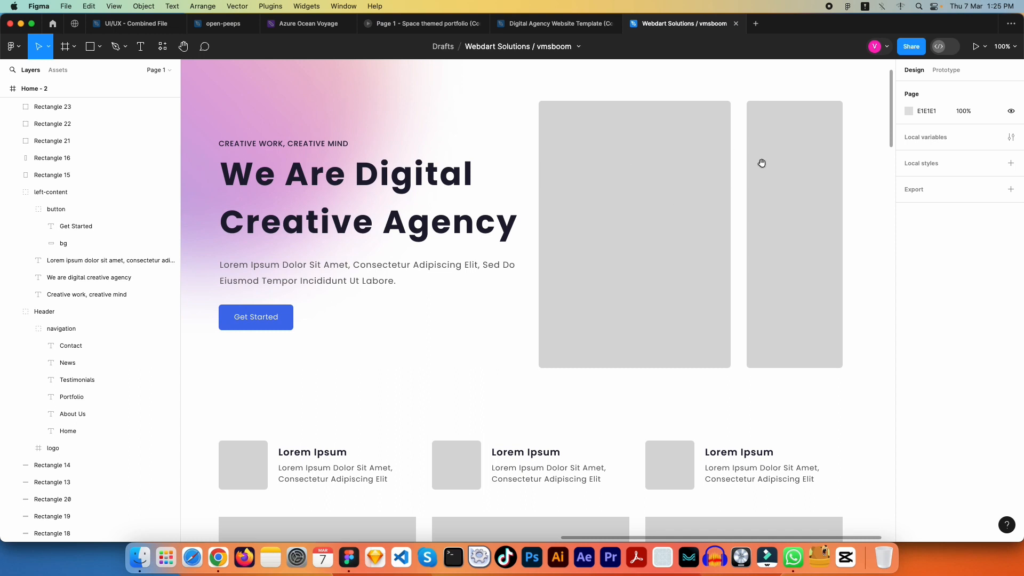
scroll(646, 308, down, 5)
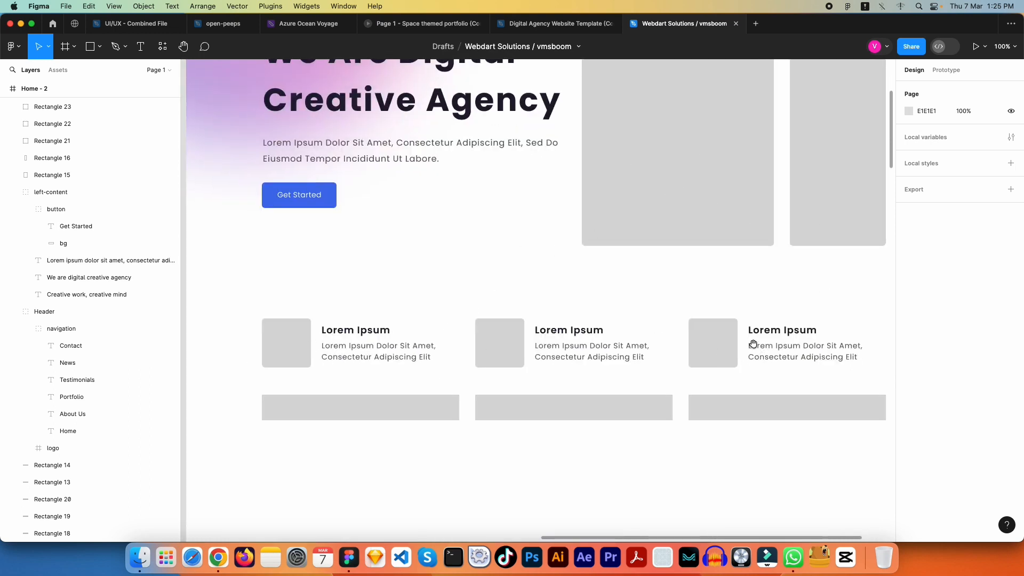
drag(546, 359, 517, 320)
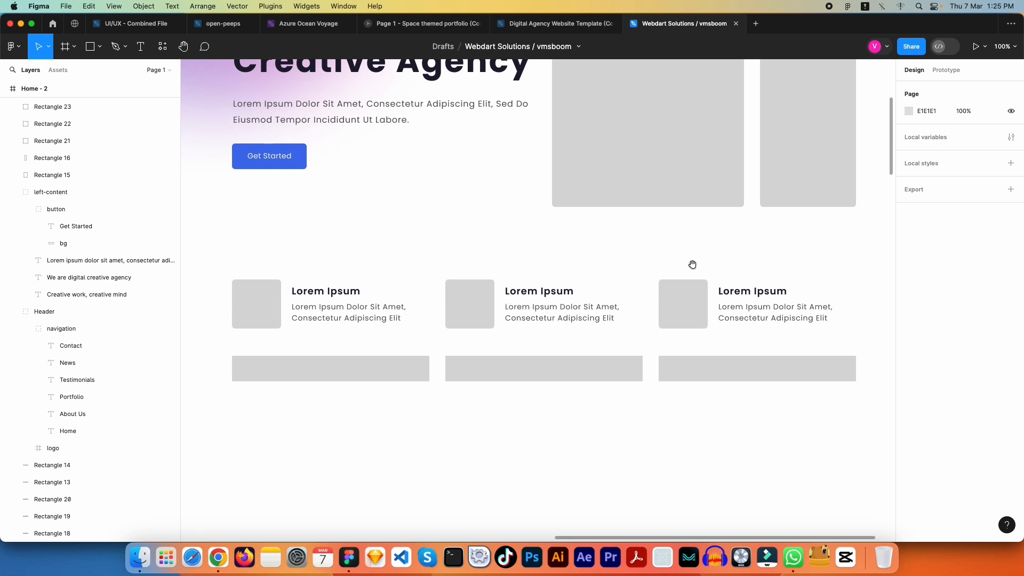
drag(687, 264, 590, 333)
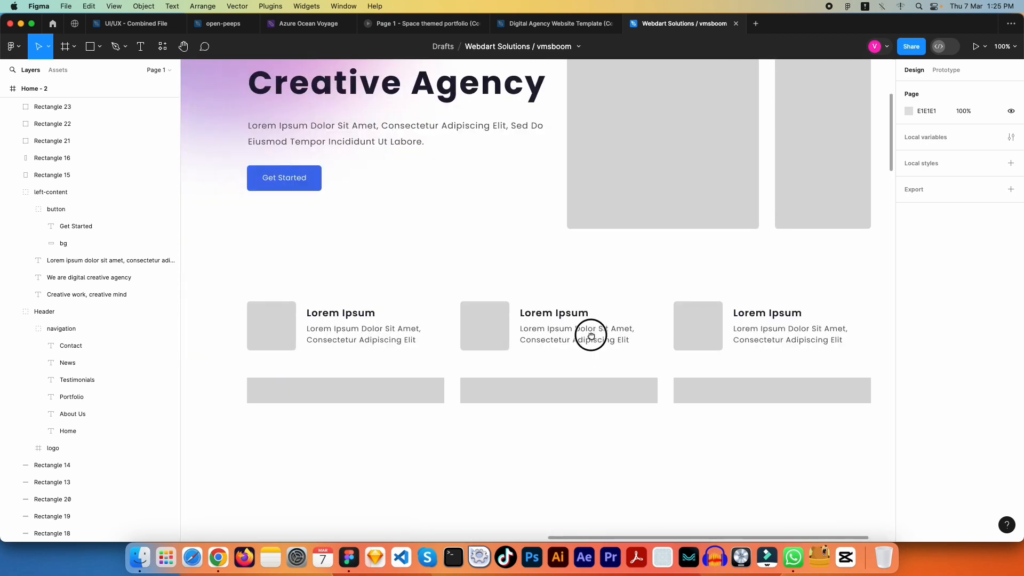
drag(602, 430, 600, 389)
scroll(592, 377, down, 3)
ctrl+scroll(651, 331, down, 2)
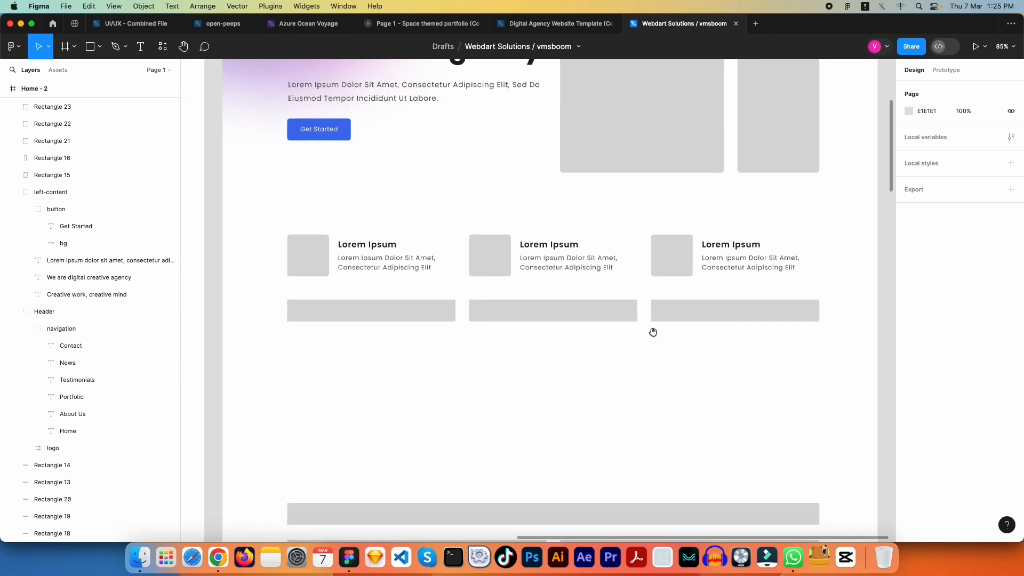
Step: Delete the three grey guide bars directly below the service row in Home - 2
drag(365, 354, 551, 357)
drag(700, 341, 541, 365)
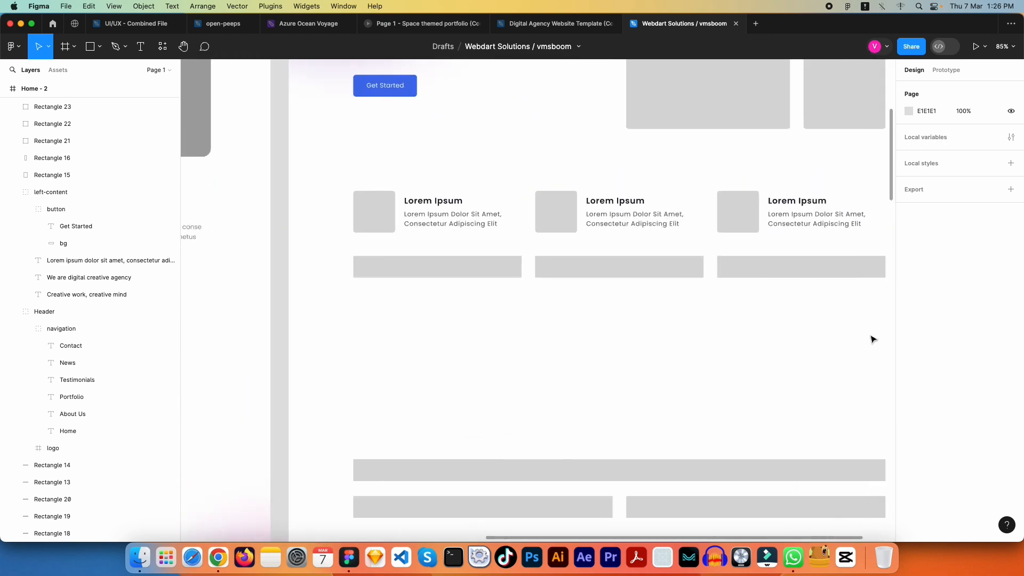
drag(869, 332, 413, 278)
key(Delete)
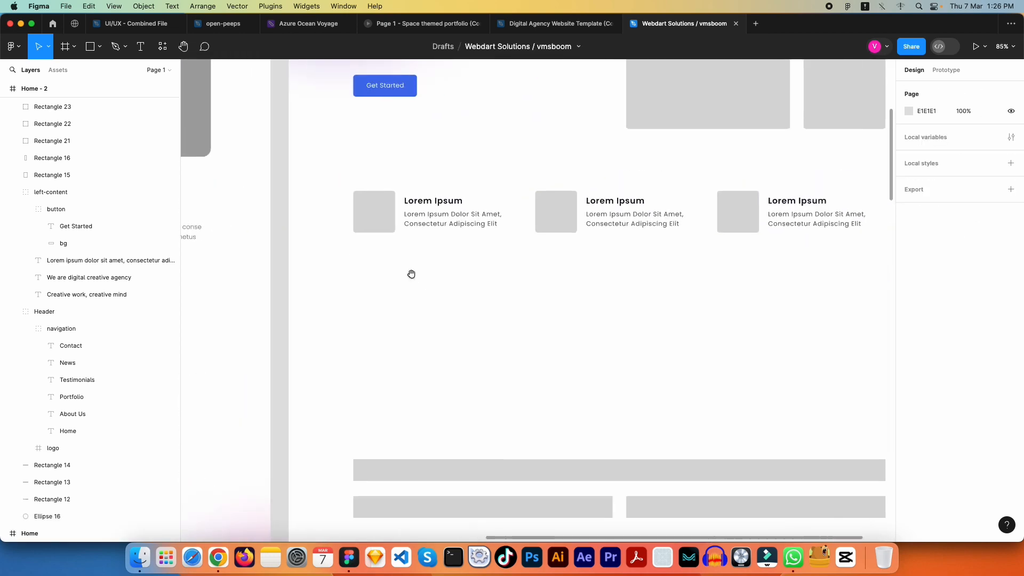
Step: Examine the About Us section in the reference Home frame
scroll(453, 320, left, 10)
scroll(788, 275, right, 5)
scroll(788, 275, down, 3)
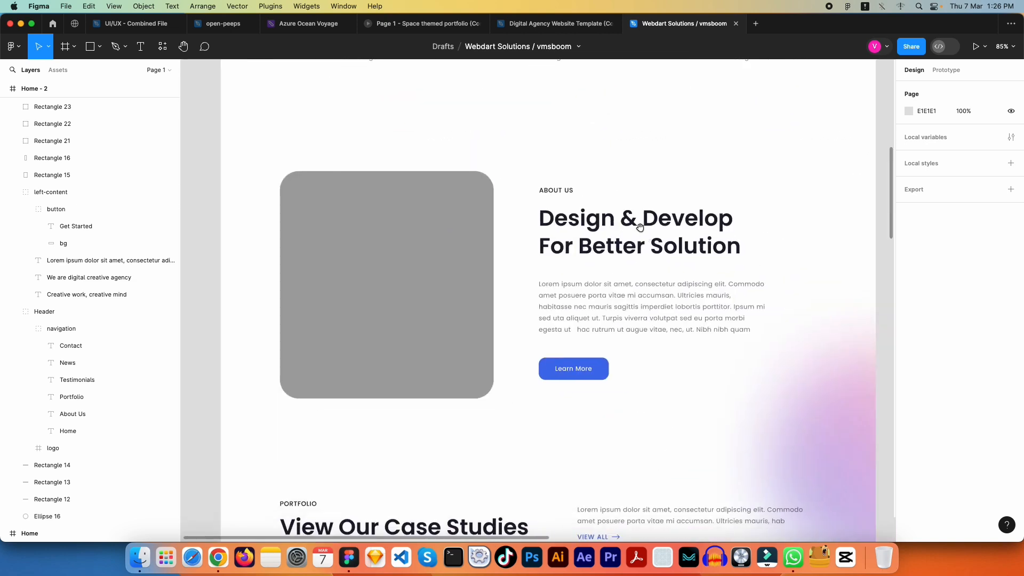